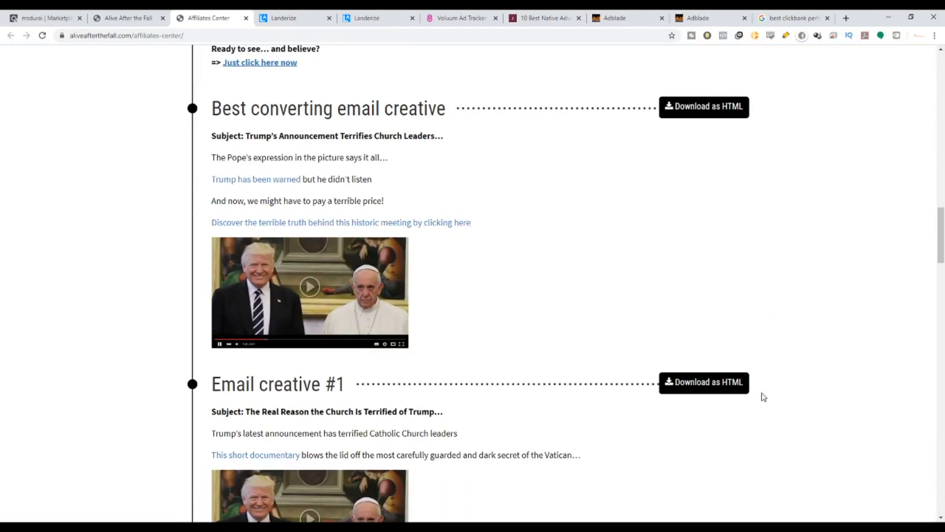
Scroll through the affiliates center's email creatives and display banners down to the page footer.
scroll(330, 148, up, 9)
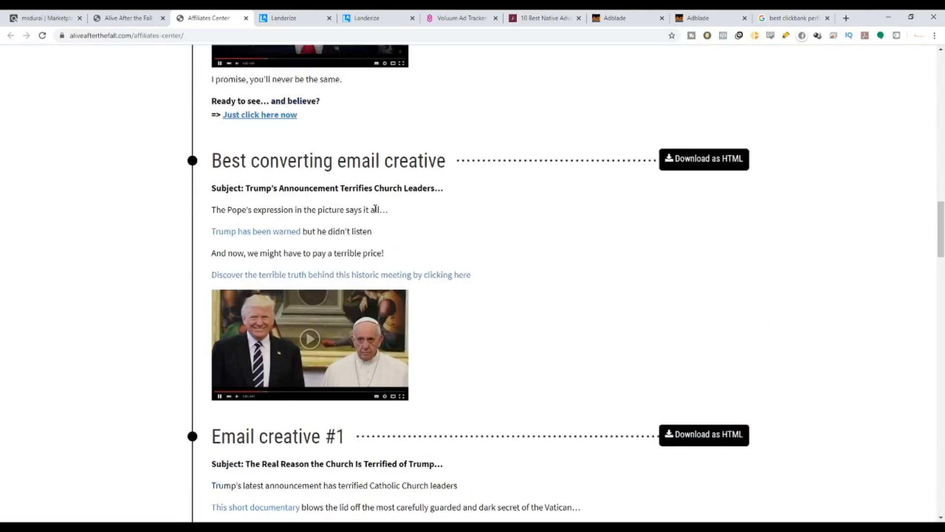
scroll(493, 398, down, 14)
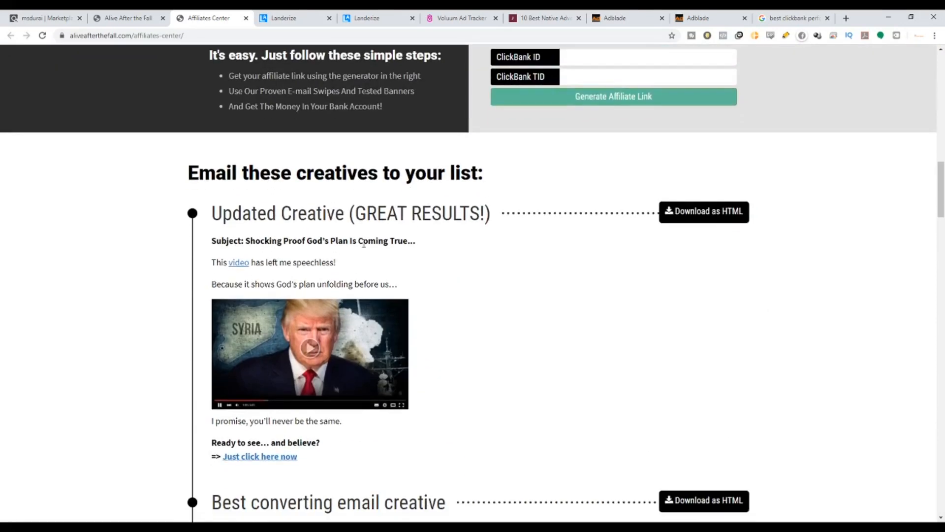
scroll(496, 400, down, 20)
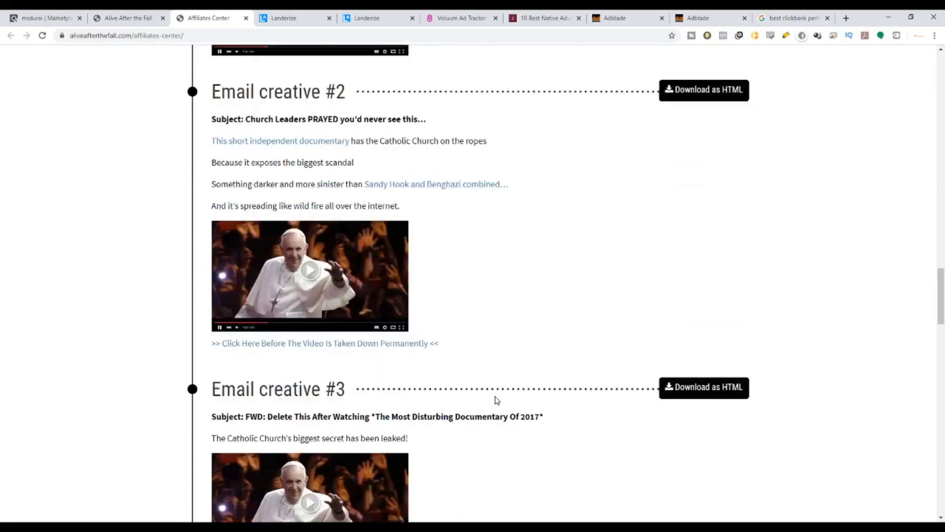
scroll(496, 399, down, 5)
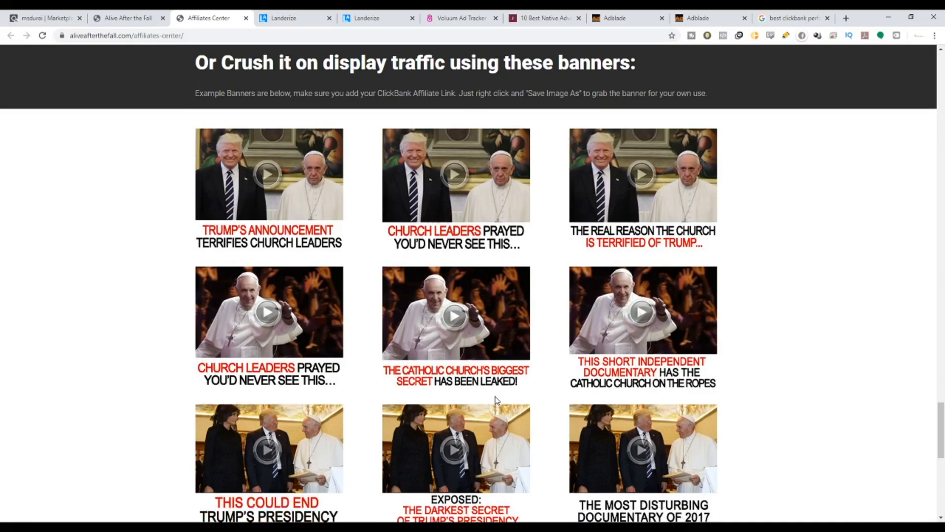
scroll(473, 352, up, 2)
drag(339, 161, 653, 160)
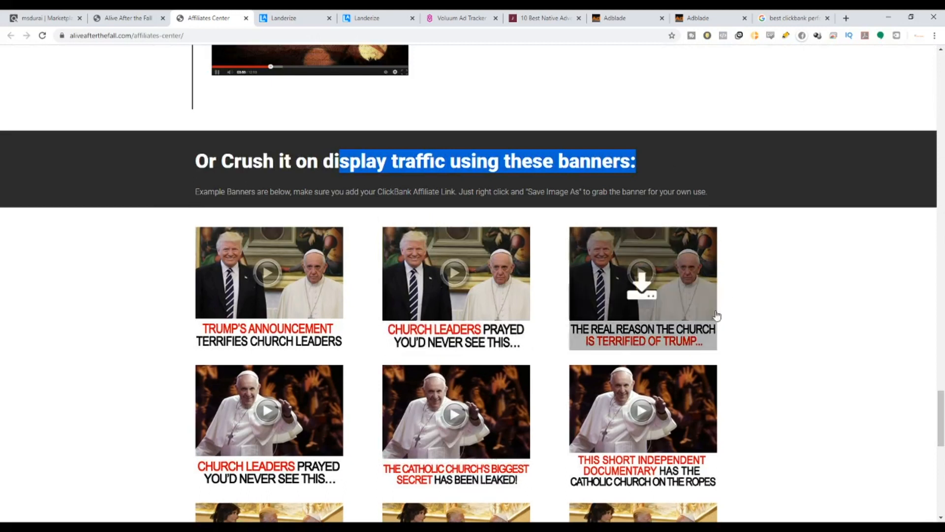
scroll(453, 231, down, 4)
scroll(443, 334, down, 7)
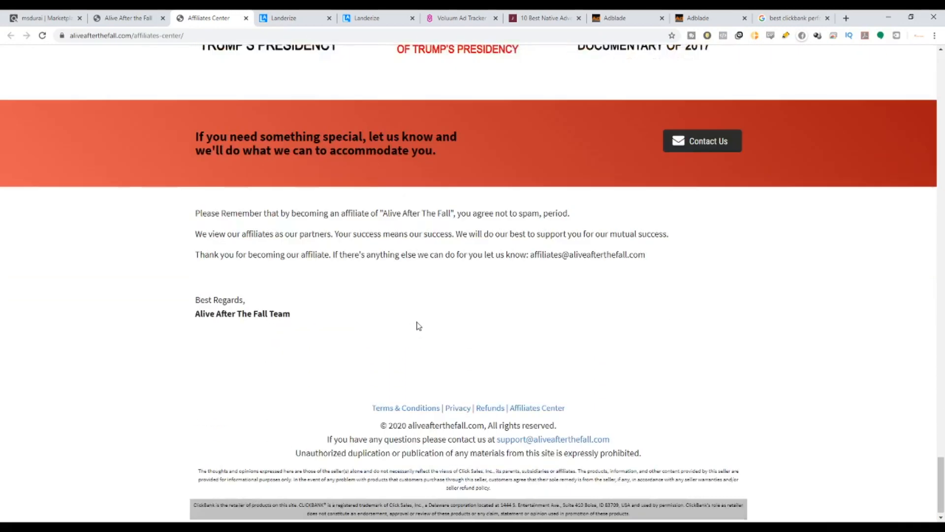
scroll(416, 325, up, 6)
scroll(384, 393, up, 8)
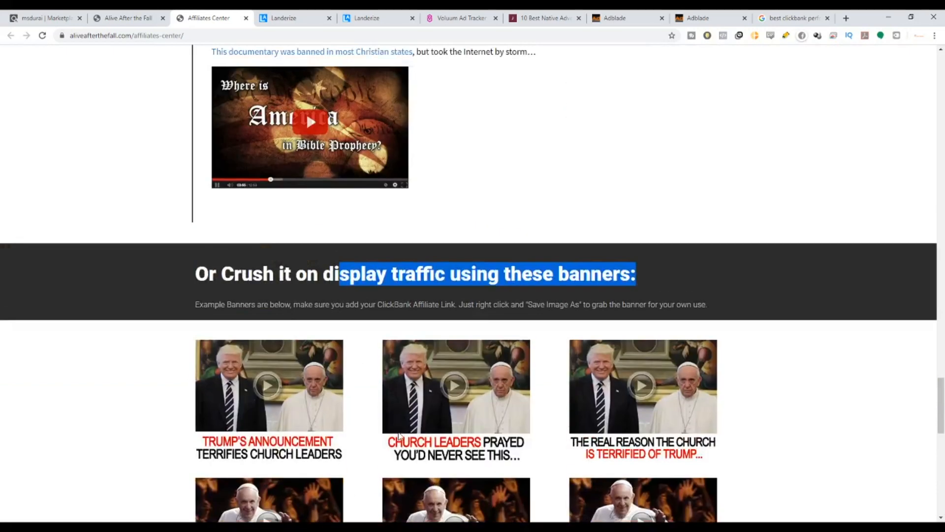
Return to the top of the affiliates center page and jump to the Creatives section.
scroll(397, 432, up, 15)
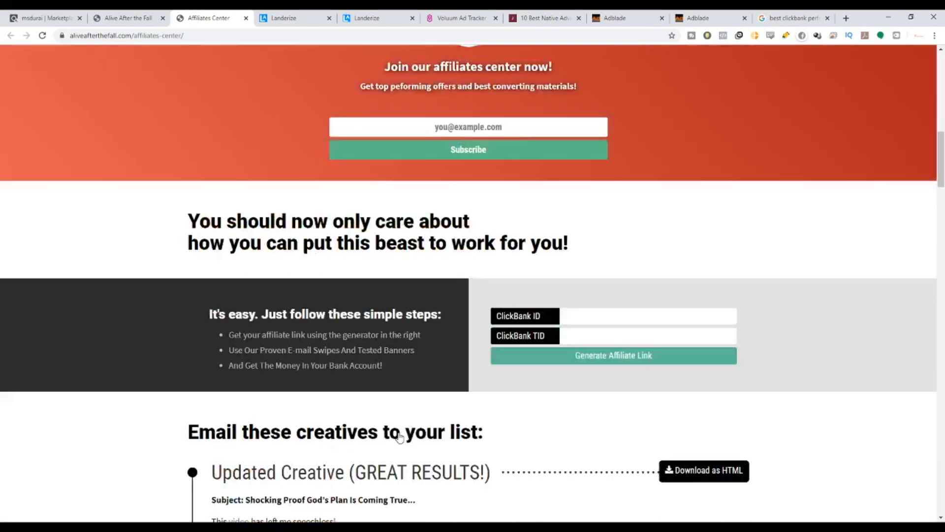
scroll(399, 437, up, 14)
scroll(422, 403, down, 4)
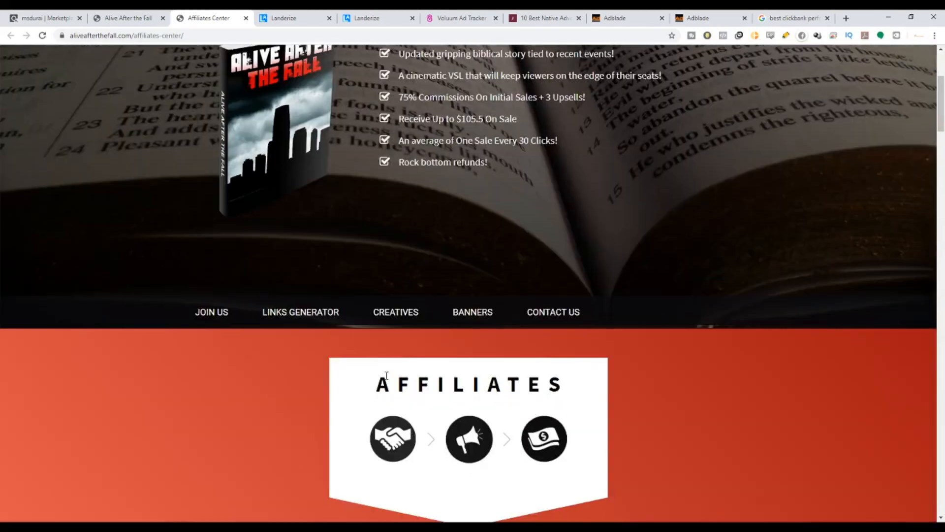
click(406, 313)
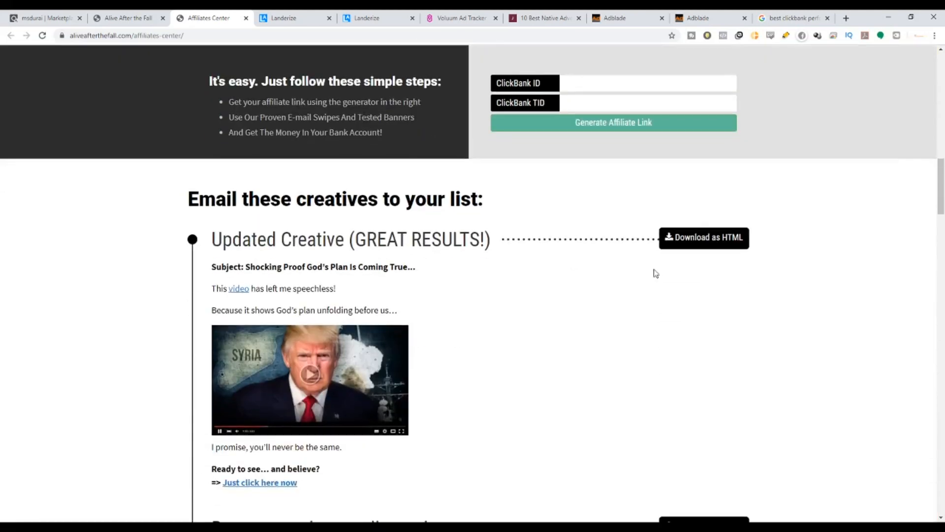
Scroll through the email creatives and banner images down to the contact section.
scroll(385, 221, down, 4)
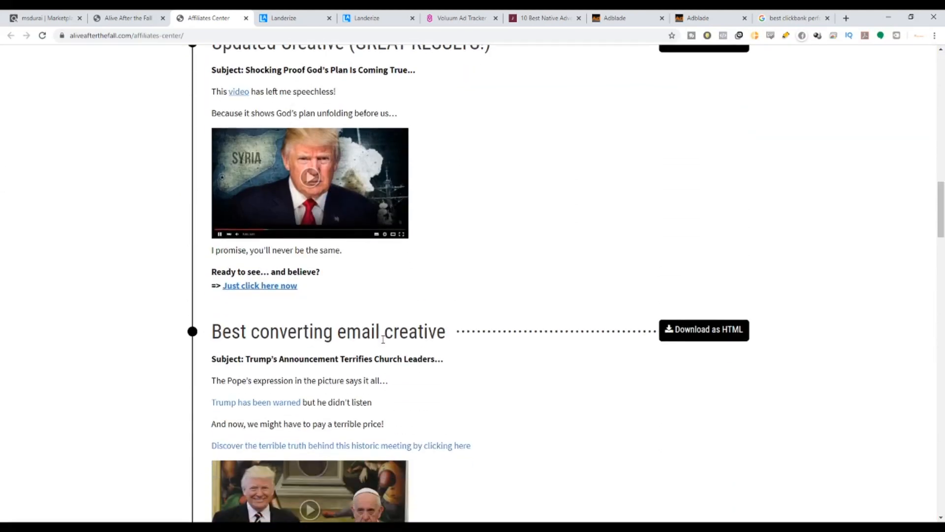
scroll(383, 340, down, 2)
scroll(384, 344, down, 13)
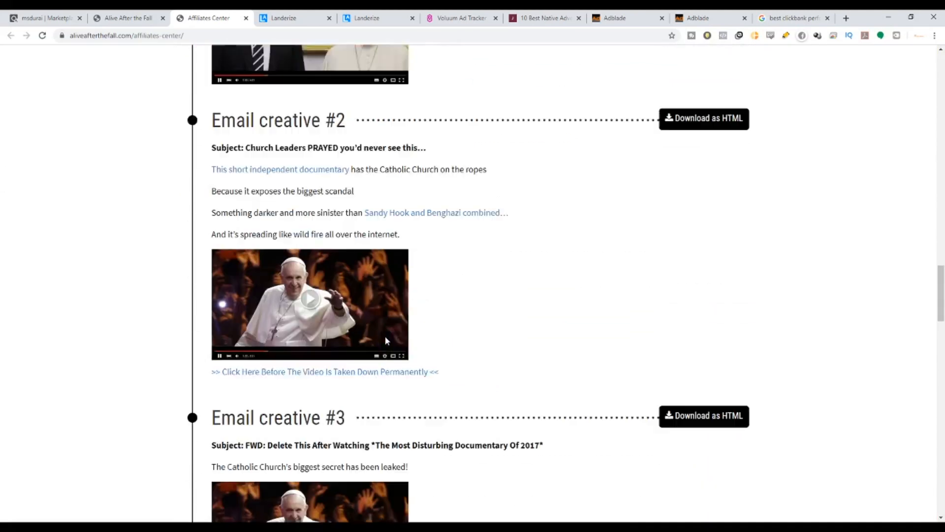
scroll(386, 342, down, 4)
scroll(386, 342, down, 5)
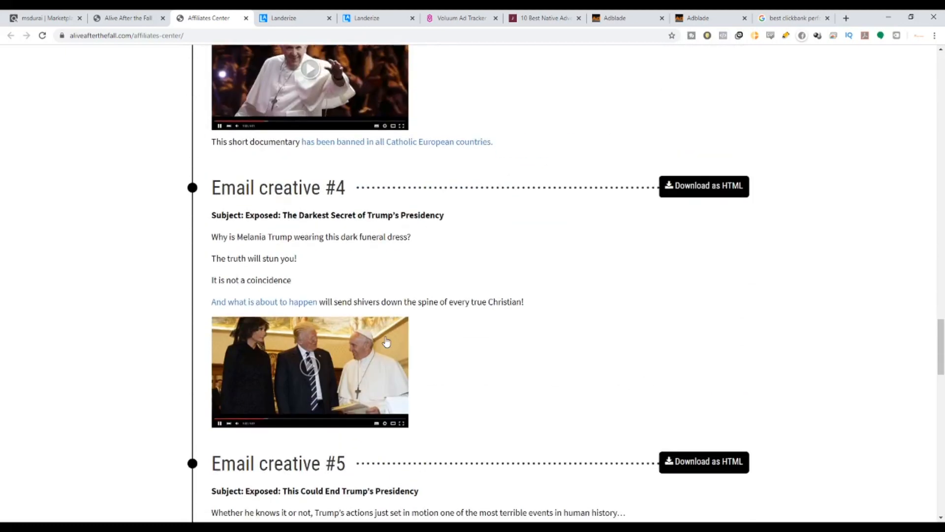
scroll(387, 342, down, 15)
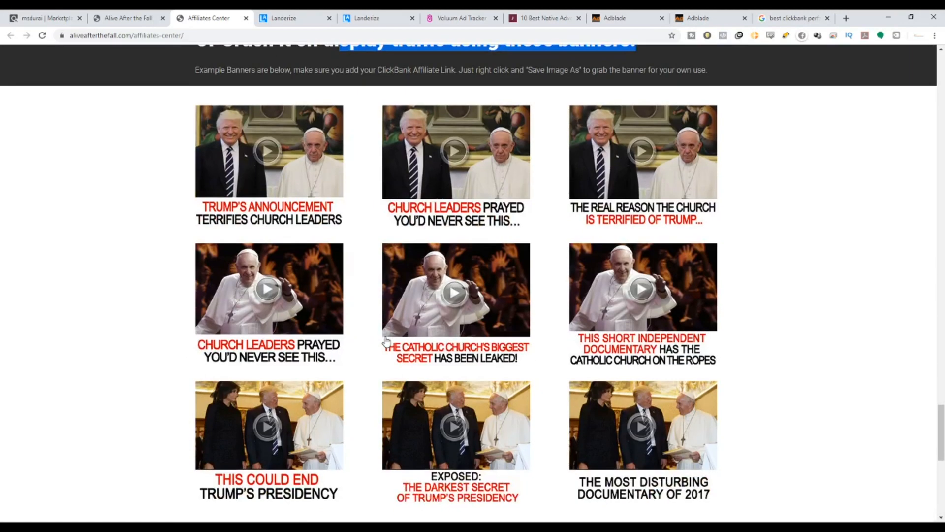
mouse_move(386, 342)
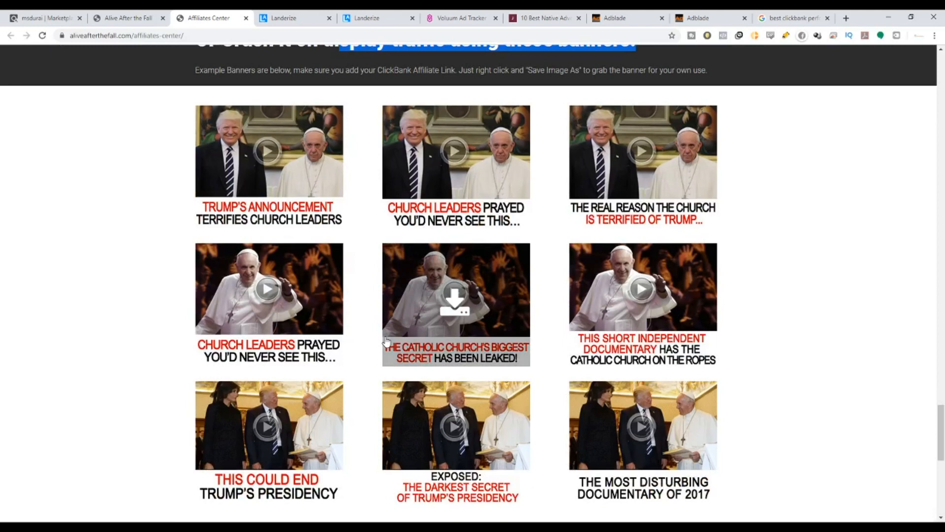
scroll(386, 342, down, 5)
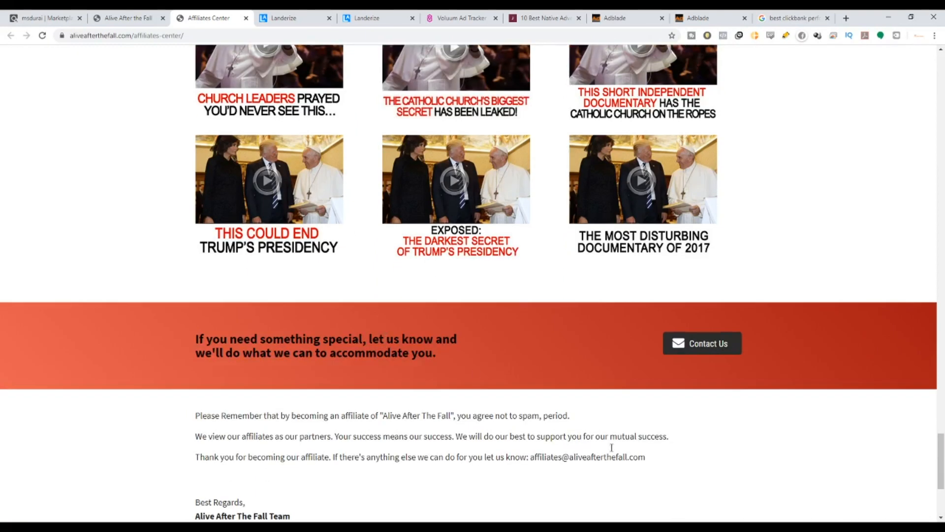
drag(942, 471, 909, 14)
Flip through the sales page, ClickBank marketplace and Google results tabs, then revisit the affiliates center page.
click(133, 15)
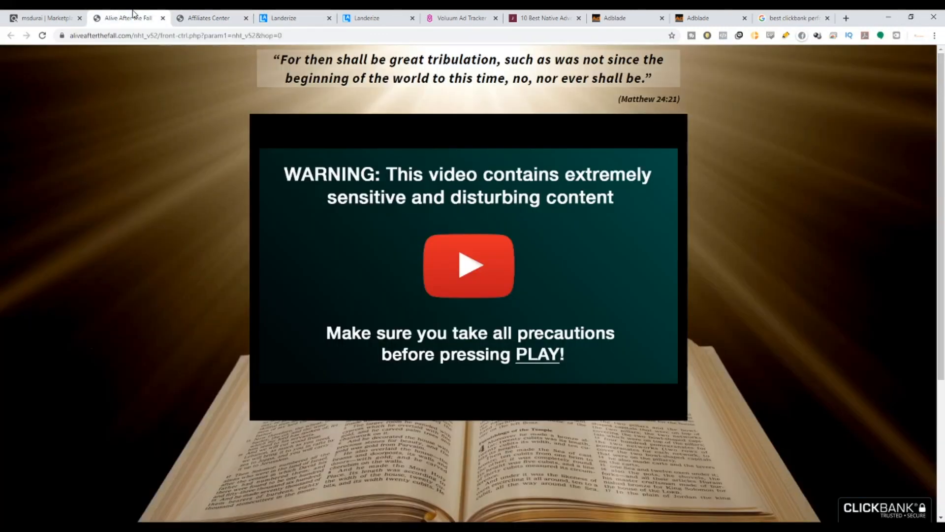
click(47, 17)
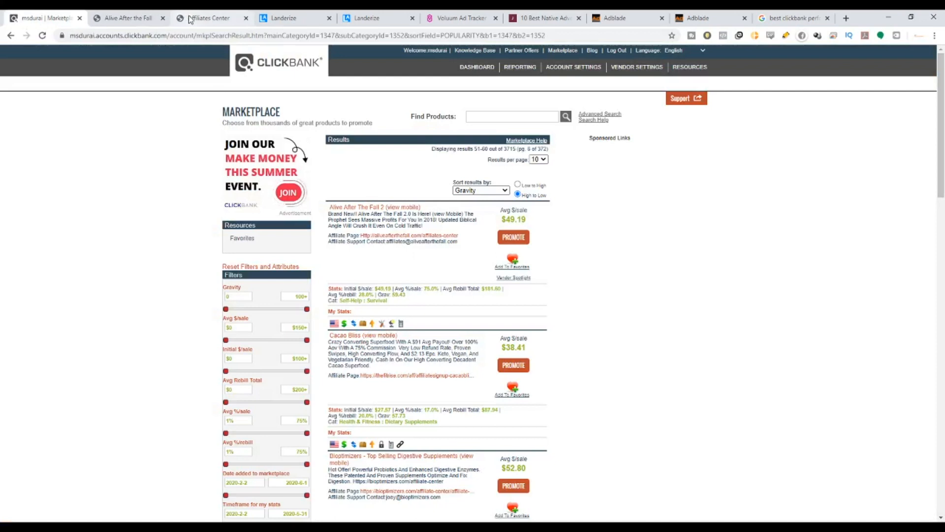
click(794, 18)
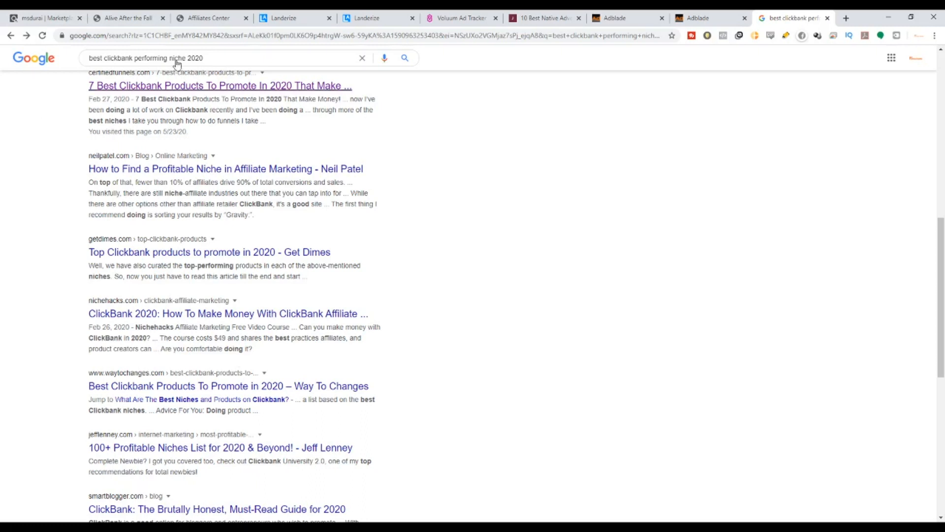
click(143, 19)
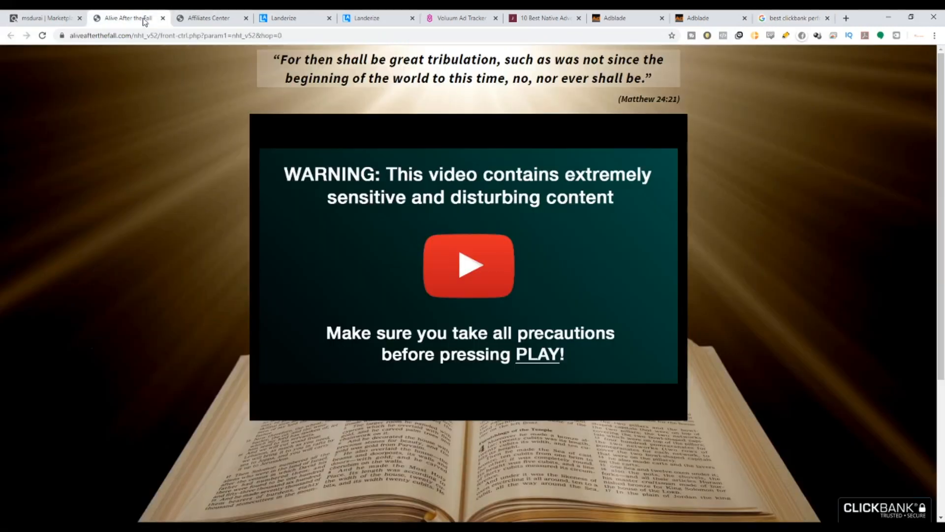
click(190, 16)
scroll(396, 298, down, 20)
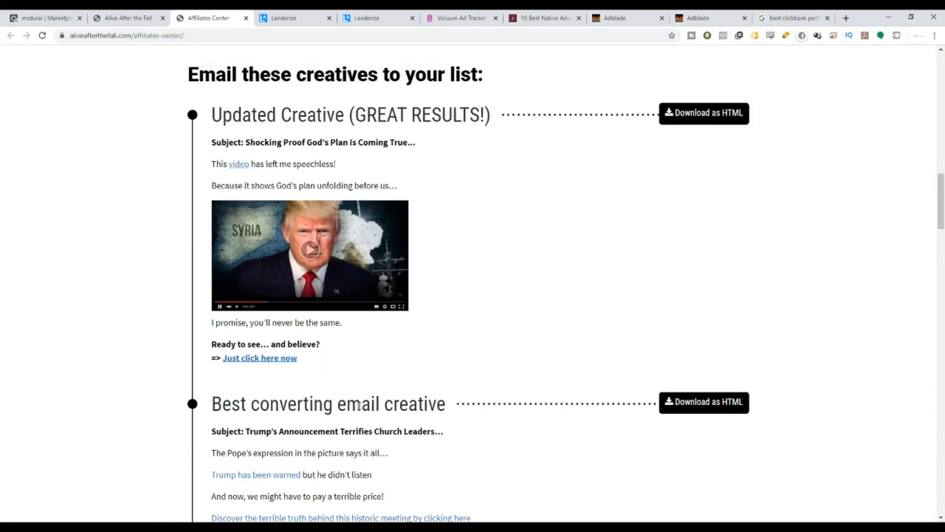
scroll(358, 406, up, 20)
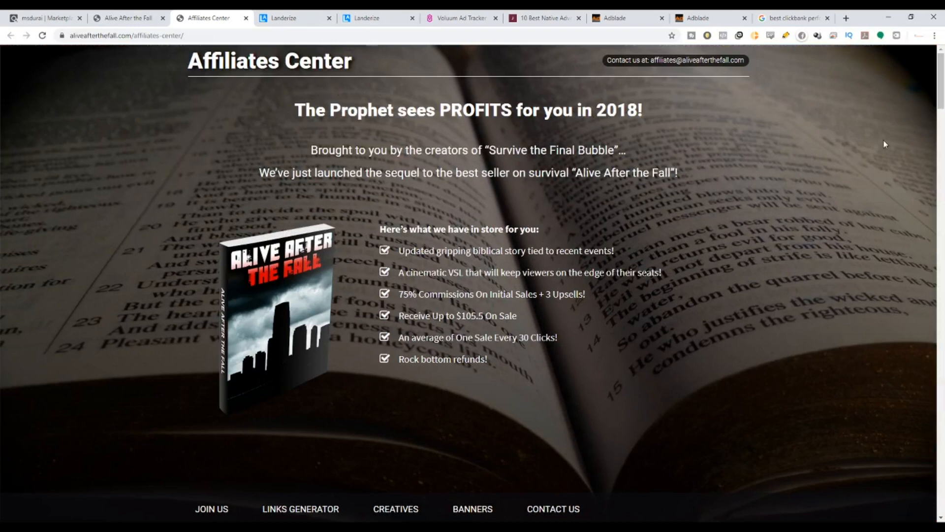
On the ClickBank marketplace, highlight the Alive After The Fall 2 listing's description and affiliate page link.
click(33, 18)
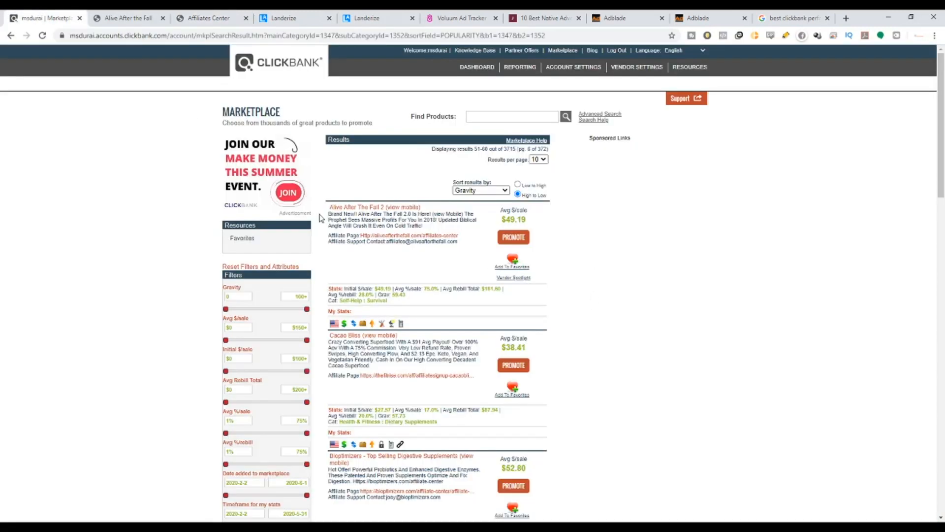
drag(335, 215, 436, 235)
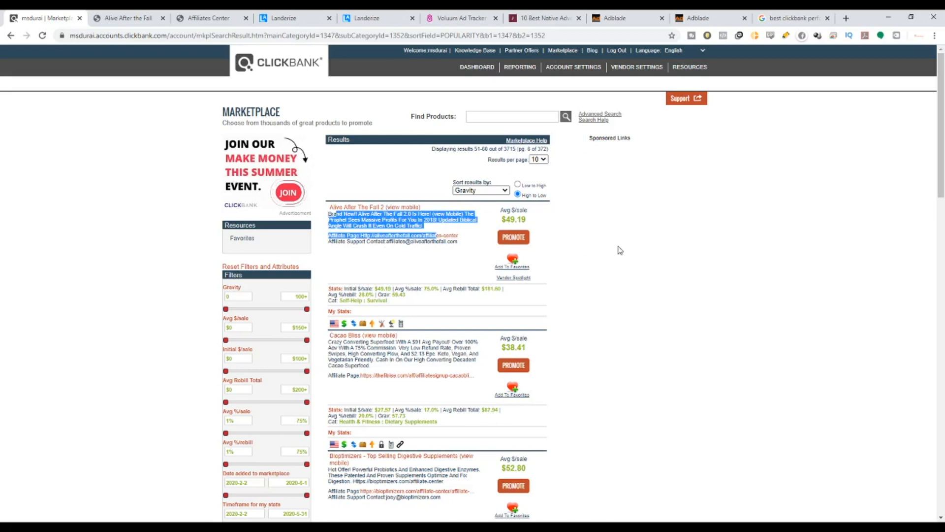
click(506, 241)
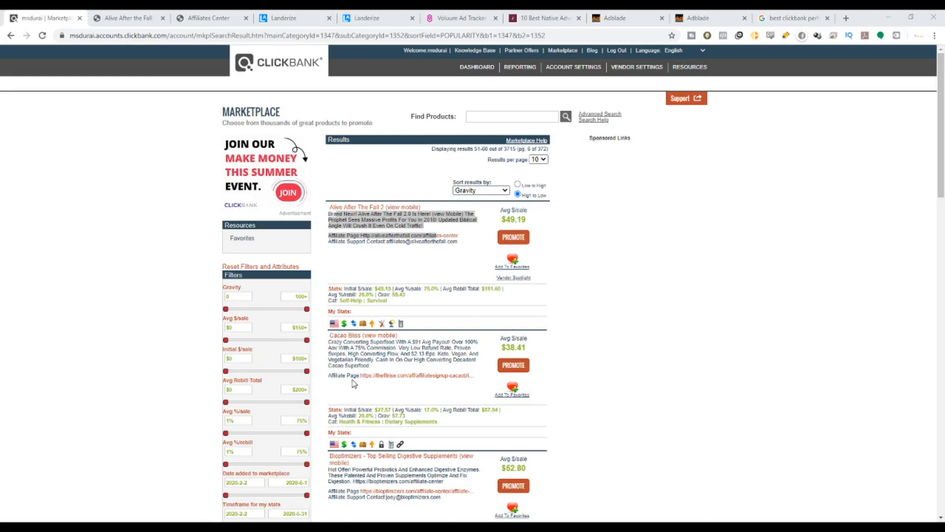
click(488, 44)
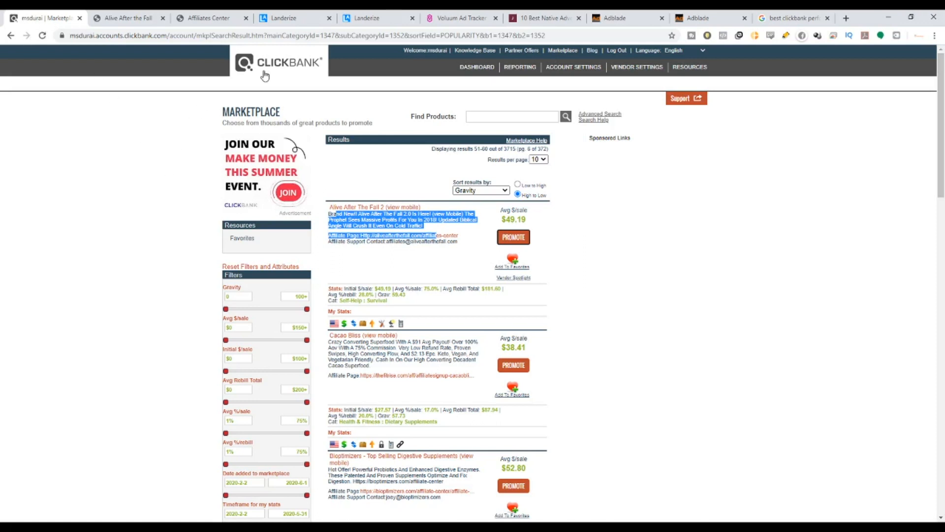
Review the Landerize, Voluum and Adblade home pages in their tabs.
click(295, 17)
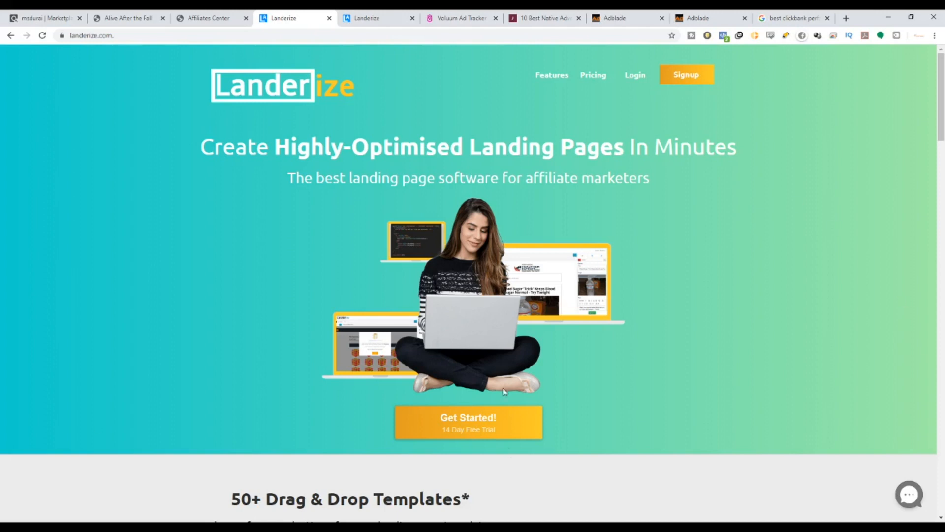
click(468, 18)
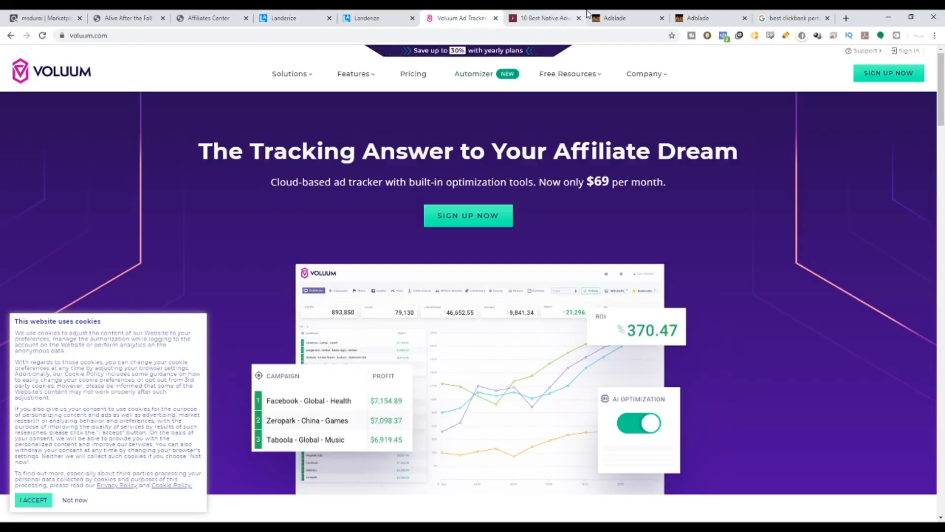
click(612, 15)
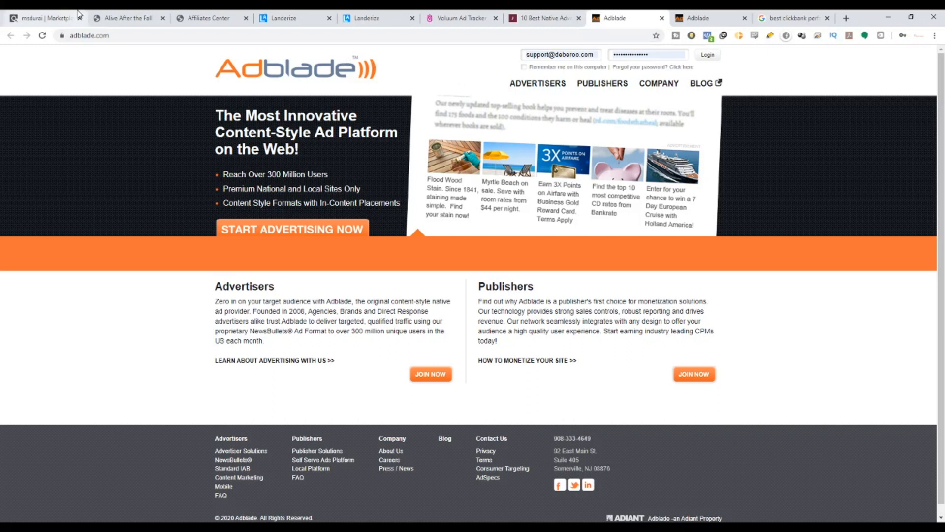
Back on the ClickBank marketplace, highlight the listing's affiliate page and support contact lines.
click(33, 13)
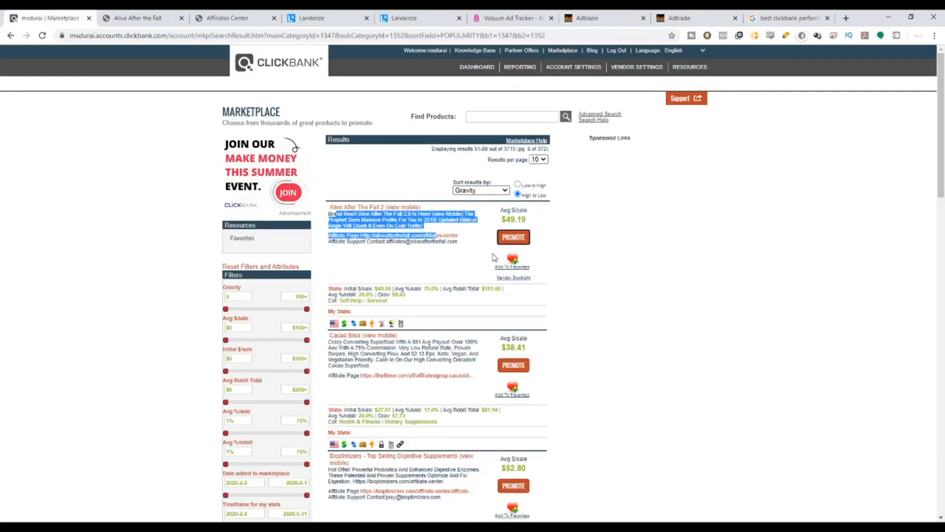
click(472, 259)
drag(472, 259, 354, 231)
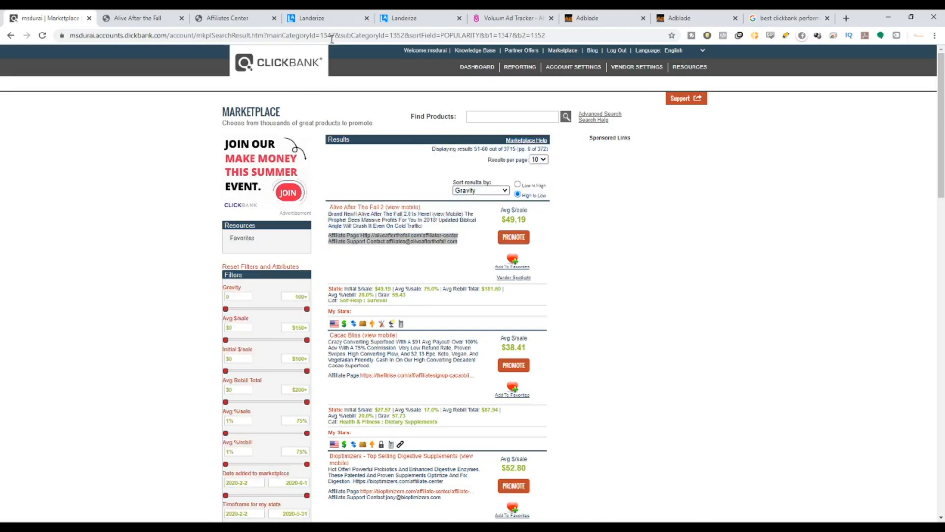
On the Landerize home page, highlight the logo and the tagline words "affiliate marketers".
click(335, 15)
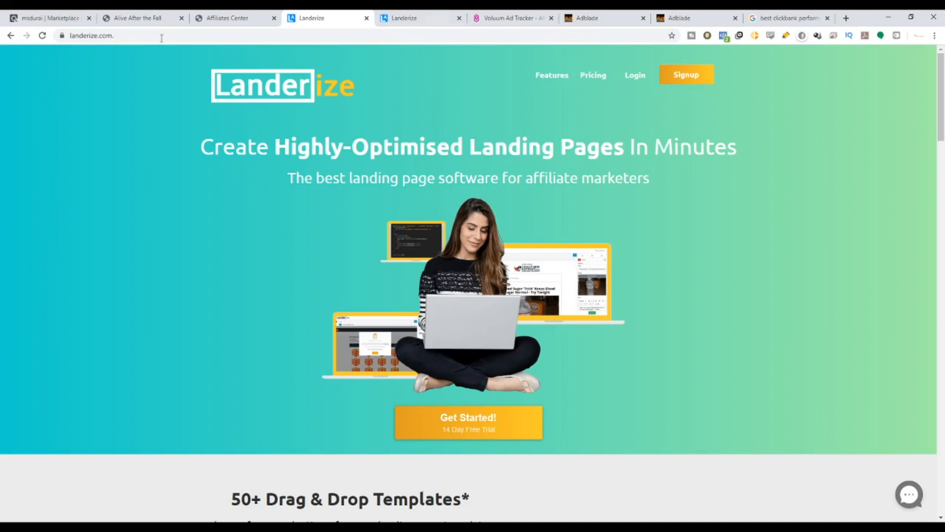
drag(379, 94, 211, 94)
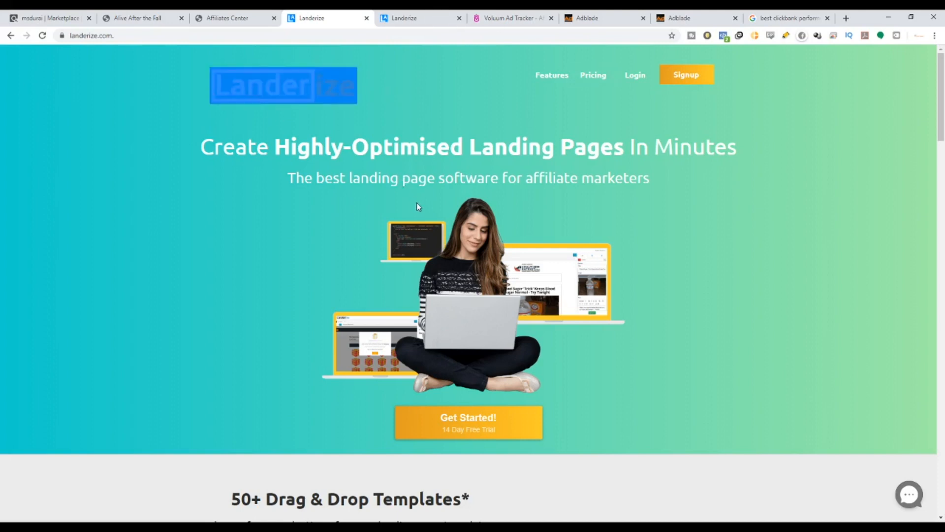
click(563, 165)
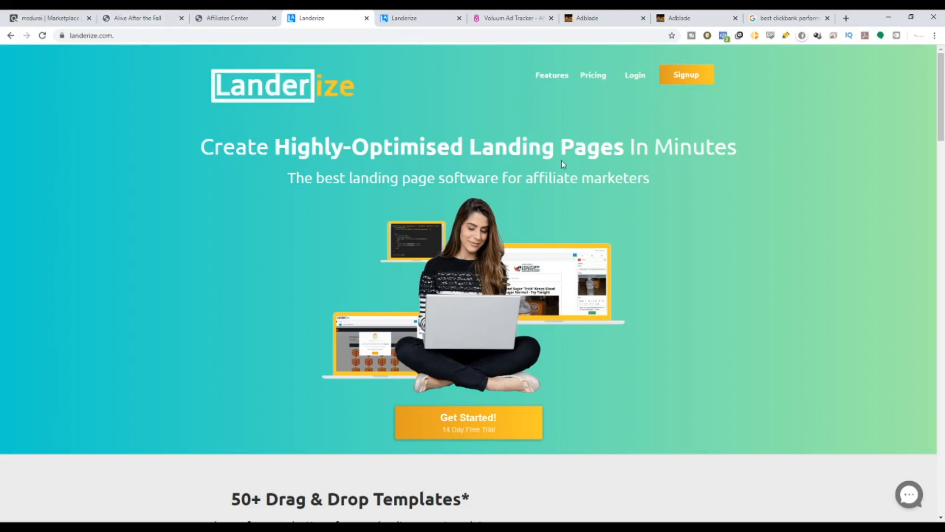
drag(527, 184, 688, 214)
click(550, 190)
drag(525, 180, 666, 181)
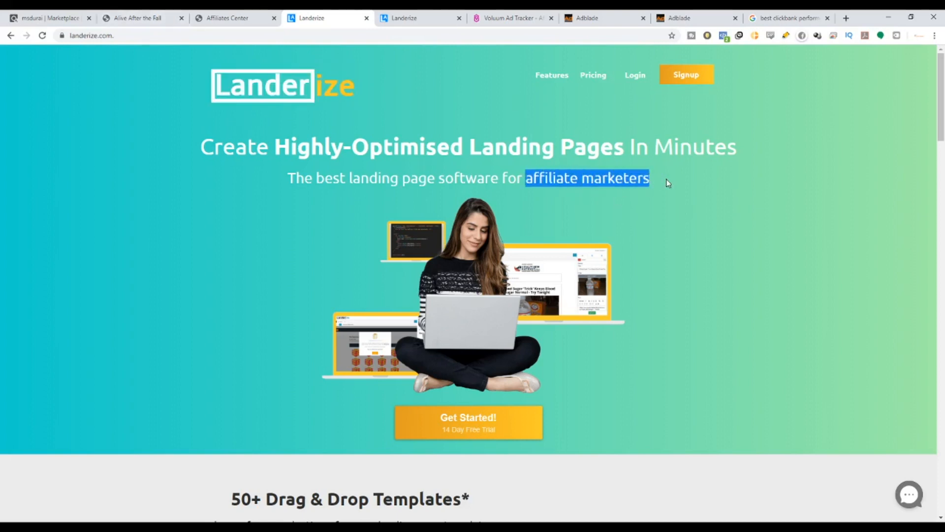
Scroll through the Landerize home page, highlighting the "Drag & Drop Templates*" heading and reviewing the feature sections.
scroll(586, 236, down, 5)
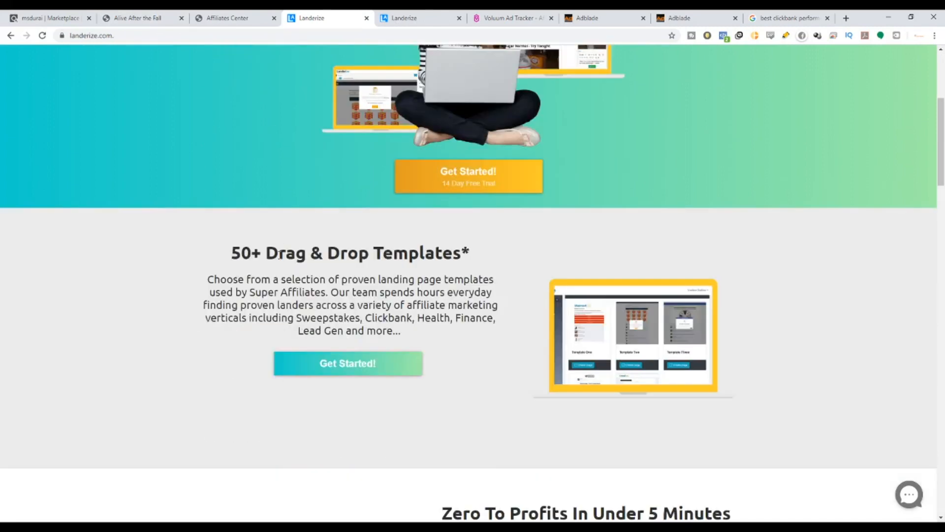
drag(268, 253, 495, 261)
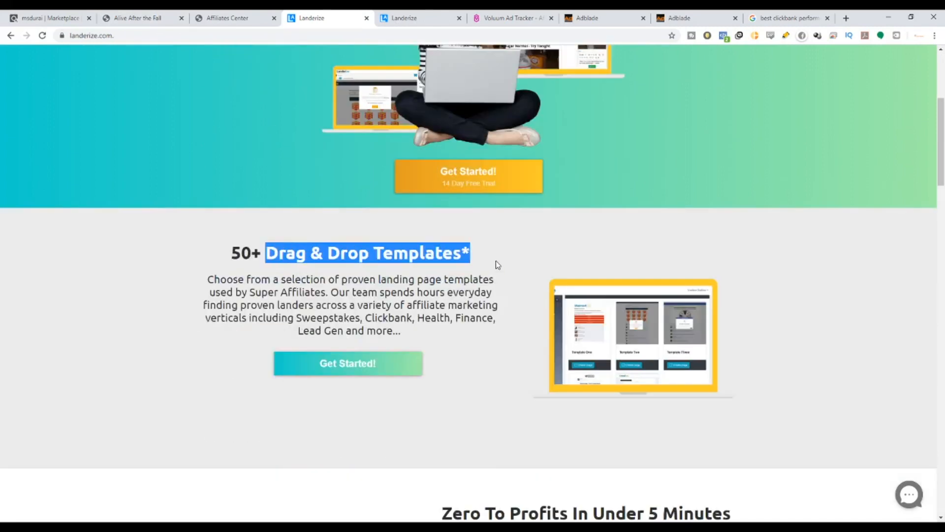
scroll(517, 302, down, 4)
scroll(518, 304, down, 7)
scroll(528, 295, up, 2)
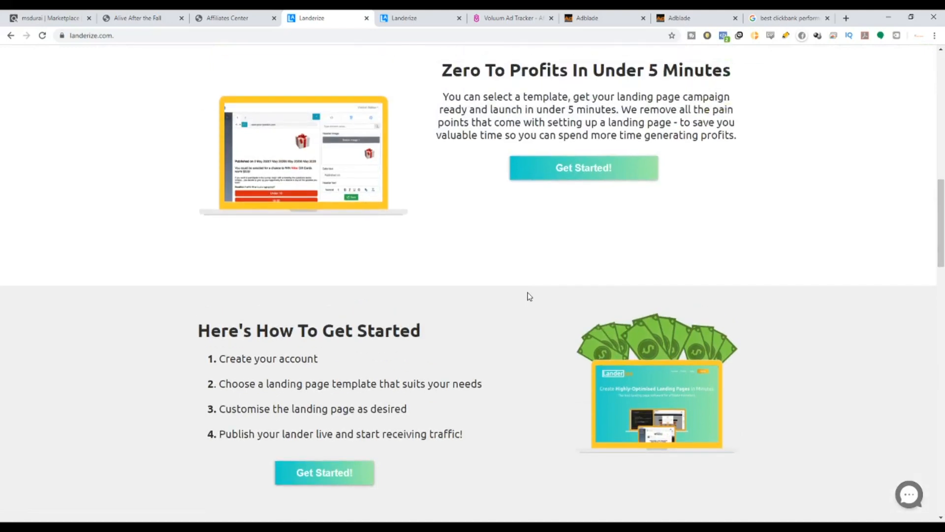
scroll(529, 295, down, 5)
scroll(529, 296, down, 8)
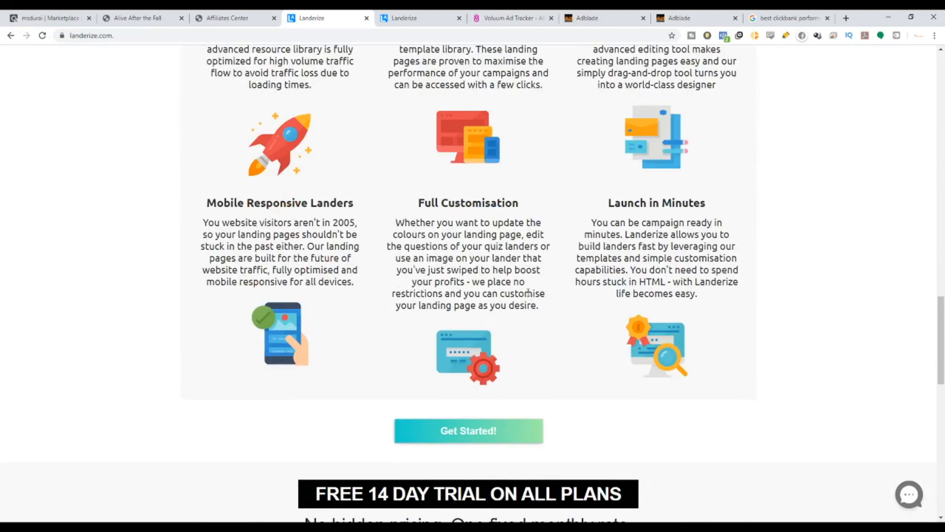
scroll(527, 293, up, 1)
Return to the top of the Landerize home page and highlight the headline and the tagline about affiliate marketers.
drag(941, 306, 923, 49)
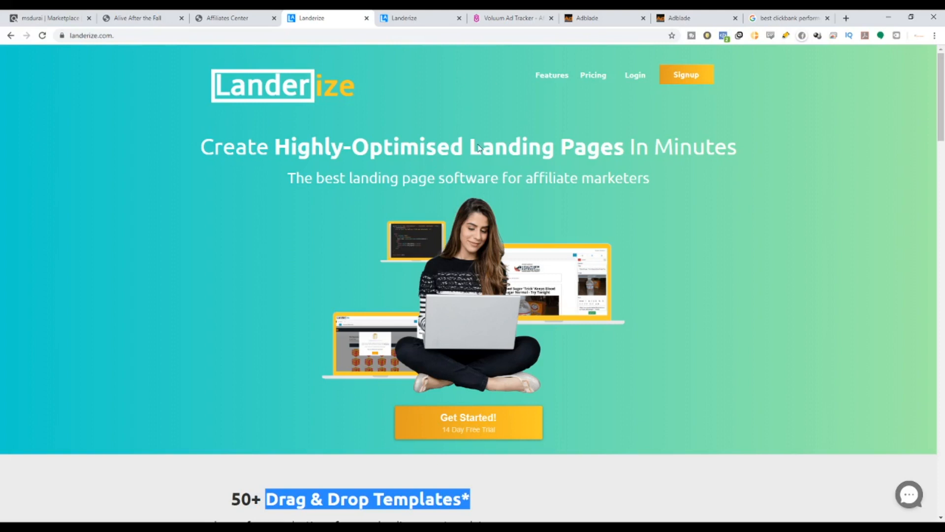
drag(523, 178, 570, 178)
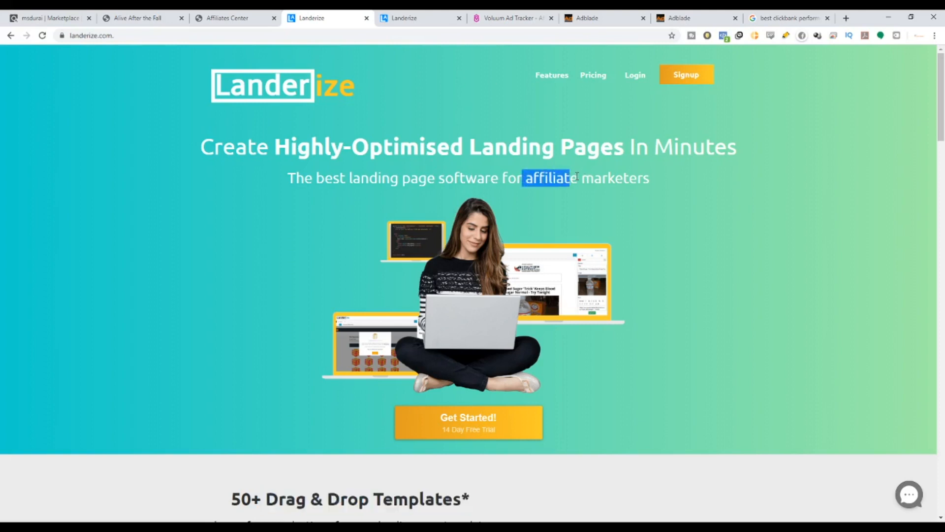
click(524, 171)
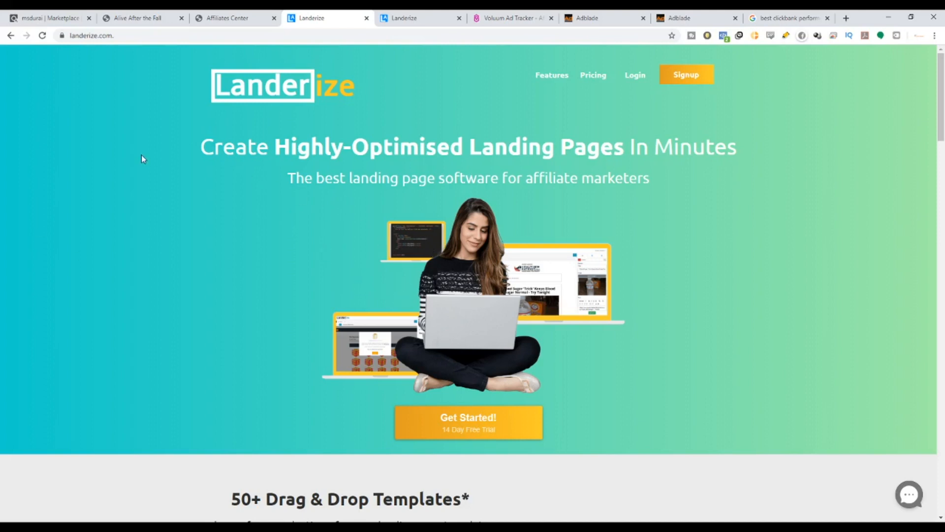
drag(141, 155, 716, 175)
scroll(635, 246, down, 3)
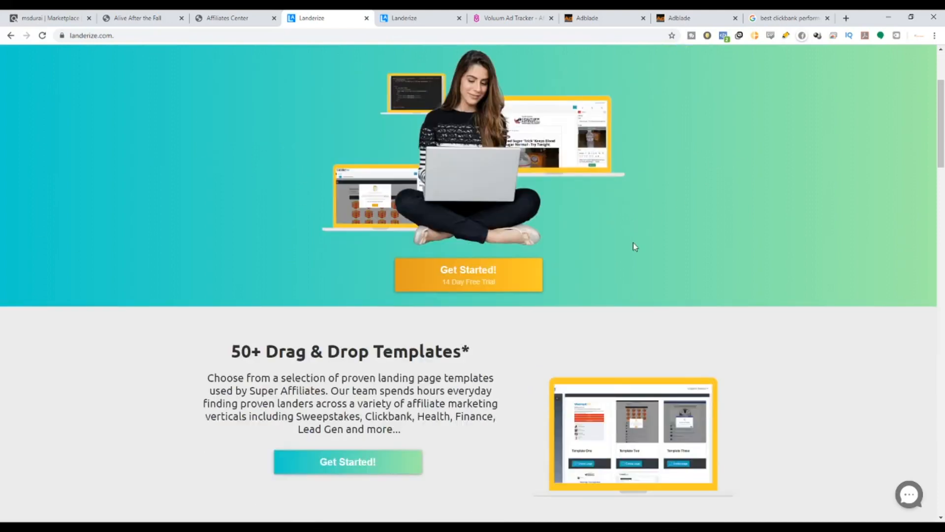
scroll(635, 247, up, 2)
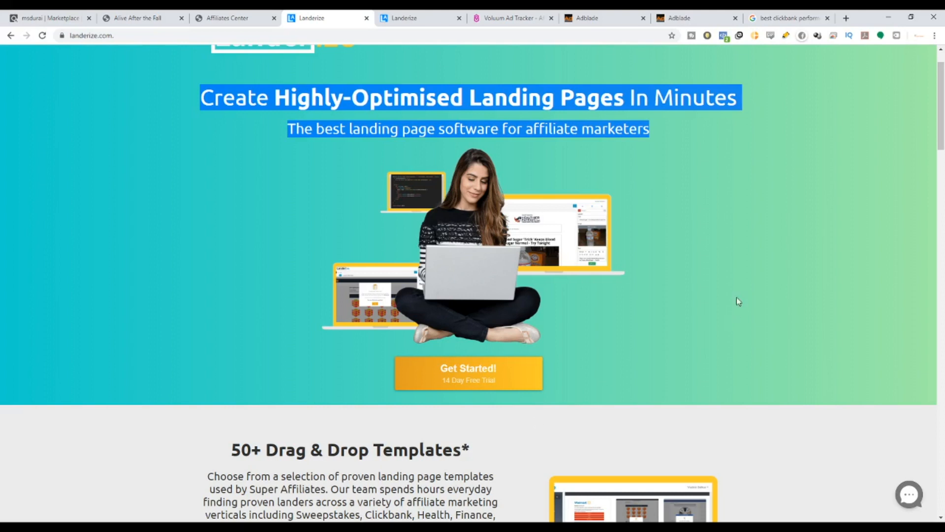
scroll(664, 186, up, 1)
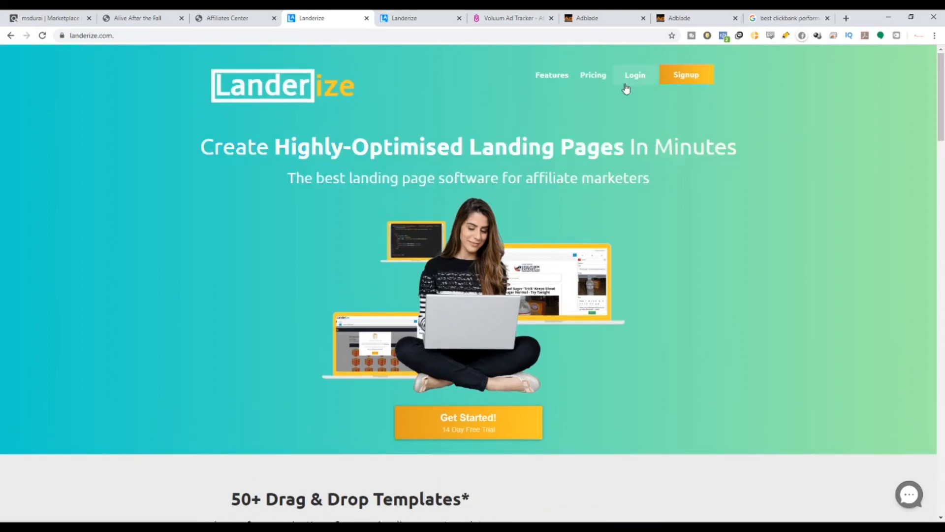
Switch to the Landerize dashboard tab, open the Getting Started guide and highlight the Step 1 heading.
click(438, 21)
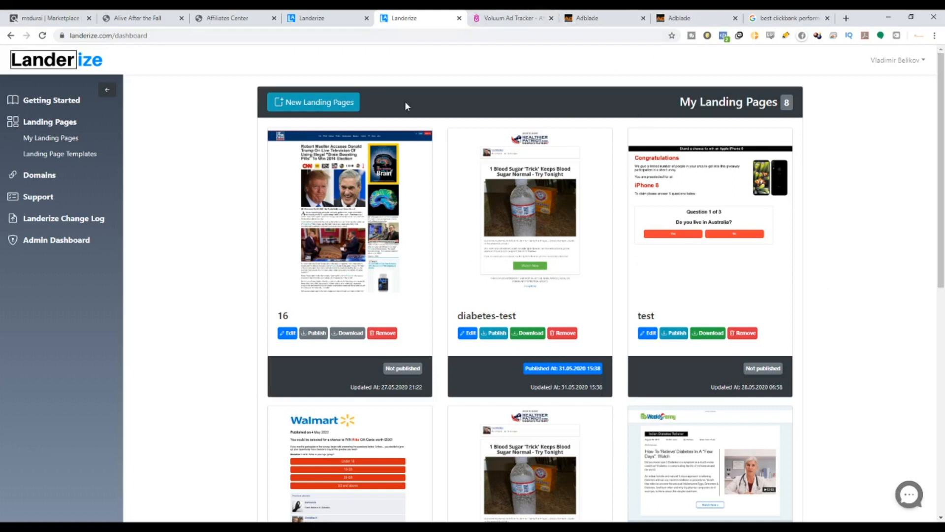
click(72, 104)
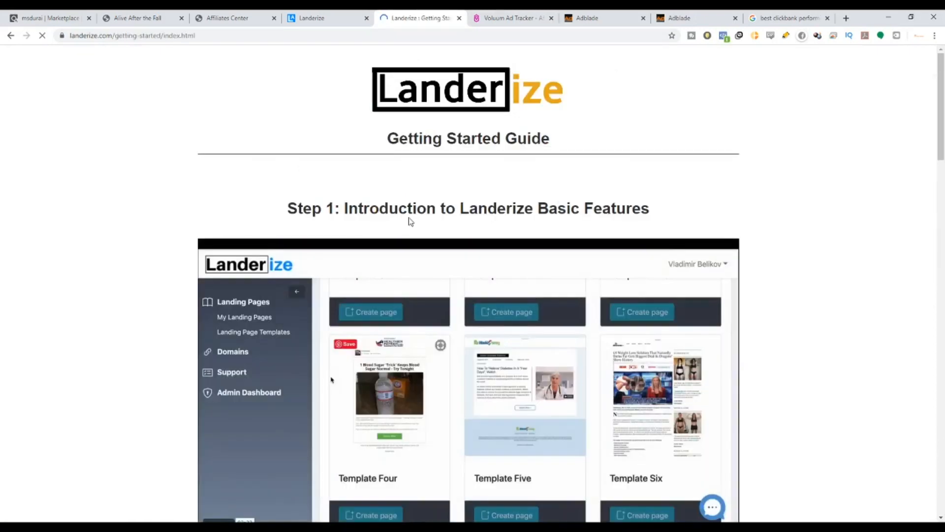
drag(343, 212, 671, 221)
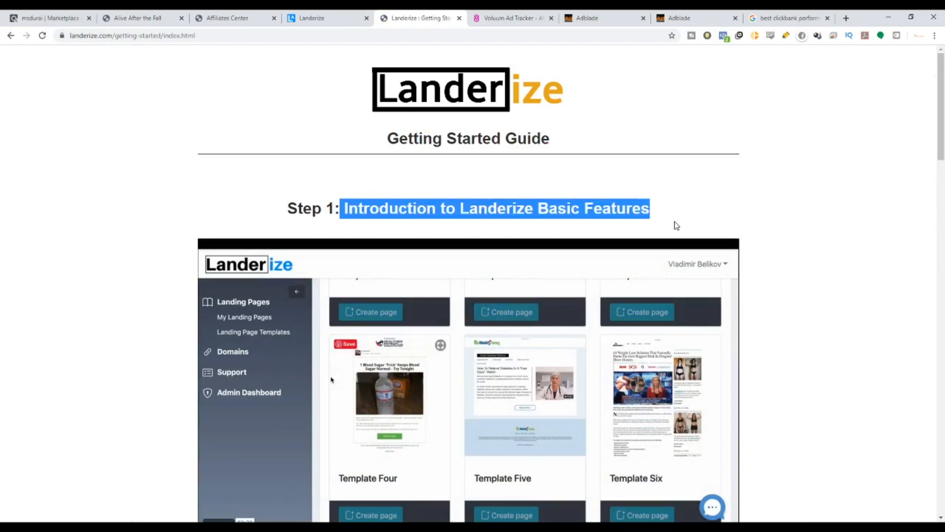
scroll(677, 225, down, 2)
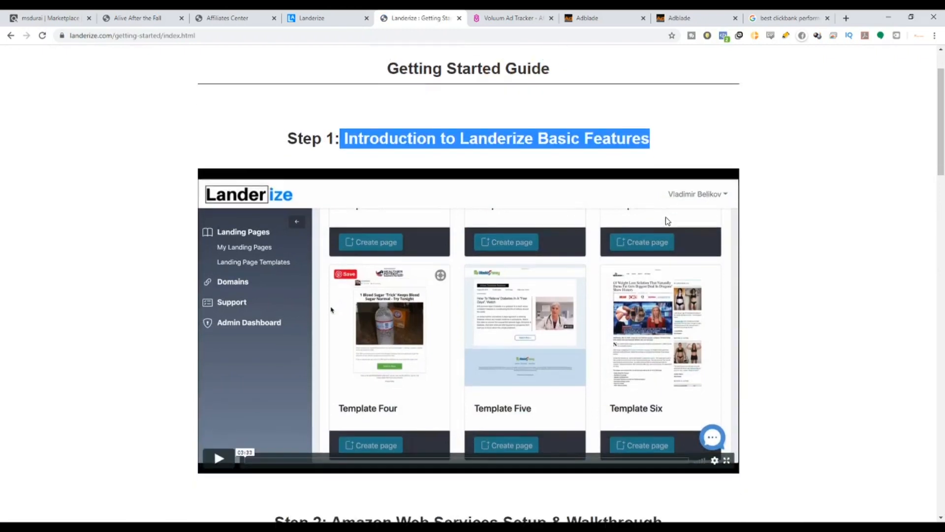
drag(288, 109, 656, 110)
Highlight the guide's Step 2 and Step 3 headings about Amazon Web Services setup and connection.
scroll(656, 109, down, 4)
scroll(491, 359, down, 4)
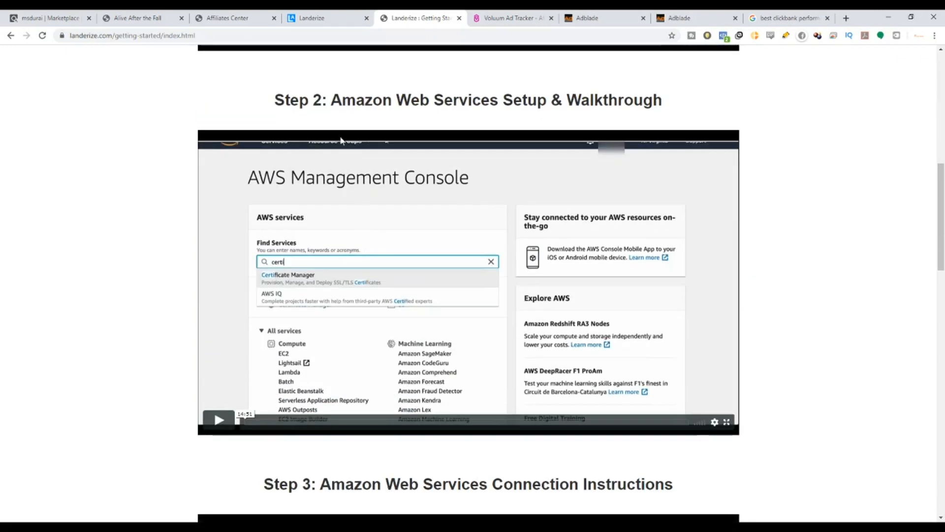
drag(275, 100, 694, 100)
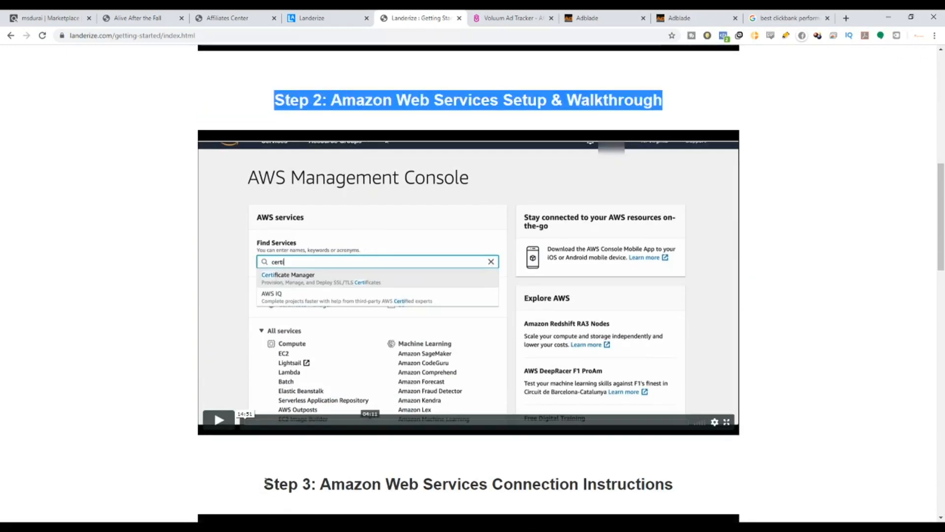
drag(257, 492, 807, 482)
drag(325, 98, 668, 100)
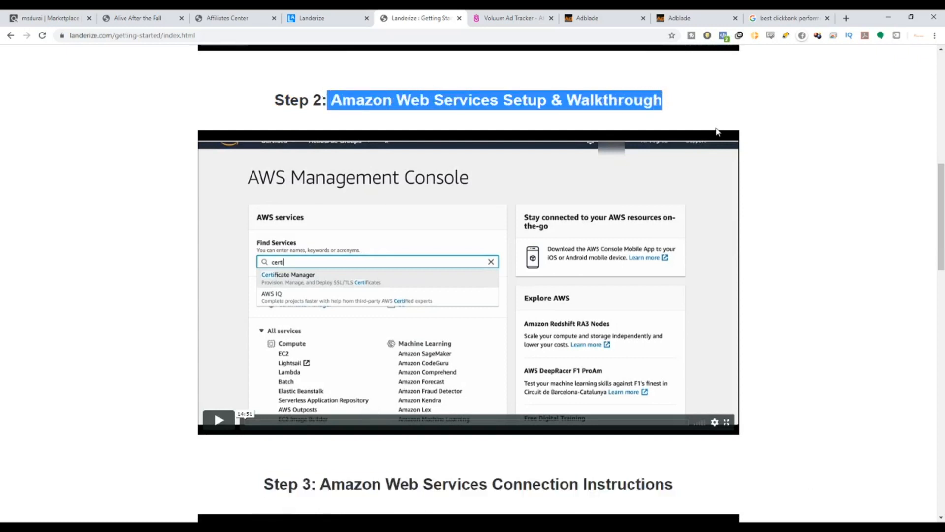
scroll(734, 344, down, 1)
scroll(500, 369, down, 4)
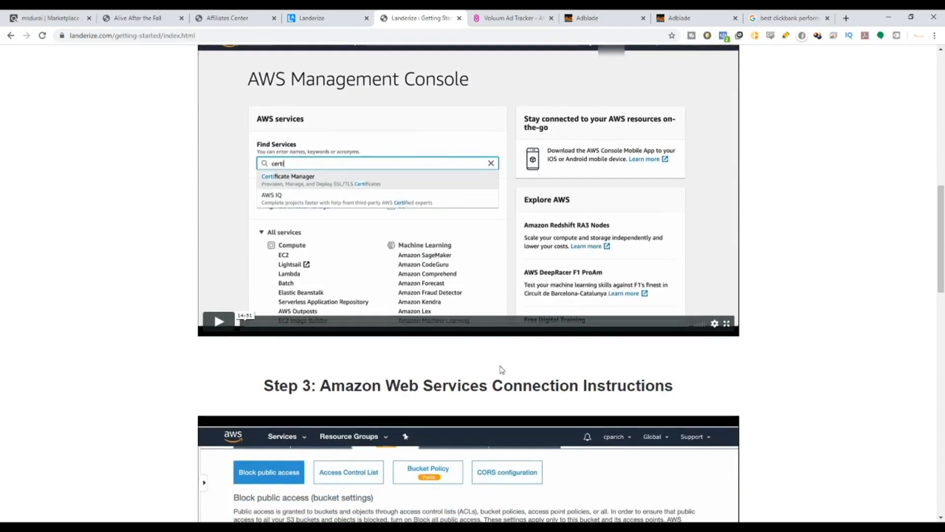
scroll(295, 301, down, 1)
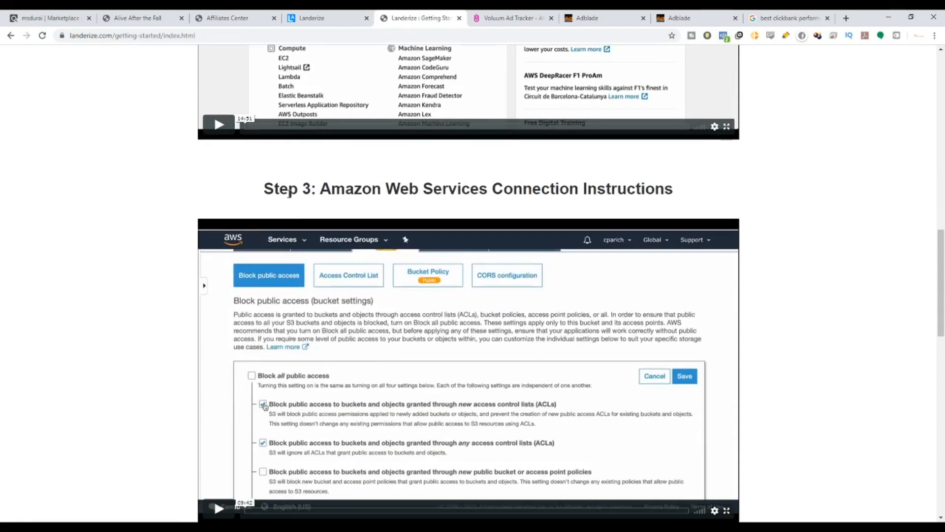
drag(262, 189, 718, 191)
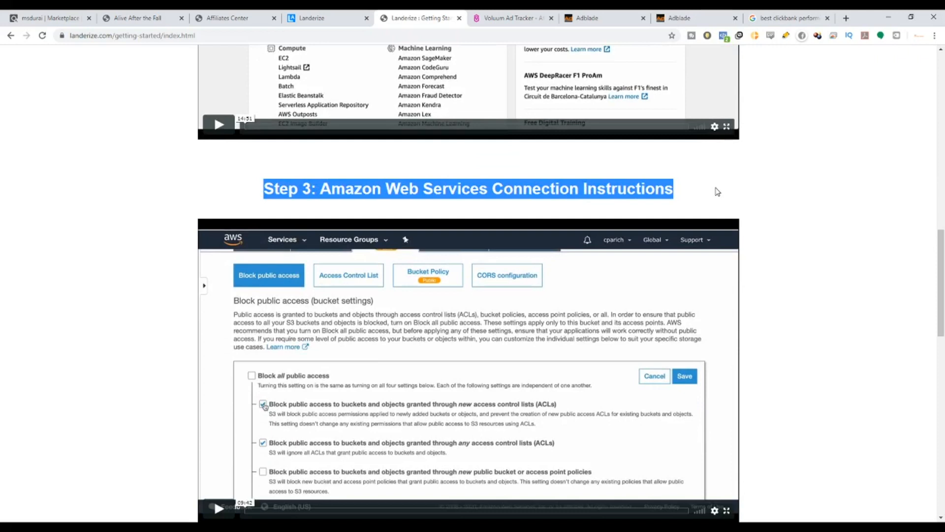
Scroll the guide and highlight the Step 4 Landerize Support Team and Step 5 Schedule Onboarding Call headings.
scroll(585, 213, up, 2)
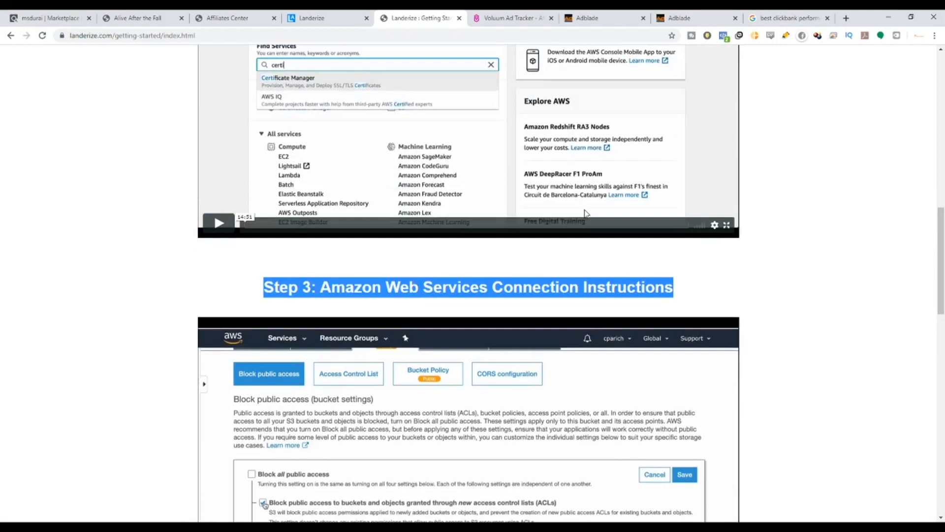
scroll(586, 213, up, 5)
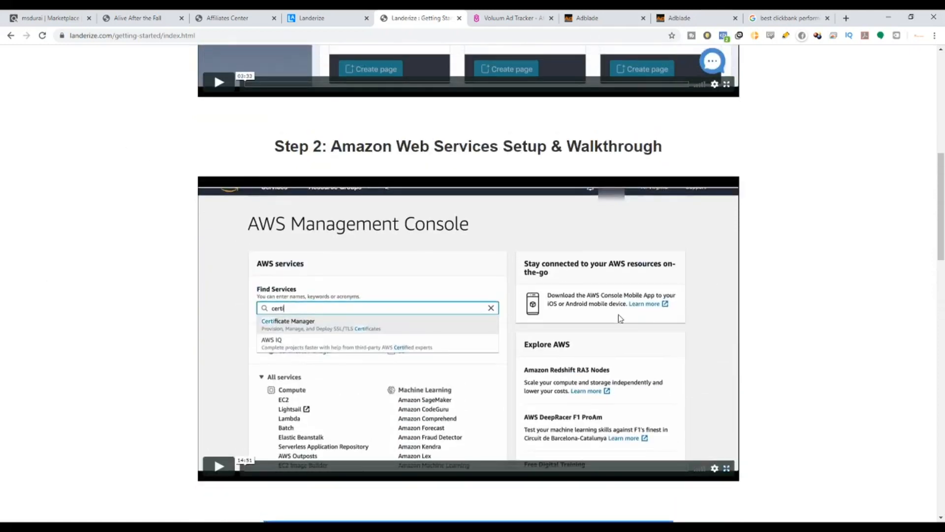
scroll(618, 315, down, 1)
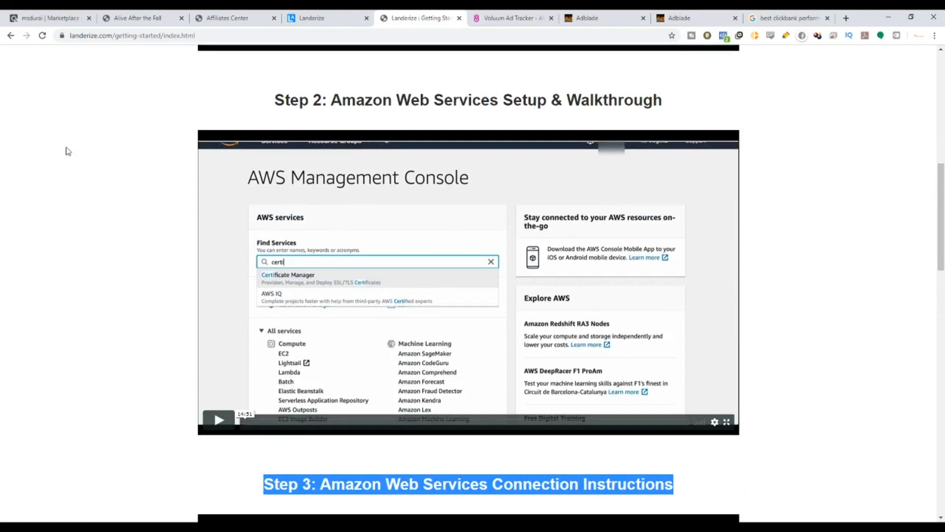
drag(285, 100, 685, 175)
scroll(685, 176, down, 4)
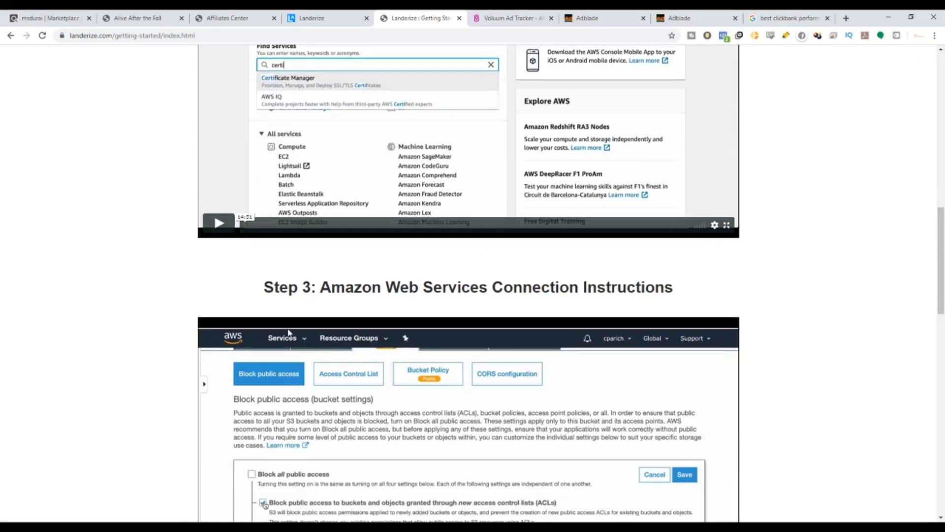
drag(264, 287, 691, 280)
scroll(690, 281, down, 8)
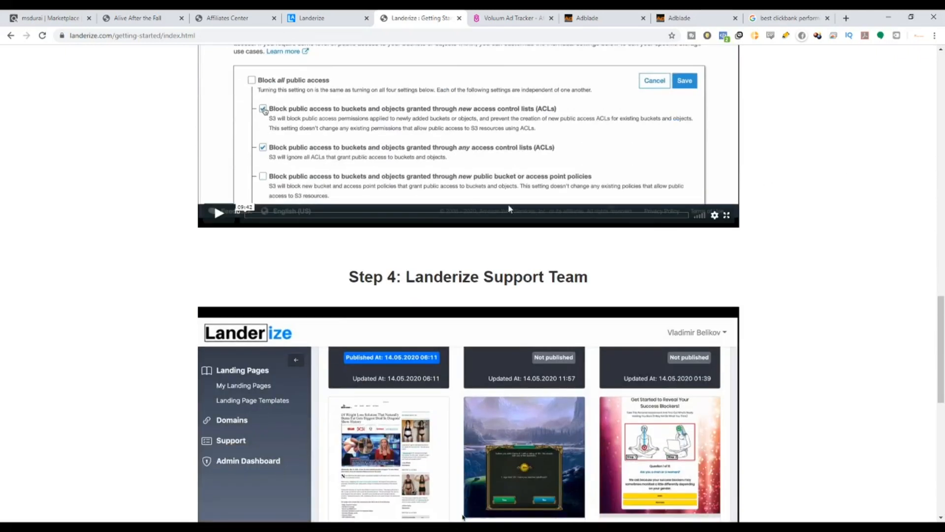
drag(331, 264, 647, 277)
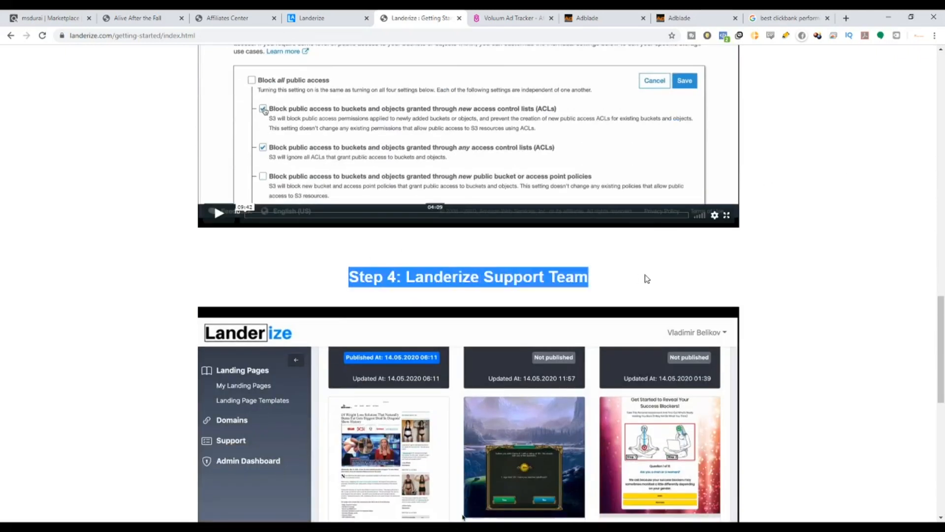
scroll(696, 274, down, 5)
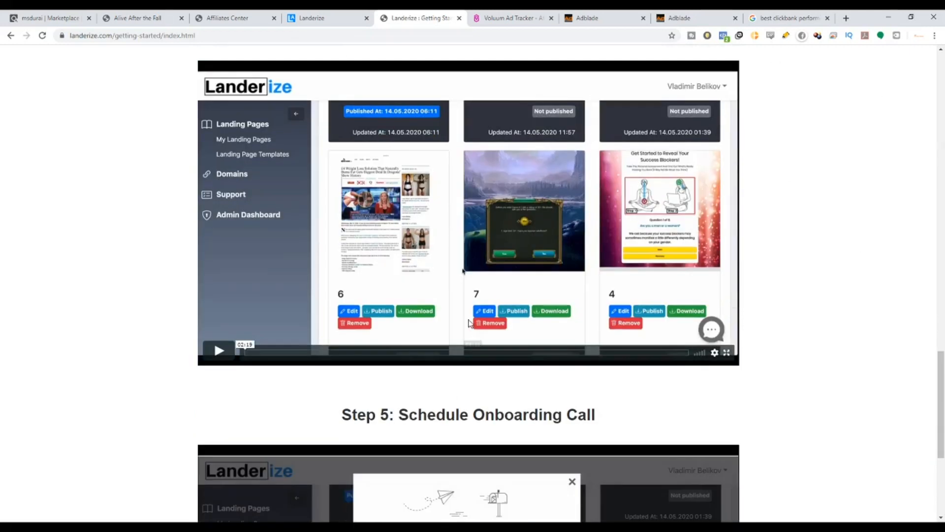
scroll(594, 284, down, 5)
drag(395, 165, 626, 192)
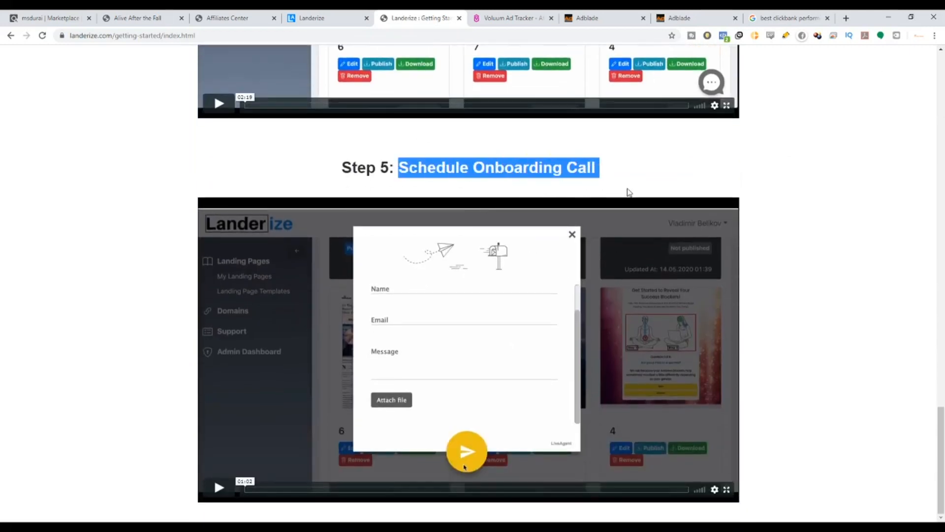
Scroll back up the Getting Started guide and return to the Landerize dashboard.
scroll(754, 283, up, 15)
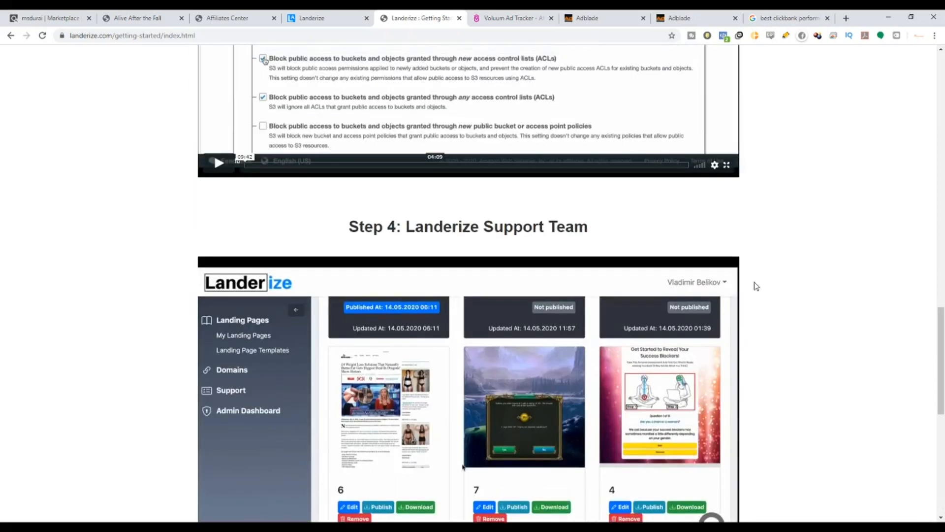
scroll(352, 168, up, 17)
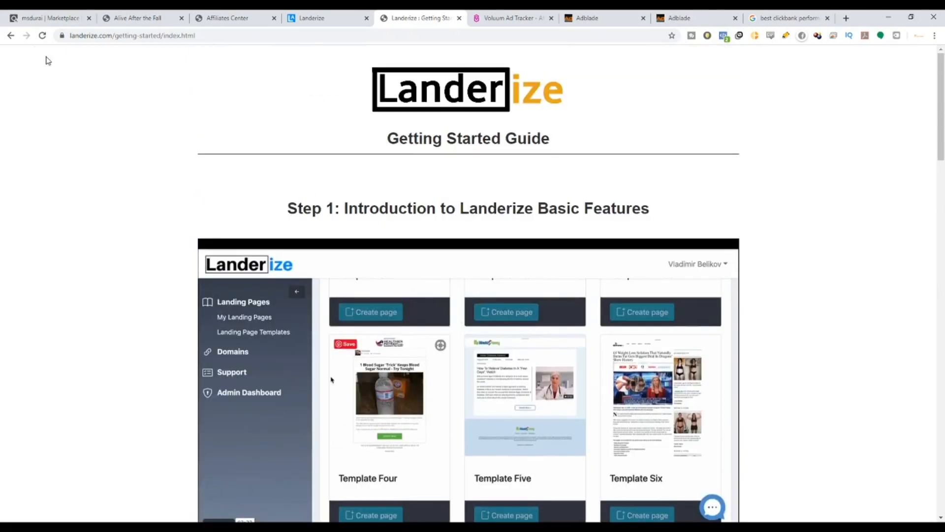
click(12, 36)
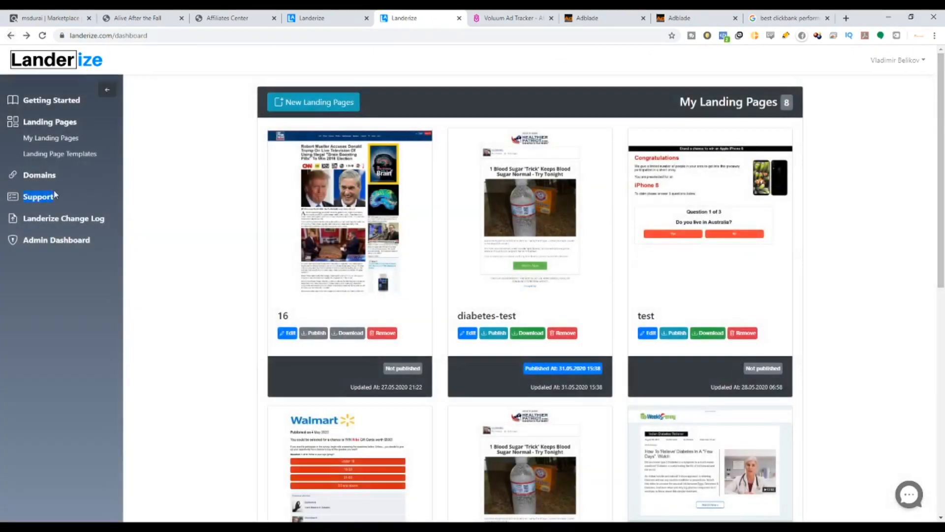
Open the Landerize support portal and read the template landing page and image, colour and text editing articles.
click(26, 199)
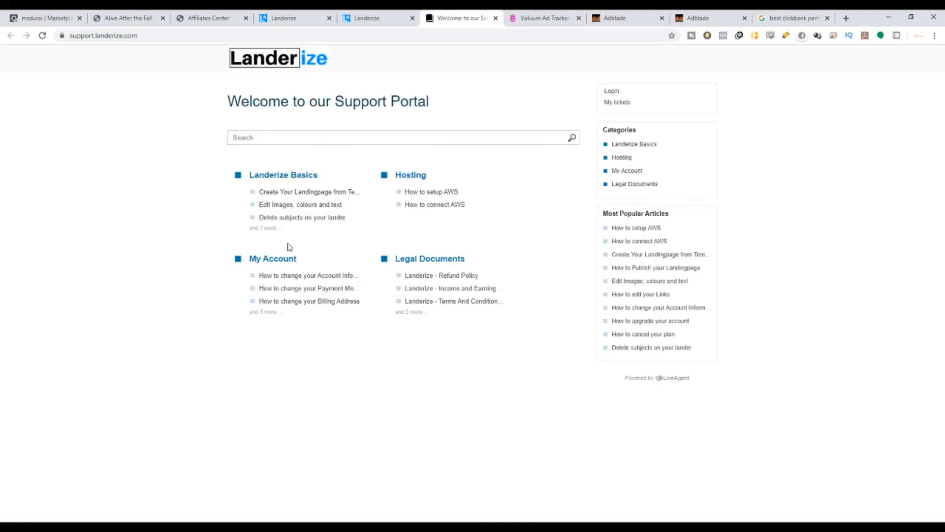
click(276, 193)
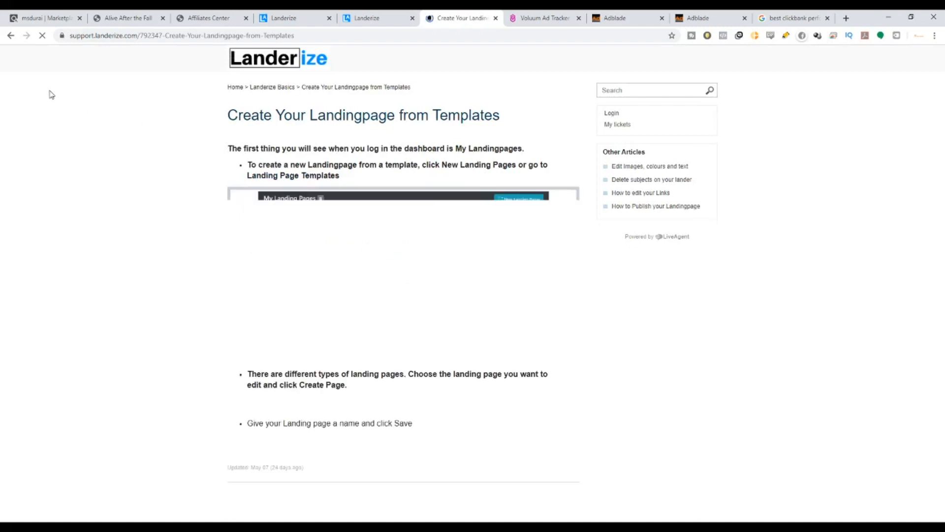
click(9, 36)
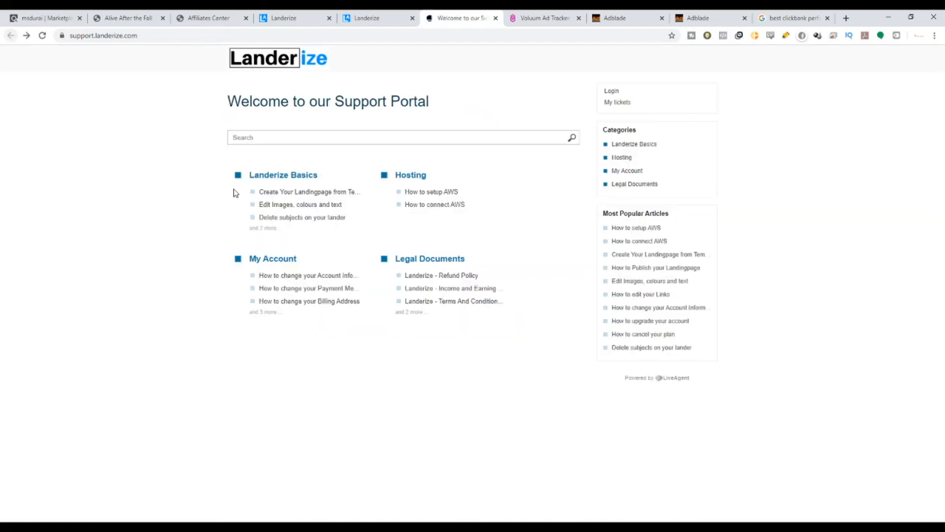
click(283, 205)
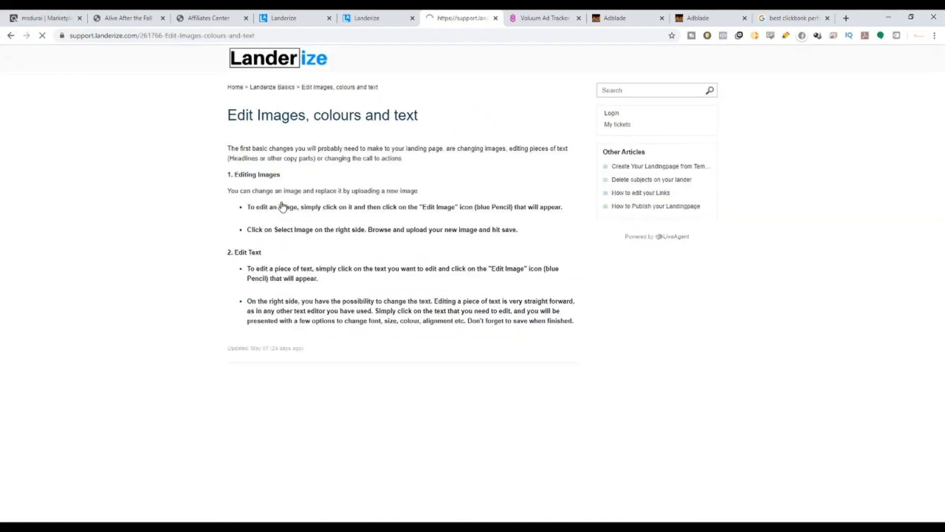
Open the Landerize support article "How to setup AWS" and highlight its title and the Step 2 and Step 3 headings.
click(9, 37)
click(425, 193)
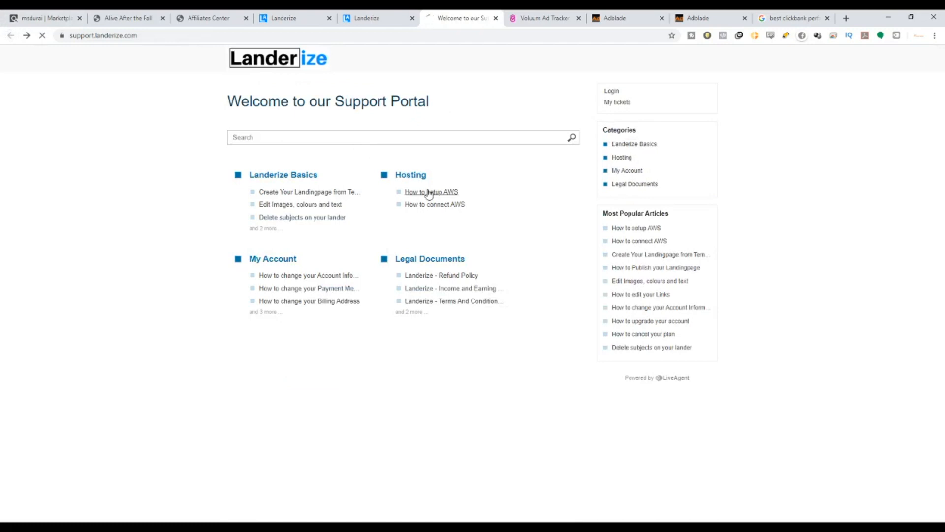
drag(225, 113, 389, 124)
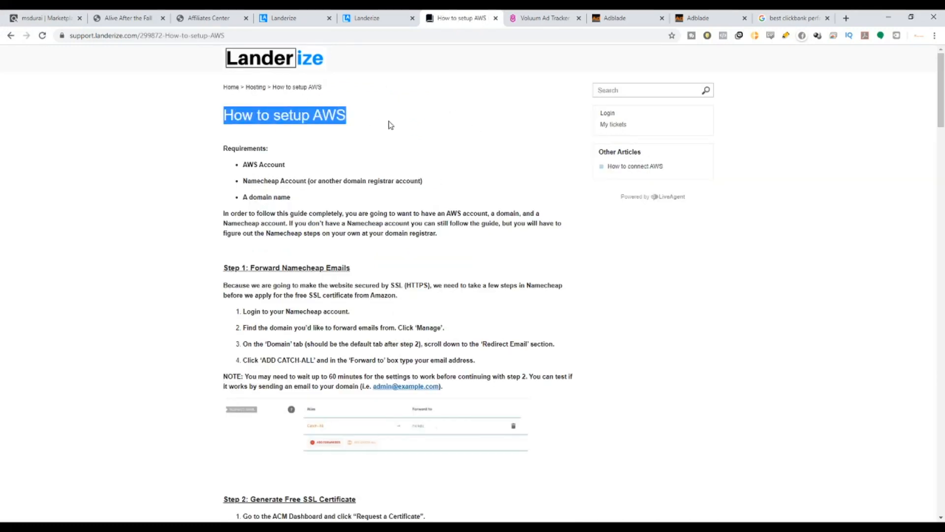
scroll(325, 207, down, 7)
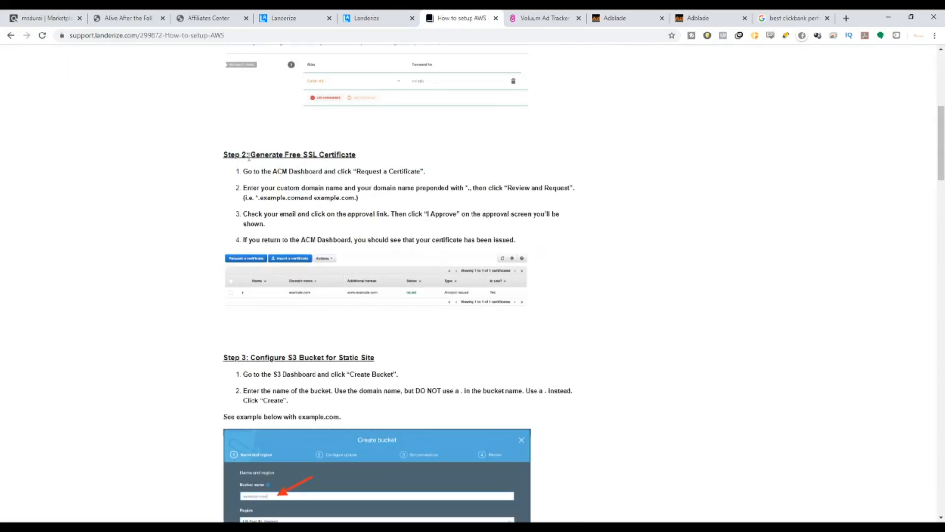
drag(252, 155, 662, 198)
drag(251, 358, 398, 374)
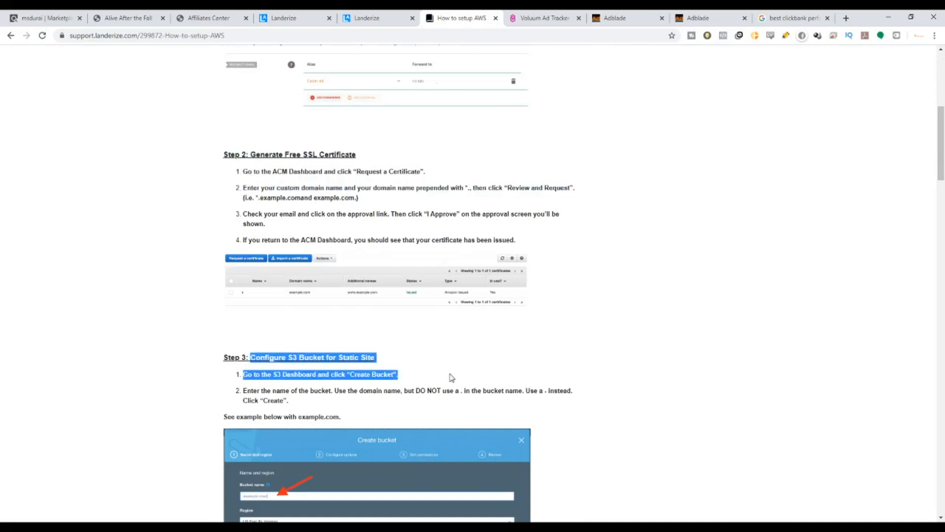
scroll(449, 378, down, 5)
scroll(450, 374, down, 20)
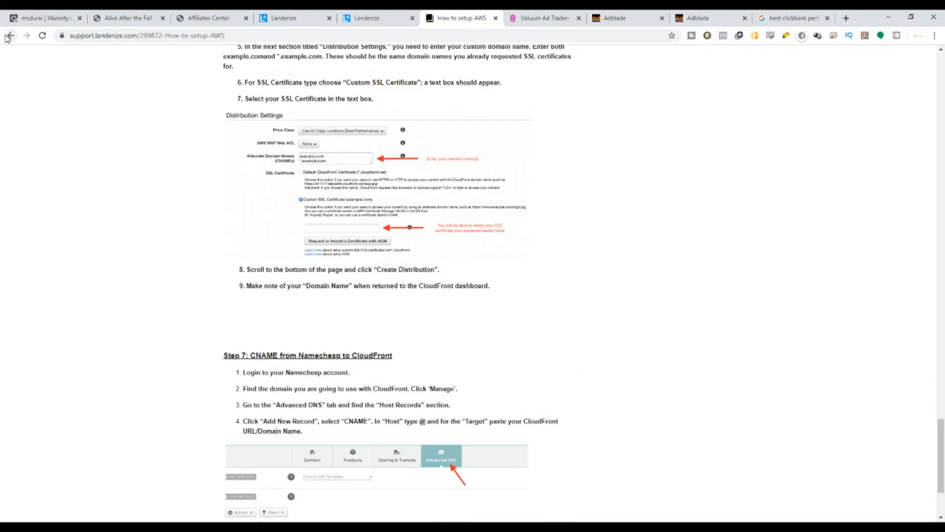
Open the "How to connect AWS" support article, highlight its title and read through its setup steps.
click(11, 36)
click(459, 205)
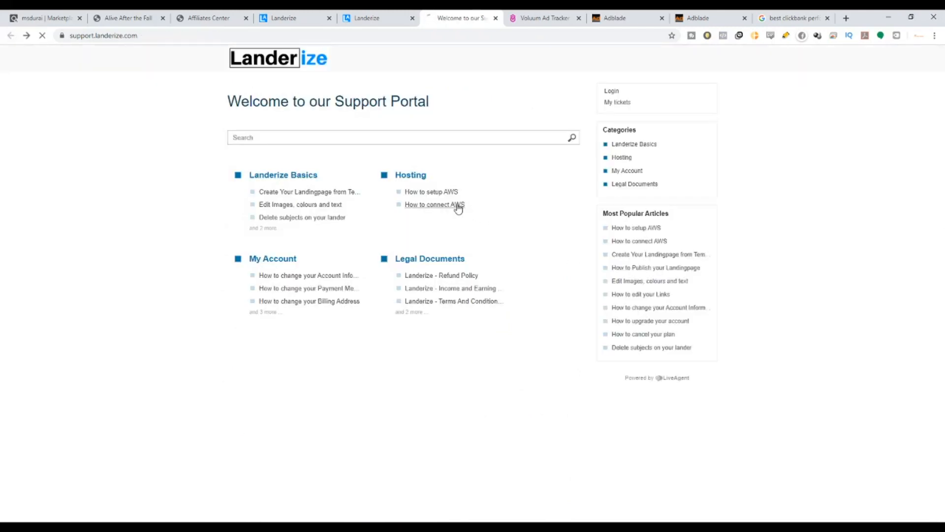
scroll(321, 180, down, 3)
scroll(305, 137, up, 2)
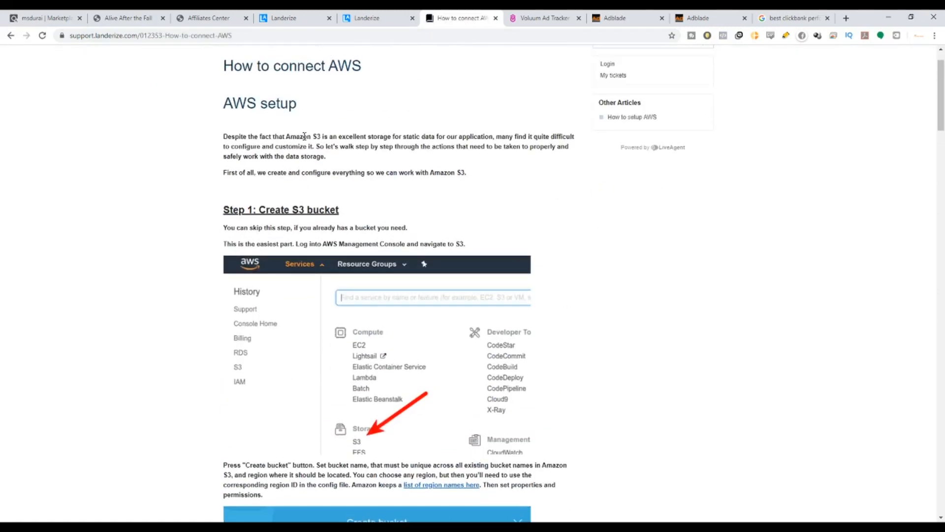
scroll(304, 137, up, 1)
drag(225, 115, 362, 115)
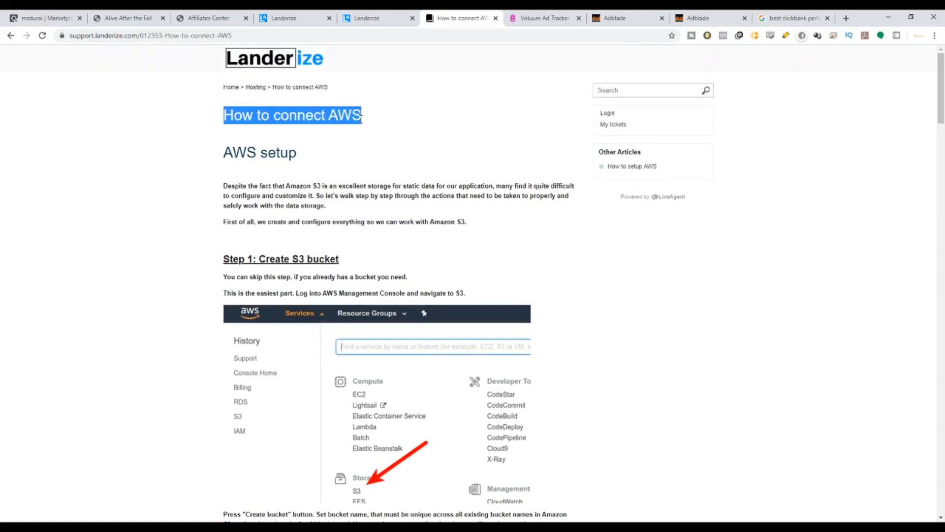
scroll(302, 270, down, 20)
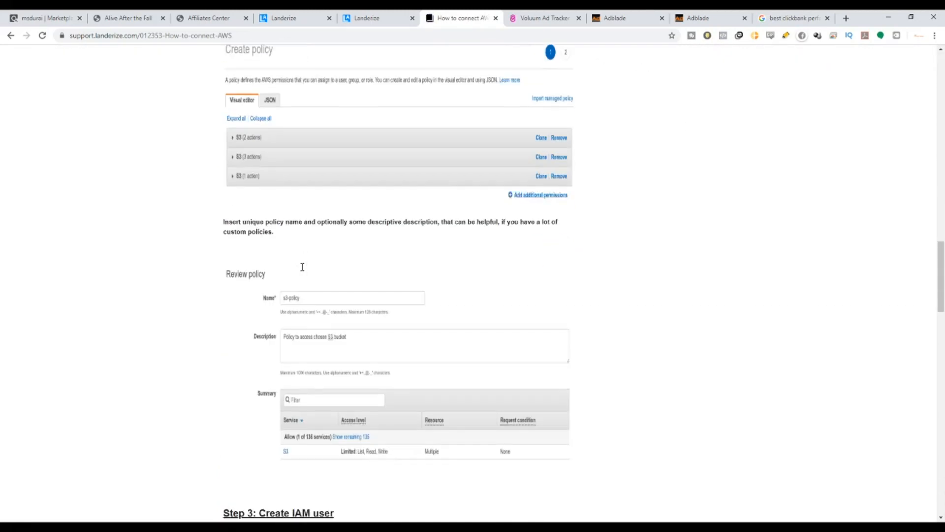
scroll(302, 267, down, 20)
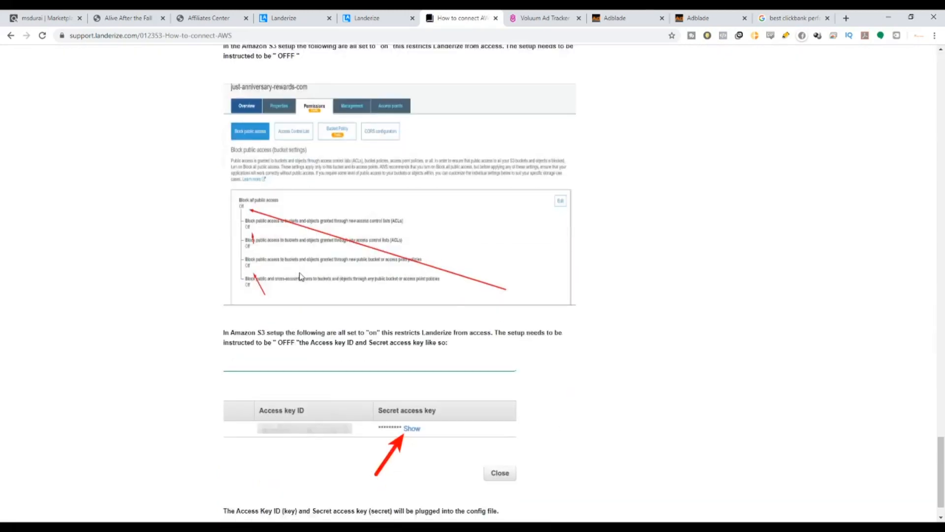
drag(941, 477, 942, 89)
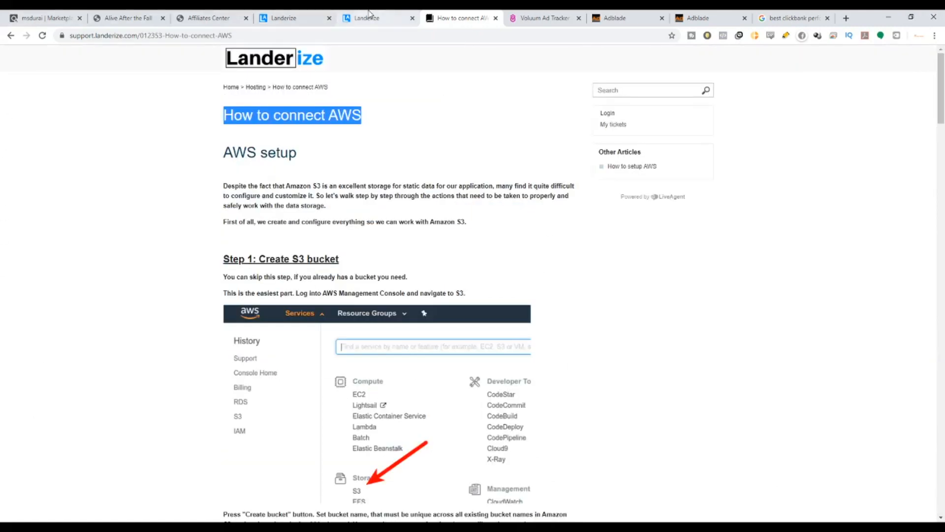
Return to the Landerize dashboard, open the landing page templates and highlight the template count and weekly-templates notice.
click(11, 36)
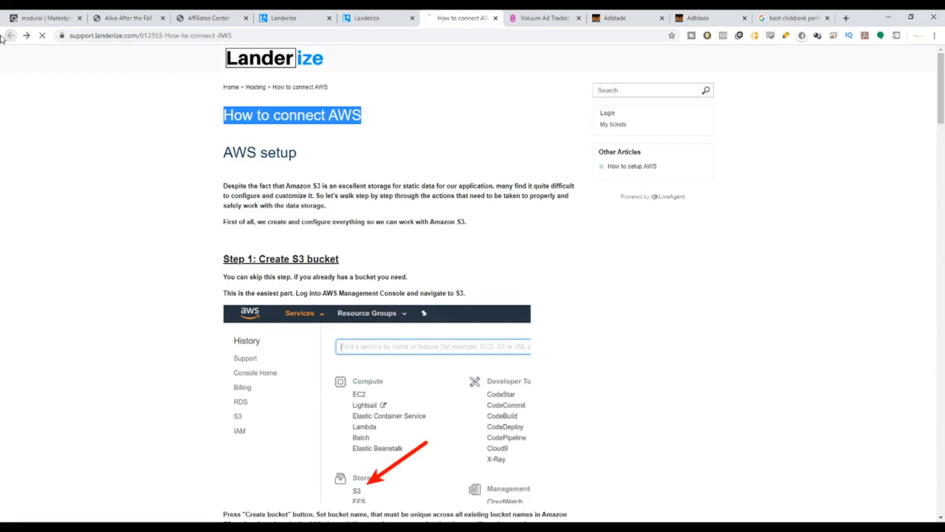
click(364, 18)
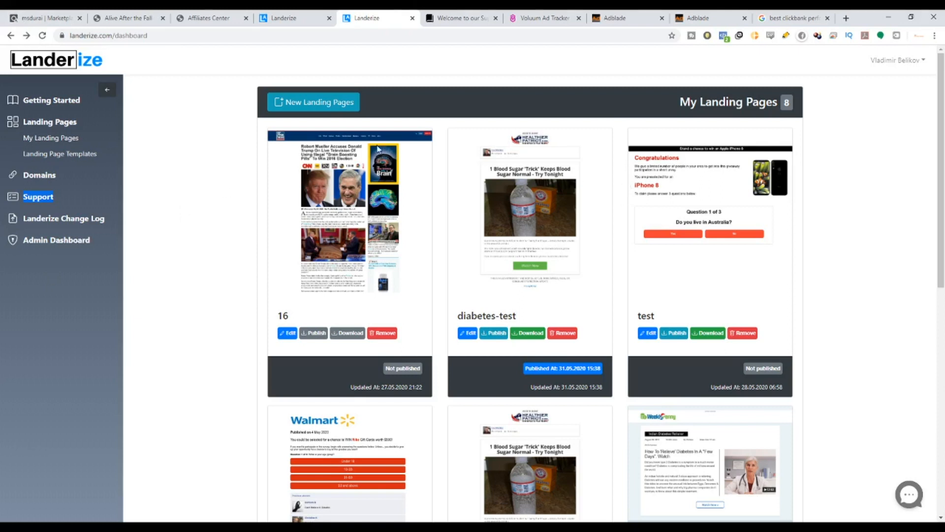
click(307, 107)
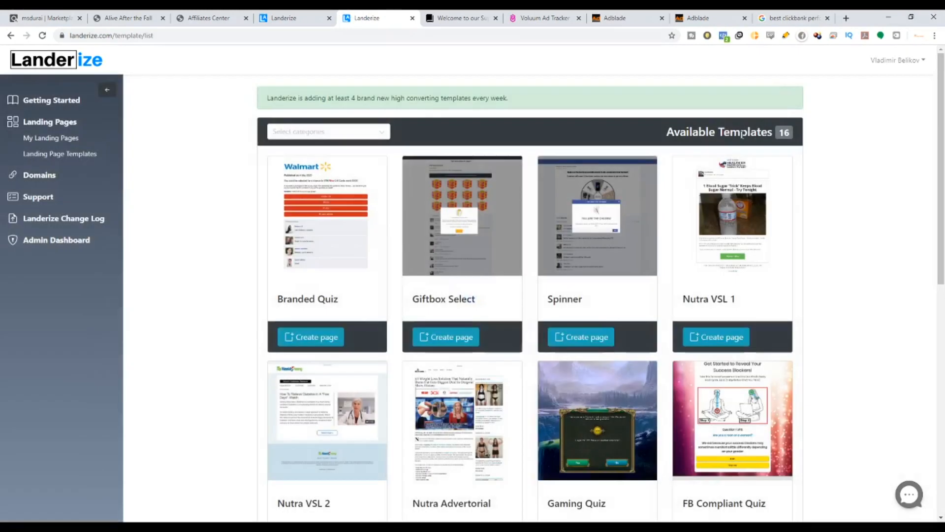
scroll(480, 296, down, 4)
scroll(479, 298, down, 5)
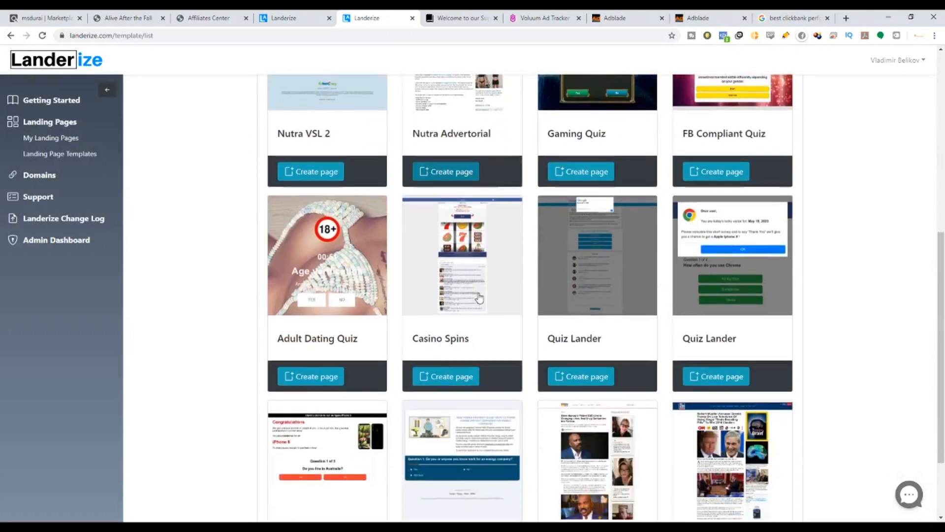
scroll(510, 342, up, 4)
scroll(510, 342, up, 6)
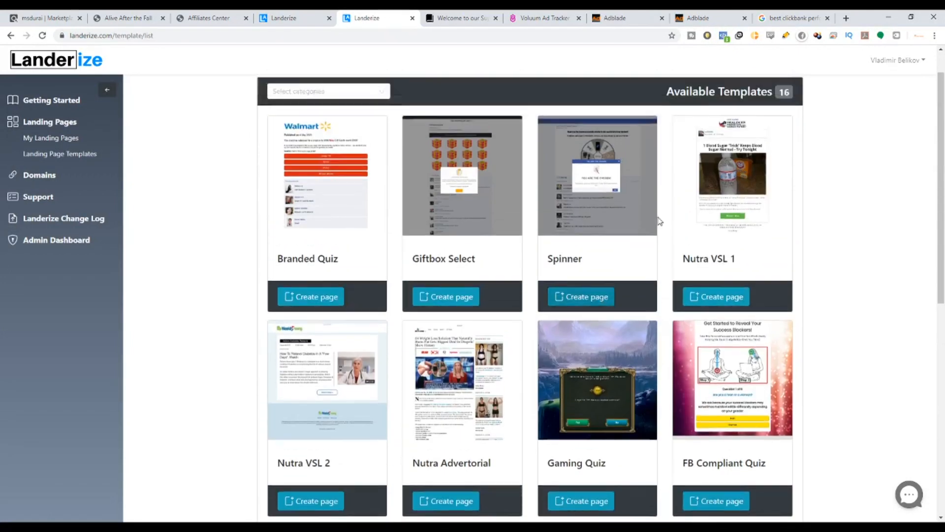
drag(767, 132, 801, 130)
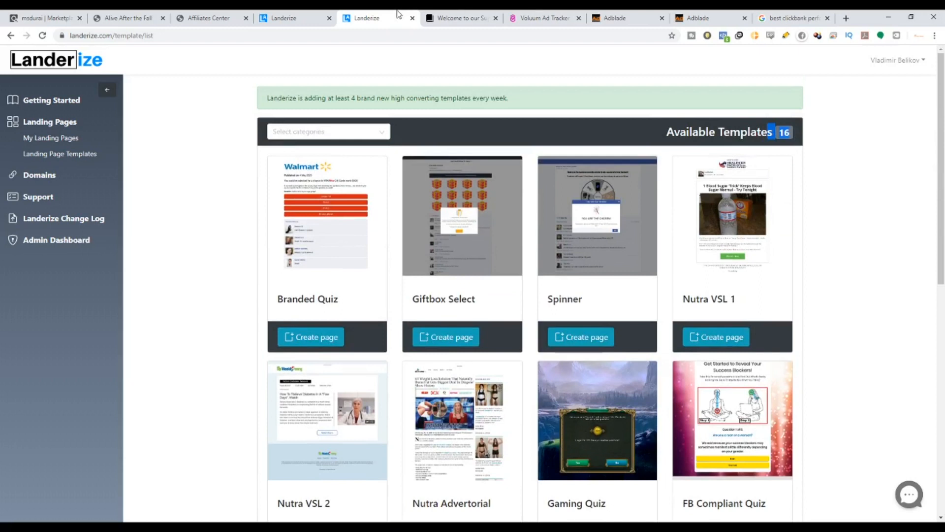
drag(336, 100, 531, 103)
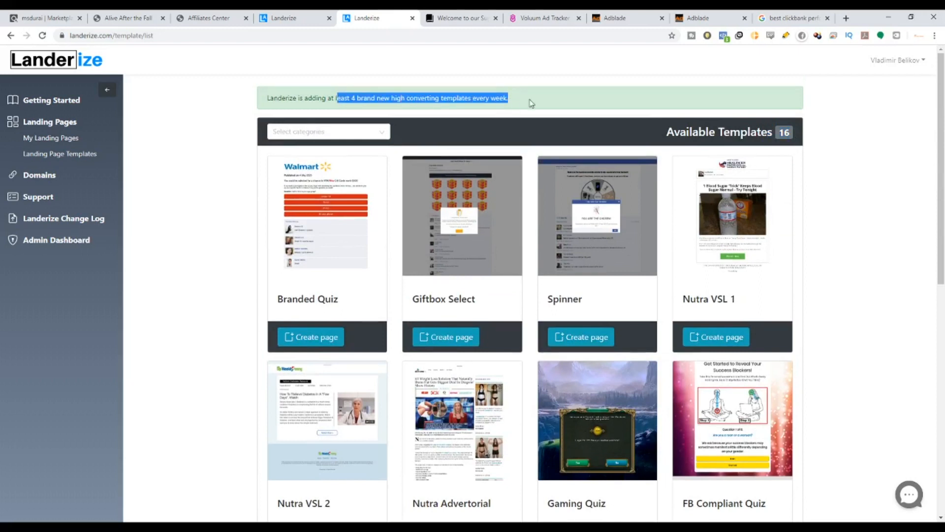
Highlight the Spinner, Nutra VSL 1, Branded Quiz and Nutra VSL 2 template names.
drag(291, 300, 560, 300)
click(593, 303)
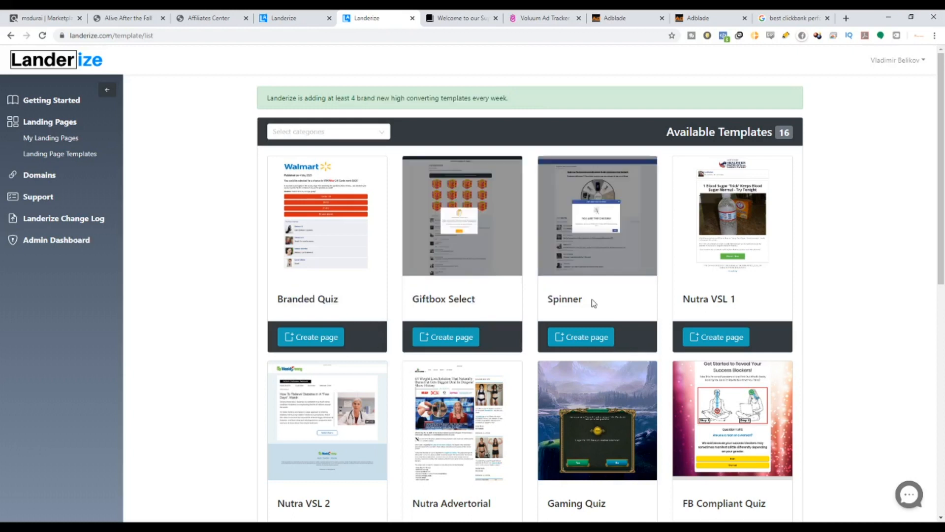
drag(702, 300, 744, 303)
scroll(319, 314, down, 1)
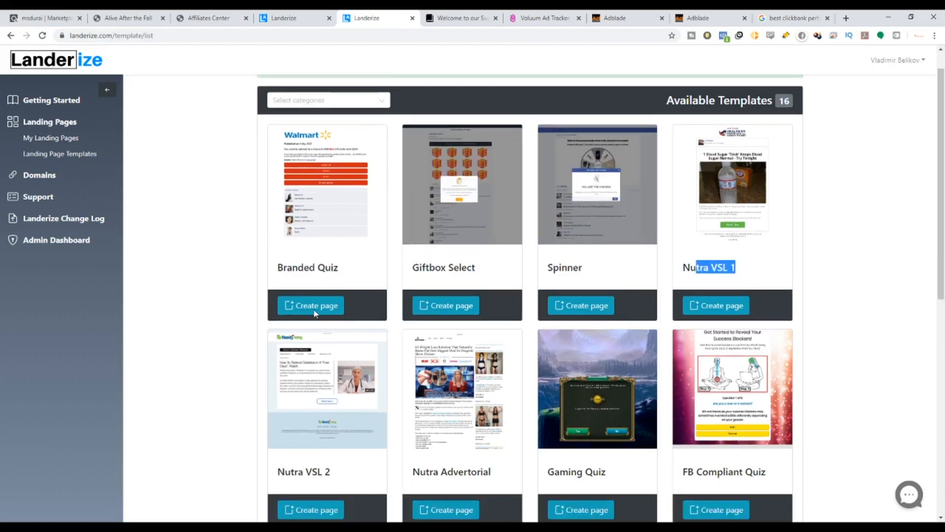
drag(278, 250, 337, 250)
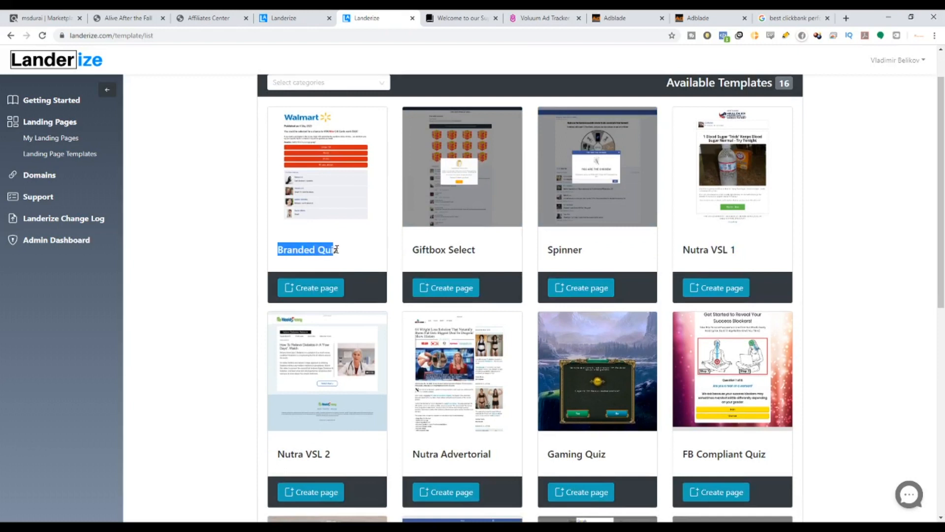
scroll(466, 293, down, 2)
drag(305, 355, 383, 352)
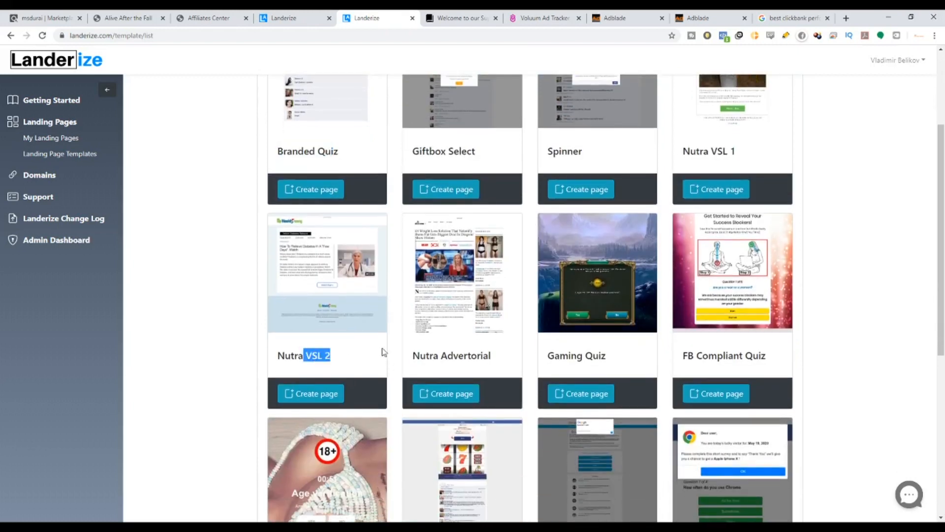
Highlight the Gaming Quiz, FB Compliant Quiz, Casino Spins, Adult Dating Quiz and CBD Advertorial template names.
scroll(504, 213, down, 4)
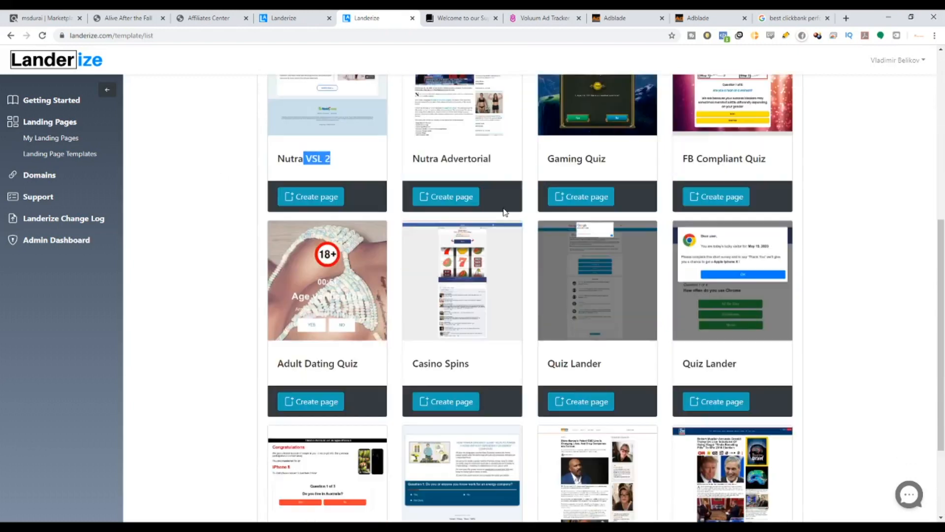
drag(556, 159, 618, 154)
drag(702, 167, 767, 158)
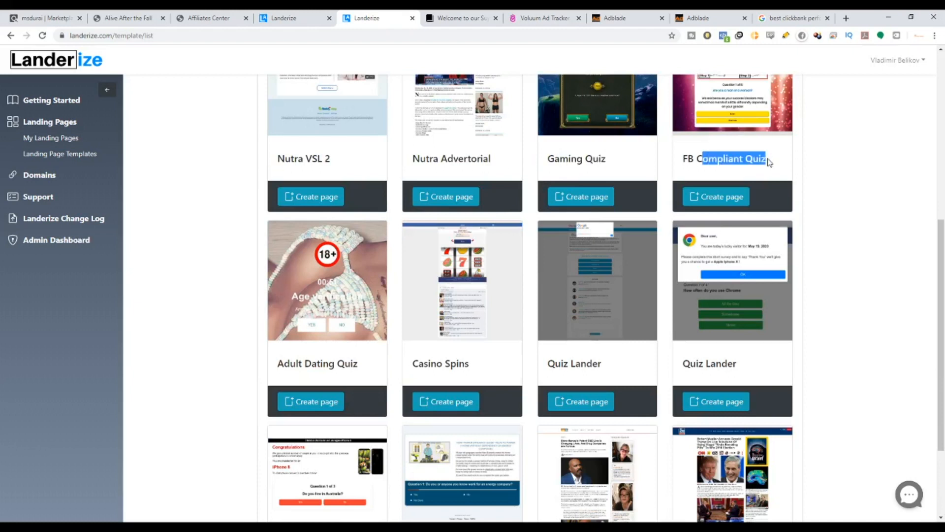
drag(419, 367, 467, 371)
drag(298, 366, 506, 362)
scroll(543, 362, down, 1)
scroll(543, 362, down, 2)
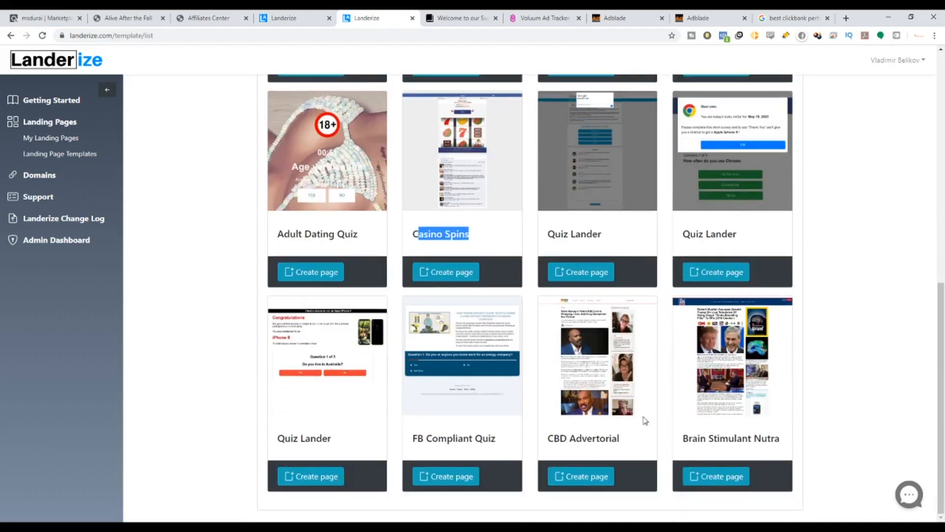
drag(599, 438, 619, 438)
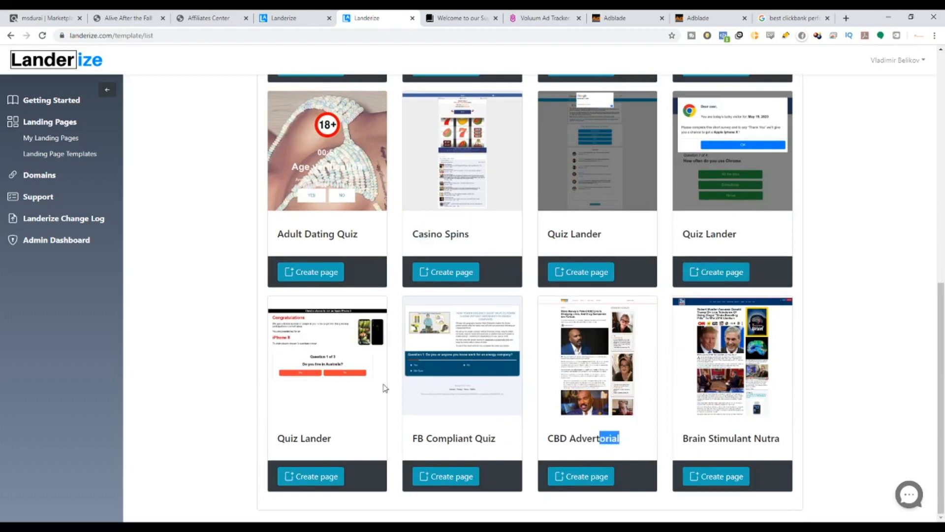
Browse up and down the full list of available landing page templates.
scroll(513, 382, up, 8)
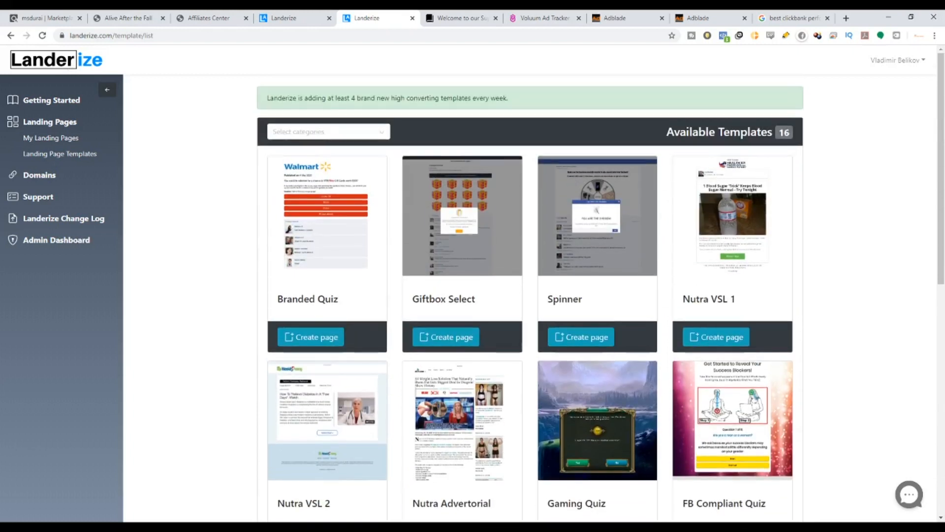
scroll(388, 449, down, 8)
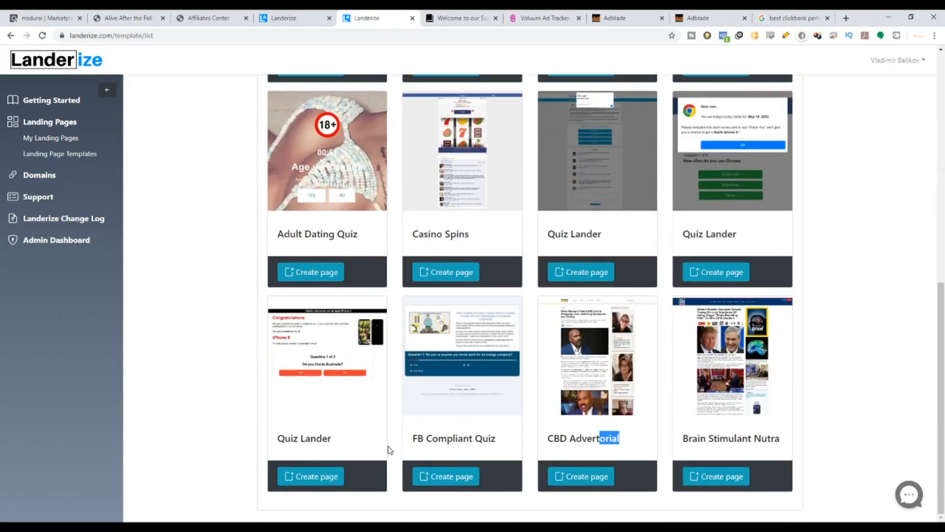
scroll(389, 450, up, 7)
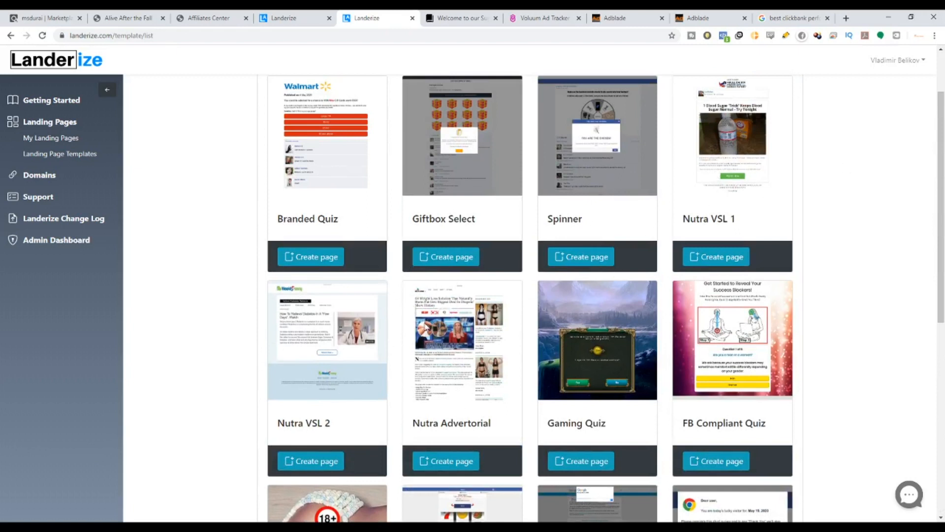
scroll(416, 302, up, 2)
scroll(442, 288, down, 1)
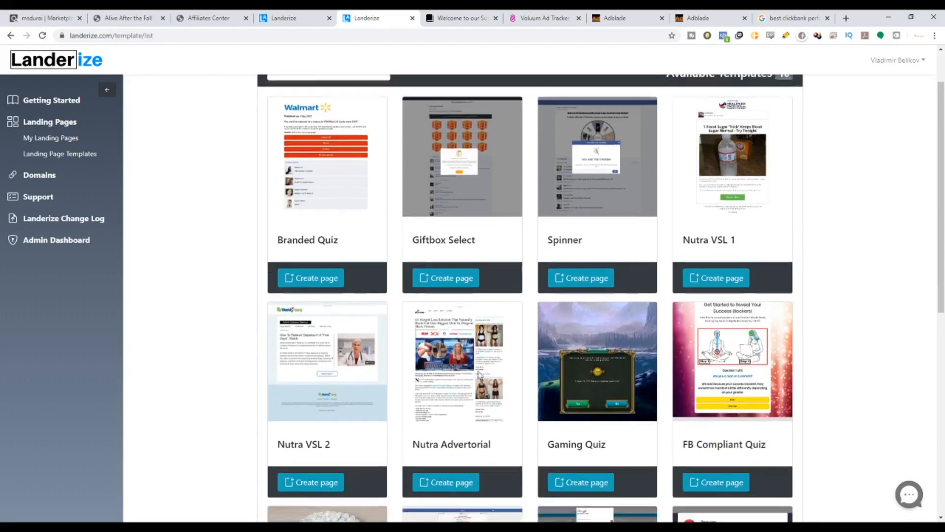
scroll(473, 246, down, 4)
scroll(590, 295, down, 3)
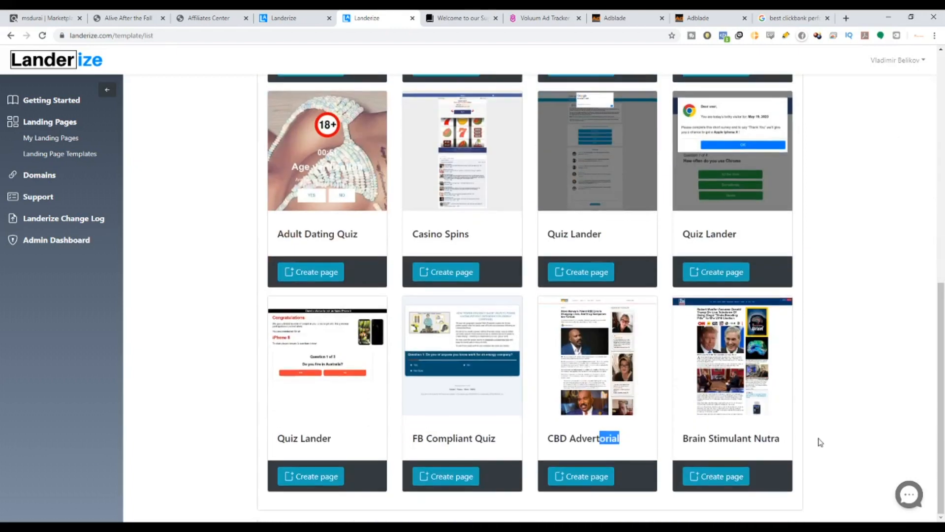
scroll(788, 440, up, 6)
scroll(735, 440, up, 2)
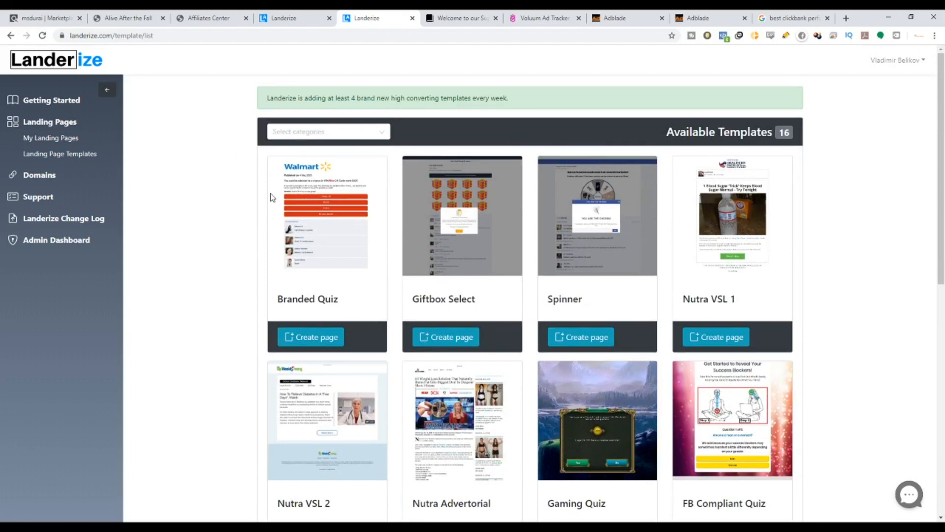
scroll(852, 339, down, 8)
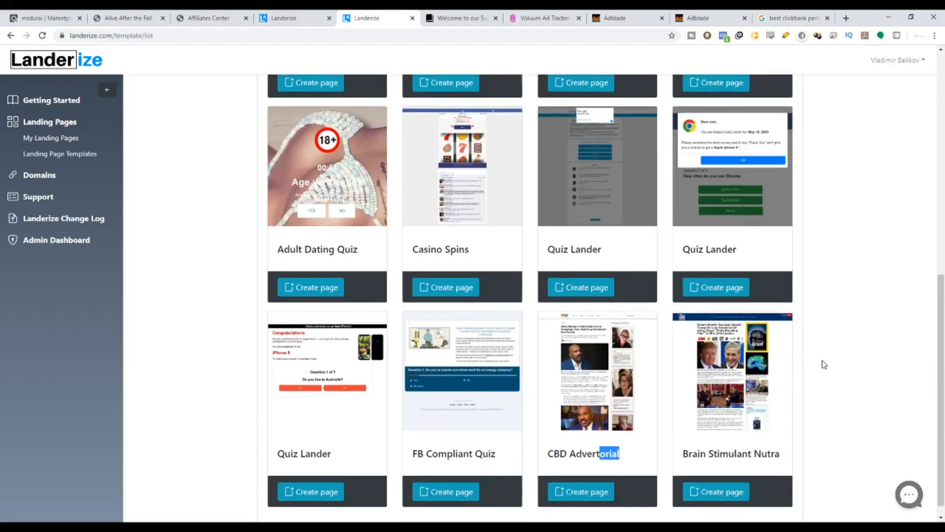
drag(939, 380, 939, 273)
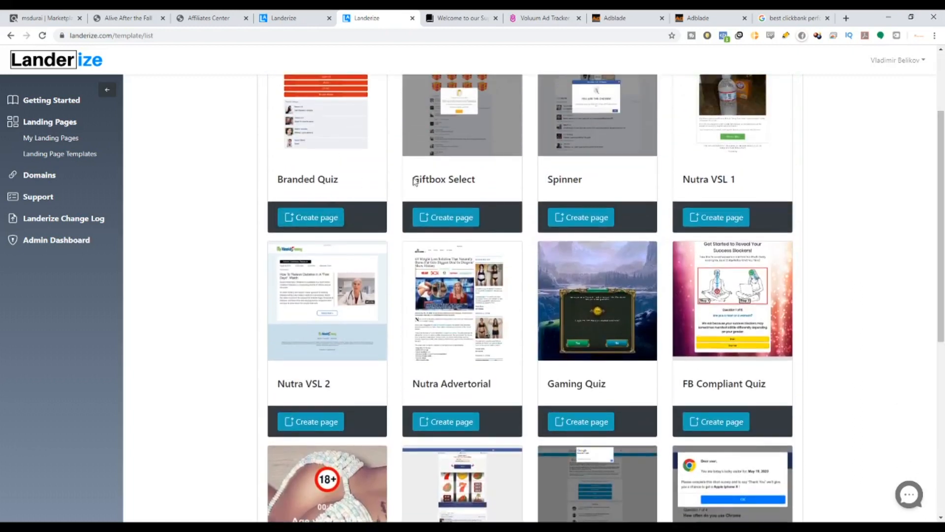
scroll(416, 182, up, 3)
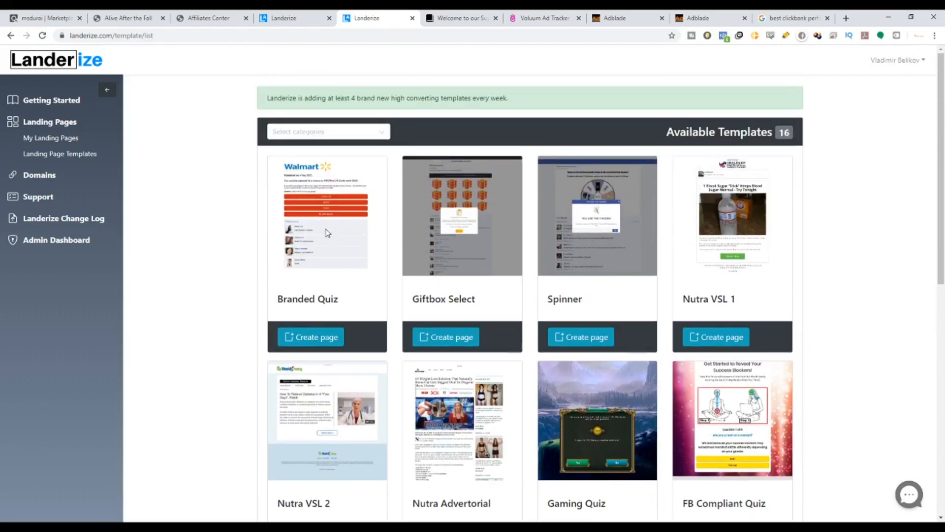
Highlight part of the weekly-templates notice and review the template list alongside the offer's sales page.
drag(405, 99, 448, 100)
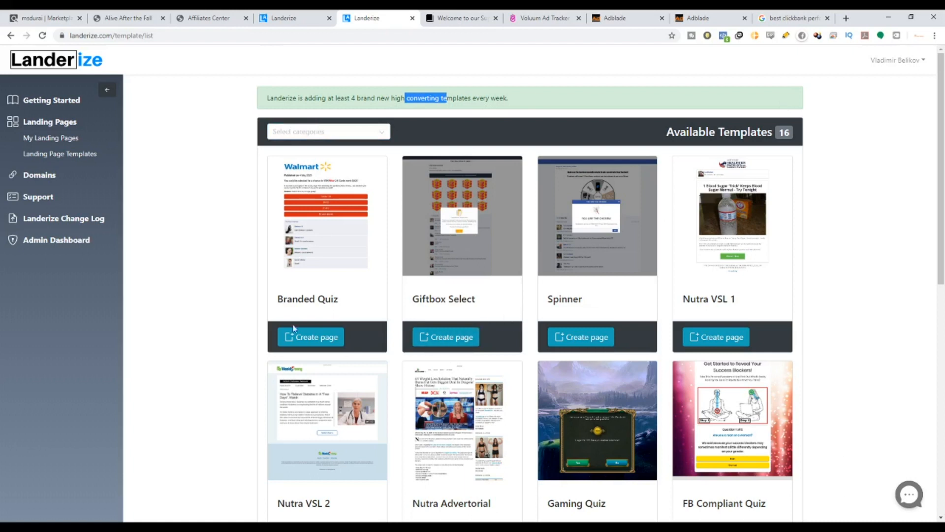
scroll(538, 349, down, 2)
scroll(538, 348, down, 2)
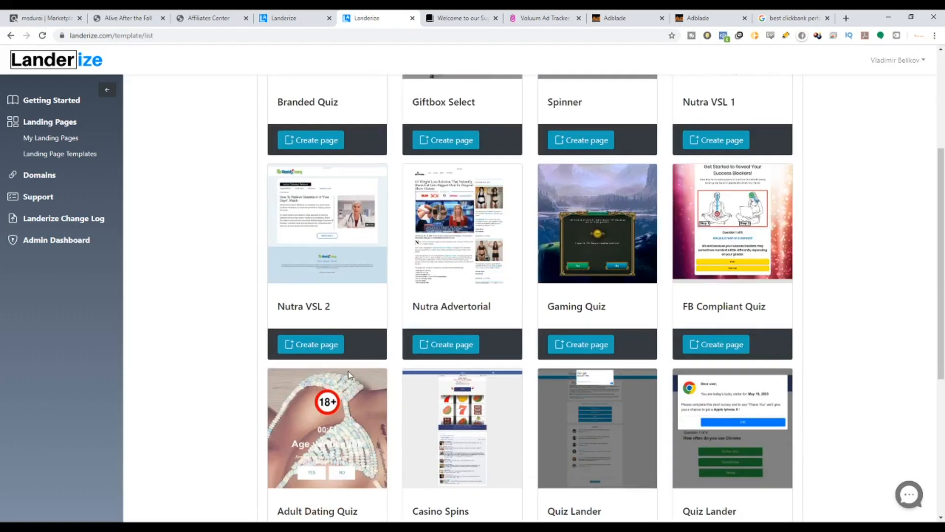
scroll(304, 297, up, 3)
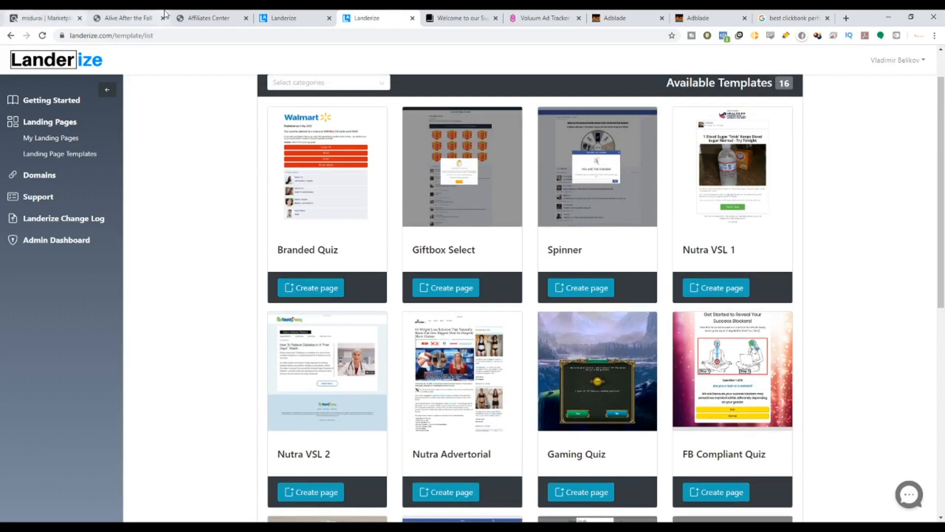
click(134, 15)
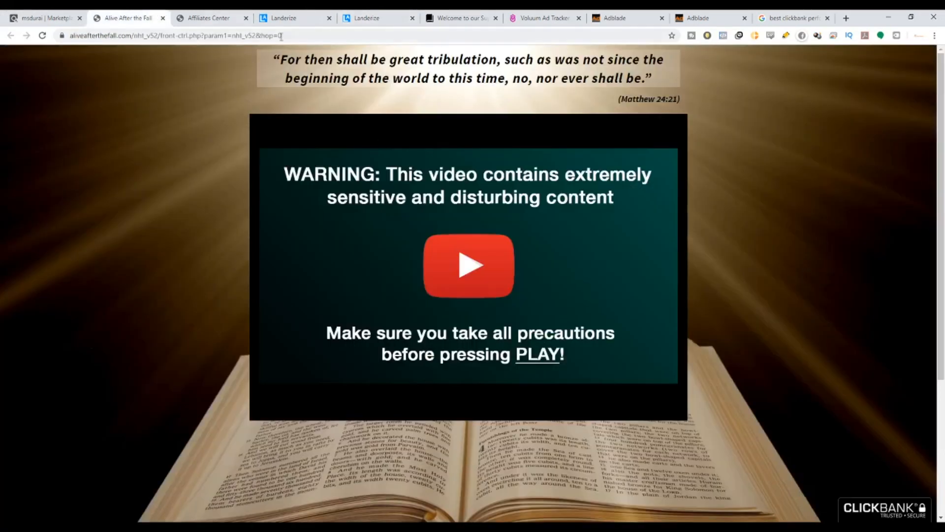
click(354, 19)
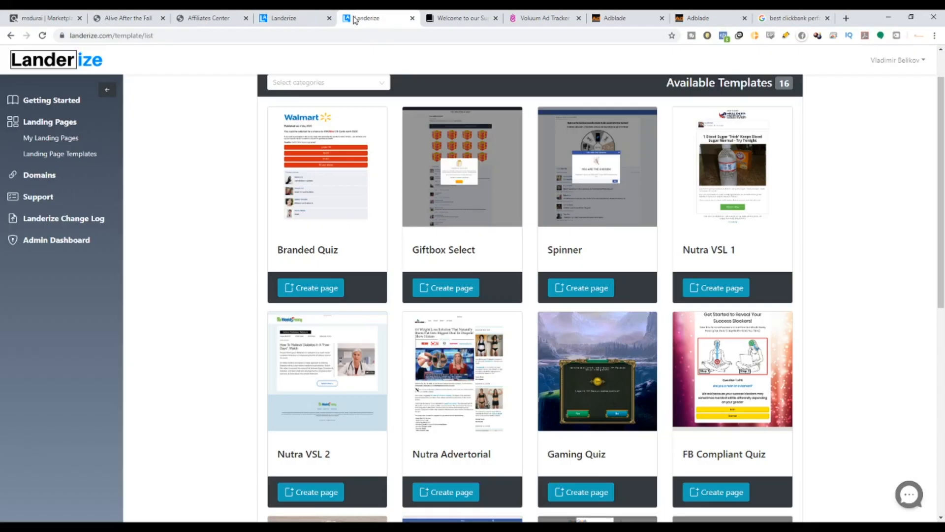
scroll(756, 200, down, 8)
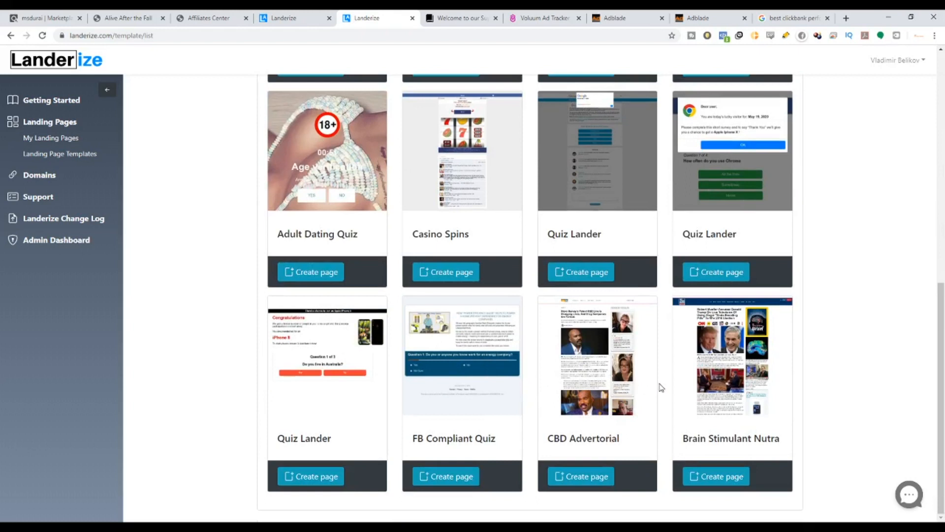
scroll(671, 393, up, 5)
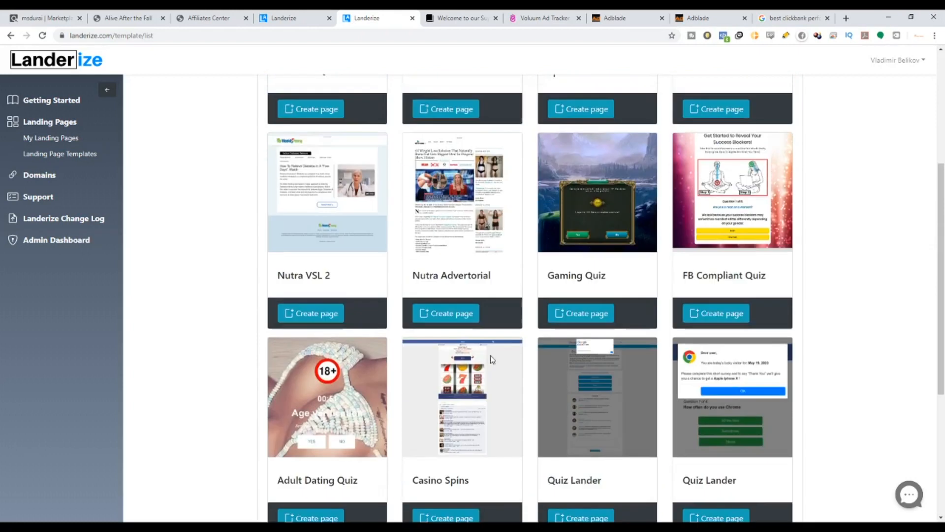
scroll(490, 358, up, 5)
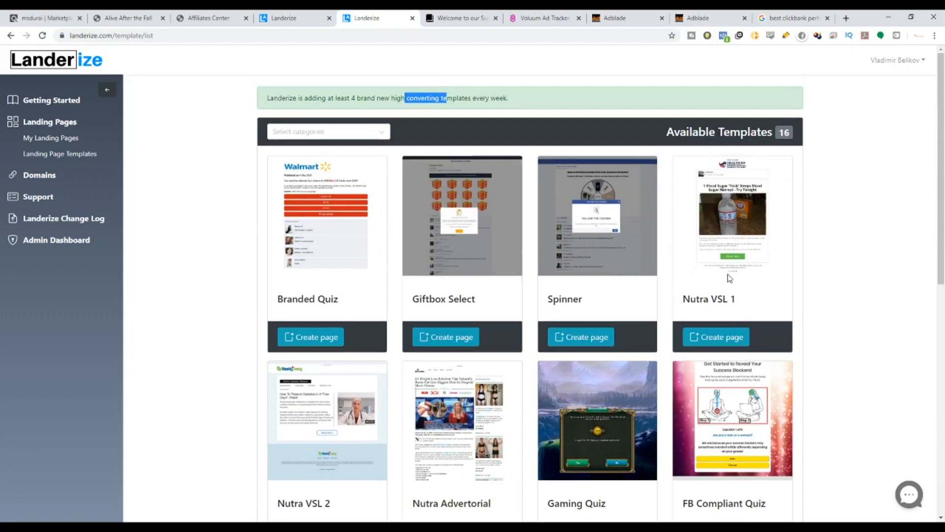
Create a new landing page from the Nutra VSL 1 template named Alive After The Fall.
click(719, 339)
click(445, 122)
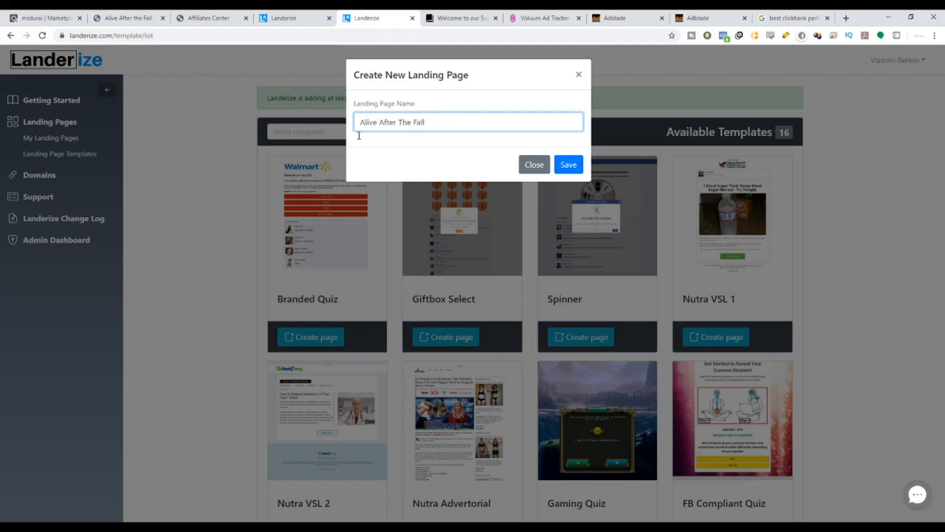
click(572, 168)
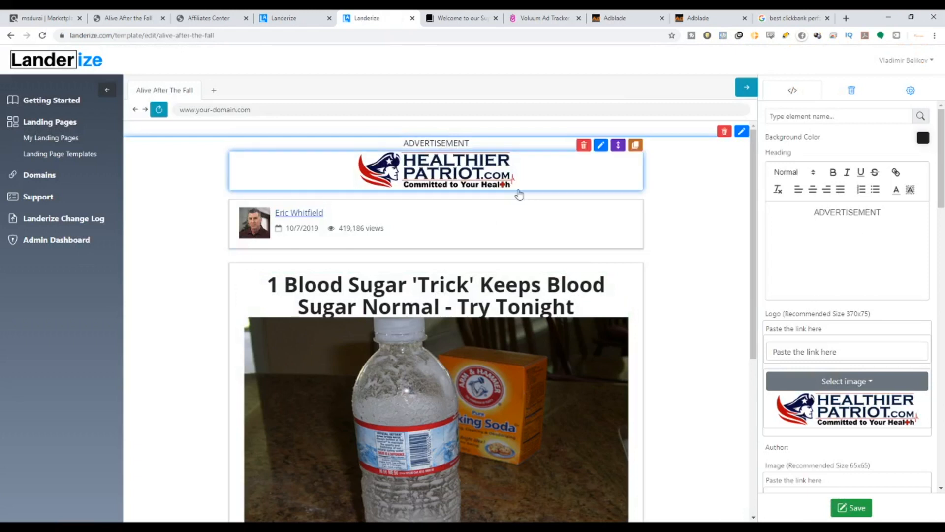
Set the landing page's background color to red.
scroll(641, 297, down, 5)
scroll(642, 297, up, 5)
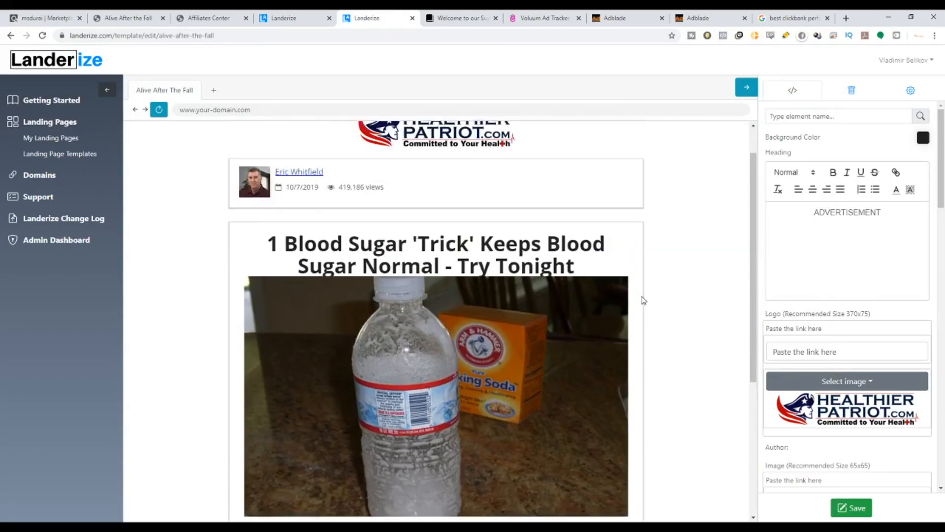
click(923, 138)
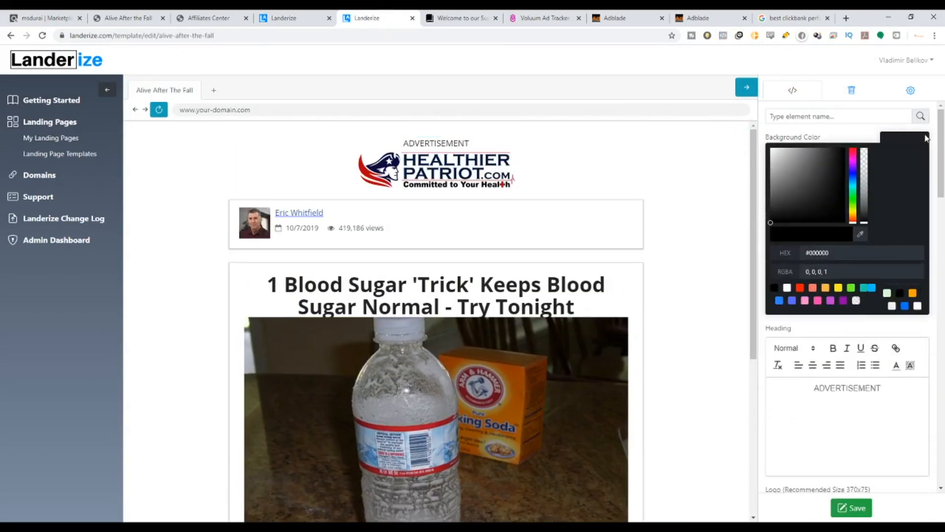
click(763, 209)
click(916, 142)
drag(777, 219, 862, 161)
drag(852, 221, 852, 147)
Try duplicating the ADVERTISEMENT heading as Heading2, moving it and shortening its text, then delete the copy.
click(431, 117)
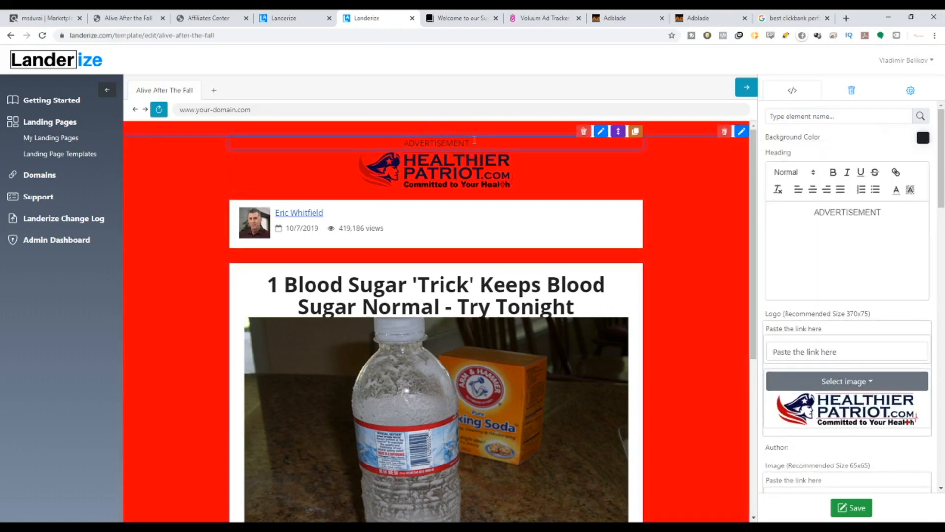
click(635, 133)
click(495, 109)
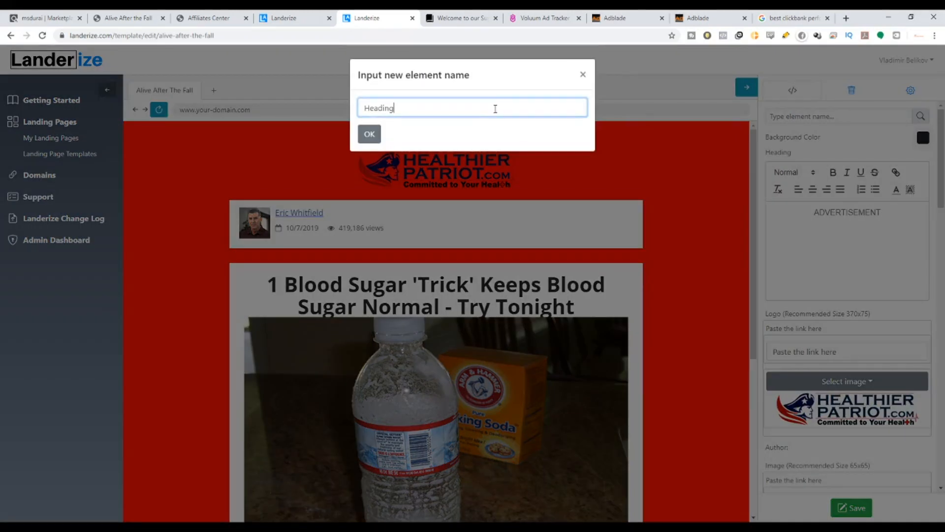
text(2)
click(370, 134)
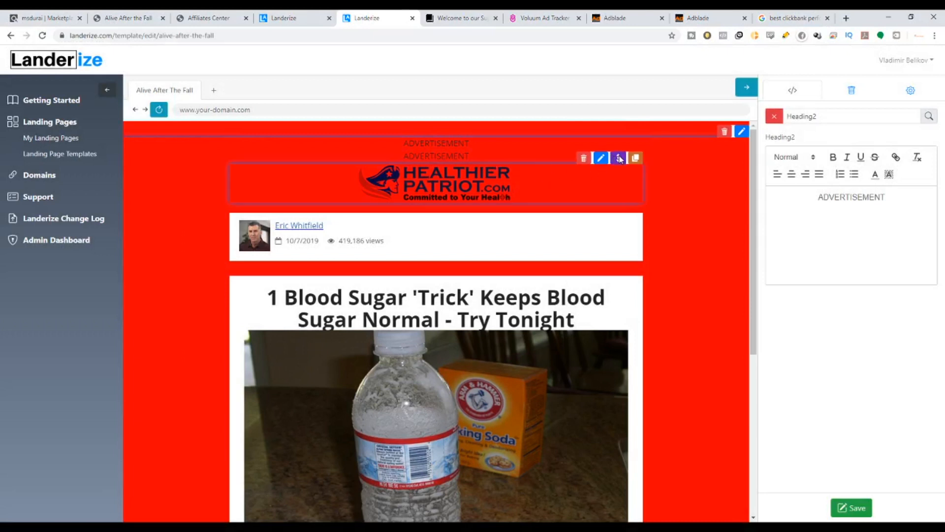
mouse_move(617, 156)
mouse_down()
mouse_move(618, 333)
mouse_move(584, 401)
mouse_move(584, 153)
mouse_up()
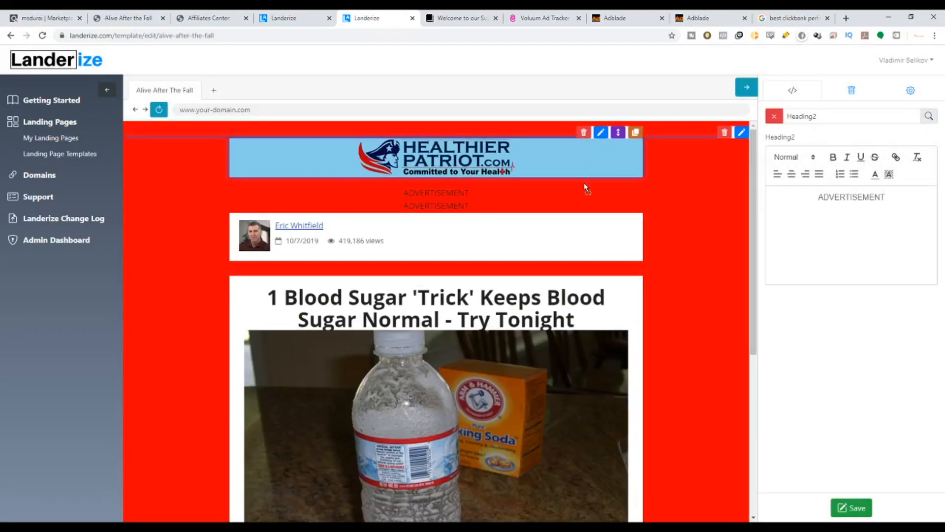
drag(582, 203, 446, 156)
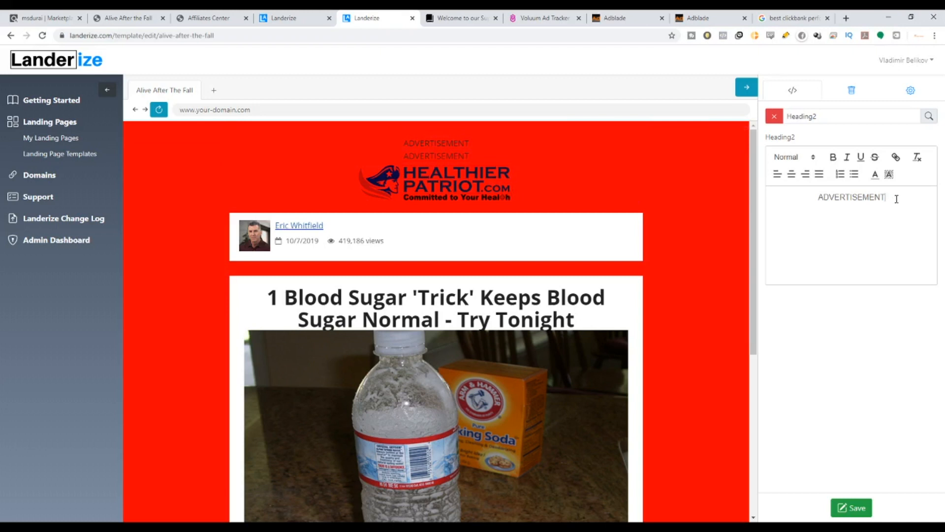
drag(897, 198, 840, 198)
key(BackSpace)
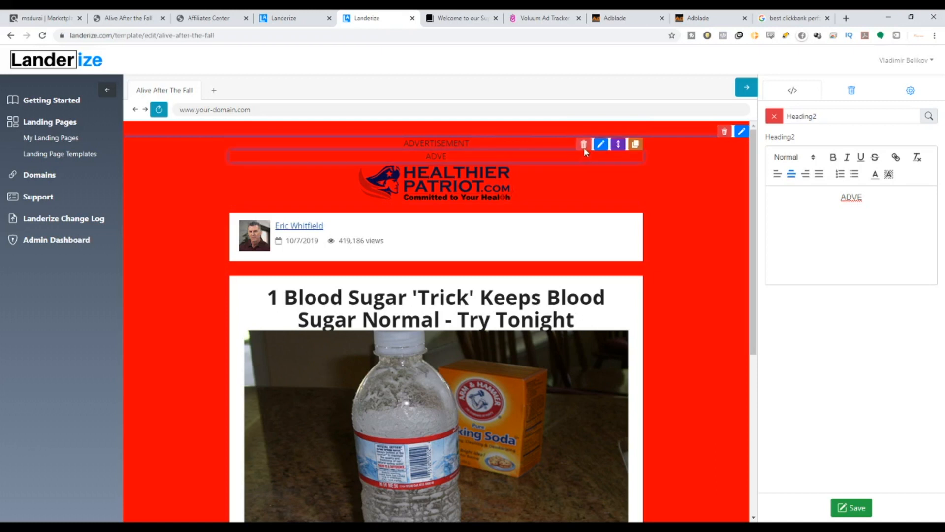
click(584, 145)
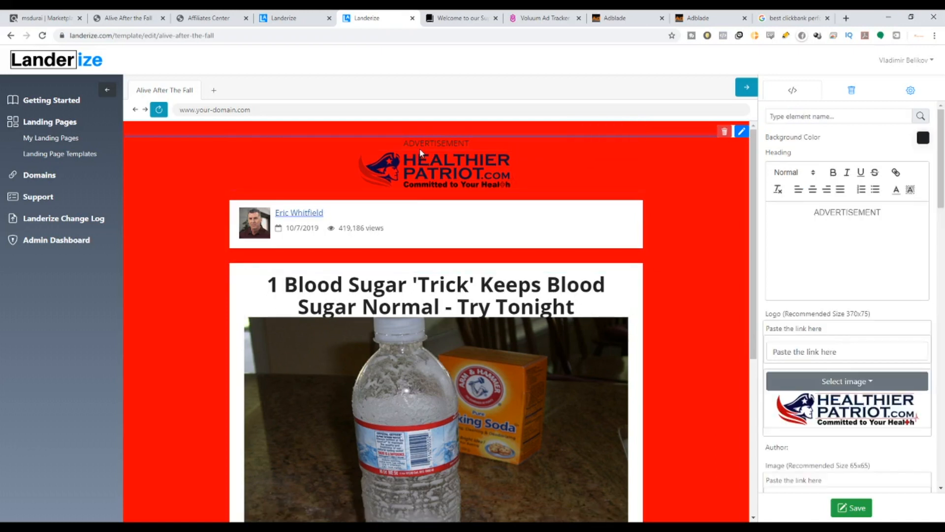
scroll(662, 261, down, 6)
scroll(510, 274, up, 8)
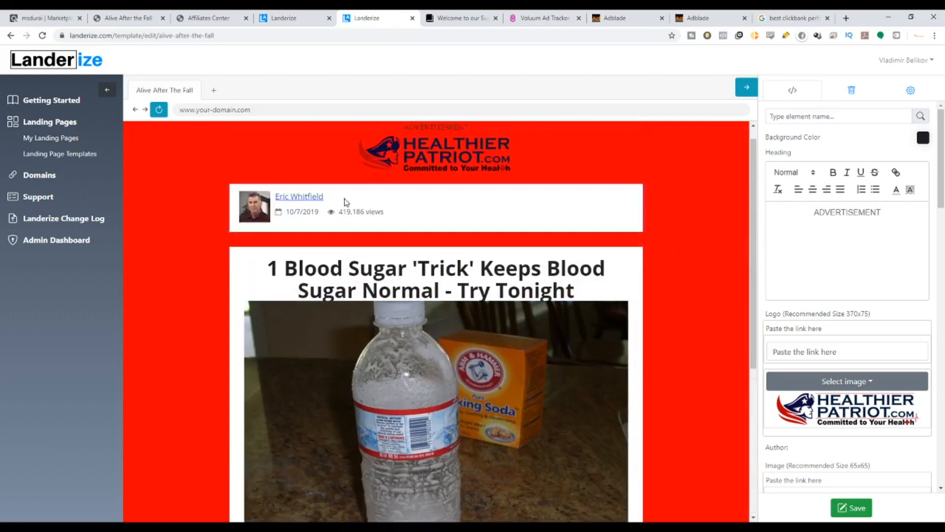
click(125, 20)
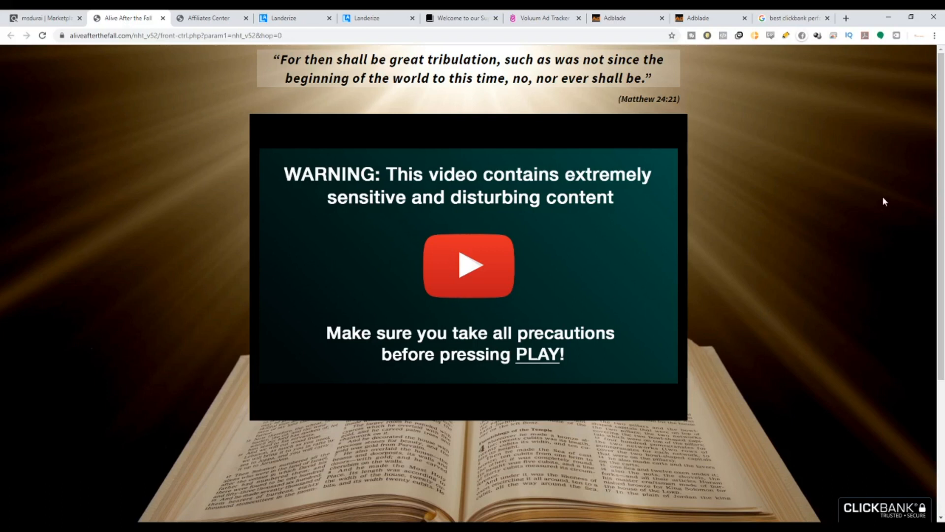
click(209, 18)
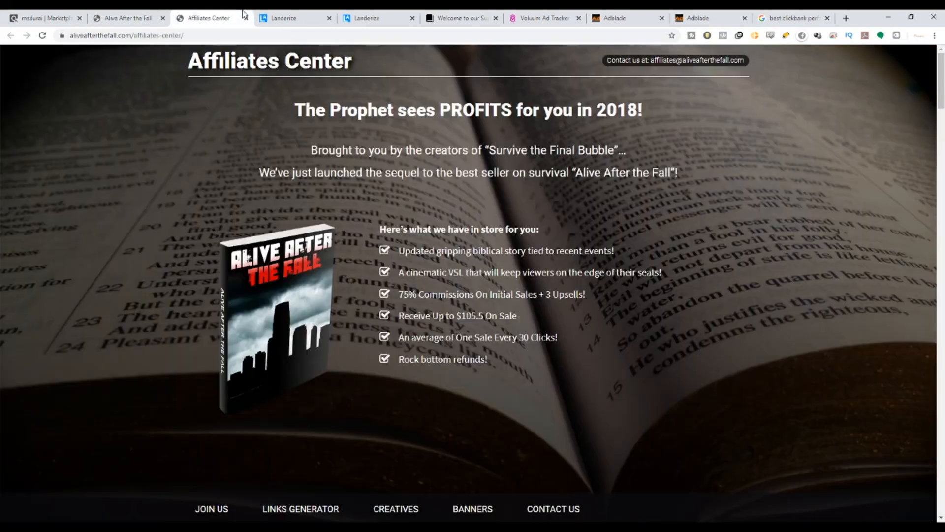
click(138, 15)
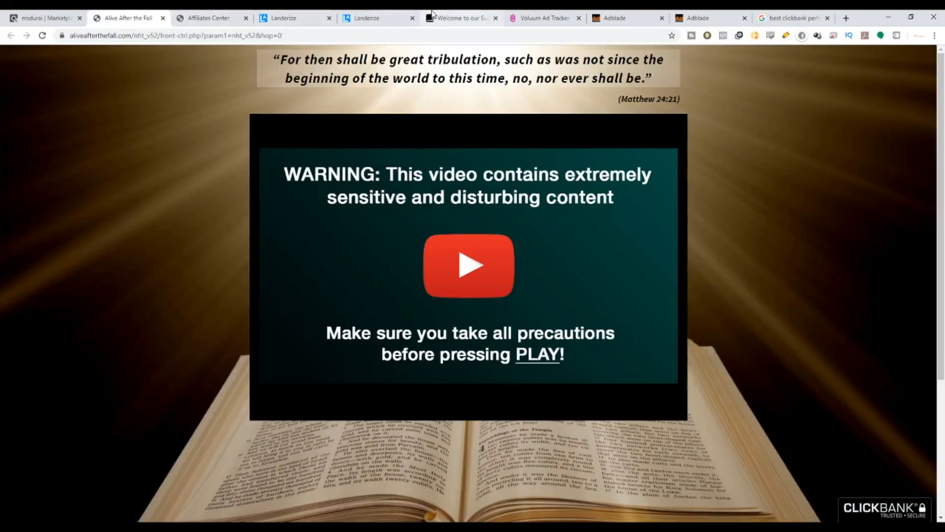
click(399, 15)
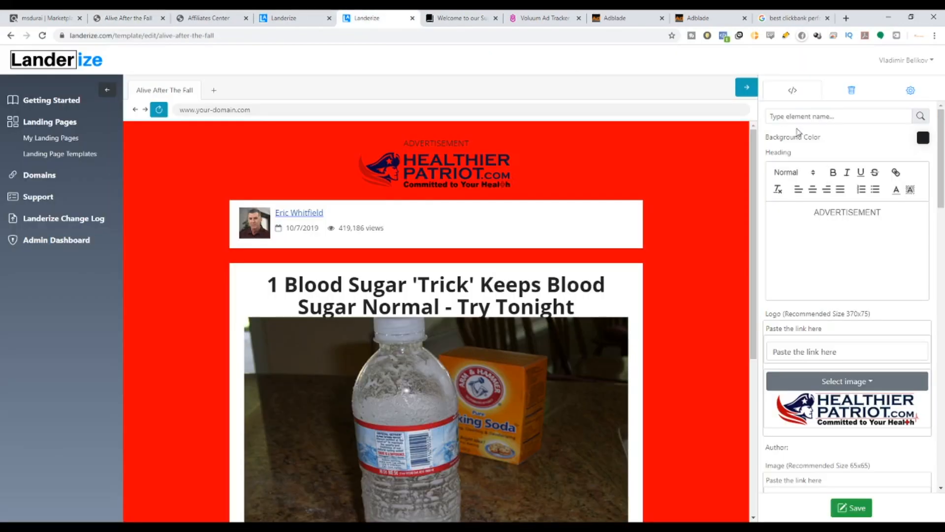
Set the landing page's background color to pale yellow #F6E0A7.
click(906, 136)
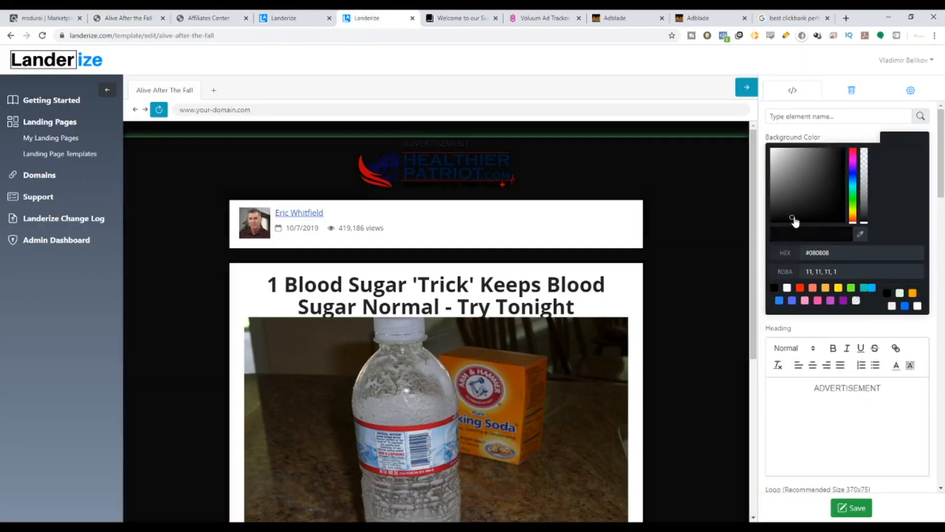
click(776, 220)
drag(776, 223, 766, 180)
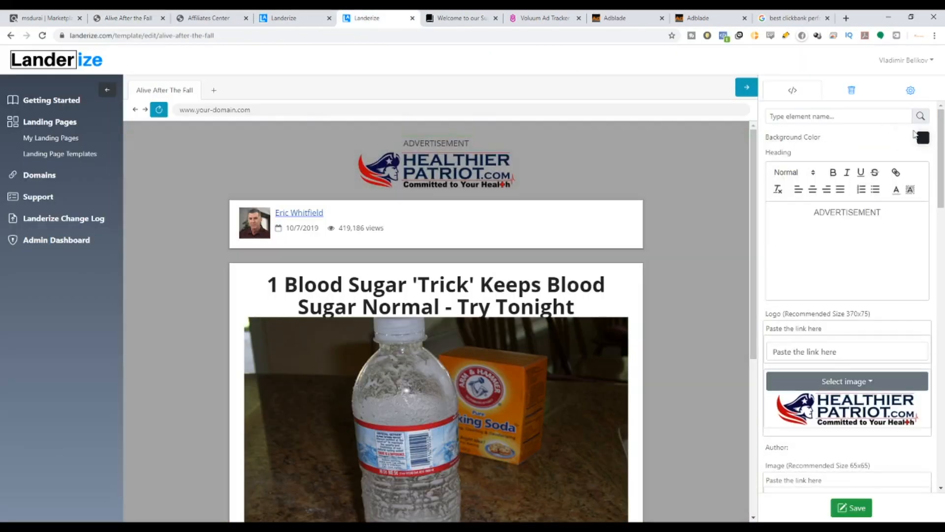
click(923, 142)
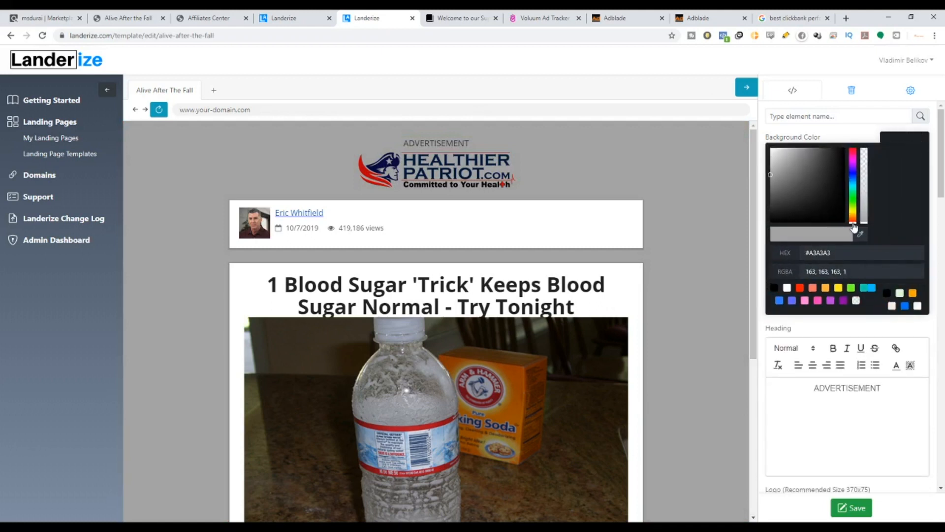
drag(854, 225, 854, 220)
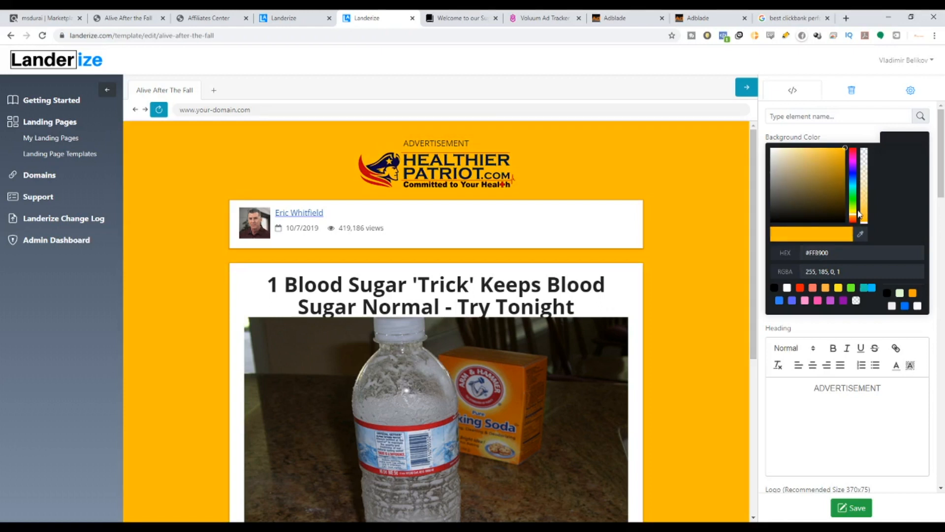
key(Escape)
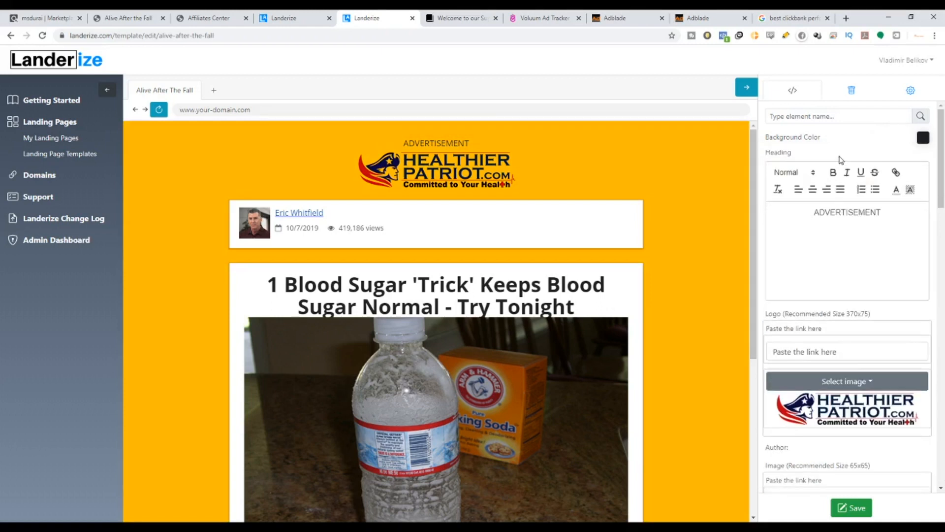
click(918, 138)
drag(846, 151, 797, 156)
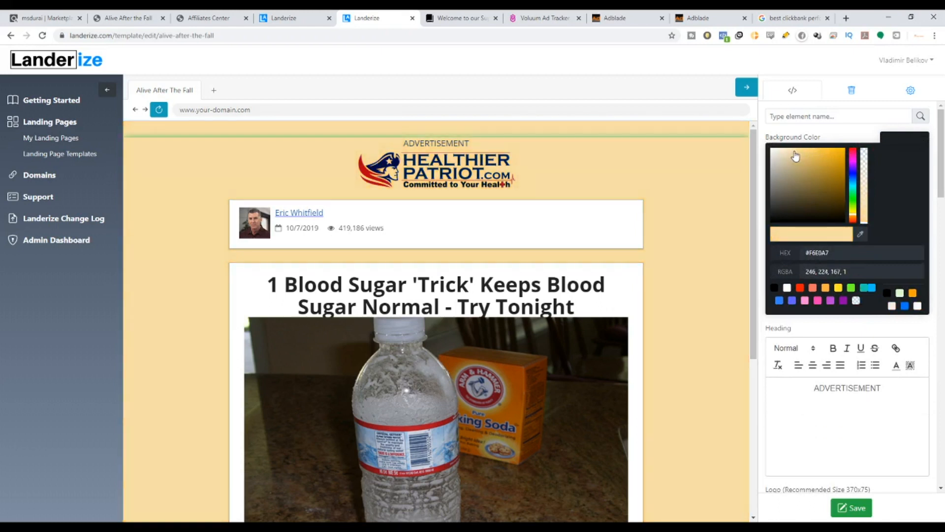
click(649, 255)
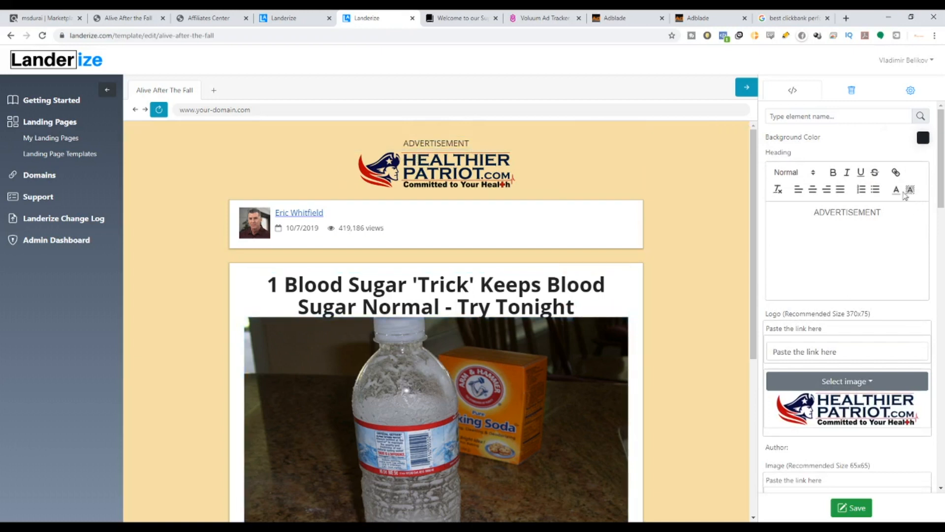
Format the ADVERTISEMENT heading text as Heading 1.
drag(883, 221, 816, 215)
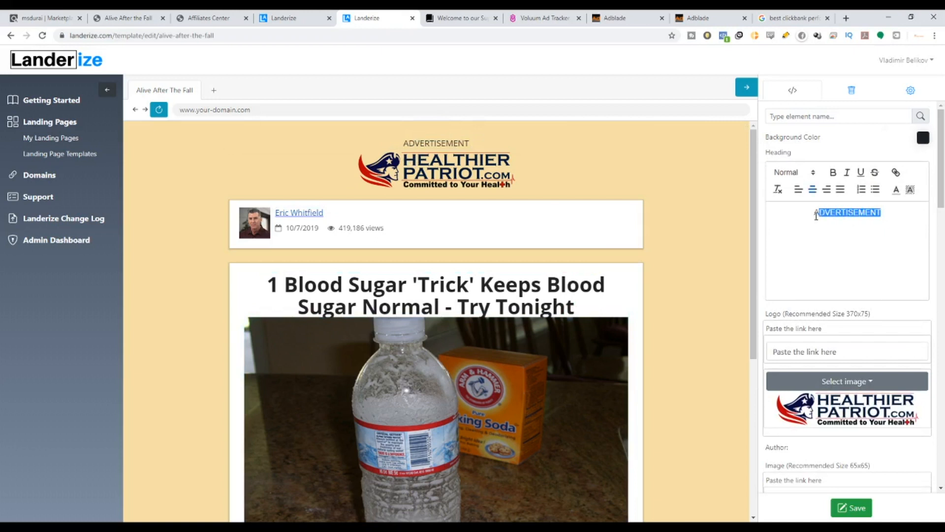
click(859, 212)
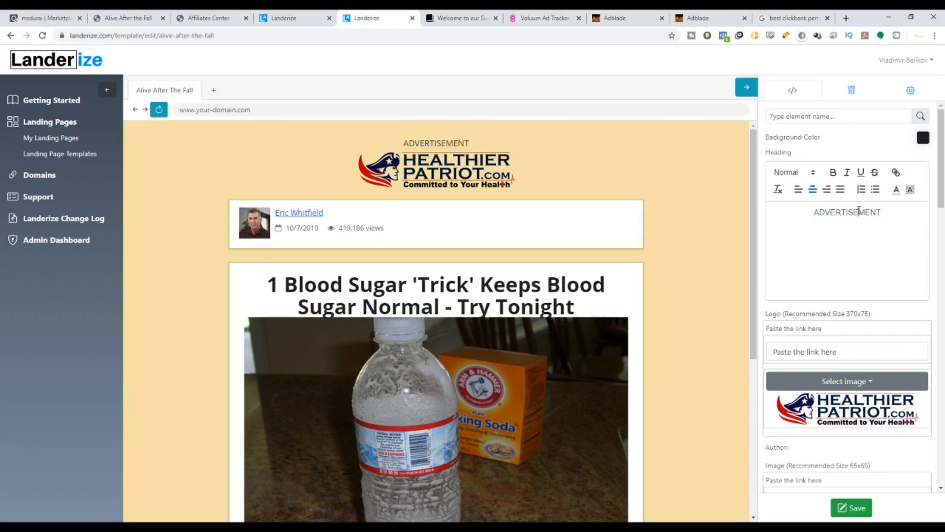
click(812, 177)
click(788, 296)
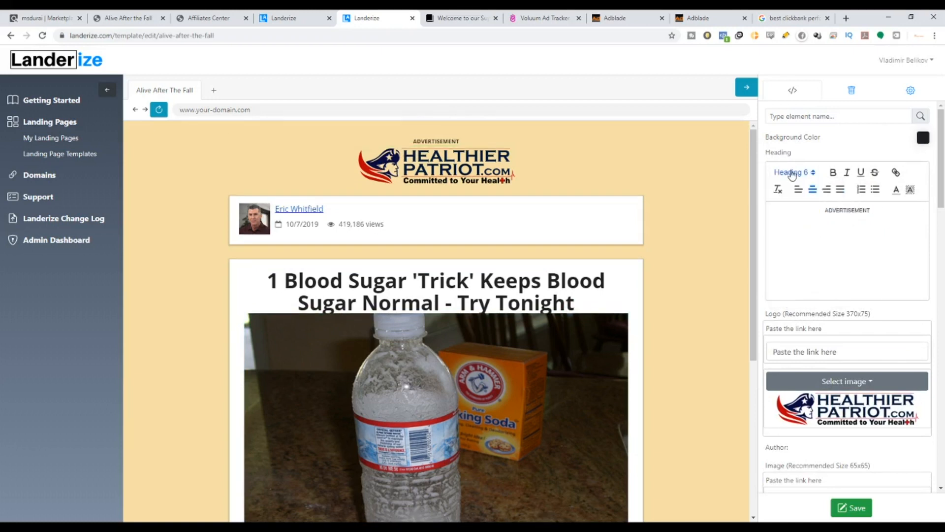
click(792, 173)
click(797, 212)
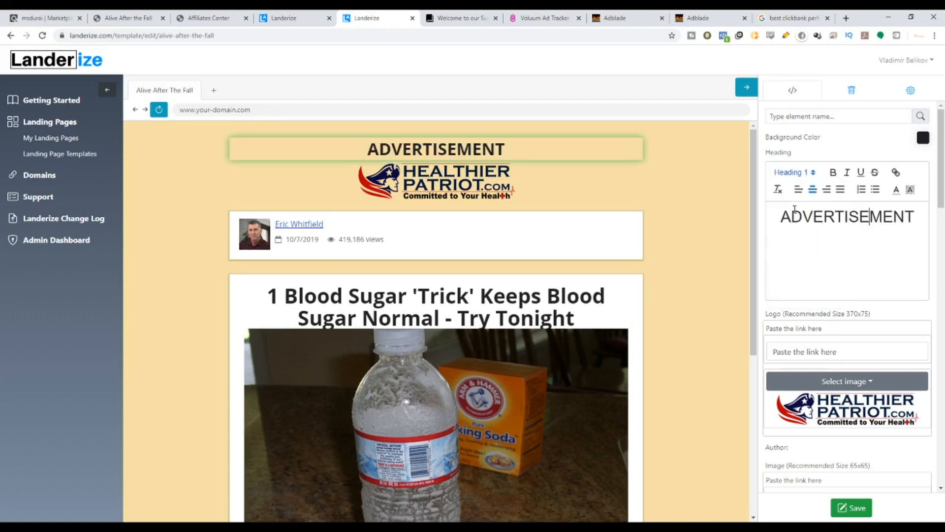
Change the ADVERTISEMENT heading's format from Heading 1 to Normal text.
click(832, 173)
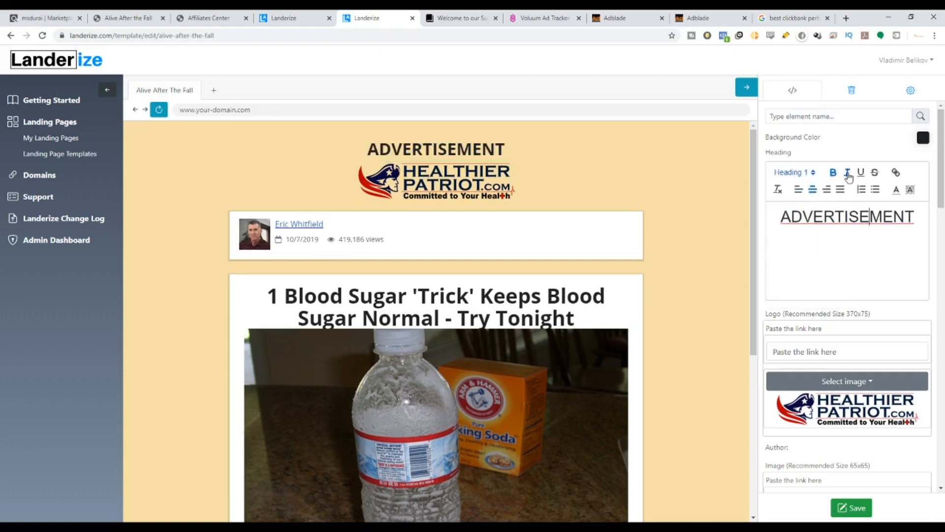
click(811, 172)
click(802, 186)
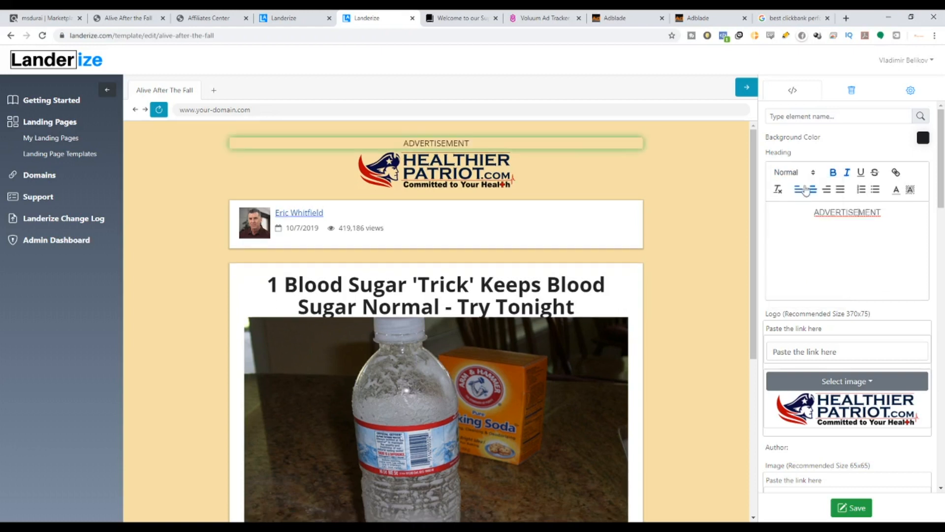
Try bold, italic, underline, alignment and list formatting on the ADVERTISEMENT text, ending centered and unformatted.
drag(897, 220, 790, 217)
click(846, 173)
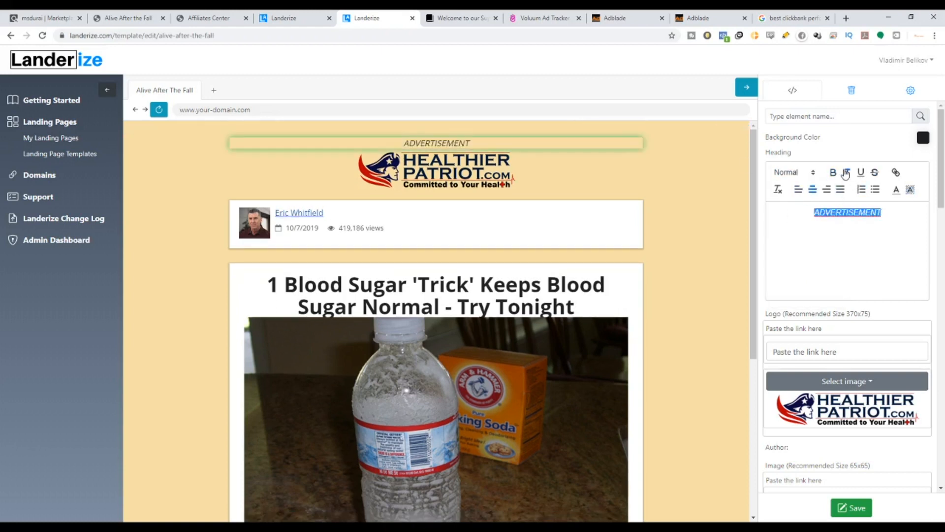
click(833, 172)
click(849, 174)
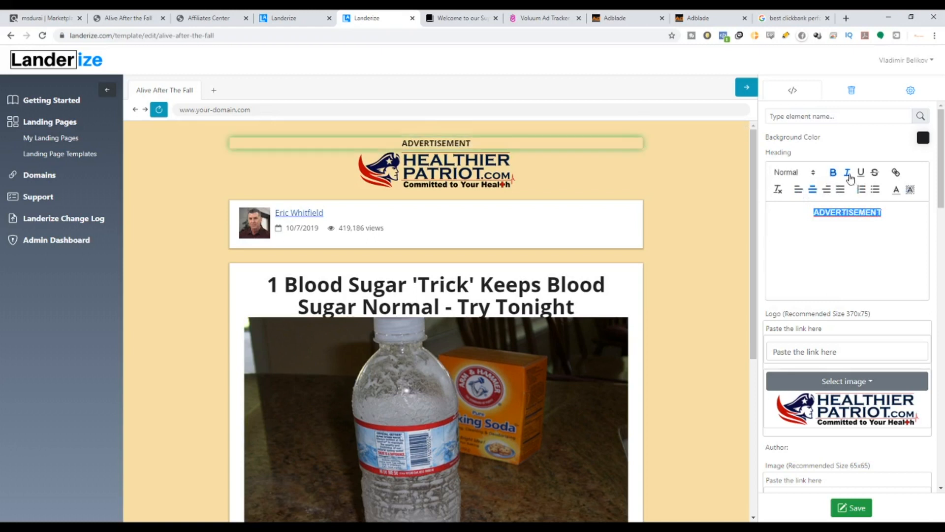
click(835, 174)
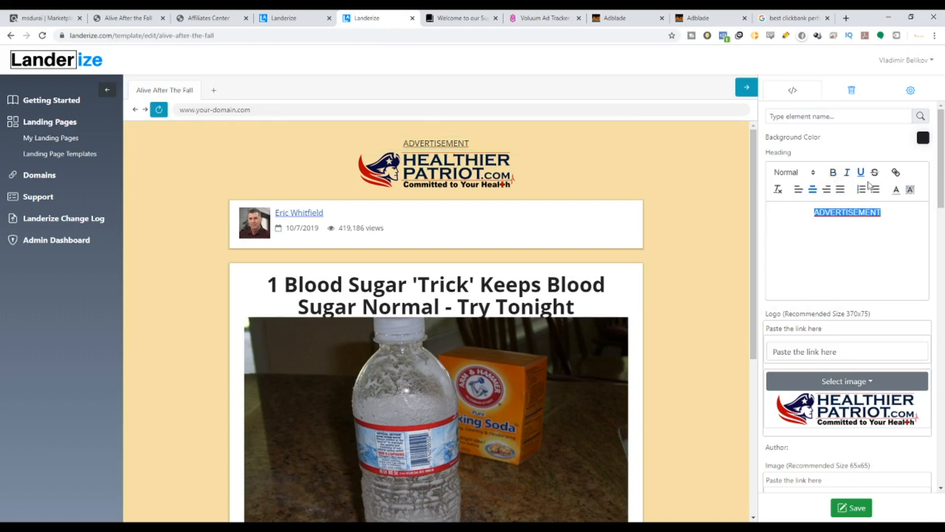
click(860, 172)
click(798, 189)
click(813, 189)
click(826, 190)
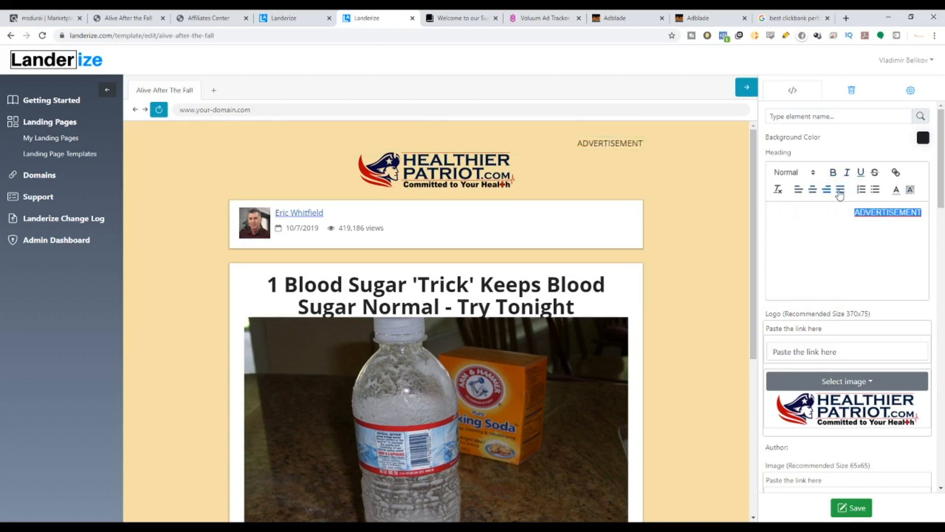
click(840, 190)
click(812, 191)
click(861, 192)
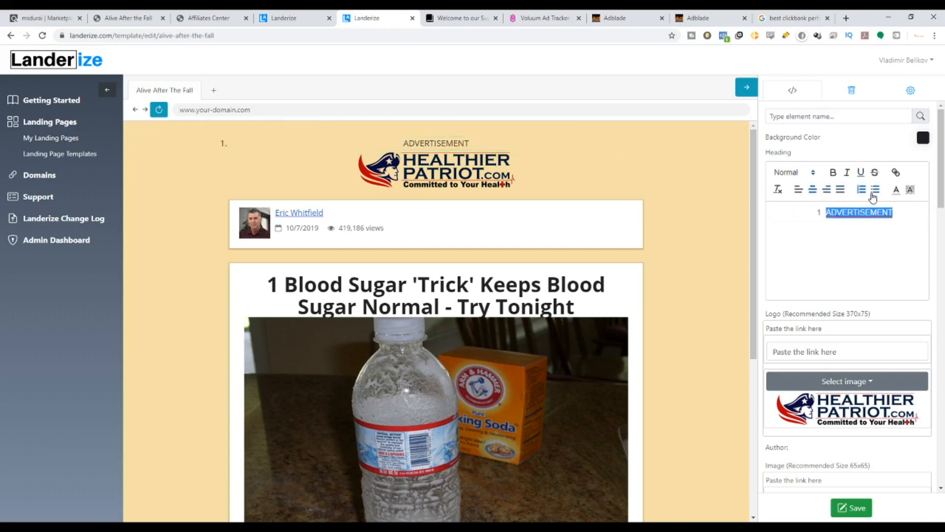
click(873, 192)
click(875, 192)
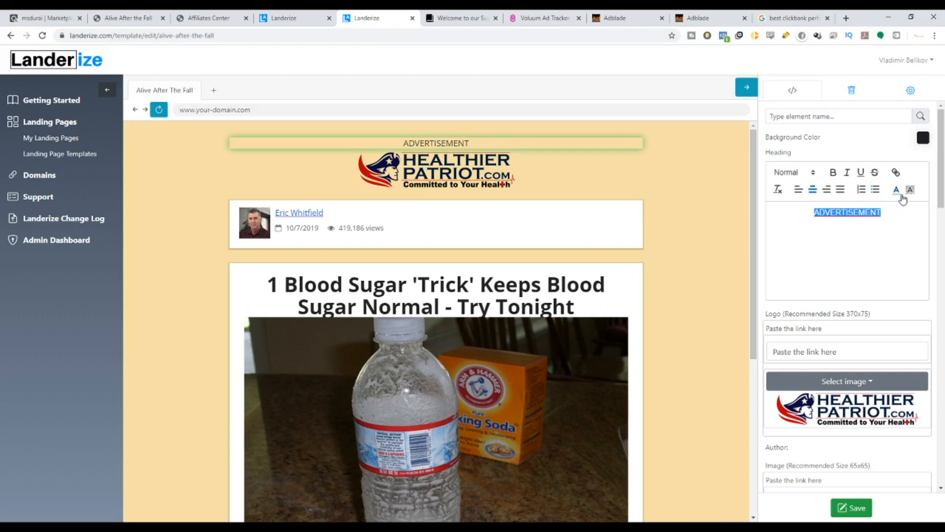
Try several text and highlight colors on the ADVERTISEMENT text, then clear them.
click(895, 189)
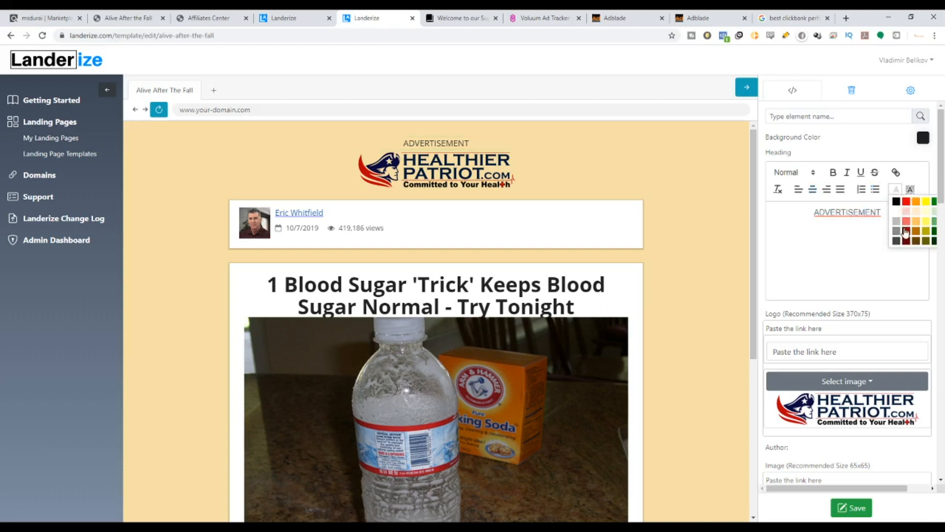
click(907, 203)
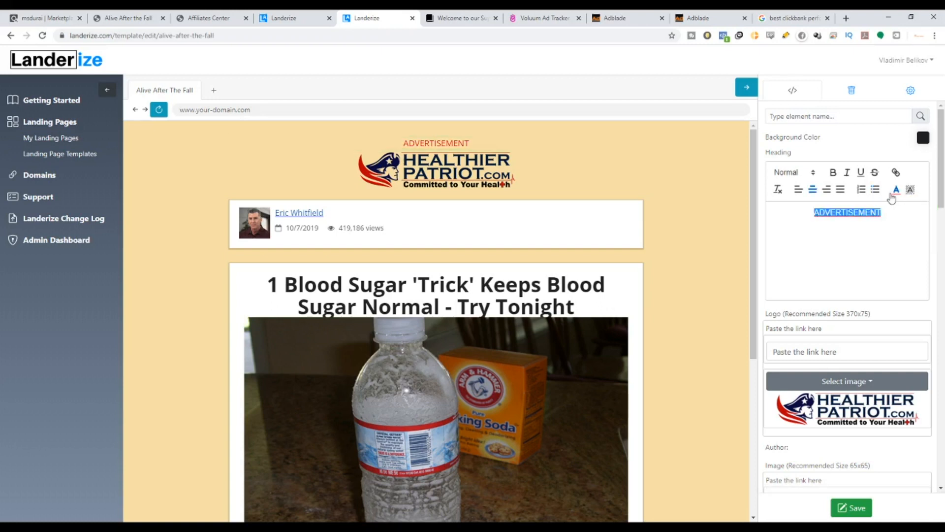
click(894, 191)
click(906, 240)
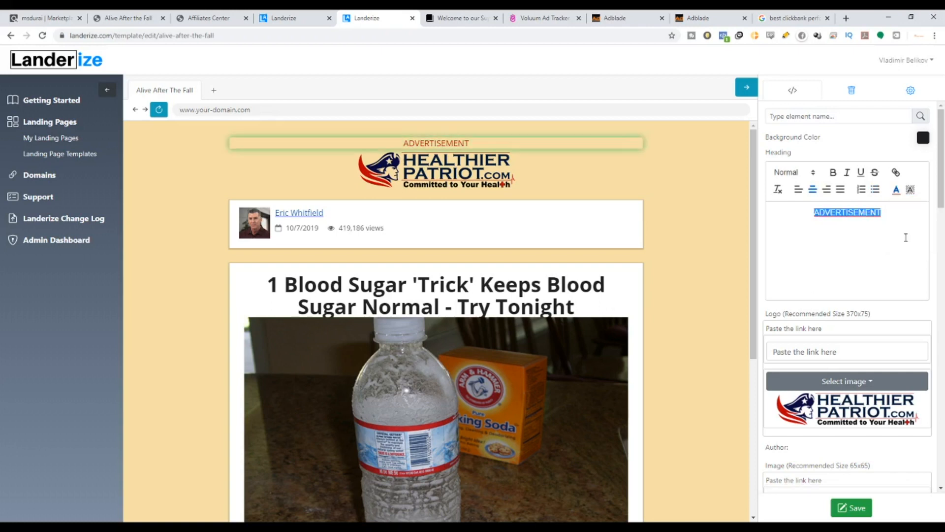
click(896, 196)
click(895, 202)
click(910, 190)
click(911, 208)
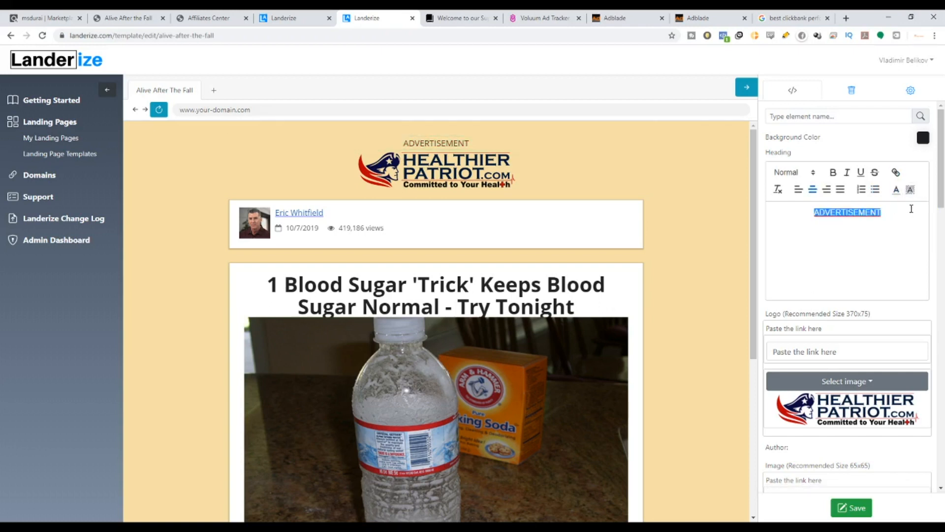
click(909, 190)
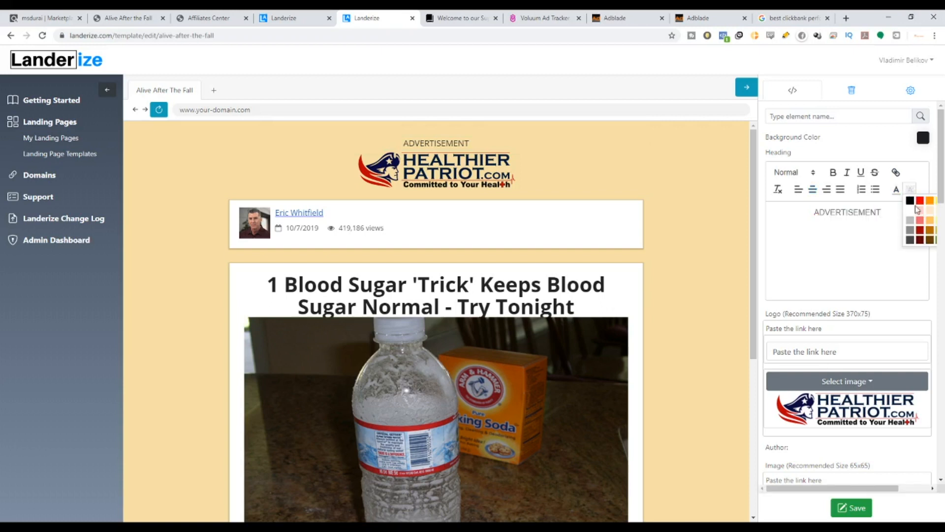
click(909, 206)
click(909, 192)
drag(881, 213, 757, 212)
click(912, 202)
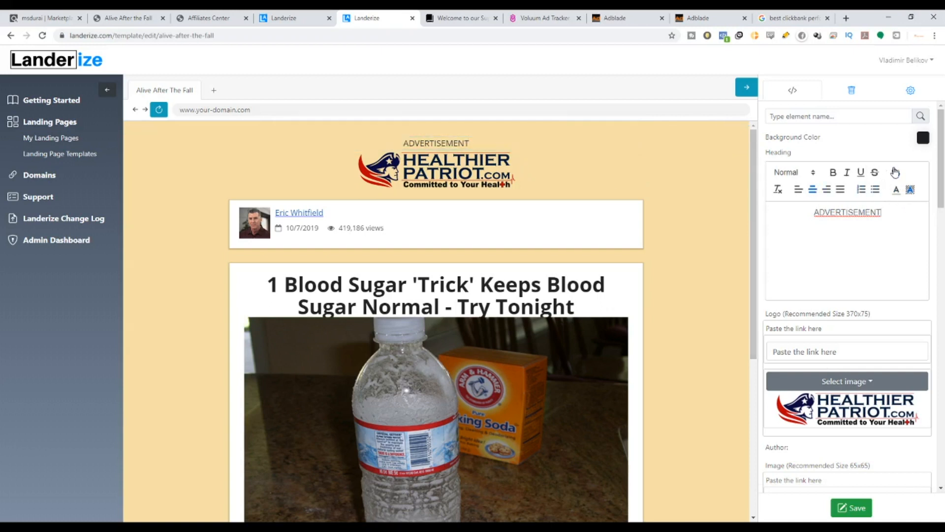
Link the ADVERTISEMENT text to the pasted affiliate URL and set its format to Heading 6.
double_click(891, 215)
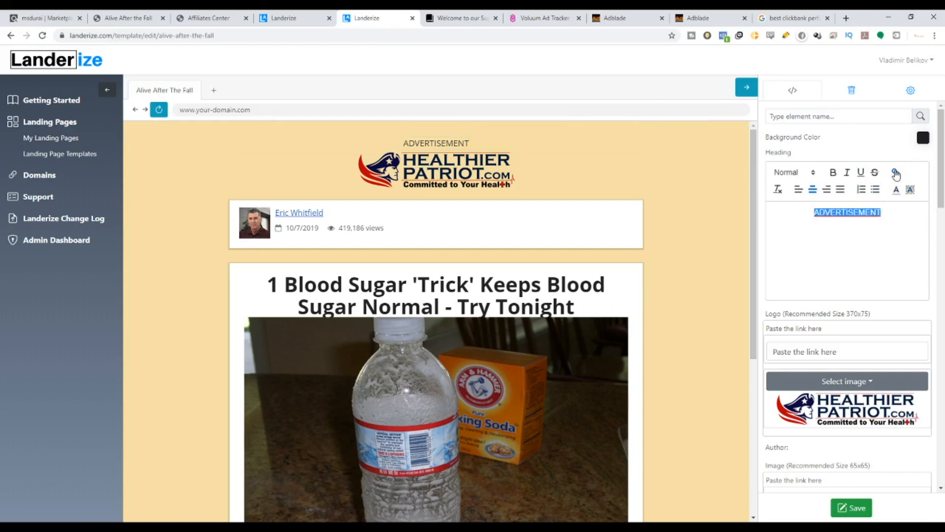
click(896, 173)
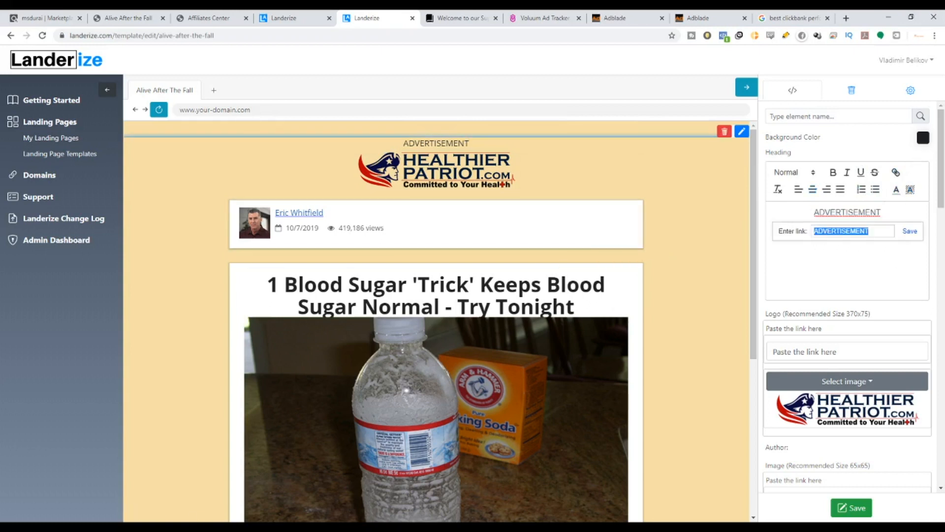
click(265, 522)
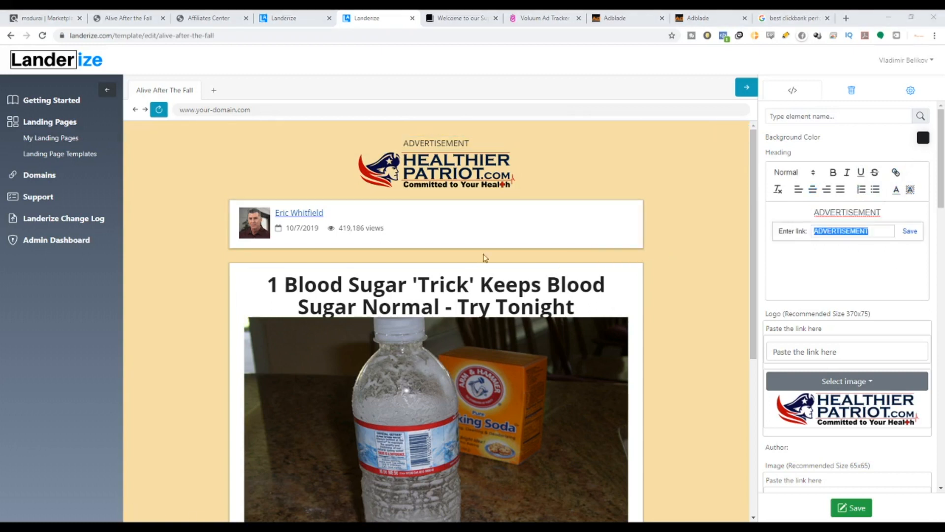
click(882, 230)
drag(881, 230, 769, 236)
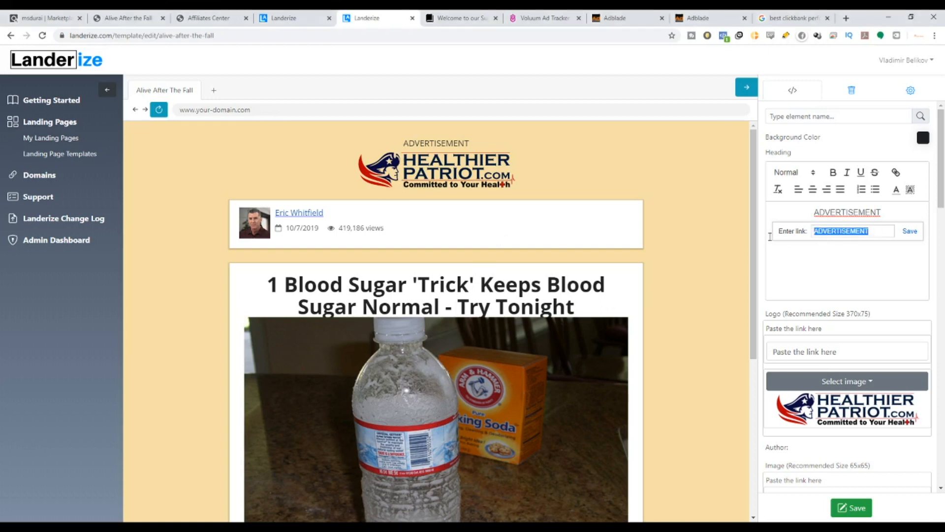
key(ctrl+v)
click(910, 231)
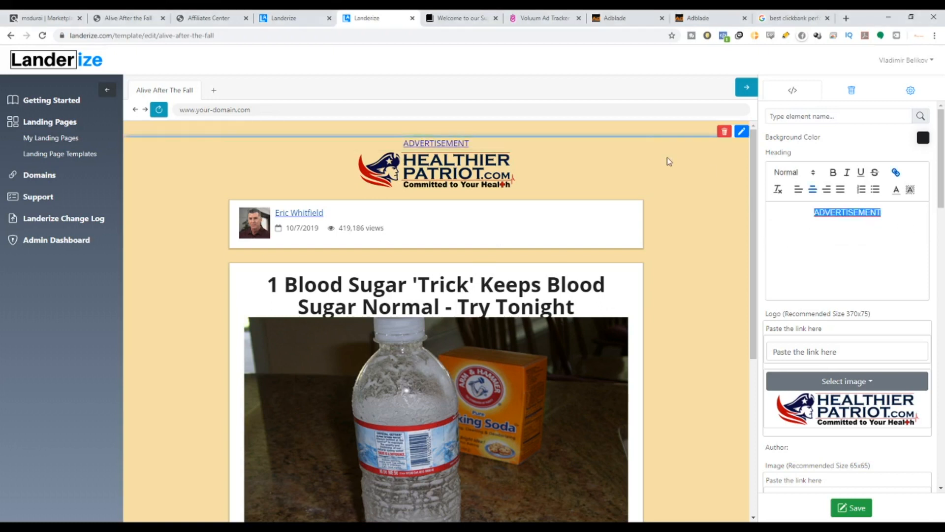
click(816, 175)
click(787, 297)
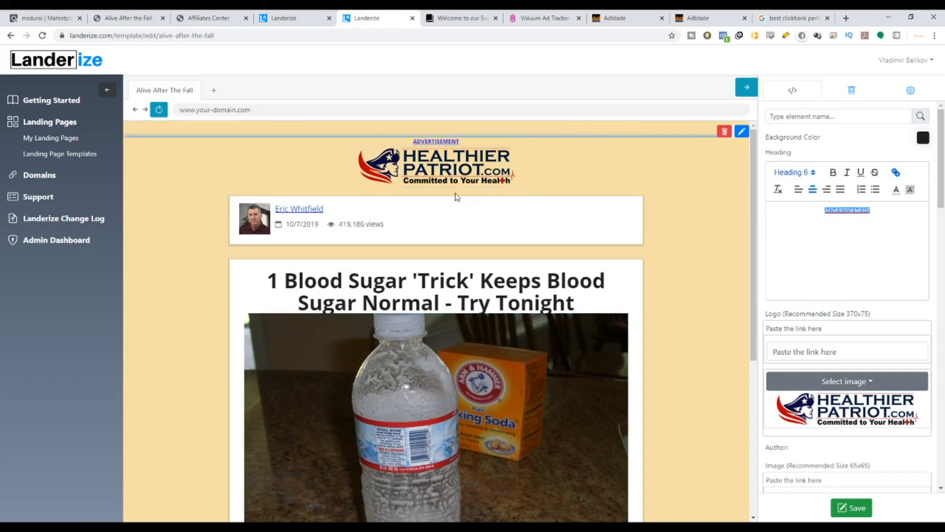
Browse the Alive After The Fall affiliates center page and its creatives.
click(216, 18)
scroll(400, 258, down, 20)
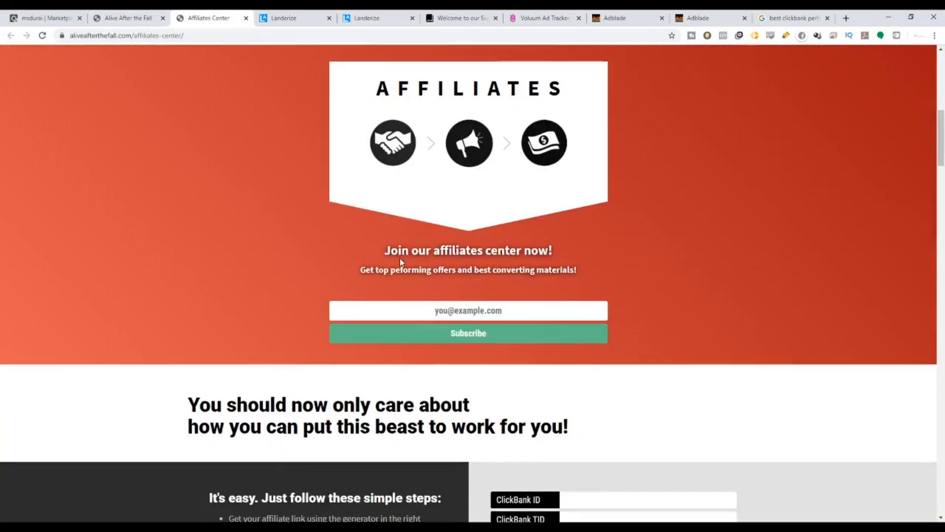
scroll(401, 262, down, 20)
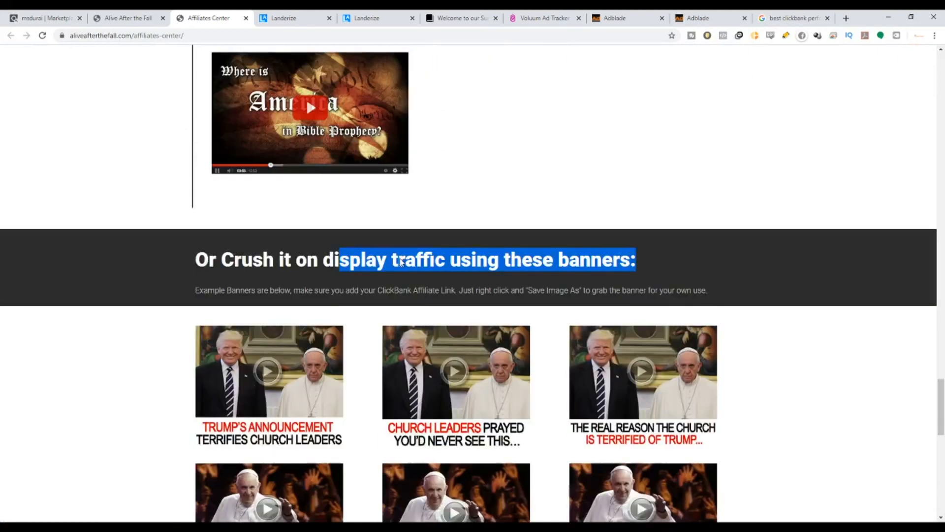
scroll(399, 262, up, 15)
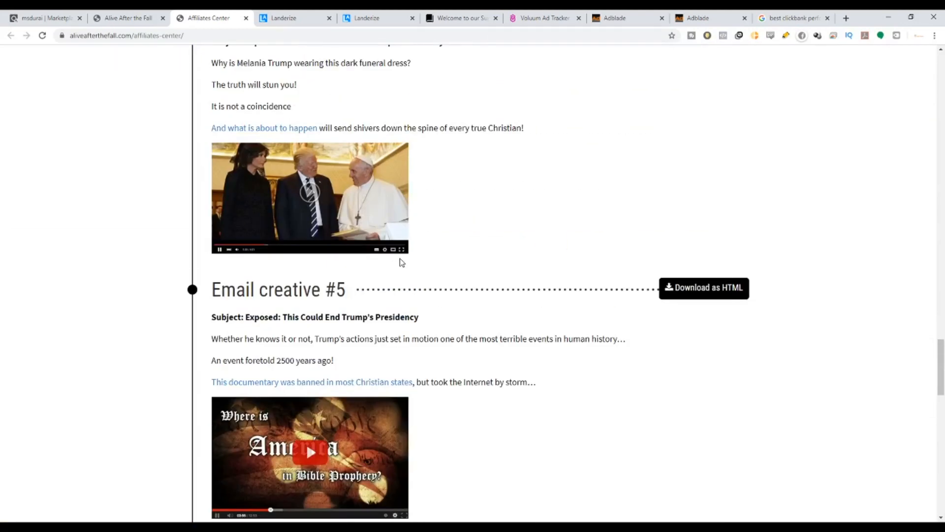
drag(941, 347, 943, 89)
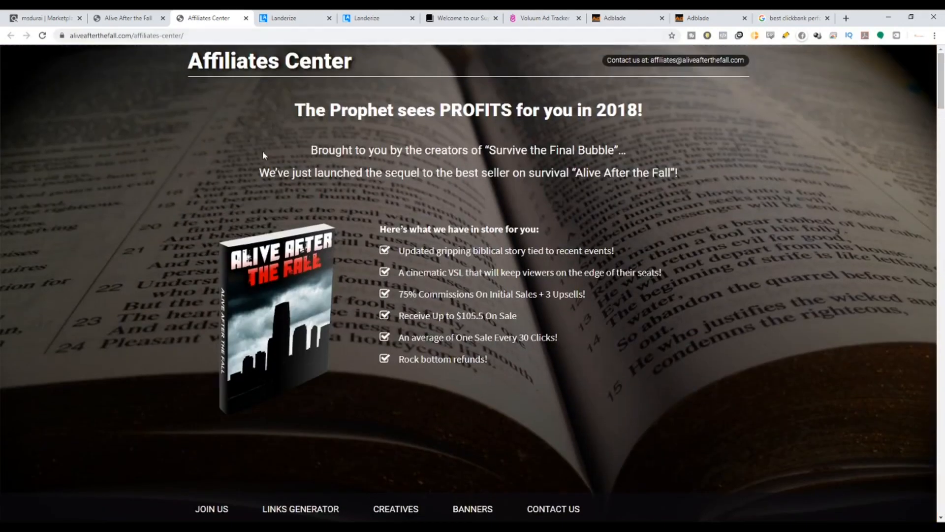
drag(73, 36, 117, 37)
Search Google Images for "alive after the fall" and download the Alive After The Fall banner image.
click(775, 15)
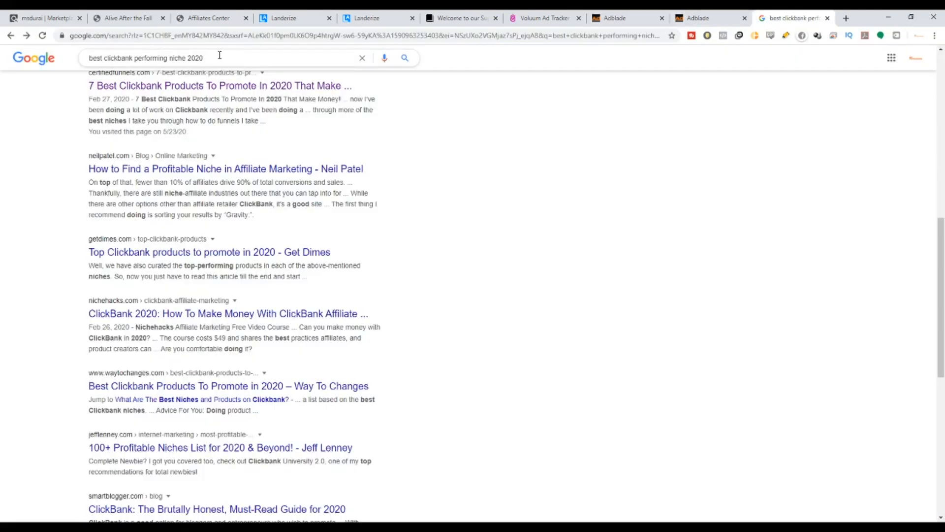
drag(221, 55, 28, 94)
text(alive )
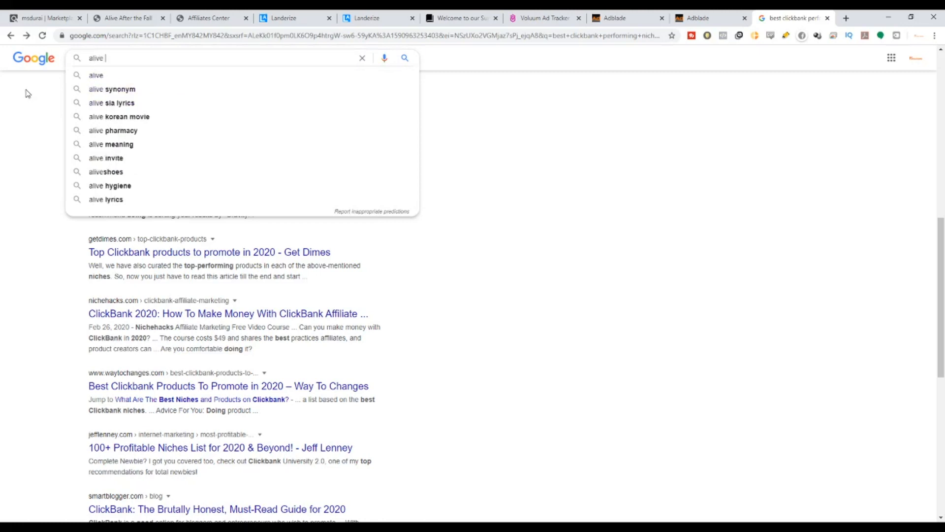
text(after the fall)
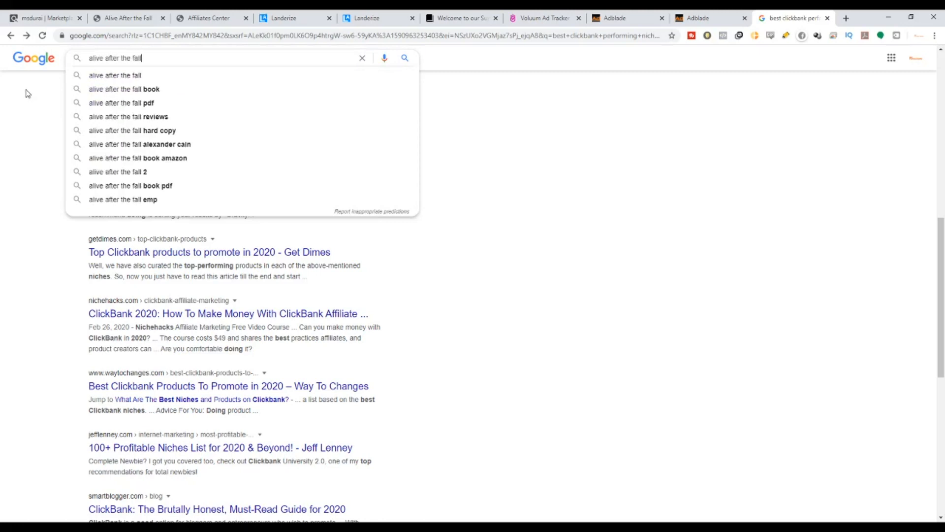
key(Return)
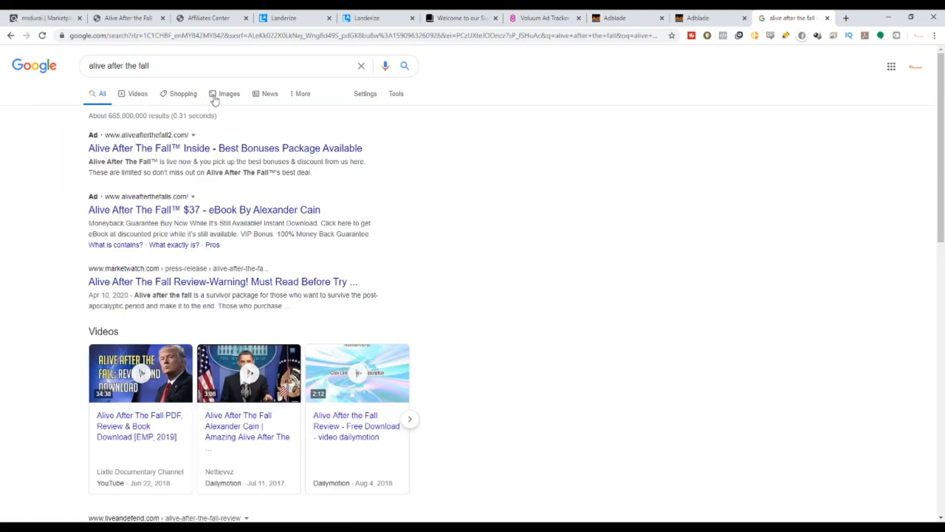
click(222, 95)
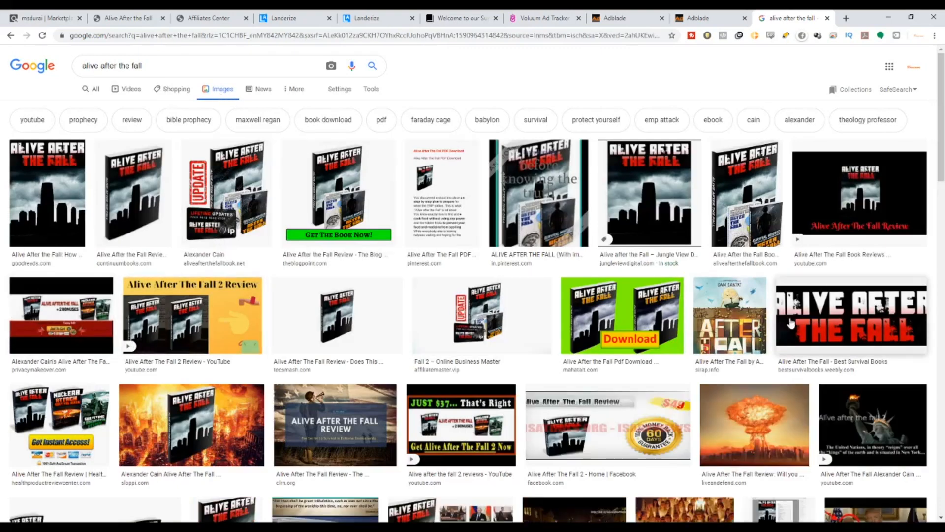
click(852, 315)
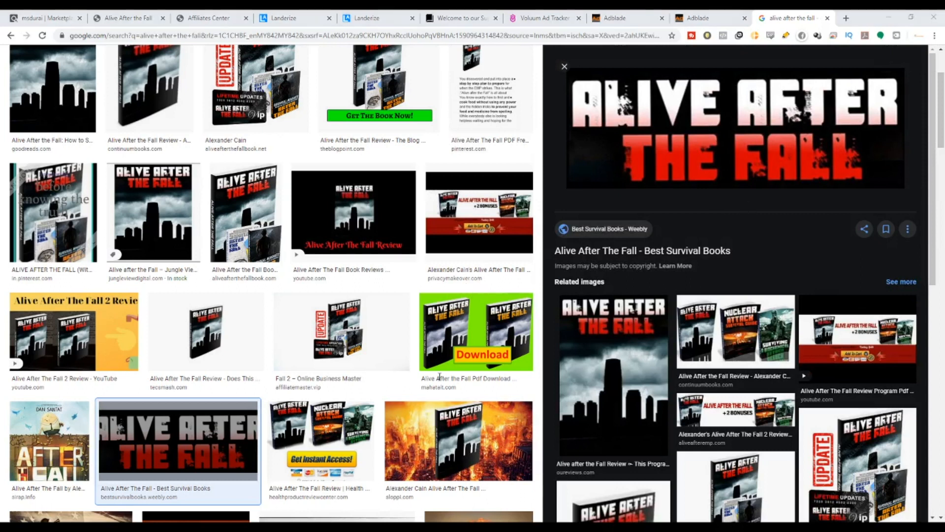
scroll(296, 383, down, 7)
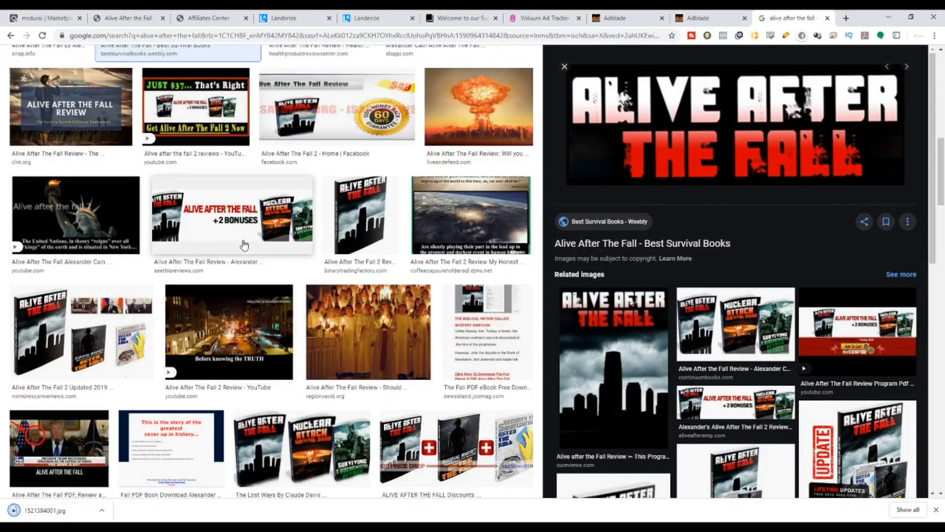
scroll(261, 292, up, 7)
scroll(261, 292, up, 5)
Open the landing page's logo element to check its recommended image size.
click(364, 17)
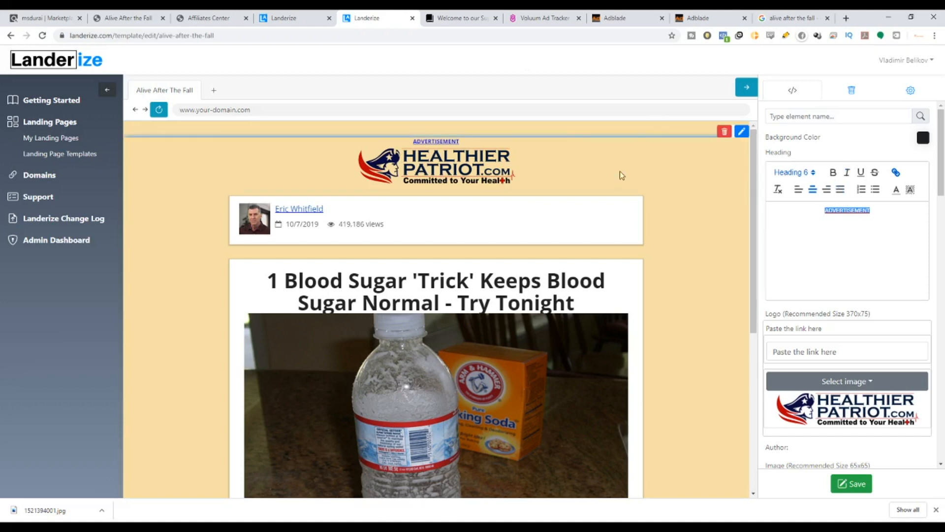
click(599, 144)
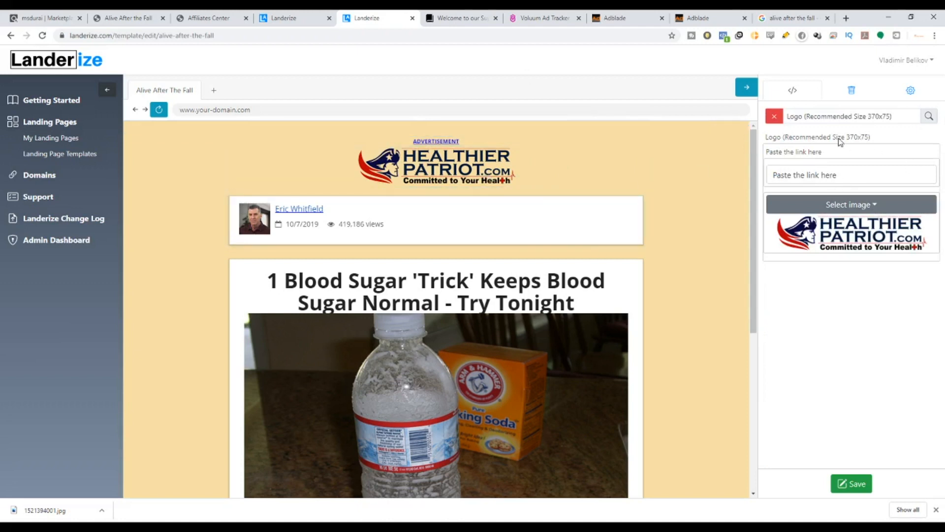
drag(847, 138, 868, 142)
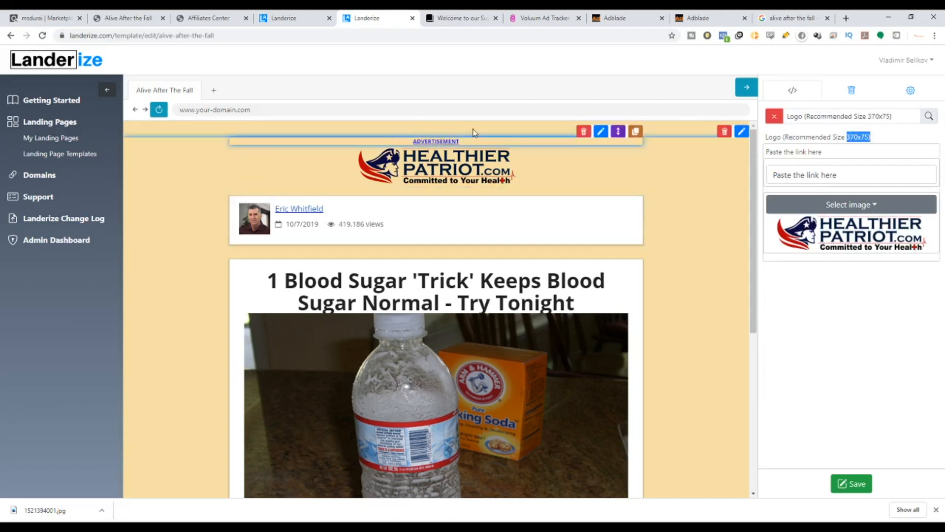
click(779, 17)
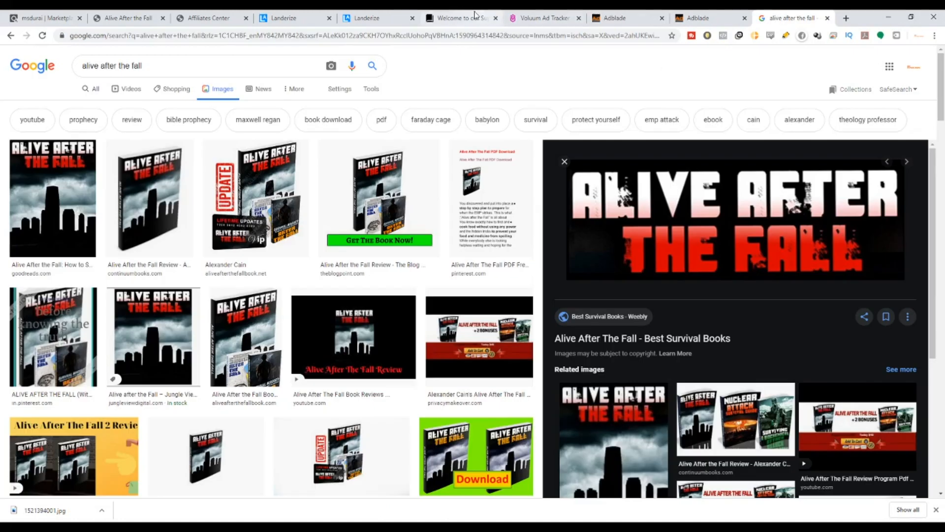
Open canva.com in a new browser tab.
click(846, 18)
text(canva.com)
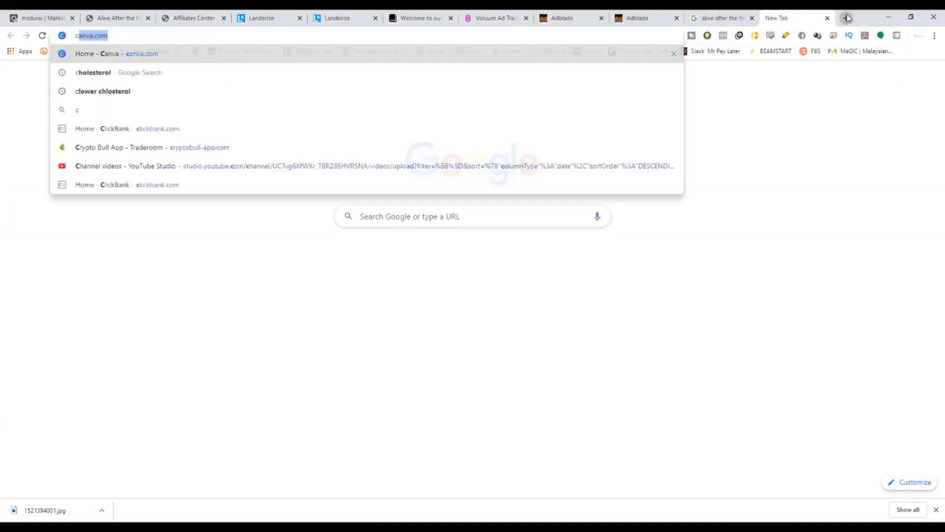
key(Return)
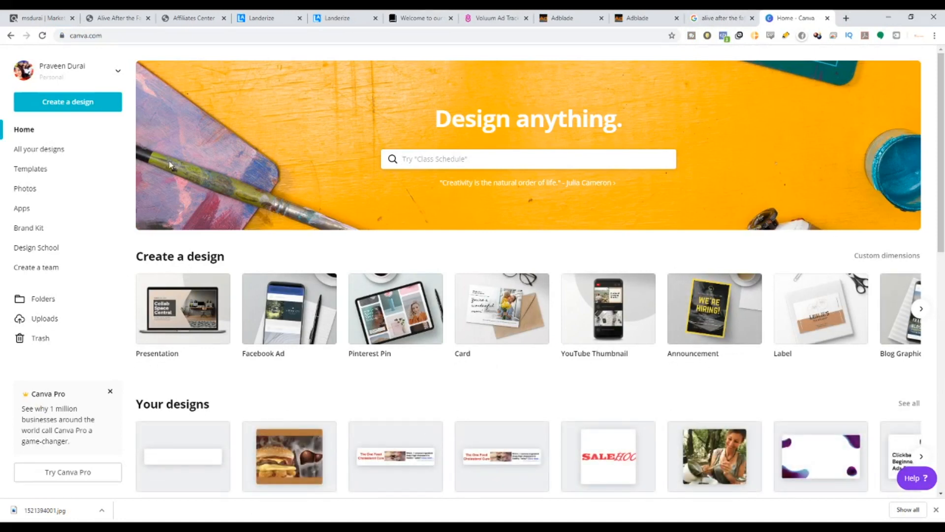
Create a custom-size Canva design of 370 x 75 px, matching the landing page's recommended logo size.
click(90, 105)
click(51, 151)
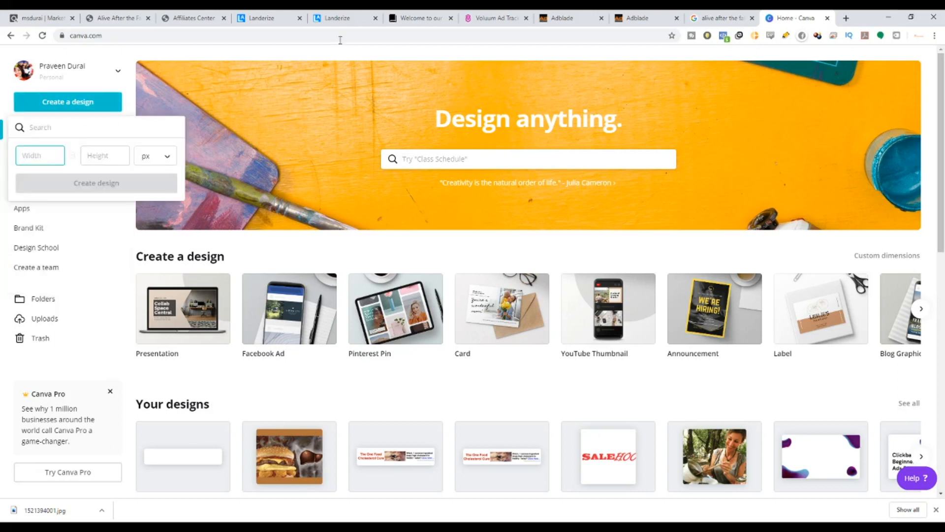
click(338, 17)
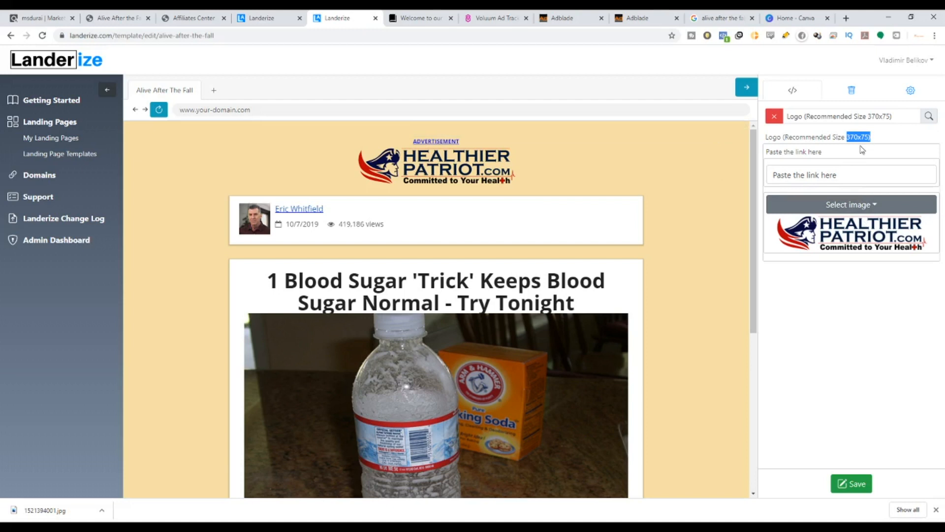
click(798, 19)
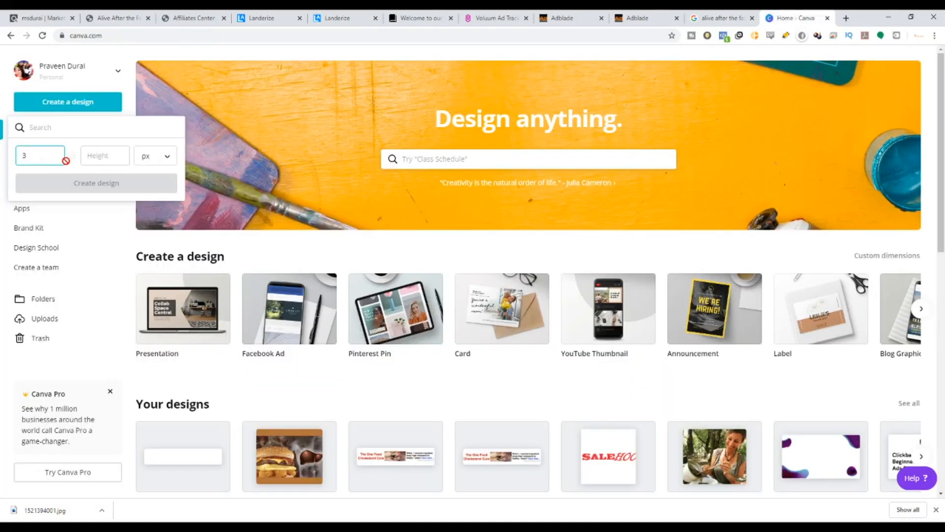
key(Tab)
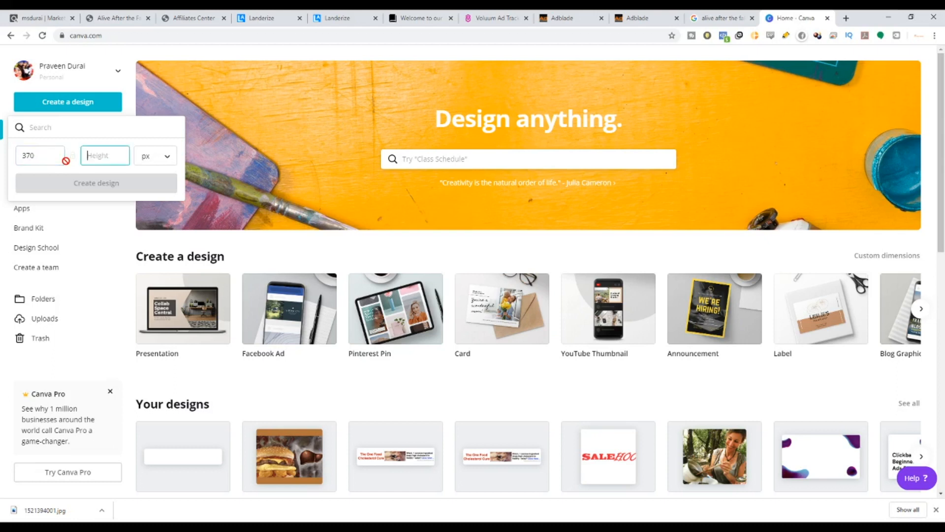
text(70)
key(Return)
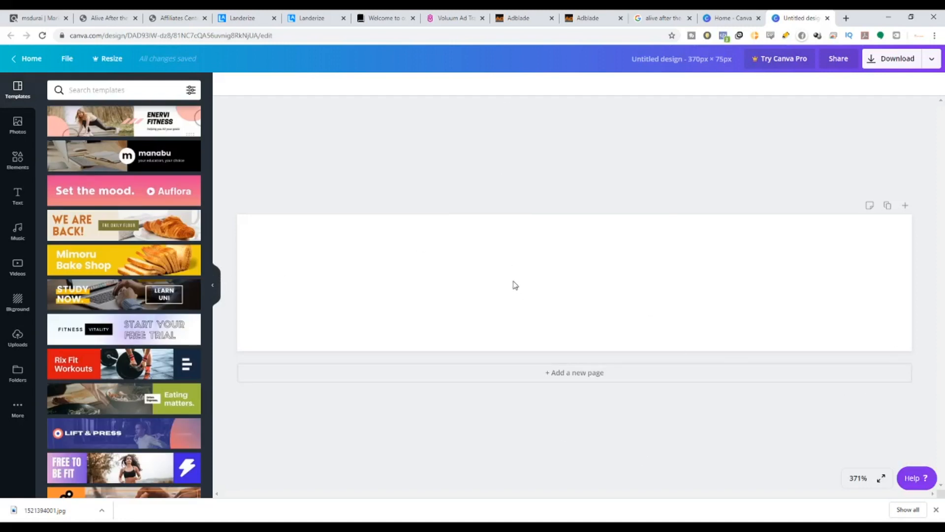
Replace the landing page's logo image with the downloaded Alive After The Fall banner file.
click(318, 15)
click(883, 206)
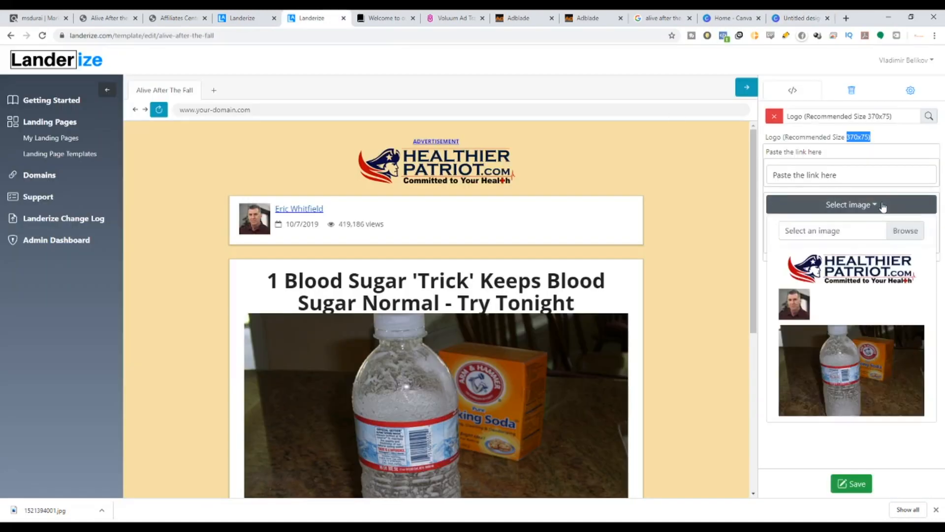
click(914, 228)
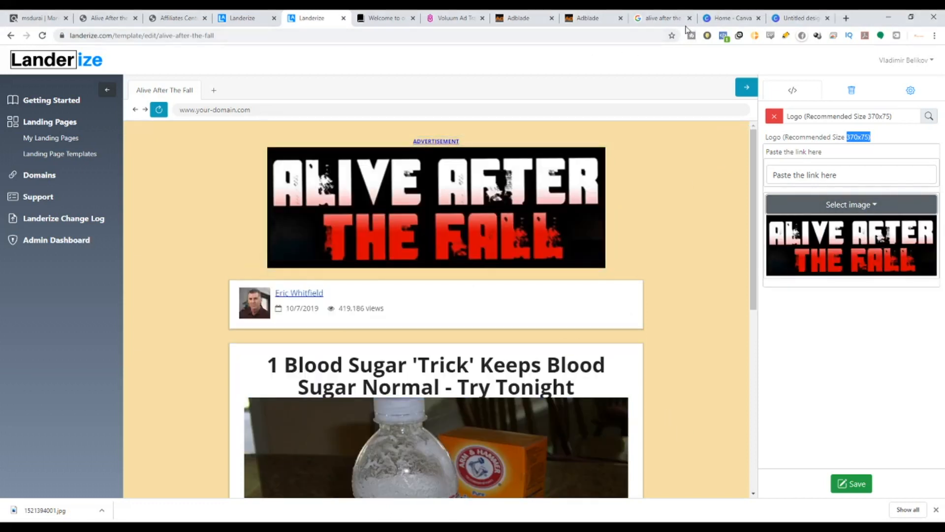
Browse the Google Images results for other Alive After The Fall images.
click(672, 18)
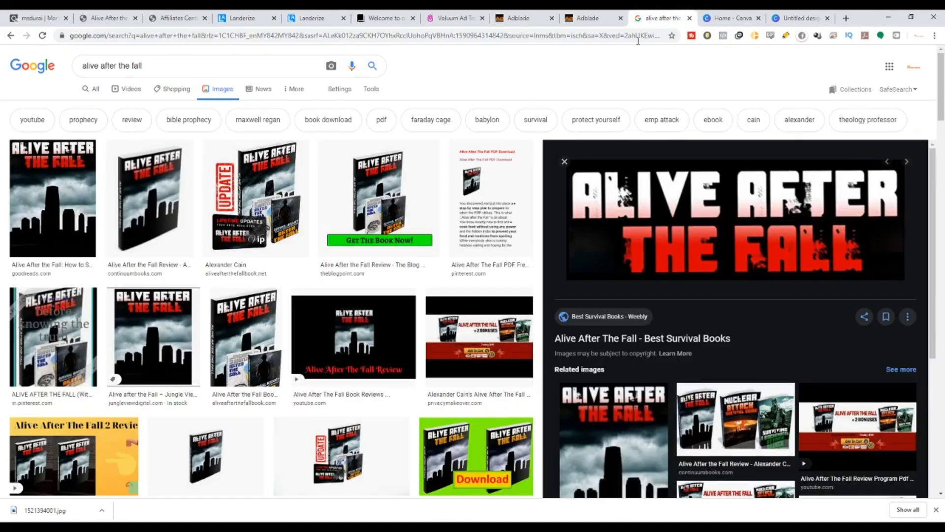
scroll(214, 318, down, 15)
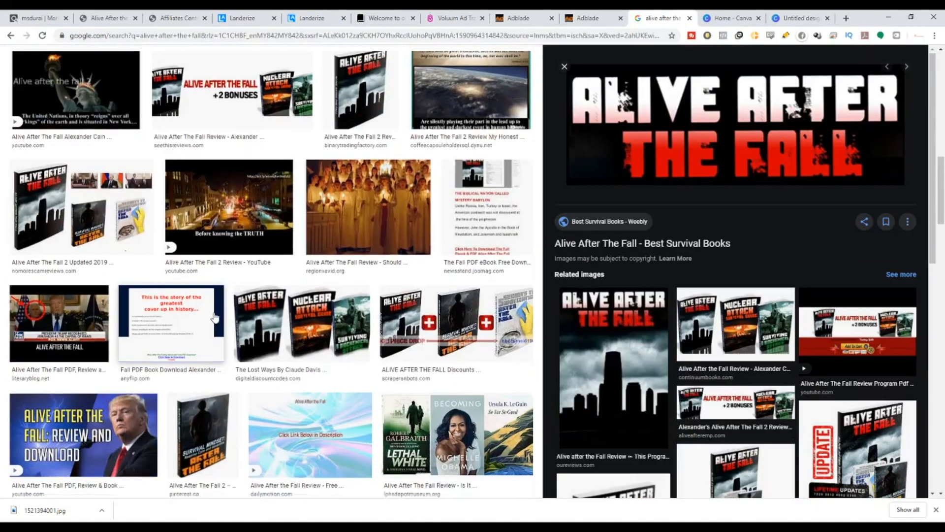
scroll(215, 318, down, 15)
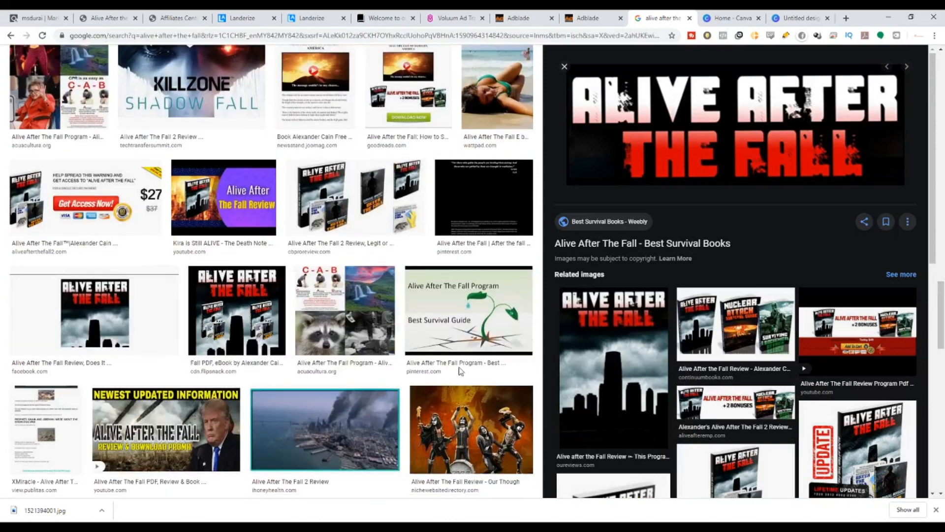
scroll(707, 421, down, 12)
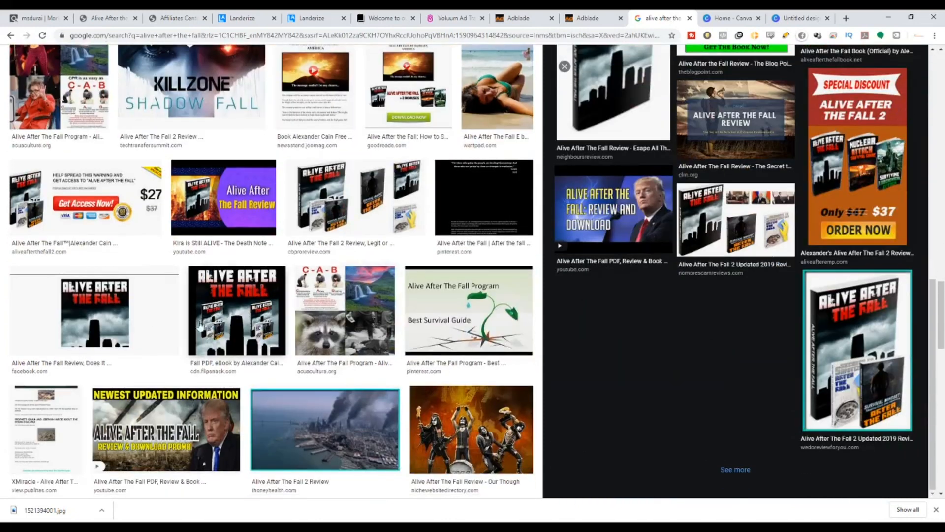
scroll(199, 325, up, 12)
scroll(216, 359, down, 5)
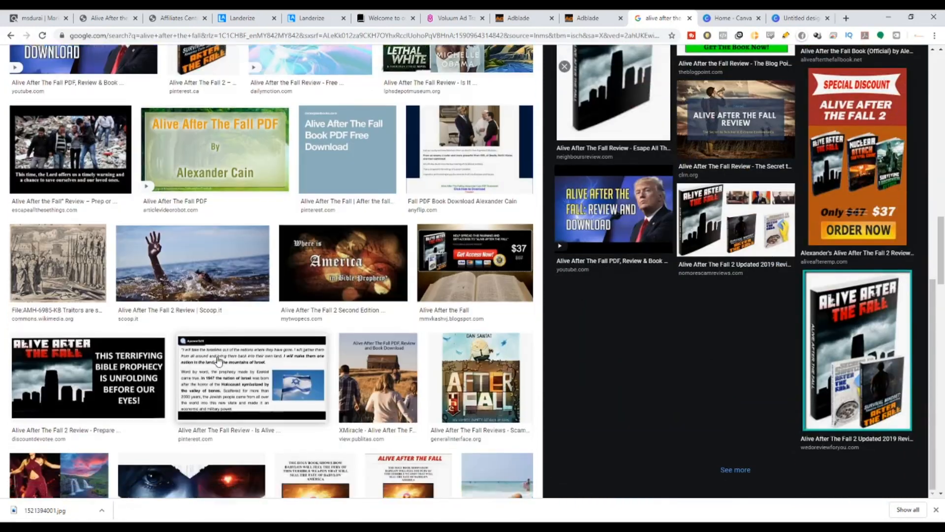
scroll(218, 360, down, 3)
scroll(133, 344, up, 15)
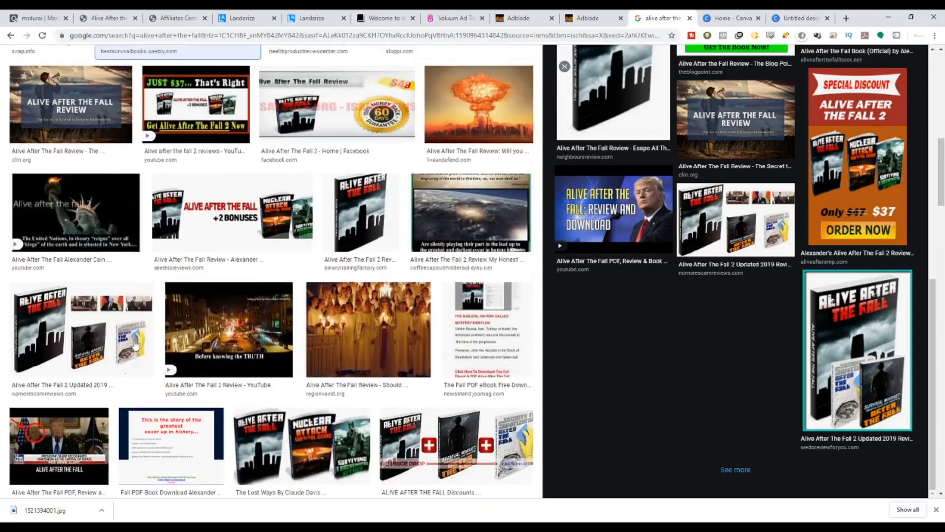
scroll(135, 346, up, 15)
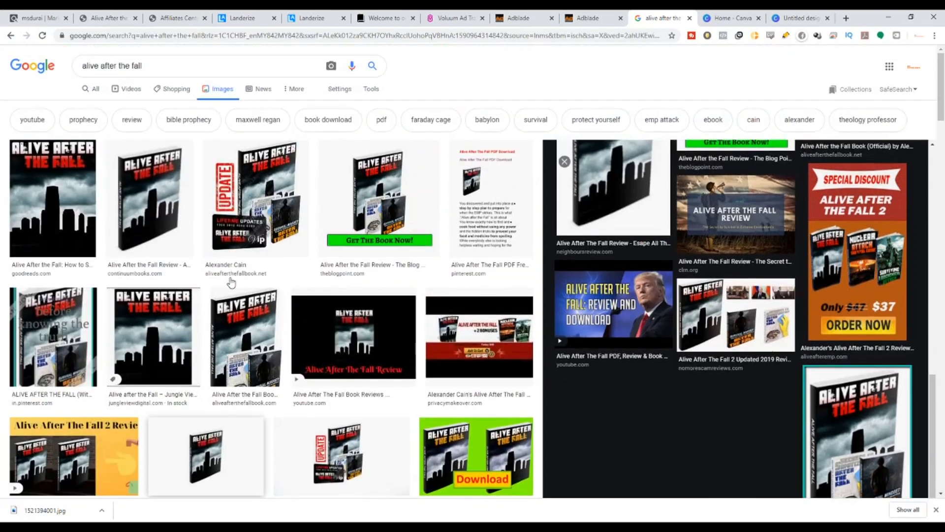
Place the uploaded Alive After The Fall banner image onto the Canva design.
click(788, 18)
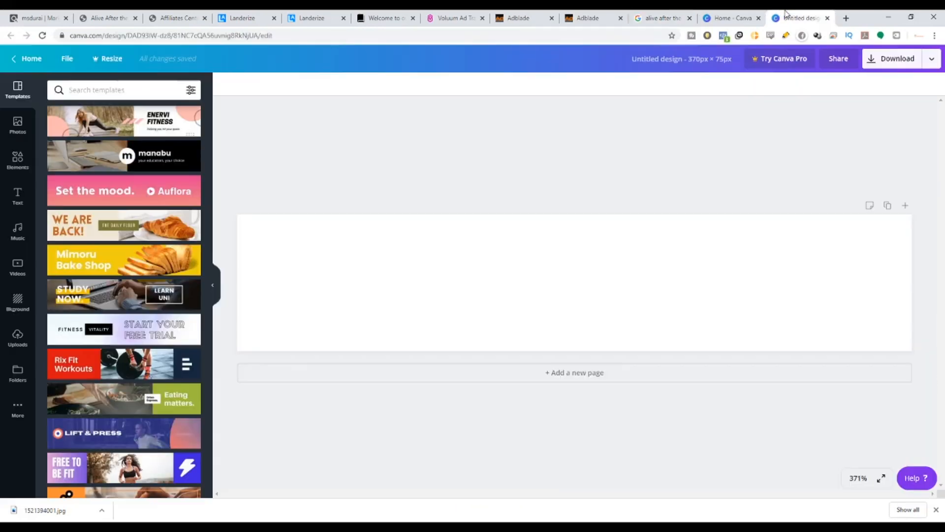
click(17, 339)
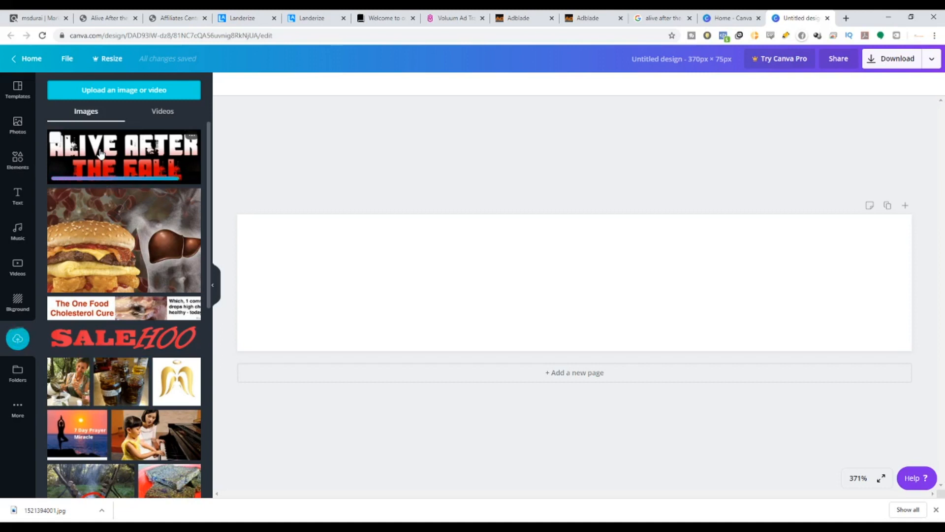
drag(100, 153, 326, 246)
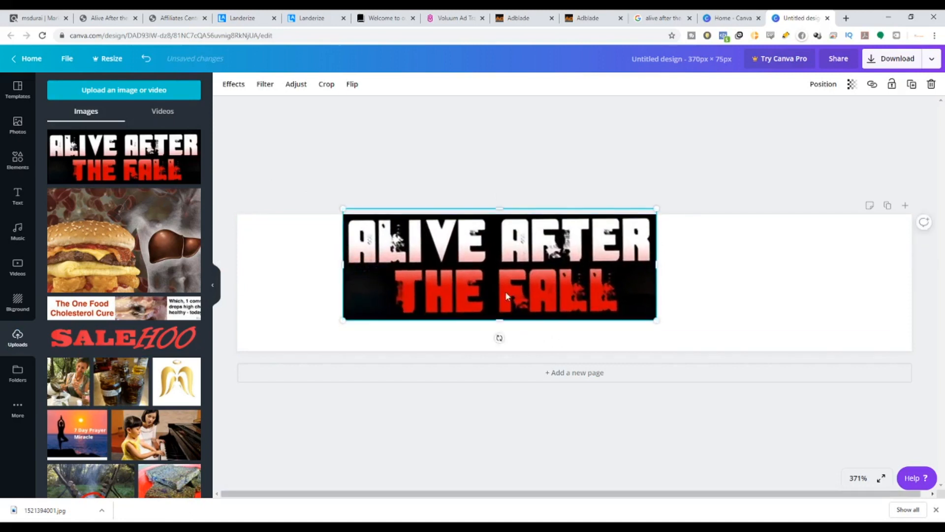
Resize and centre the banner image so it fills the design's height.
drag(494, 298, 552, 323)
drag(392, 290, 366, 291)
drag(565, 317, 578, 317)
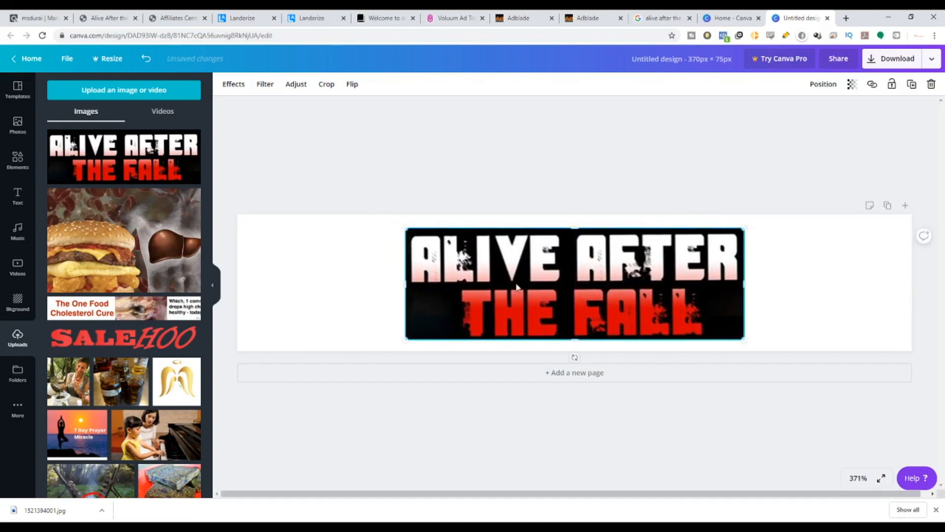
drag(405, 231, 359, 223)
drag(745, 339, 788, 353)
drag(559, 274, 544, 274)
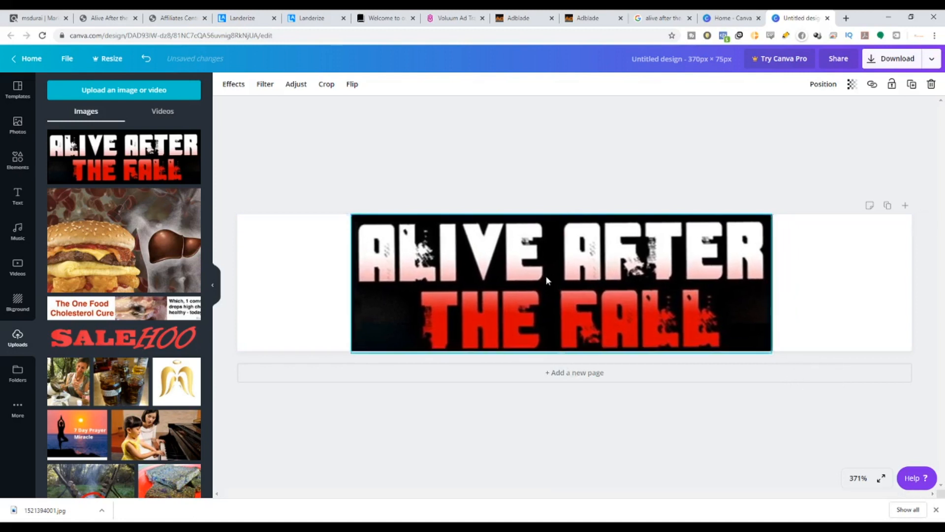
Set the design's background colour to black.
click(282, 295)
click(226, 86)
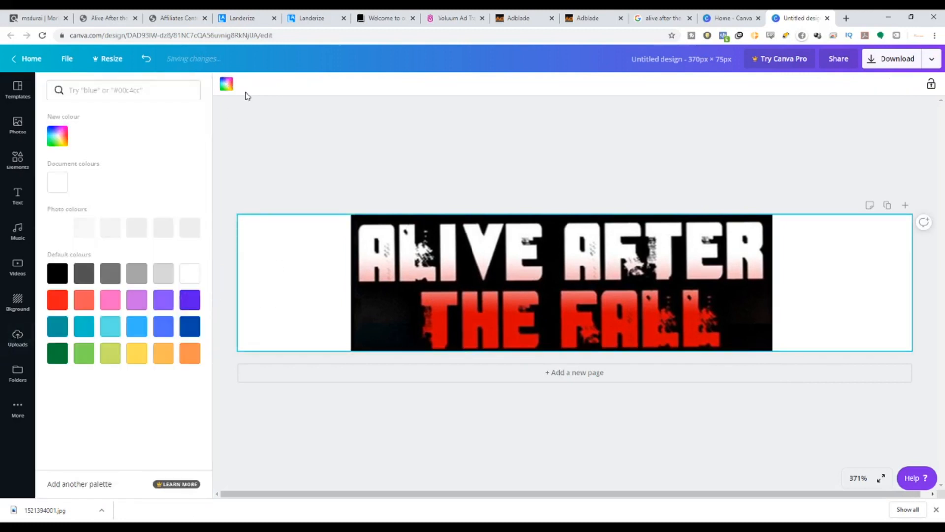
click(58, 274)
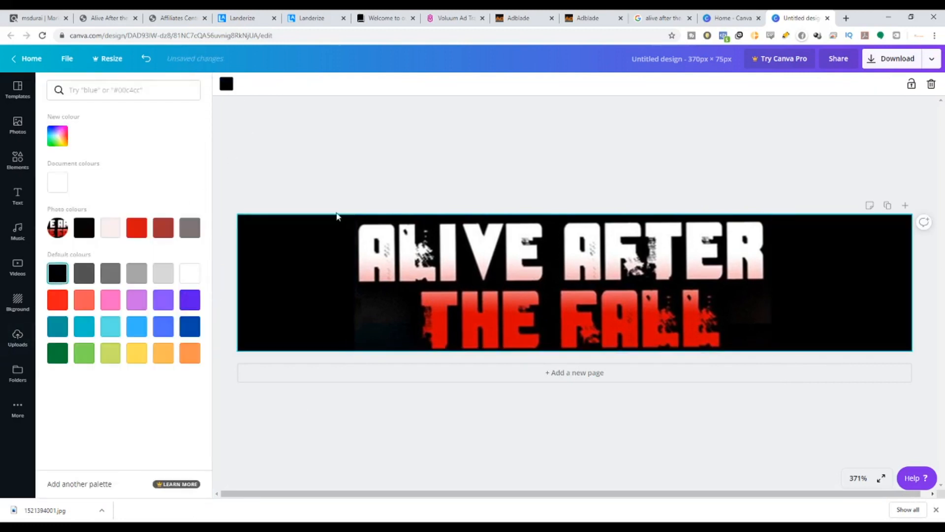
Download the Canva design as a JPG file.
click(901, 59)
click(877, 127)
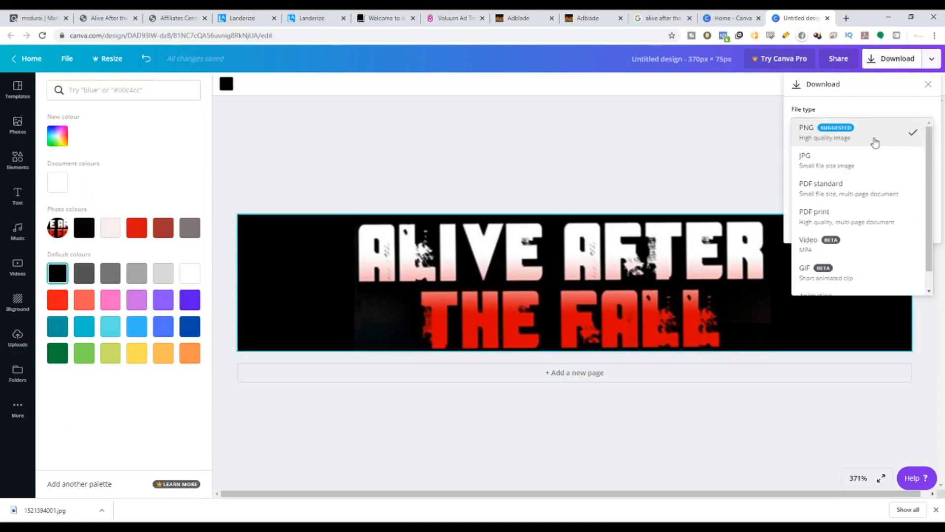
click(862, 170)
click(861, 219)
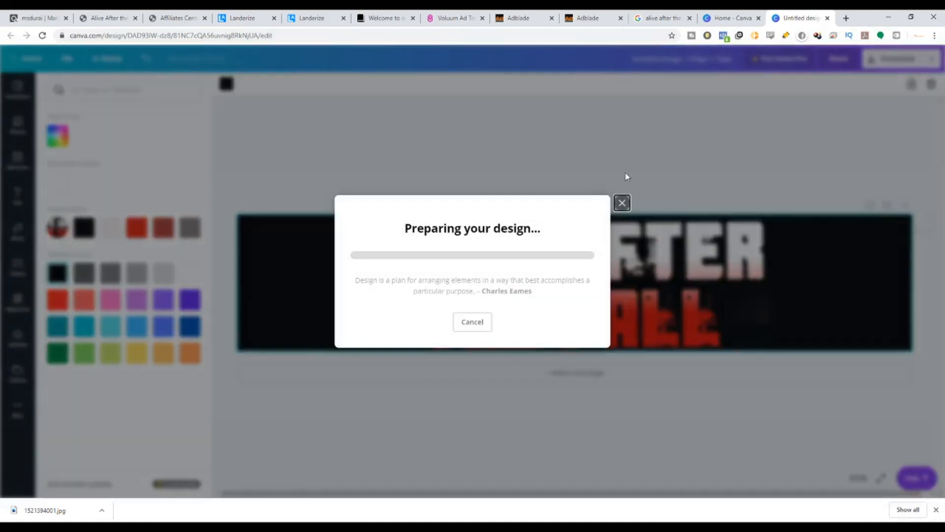
Replace the landing page's logo image with the downloaded Canva design.
click(309, 14)
click(881, 204)
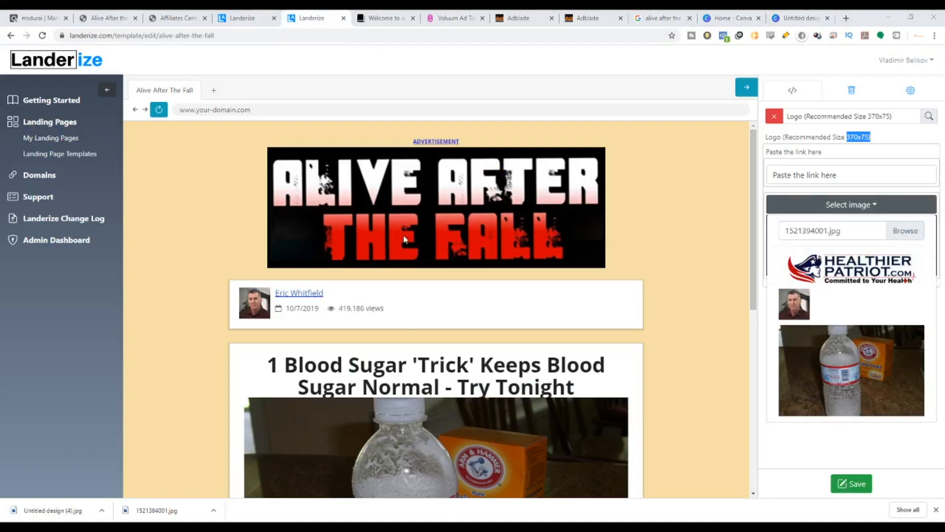
click(386, 247)
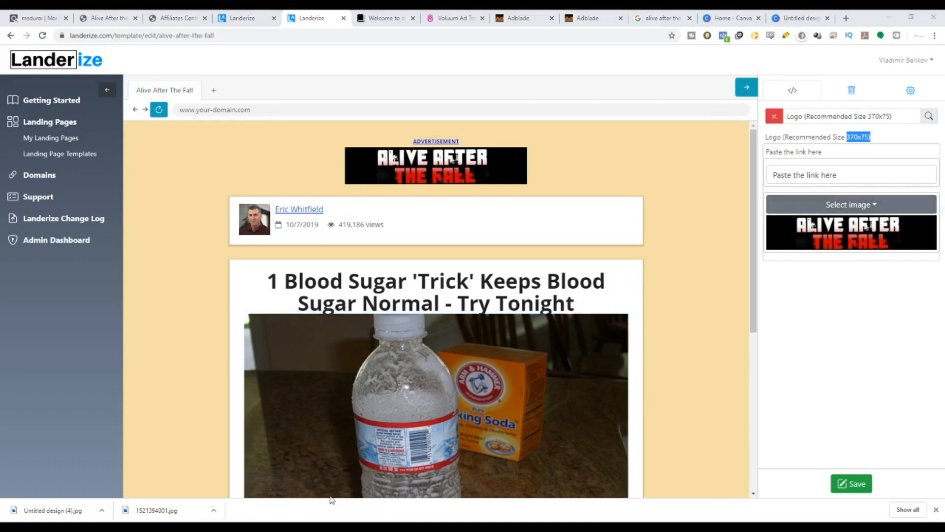
Paste the ClickBank affiliate link into the logo's link field and save the page.
click(845, 173)
text(ae748zhpb5xbvsc2zp7y89l.hop.clickbank.net/)
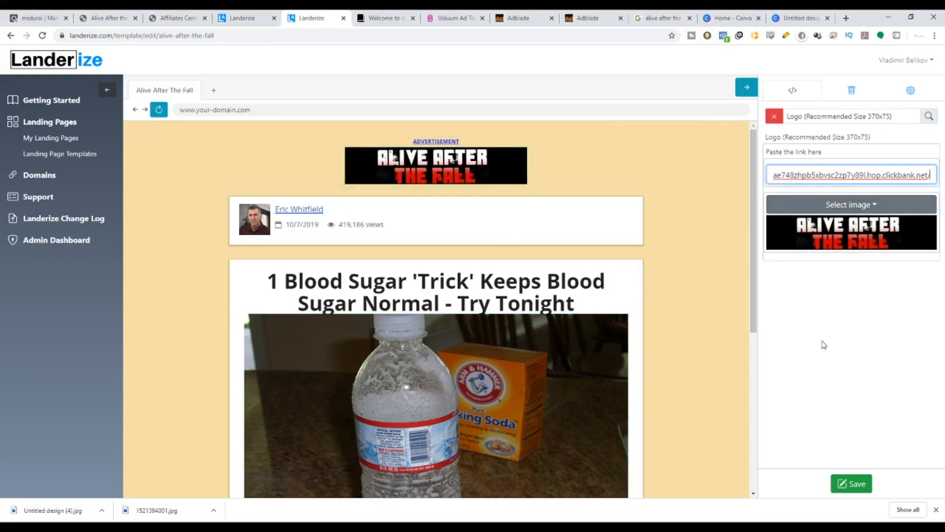
click(846, 490)
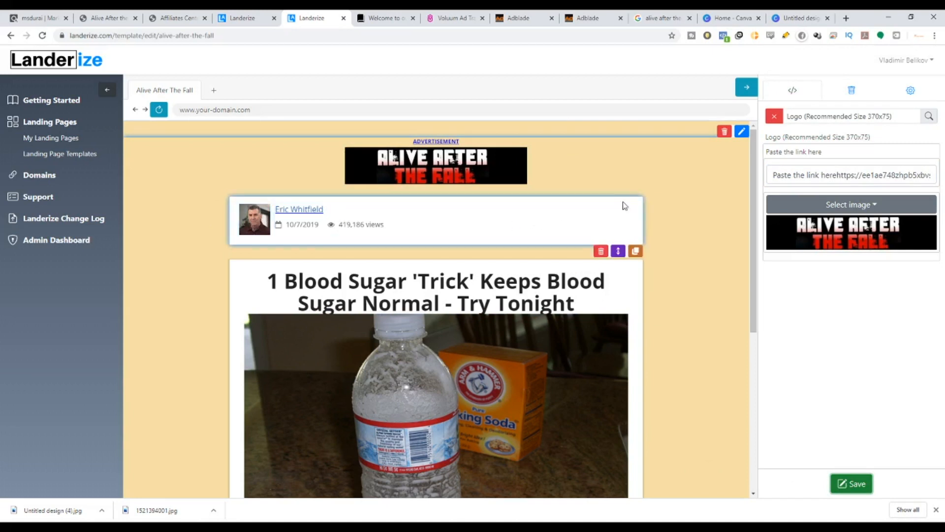
Delete the author byline block beneath the logo on the landing page.
click(601, 251)
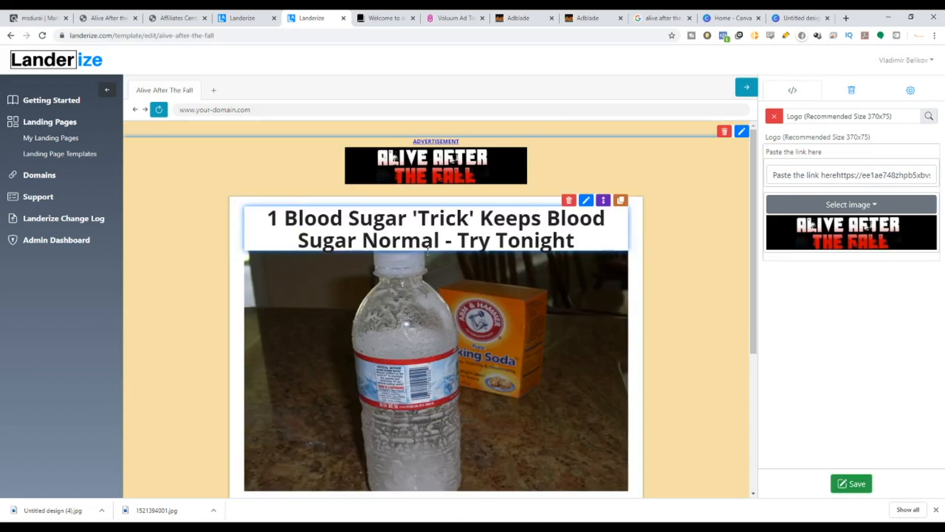
scroll(607, 344, down, 5)
scroll(561, 363, up, 5)
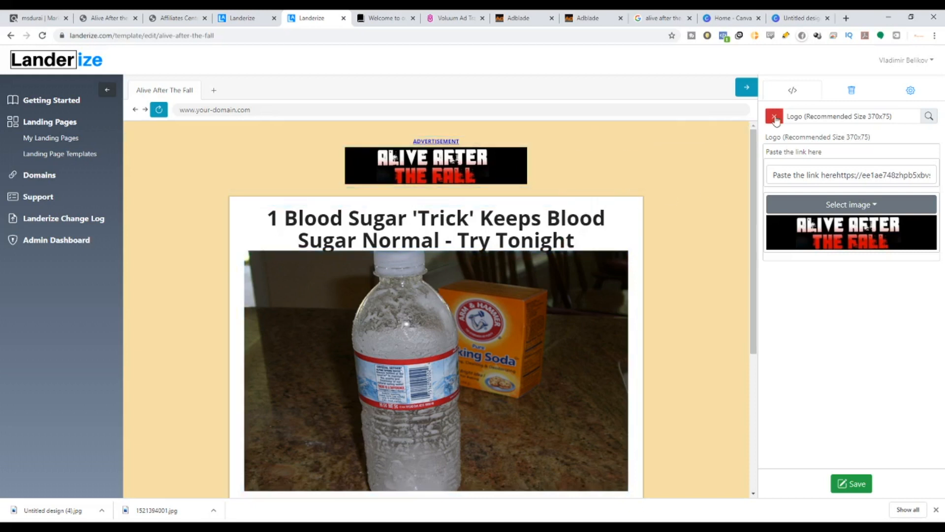
click(775, 118)
scroll(799, 251, down, 7)
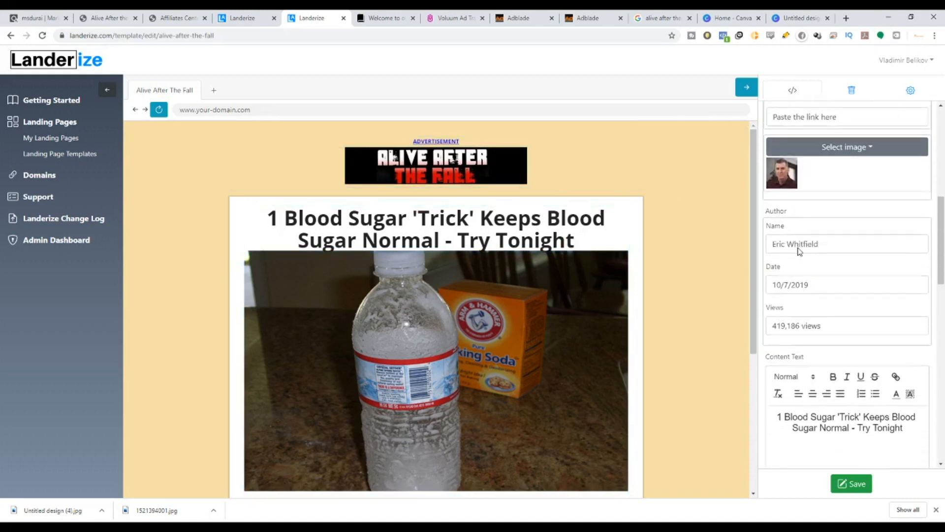
scroll(799, 251, down, 5)
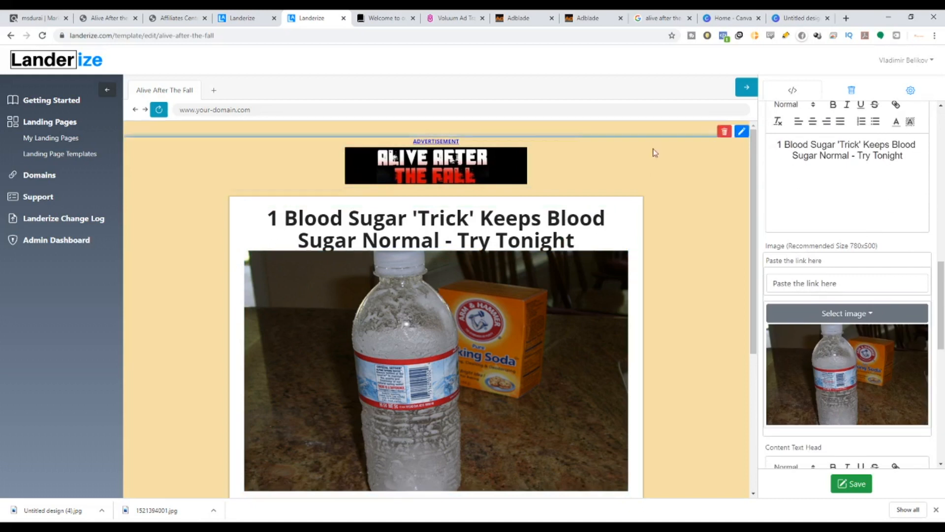
Browse the Alive After The Fall Affiliates Center page's email creatives.
click(181, 15)
scroll(334, 320, down, 15)
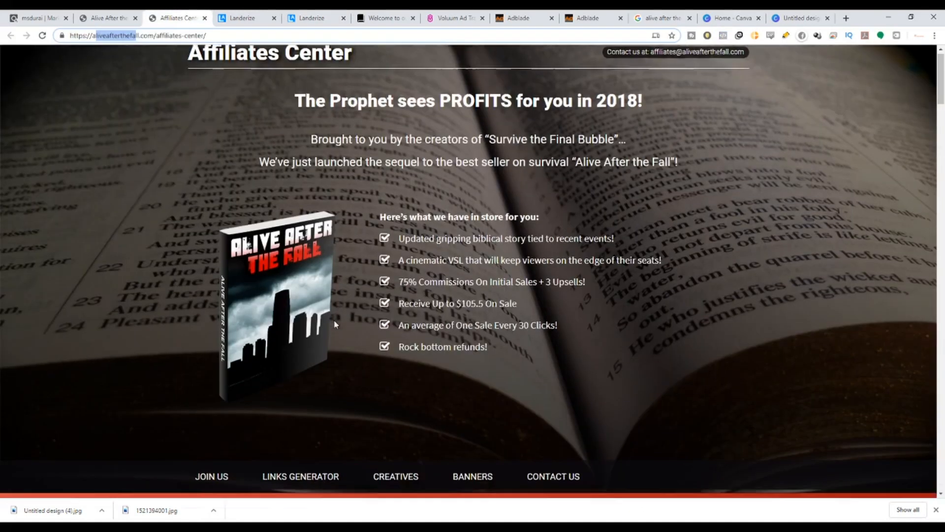
scroll(334, 330, down, 6)
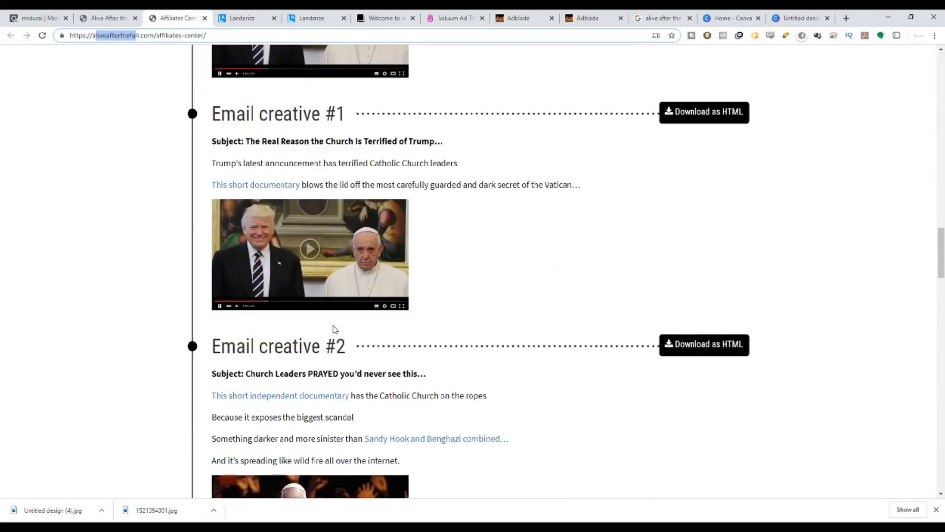
Copy Email creative #1's subject line and paste it as the landing page headline: 'The Real Reason the Church Is Terrified of Trump...'.
scroll(338, 331, up, 4)
scroll(340, 374, down, 4)
scroll(344, 412, down, 20)
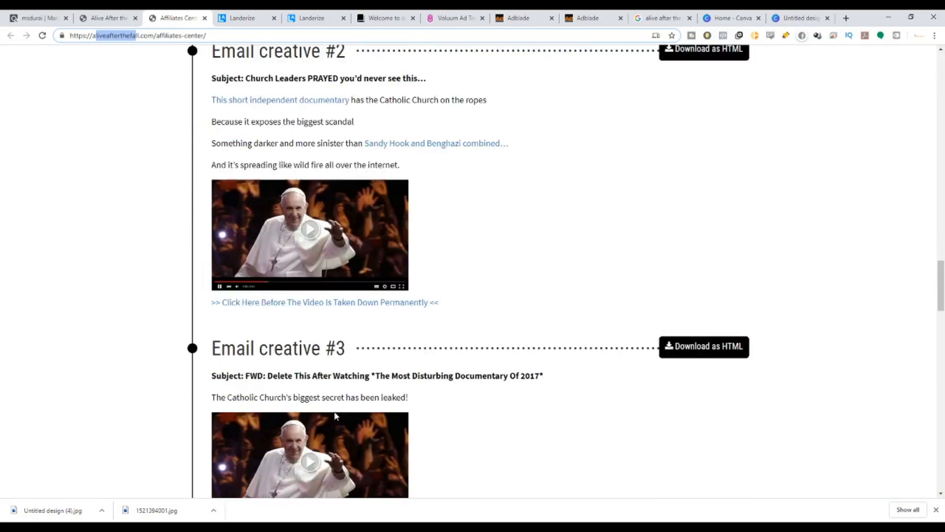
scroll(311, 264, down, 5)
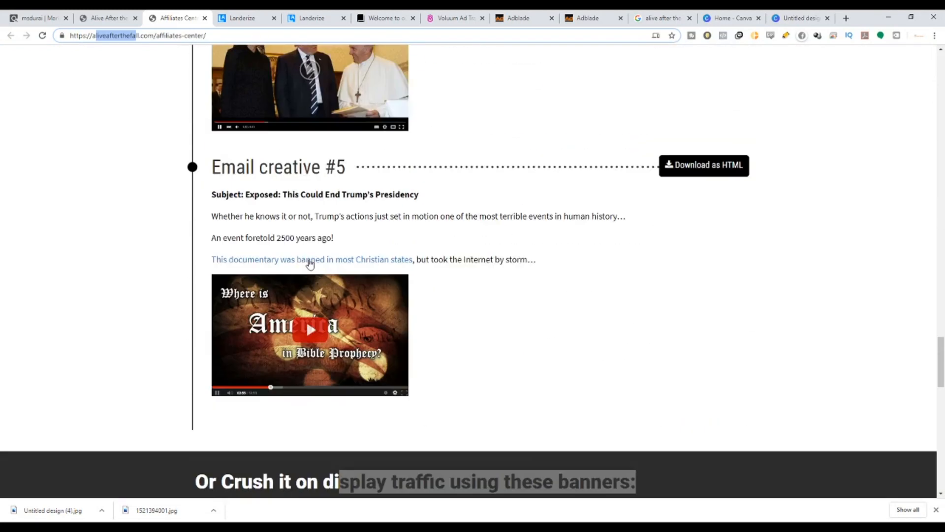
scroll(311, 262, up, 9)
scroll(310, 264, up, 14)
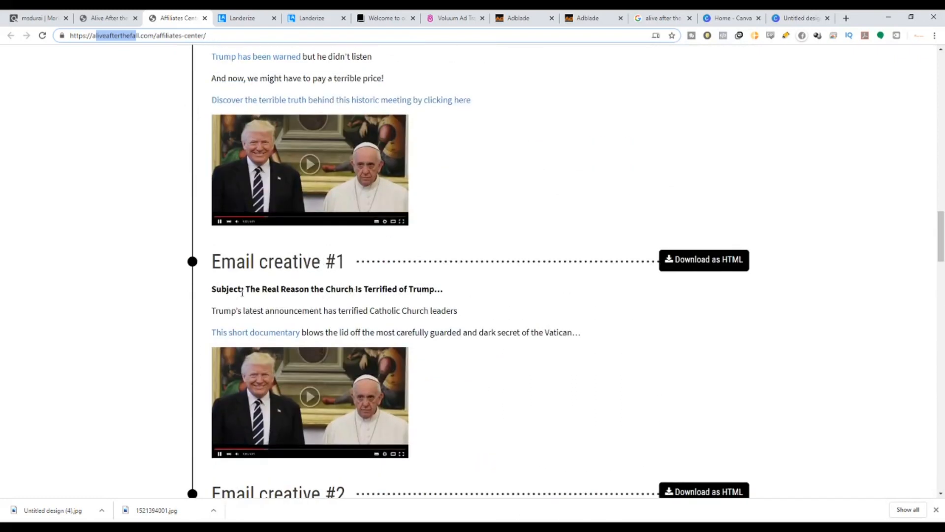
drag(248, 288, 448, 294)
key(ctrl+c)
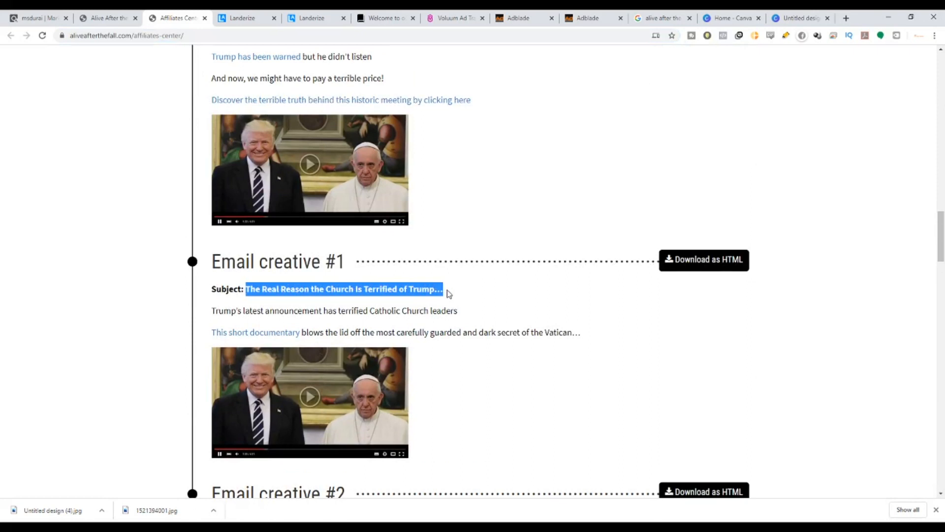
click(325, 18)
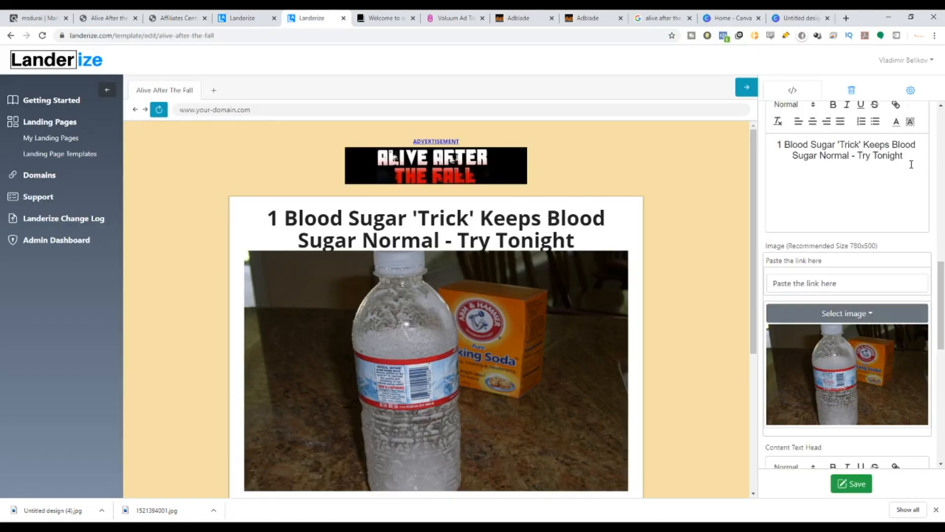
drag(911, 164, 771, 141)
key(ctrl+v)
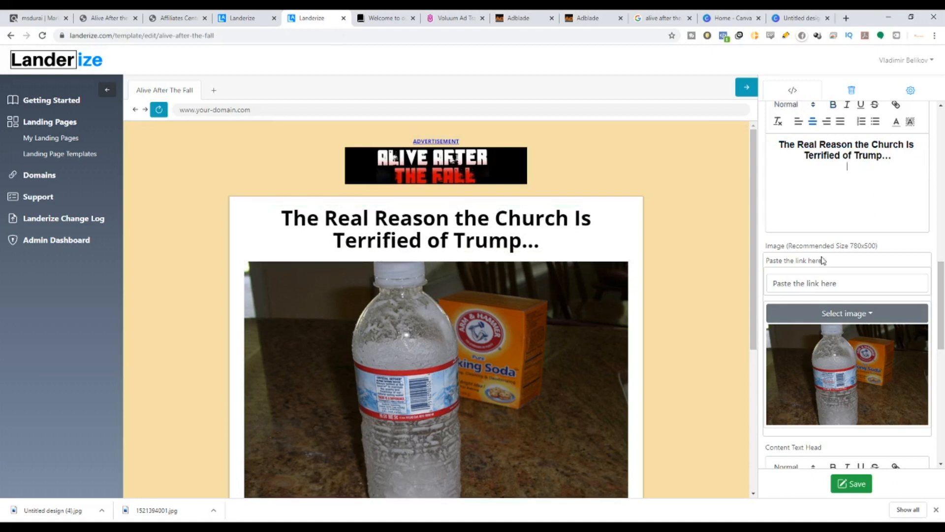
Save Email creative #1's video thumbnail image from the Affiliates Center page to the computer.
scroll(822, 260, up, 3)
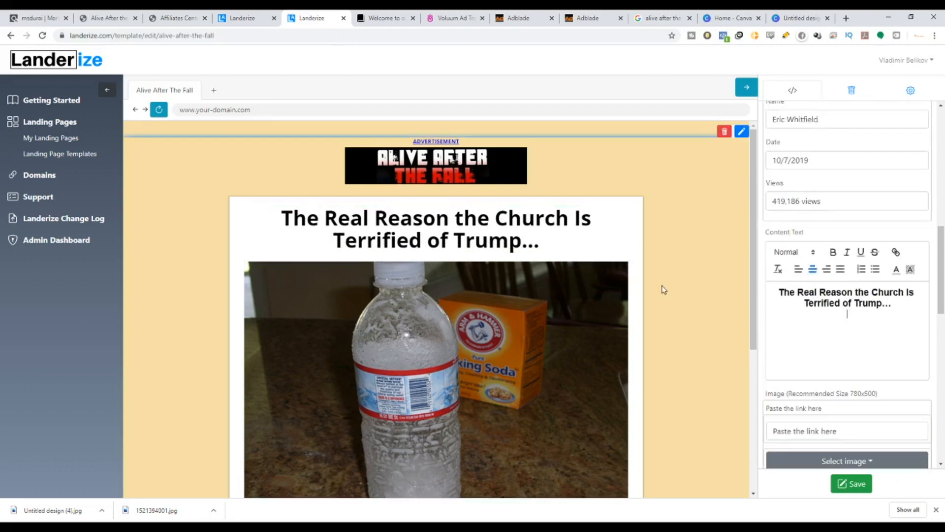
scroll(835, 453, down, 1)
scroll(835, 453, down, 4)
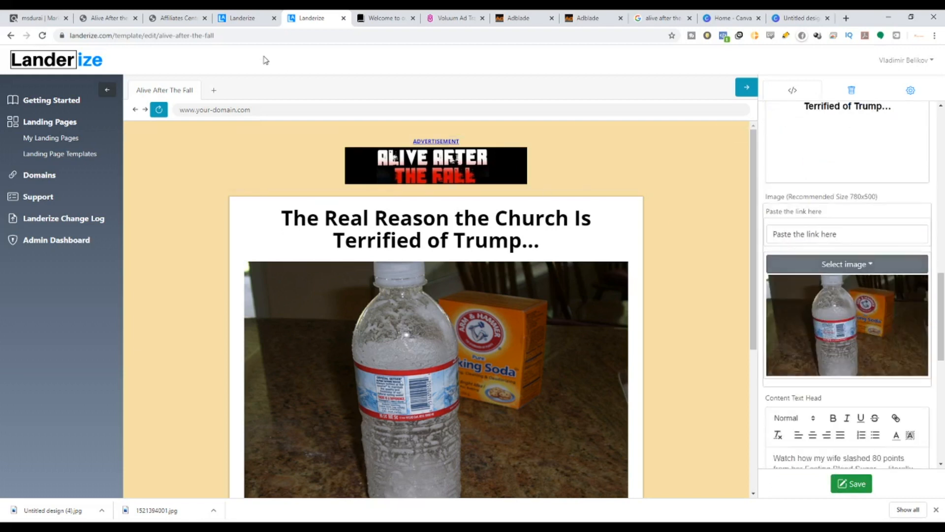
click(175, 17)
scroll(385, 391, down, 10)
scroll(386, 390, down, 20)
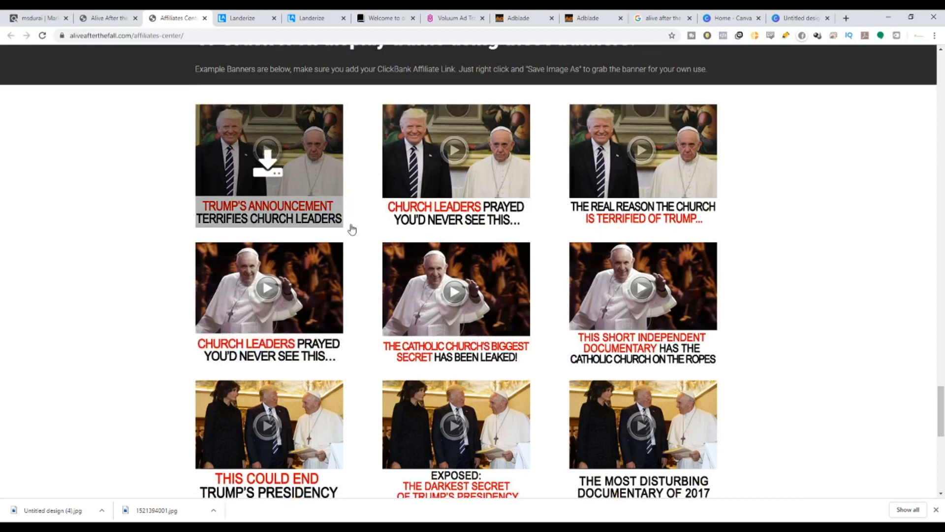
scroll(350, 229, up, 7)
scroll(306, 288, up, 3)
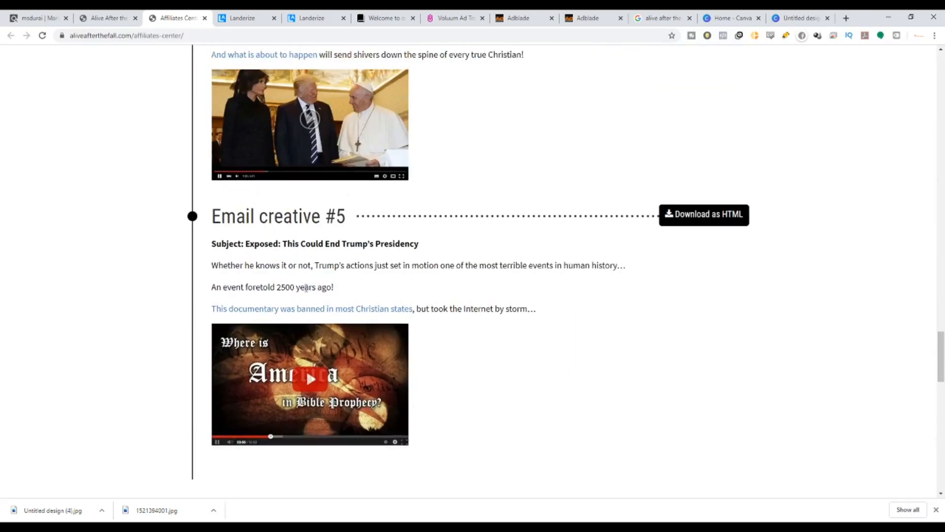
scroll(300, 405, up, 9)
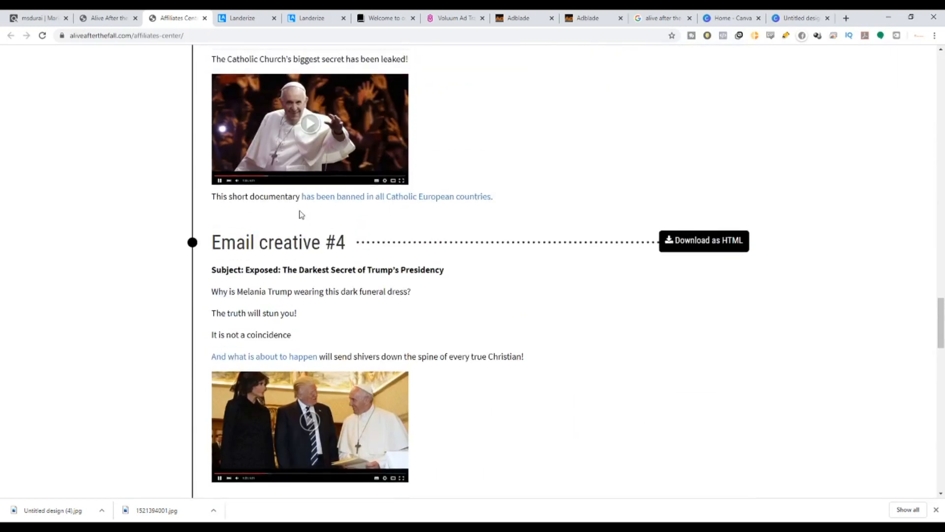
scroll(319, 261, up, 3)
scroll(326, 417, up, 8)
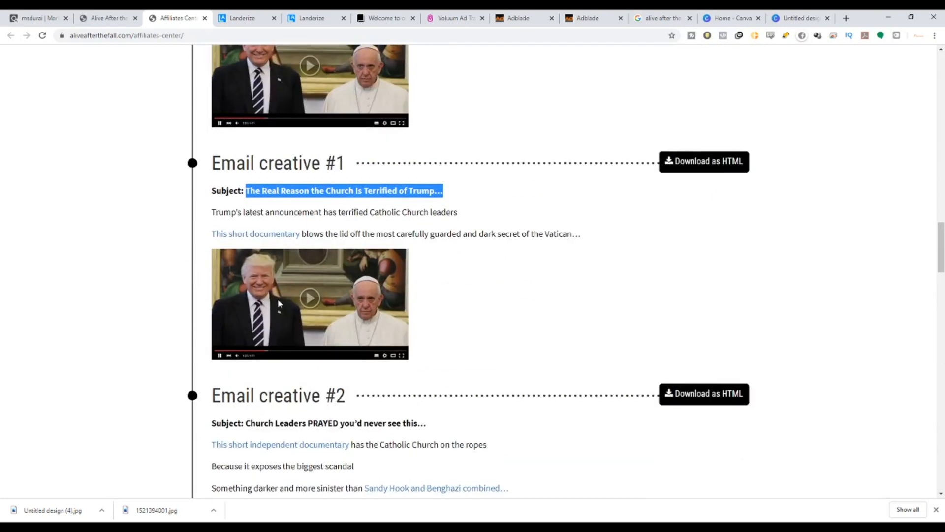
click(279, 303)
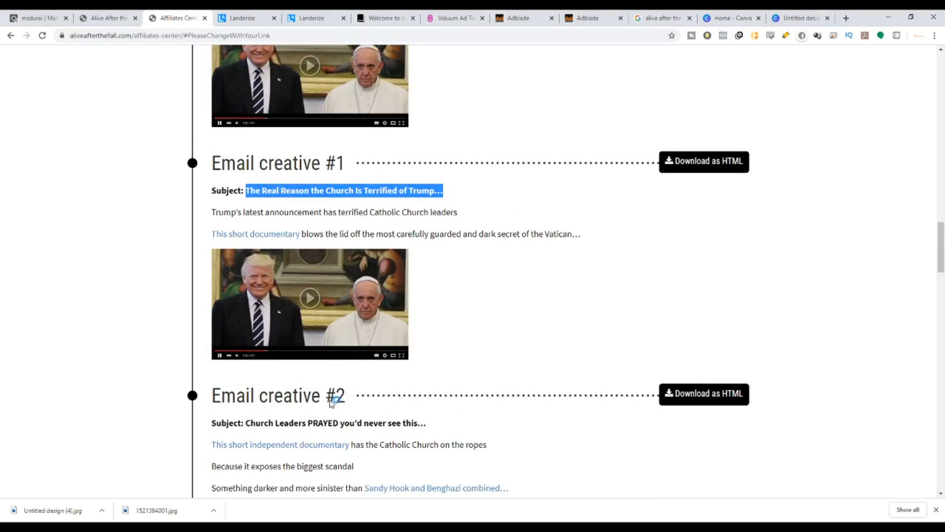
click(656, 414)
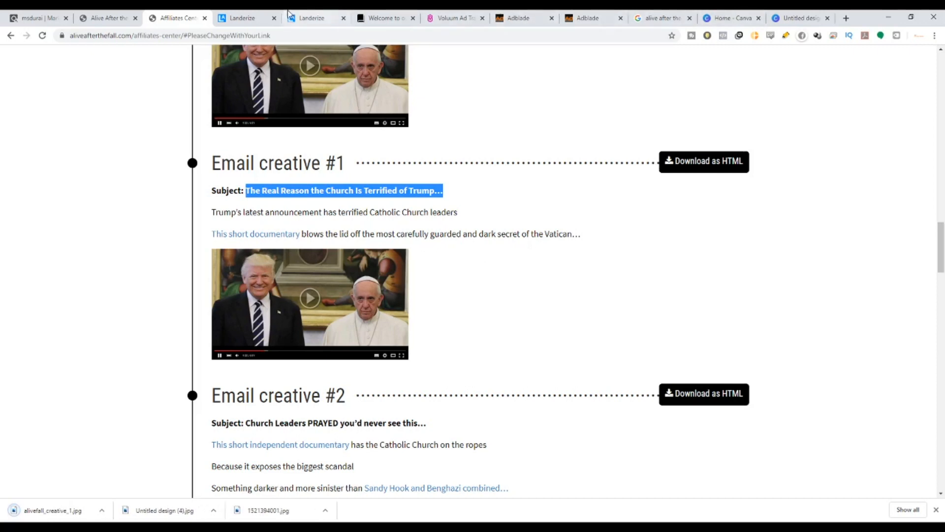
Create a new Canva design with custom dimensions of 780 × 500 px, matching the landing page's recommended image size.
click(302, 20)
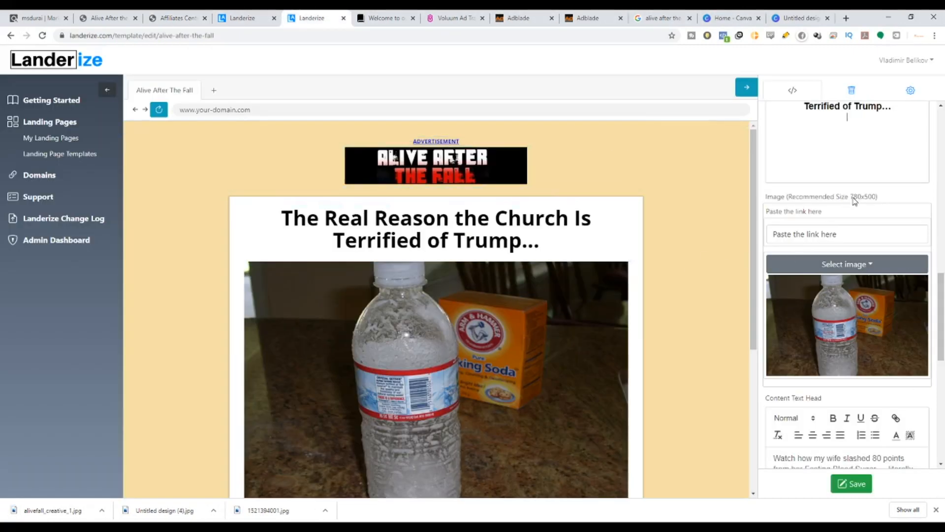
drag(853, 198, 878, 197)
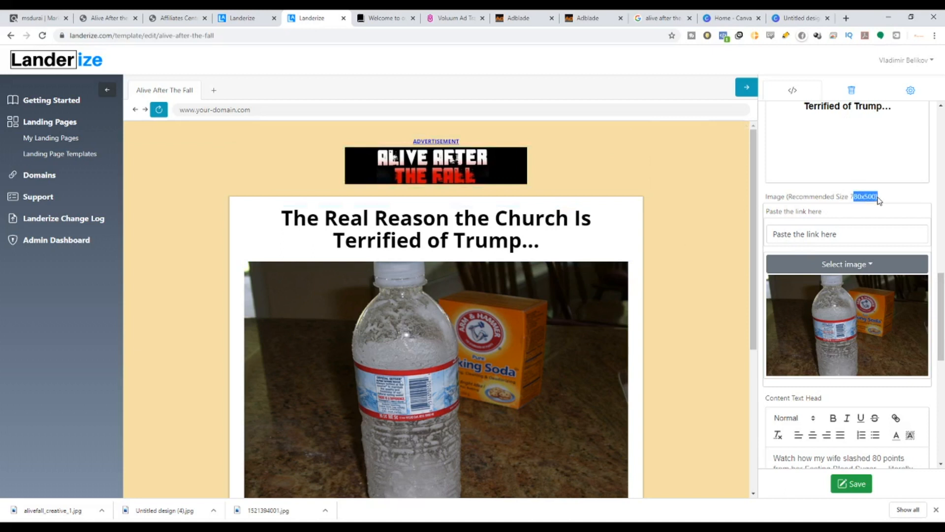
click(813, 21)
click(827, 18)
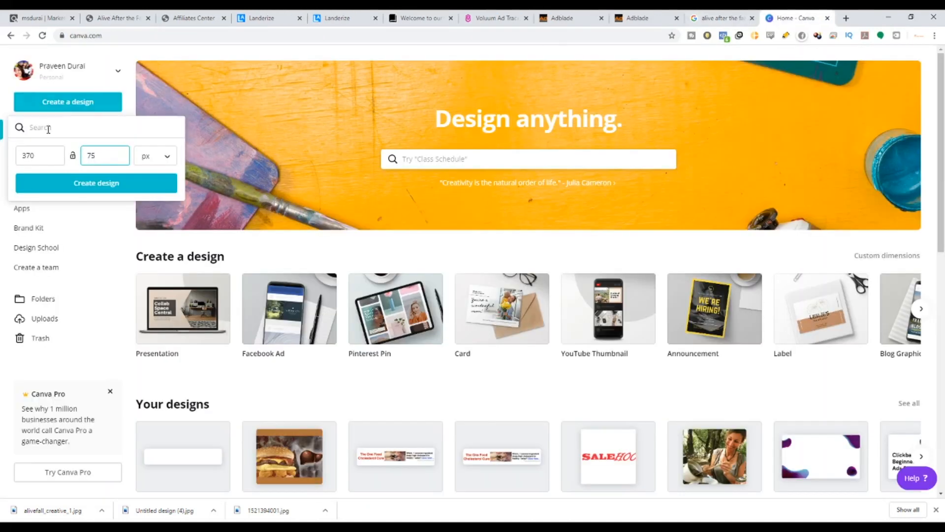
drag(46, 154, 4, 151)
text(780)
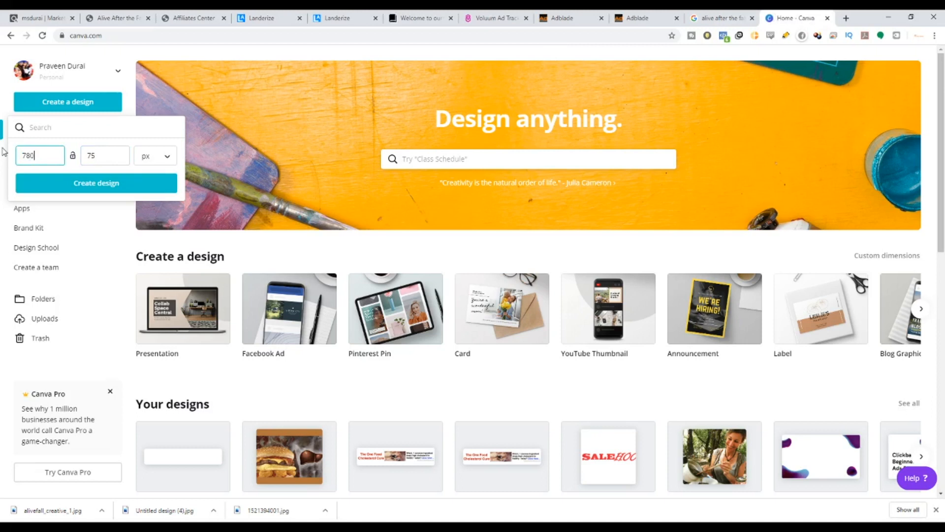
key(Tab)
key(Tab)
text(500)
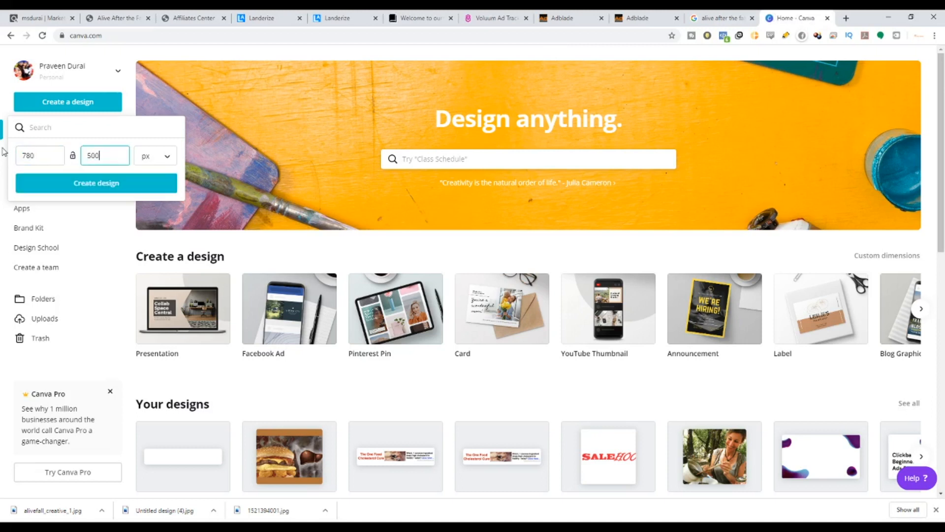
click(51, 188)
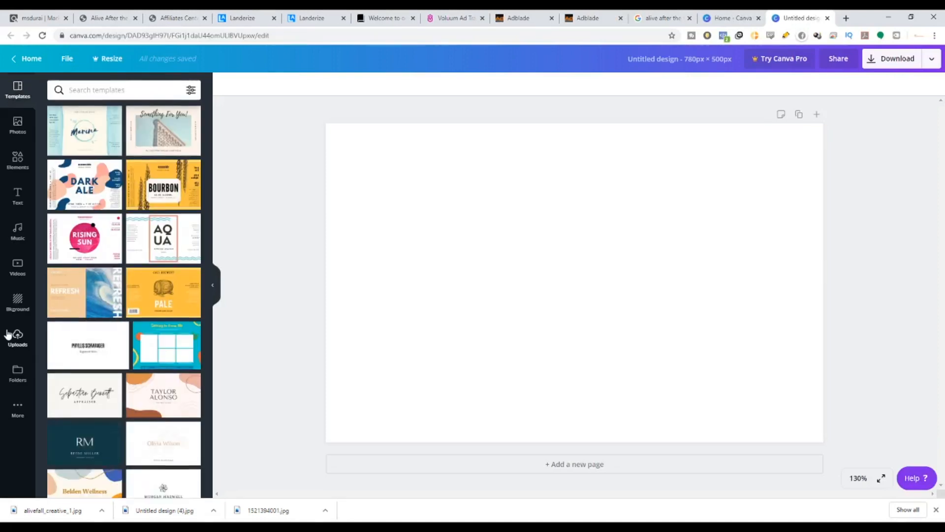
Open the uploaded images in the new 780 × 500 design.
click(14, 335)
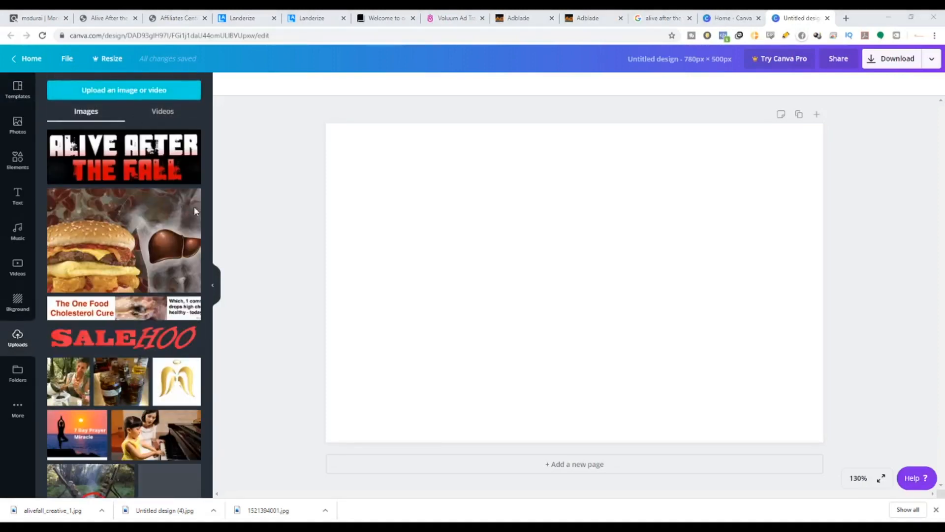
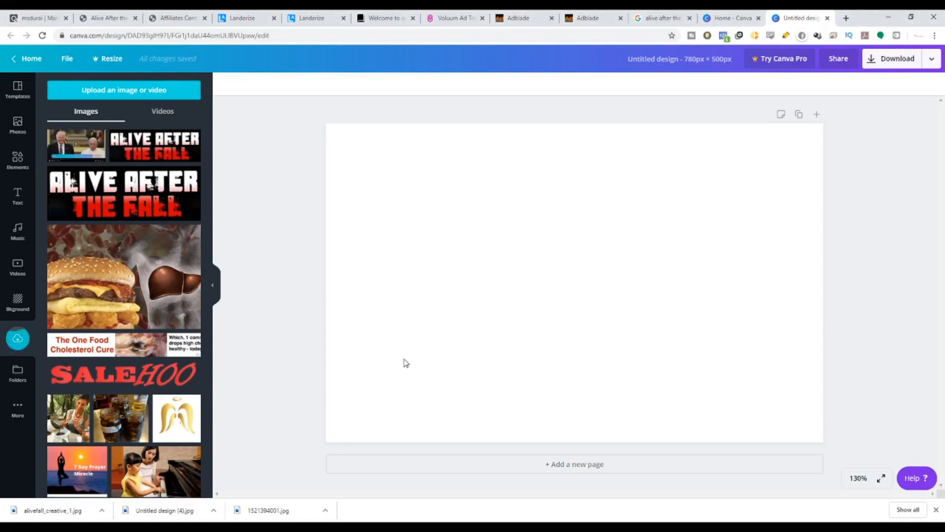
Place the Trump-and-Pope thumbnail image so it fills the whole 780 × 500 design.
click(68, 151)
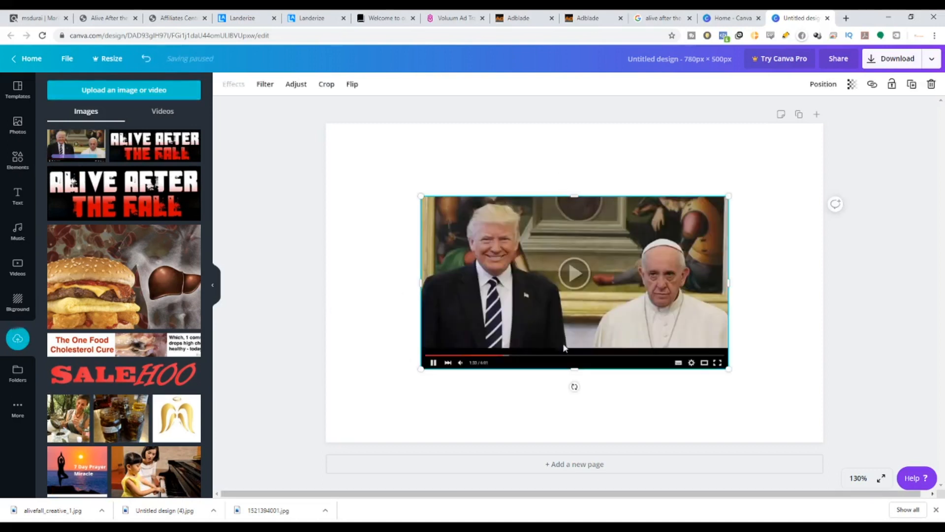
key(Delete)
drag(73, 145, 344, 149)
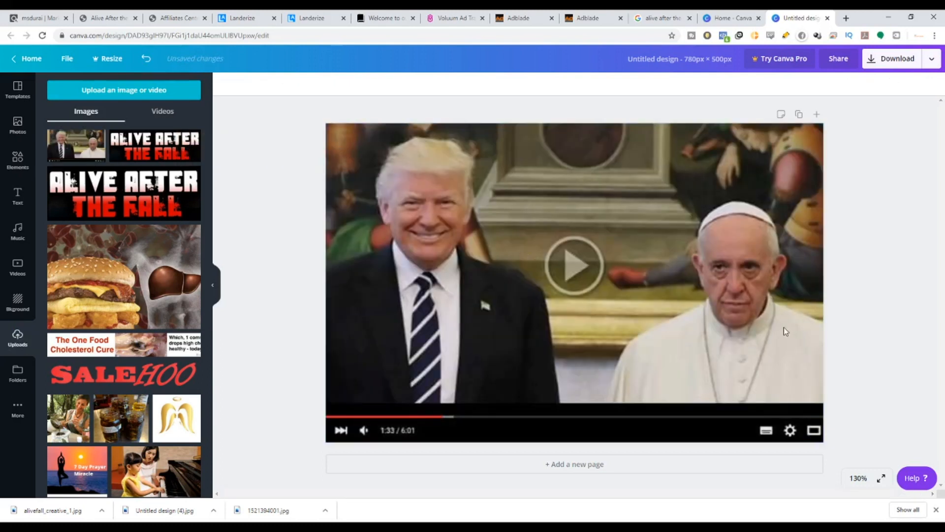
Download the design as a JPG file.
click(891, 69)
click(862, 127)
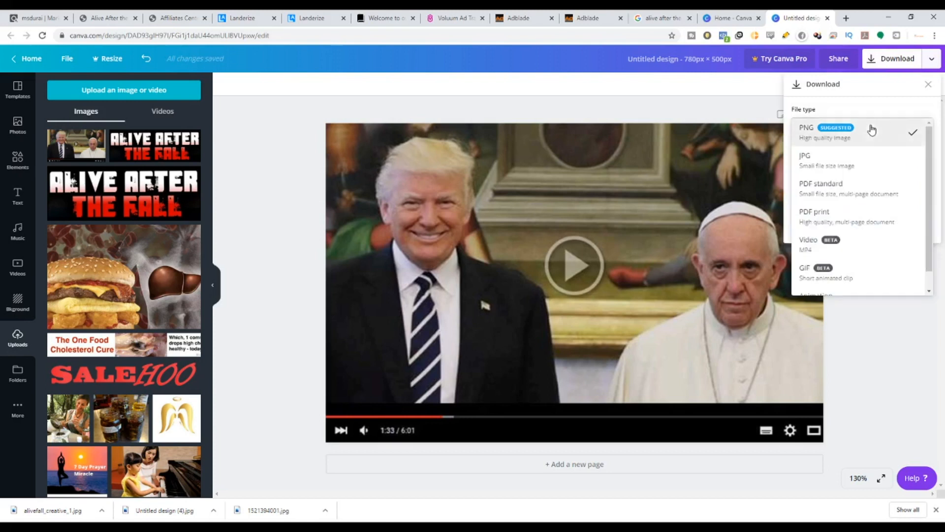
click(850, 167)
click(848, 225)
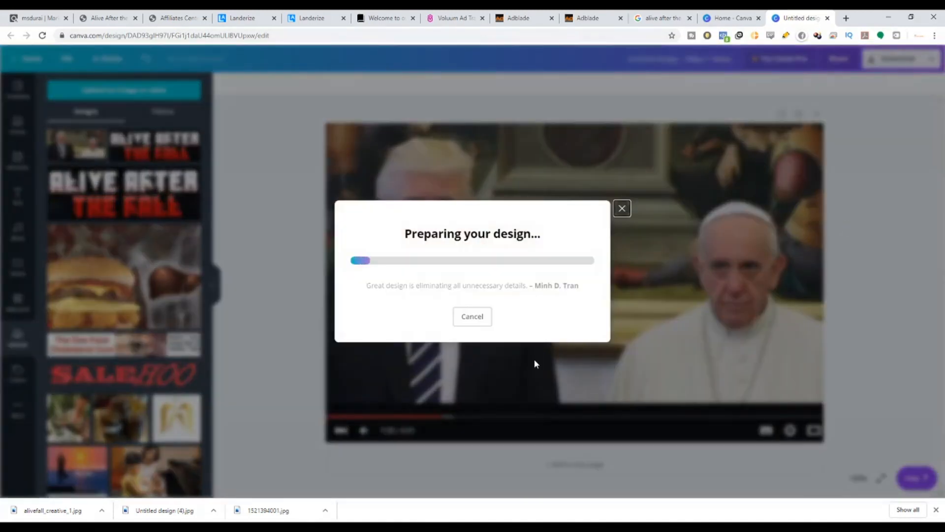
Replace the landing page's main image with the downloaded Trump-and-Pope design.
click(105, 17)
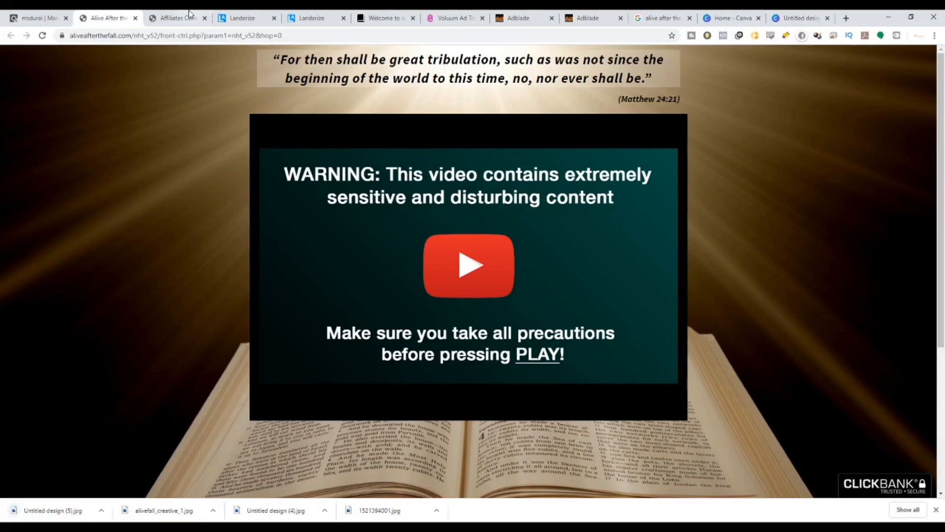
click(379, 17)
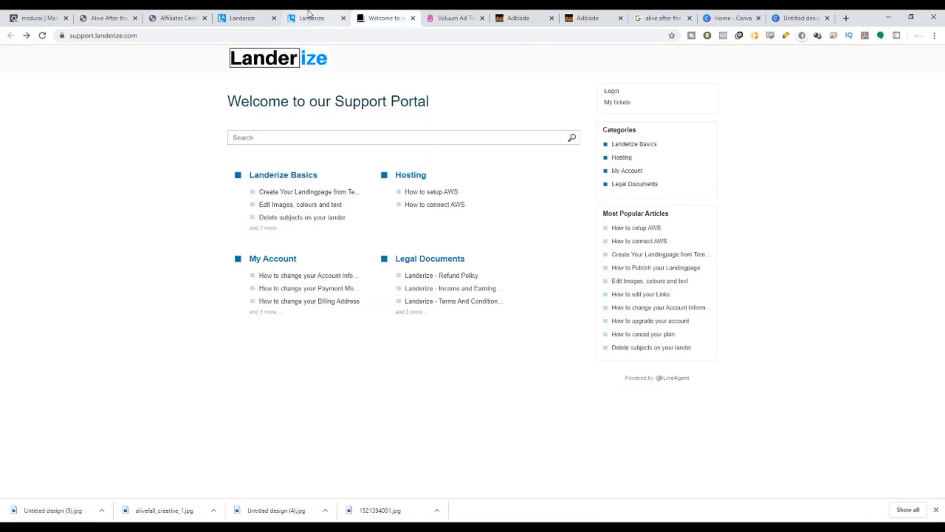
click(309, 14)
click(860, 265)
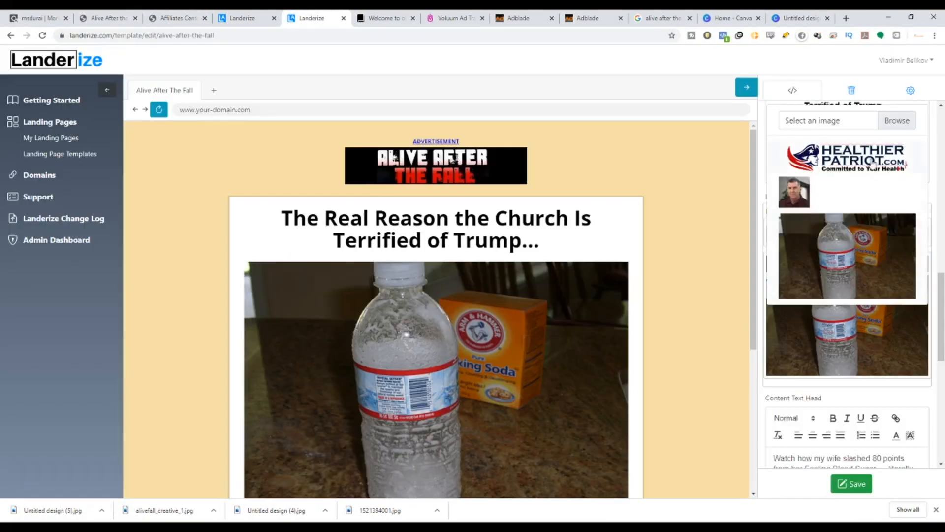
click(896, 120)
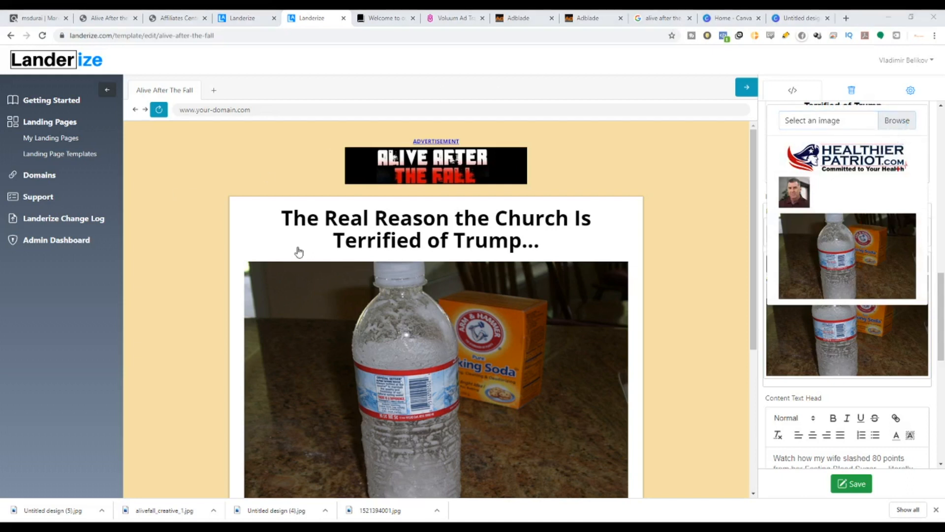
double_click(404, 236)
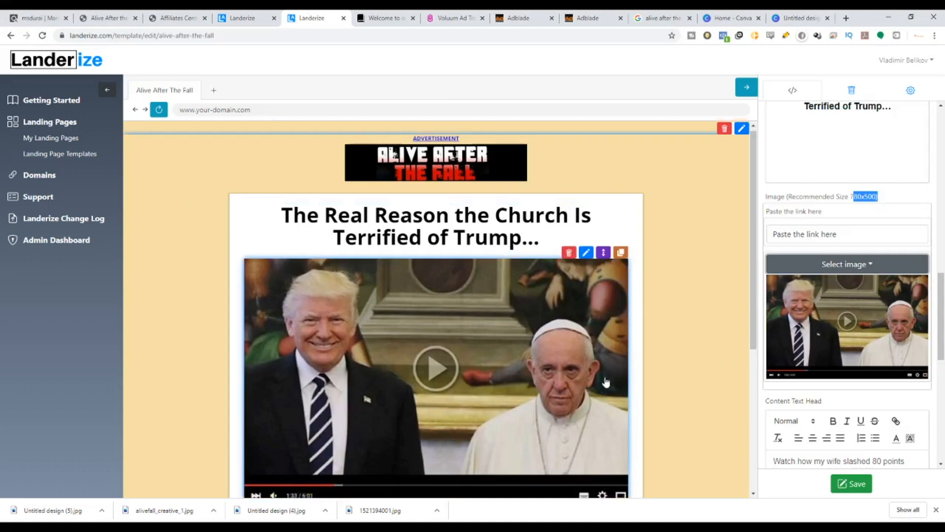
scroll(605, 380, down, 5)
scroll(599, 374, up, 4)
scroll(608, 357, up, 2)
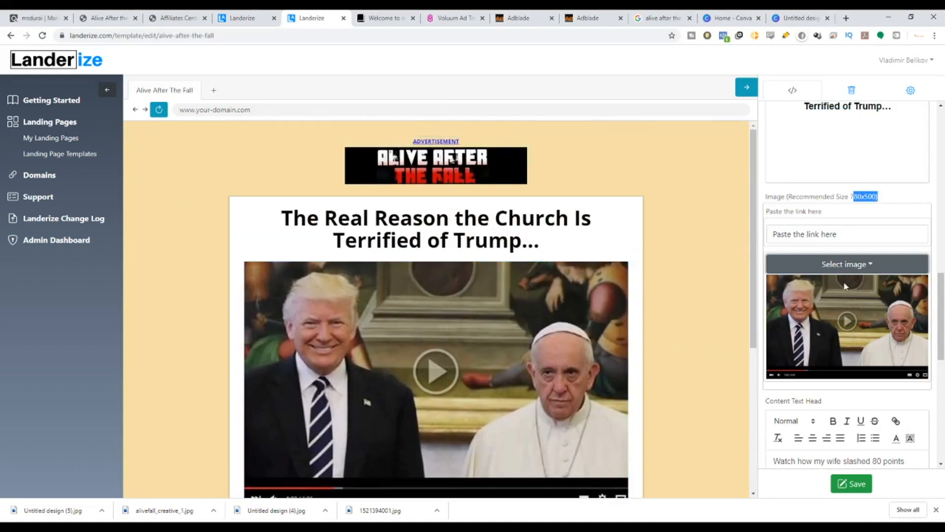
click(829, 236)
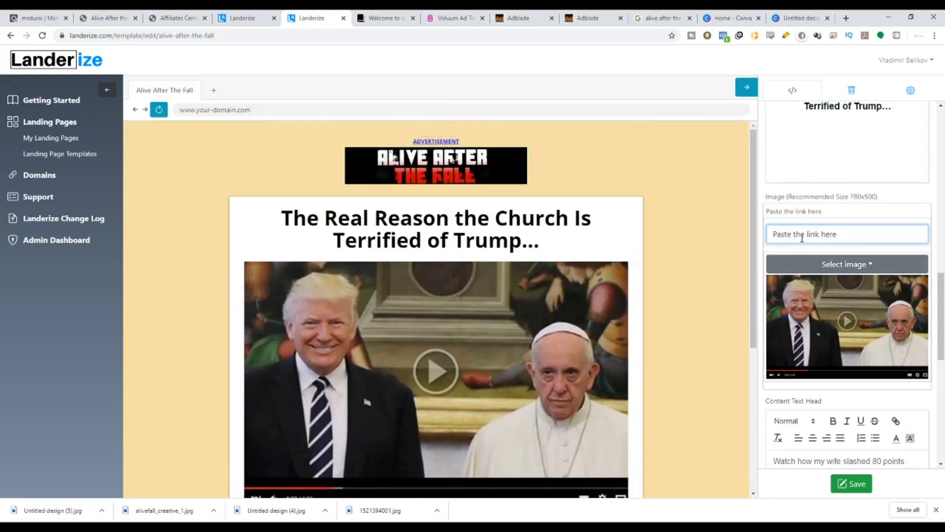
text(The Real Reason the Church Is Terrified of Trump...)
key(ctrl+a)
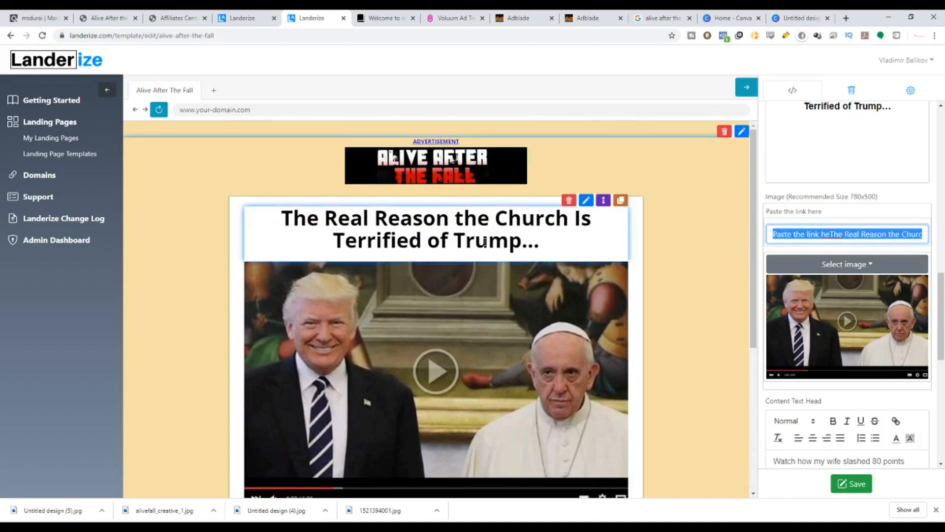
text(re)
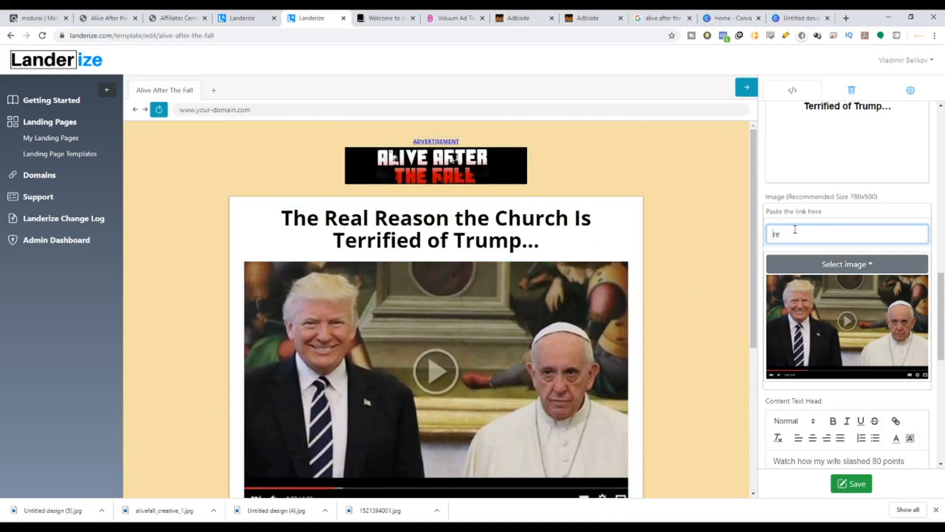
key(BackSpace)
key(BackSpace)
Paste the ClickBank affiliate hop link into the image's link field.
key(alt+Tab)
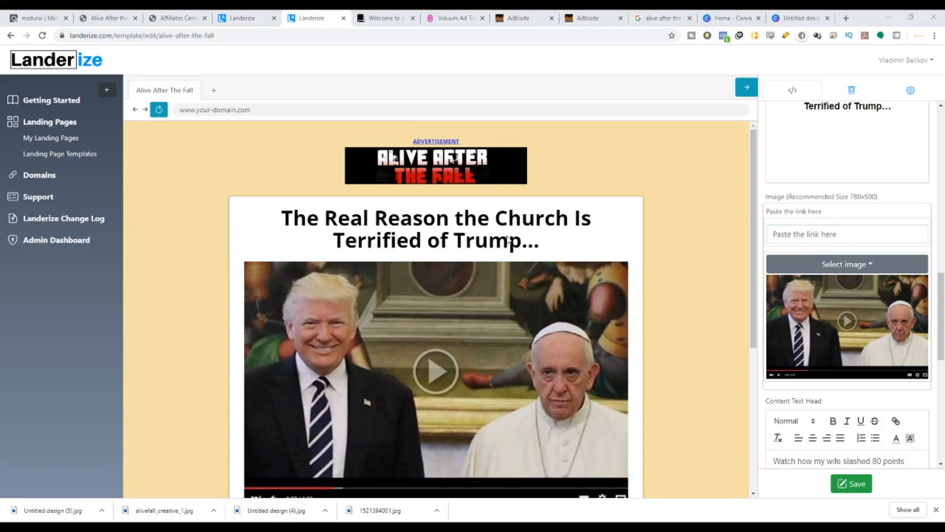
click(837, 231)
key(ctrl+v)
Copy the 'Best converting email creative' body text from the Affiliates Center and paste it over the Content Text Head text.
scroll(690, 388, down, 5)
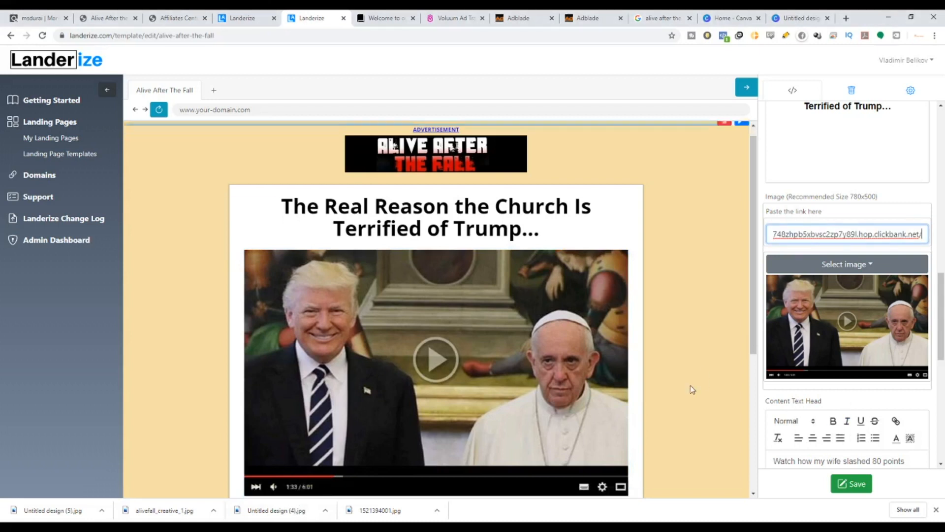
scroll(837, 394, down, 2)
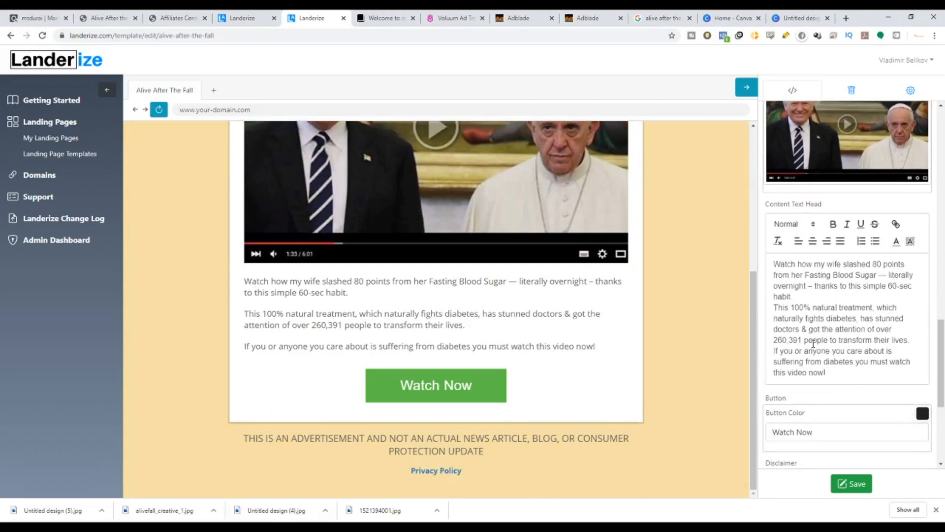
click(176, 17)
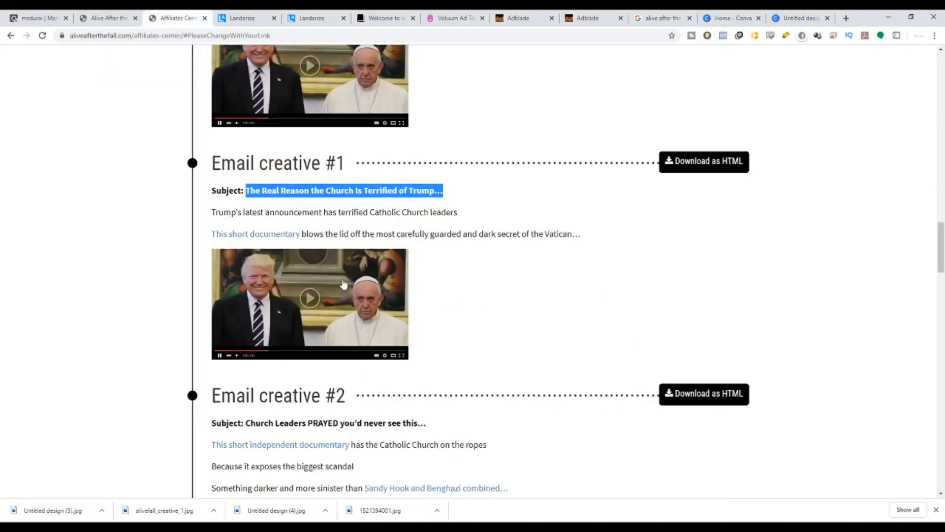
scroll(373, 260, down, 7)
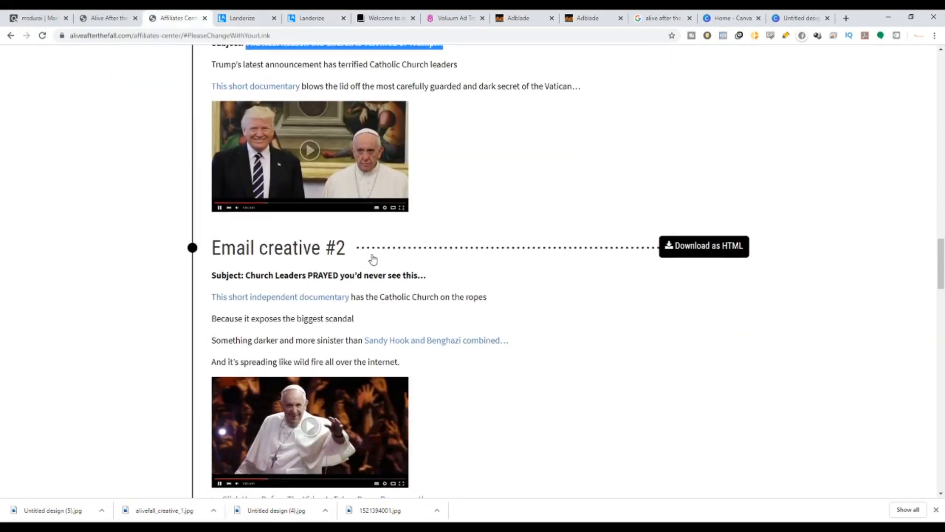
scroll(373, 258, down, 2)
scroll(371, 253, up, 4)
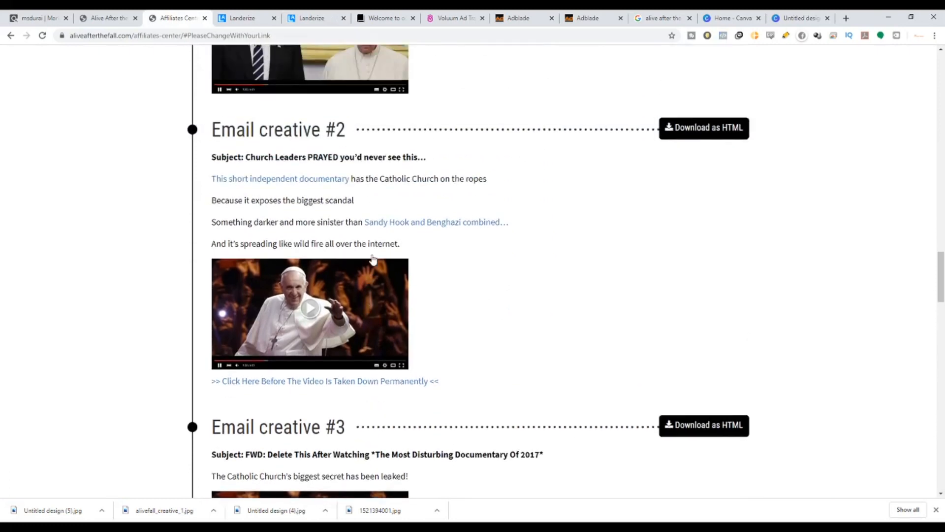
scroll(405, 233, up, 6)
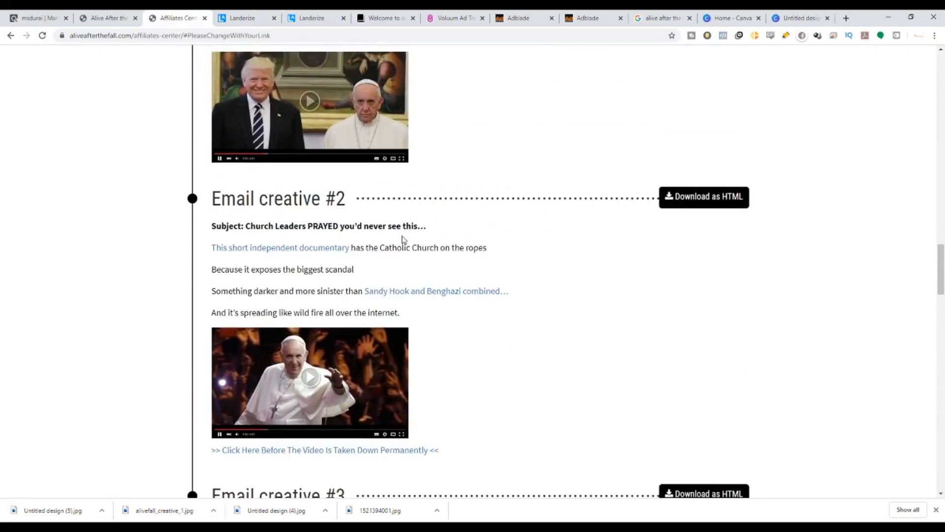
click(619, 289)
drag(619, 289, 216, 272)
scroll(256, 271, up, 5)
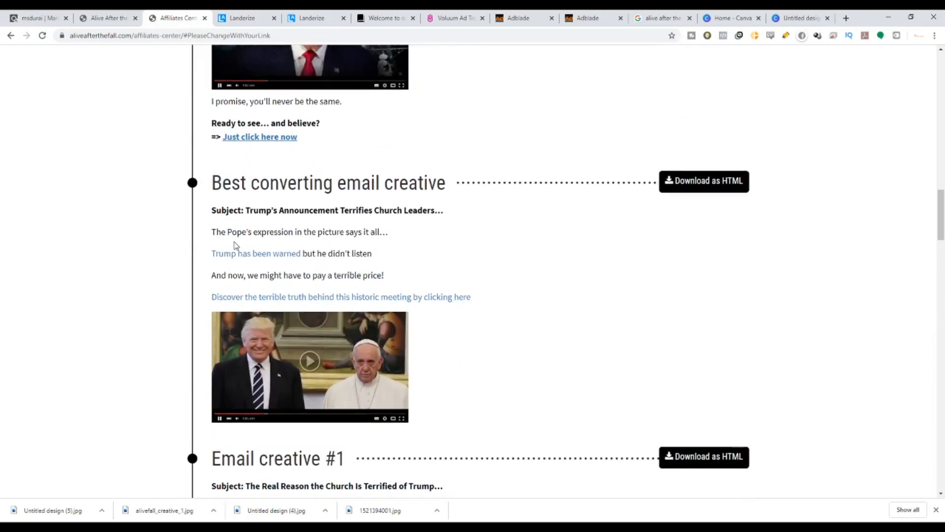
drag(217, 233, 513, 306)
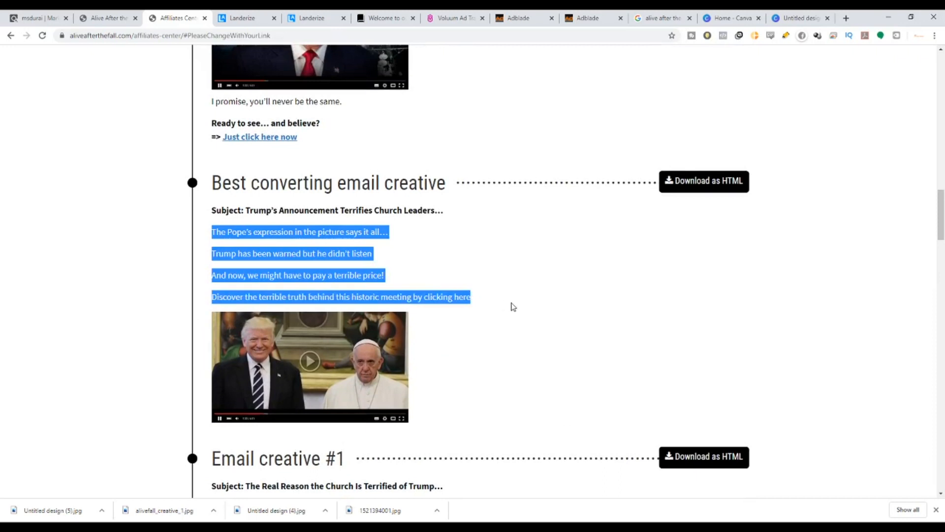
click(325, 20)
key(ctrl+a)
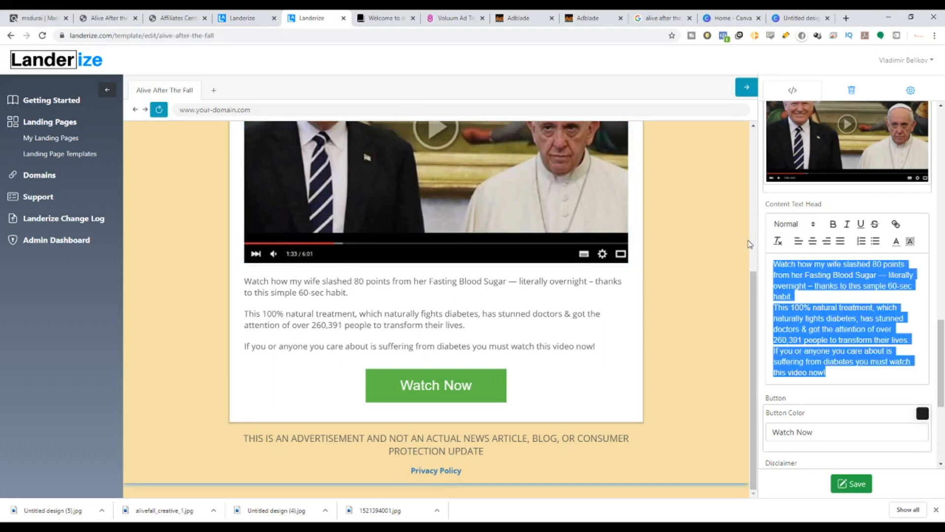
text(The Pope's expression in the picture says it all... Trump has been warned but he didn't listen And now, we might have to pay a terrible price! Discover the terrible truth behind this historic meeting by clicking here)
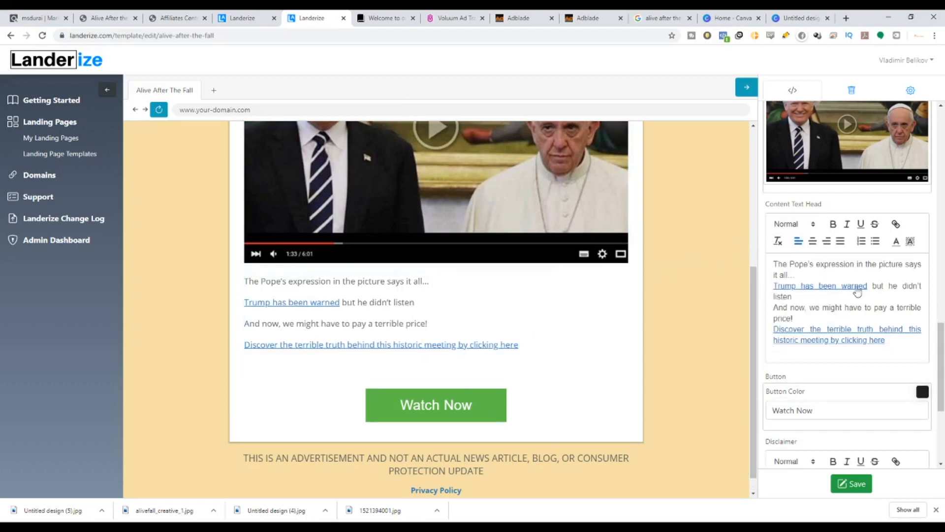
Retype the linked 'Trump has been warned' phrase in the content text as plain text without a link.
drag(868, 287, 775, 285)
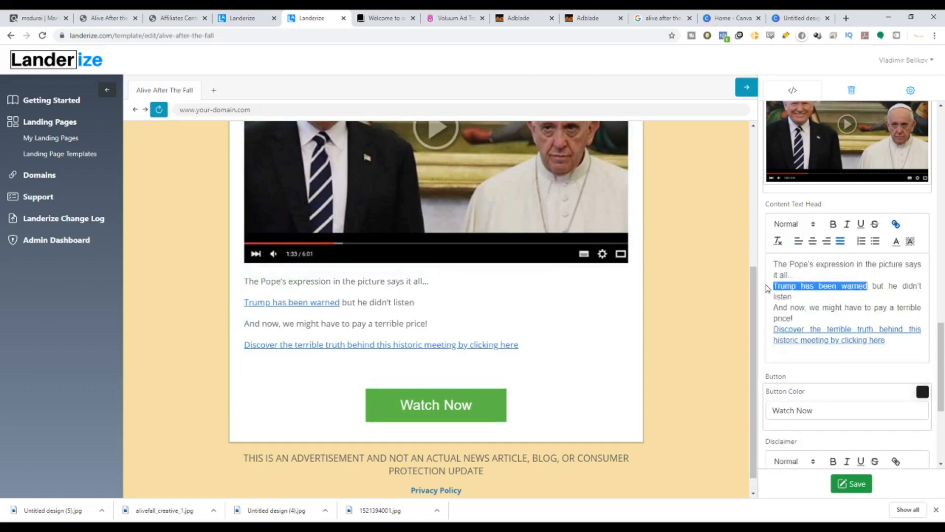
text(tRUM)
key(BackSpace)
key(BackSpace)
key(BackSpace)
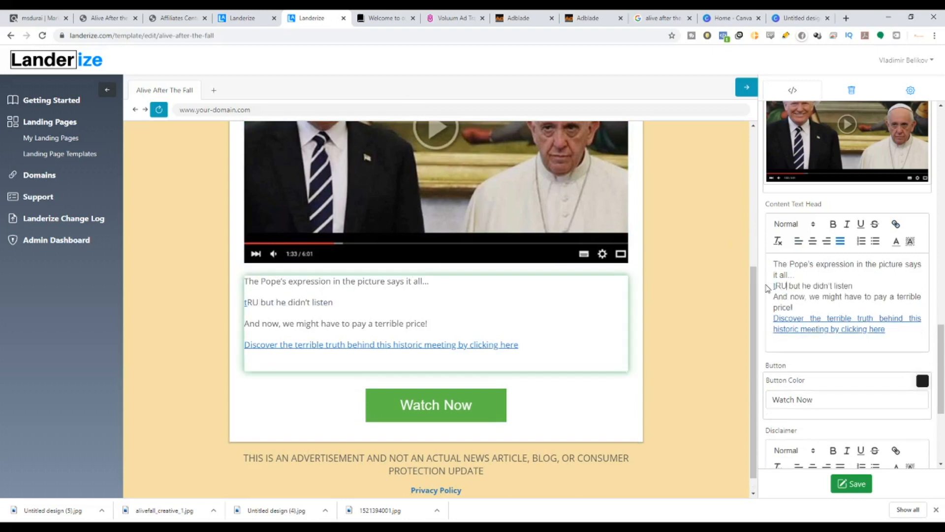
text(RUM)
key(BackSpace)
key(BackSpace)
key(BackSpace)
key(BackSpace)
text(T)
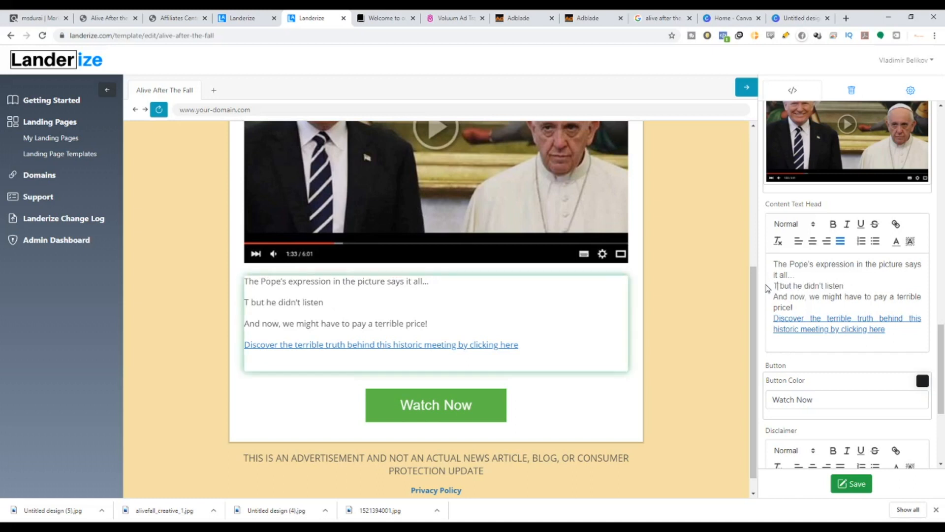
text(rump )
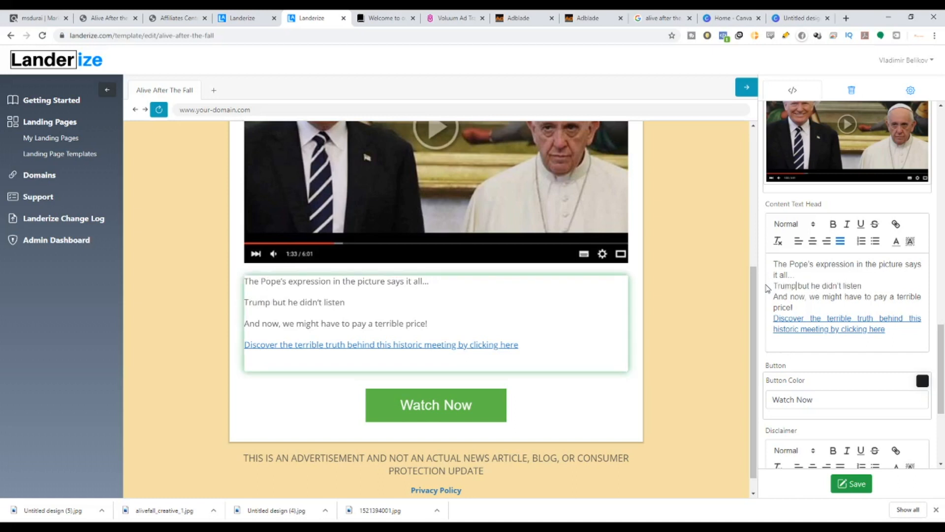
text(has )
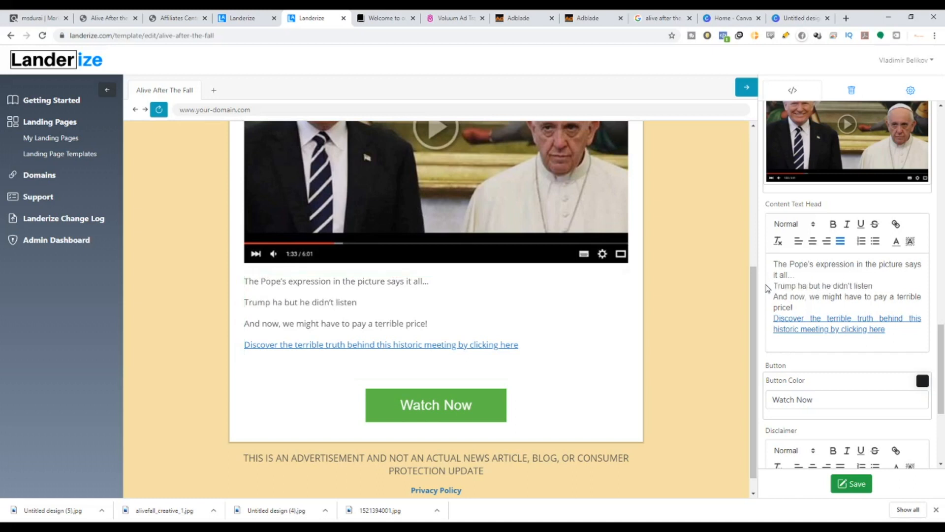
text(beenwarn)
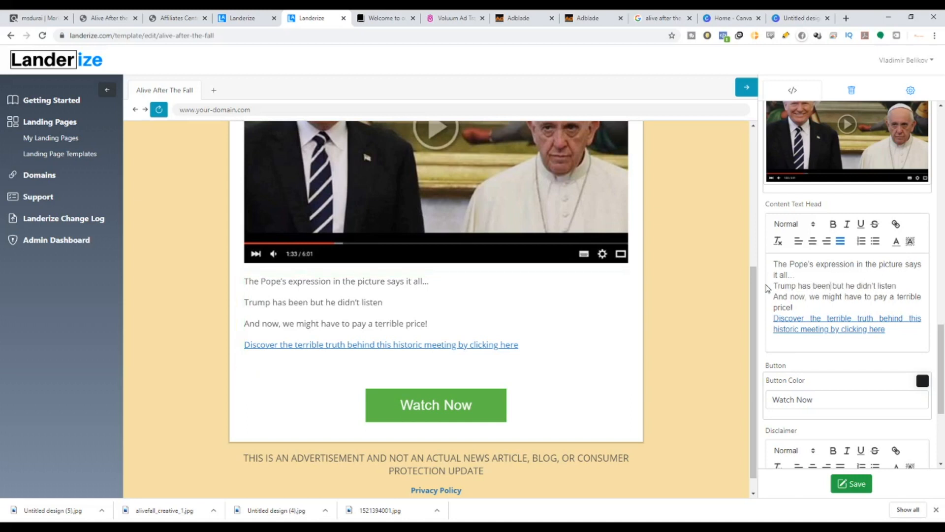
key(BackSpace)
key(BackSpace)
key(BackSpace)
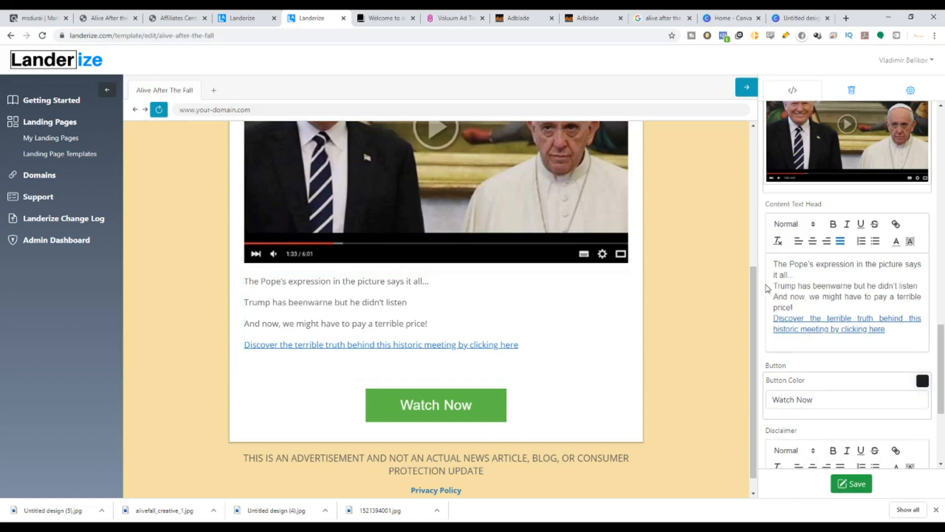
key(BackSpace)
text(warned)
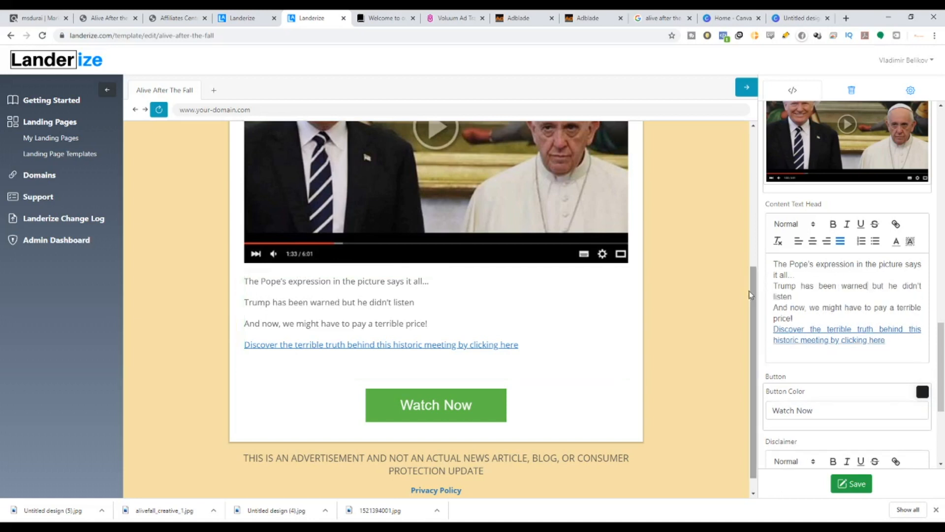
Replace the linked last line of the content text with plain text 'Discover the terible truth behind'.
drag(893, 354, 773, 329)
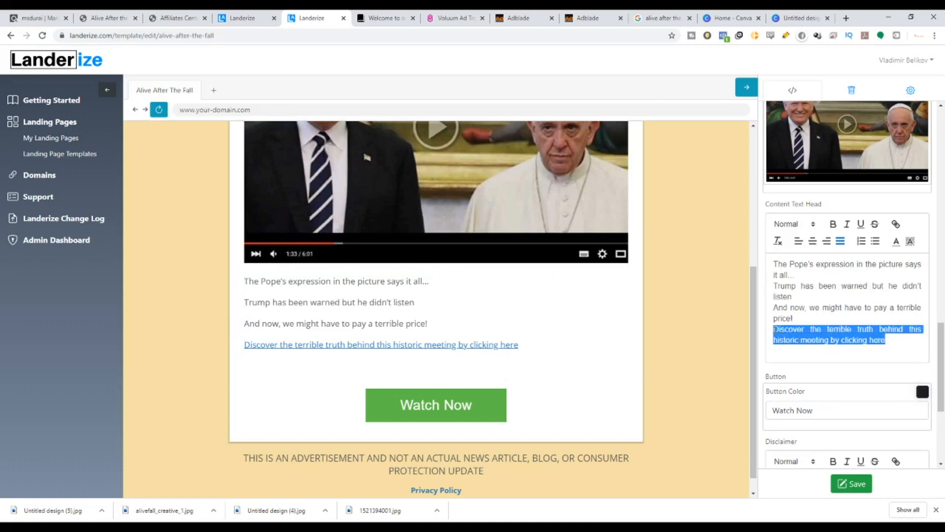
text(D)
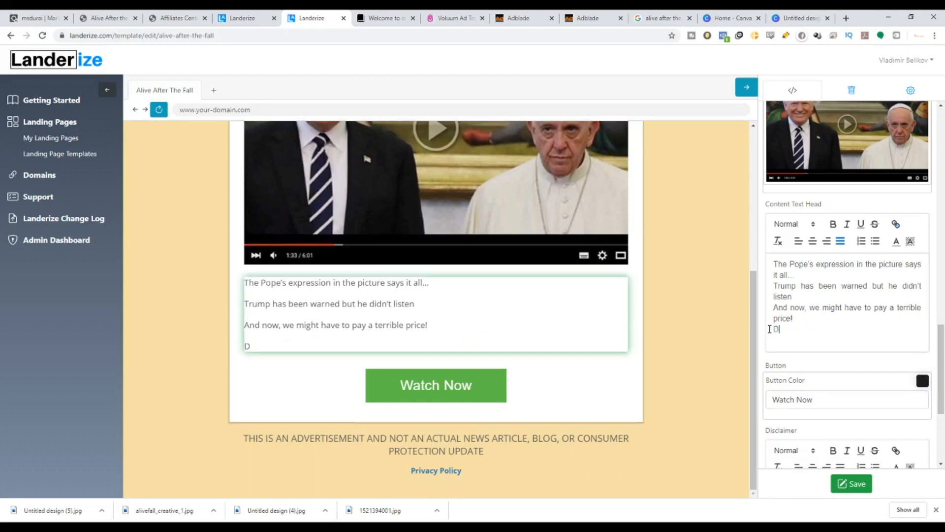
text(iscover t)
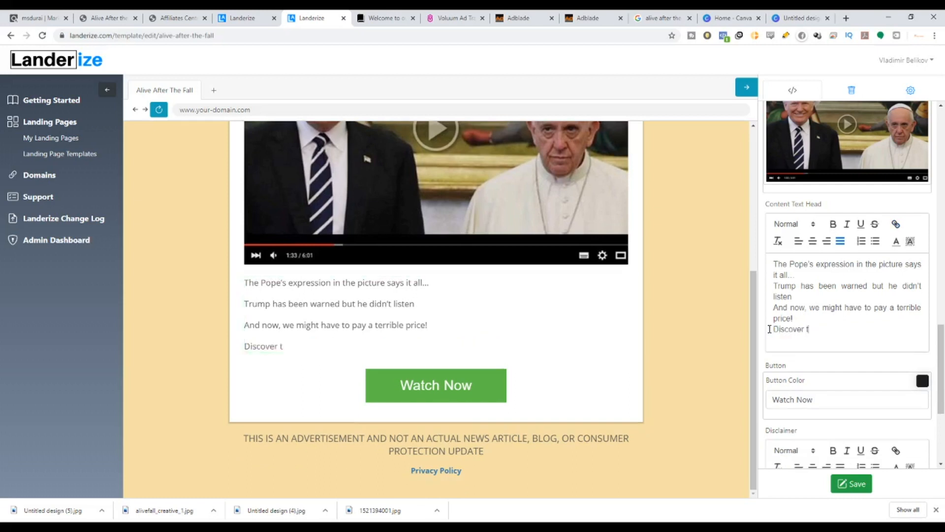
text(he terible truh)
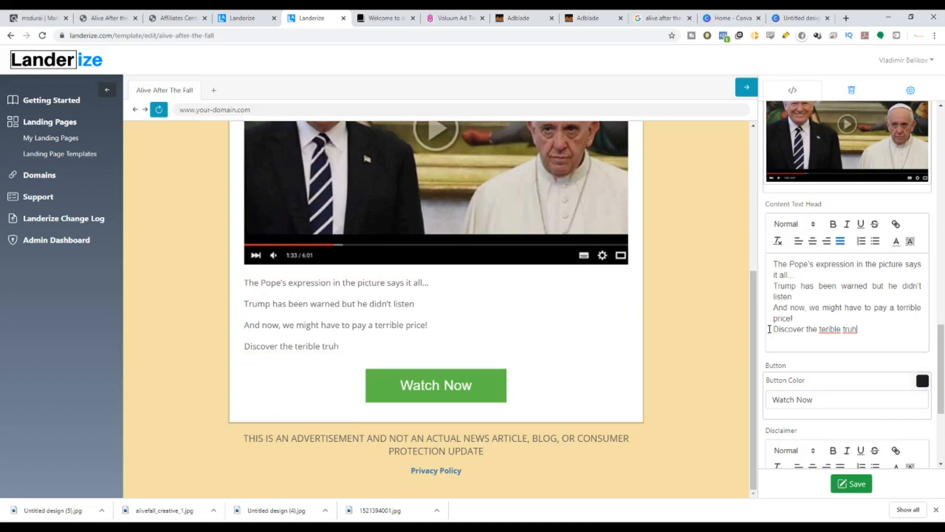
key(BackSpace)
text(th behind)
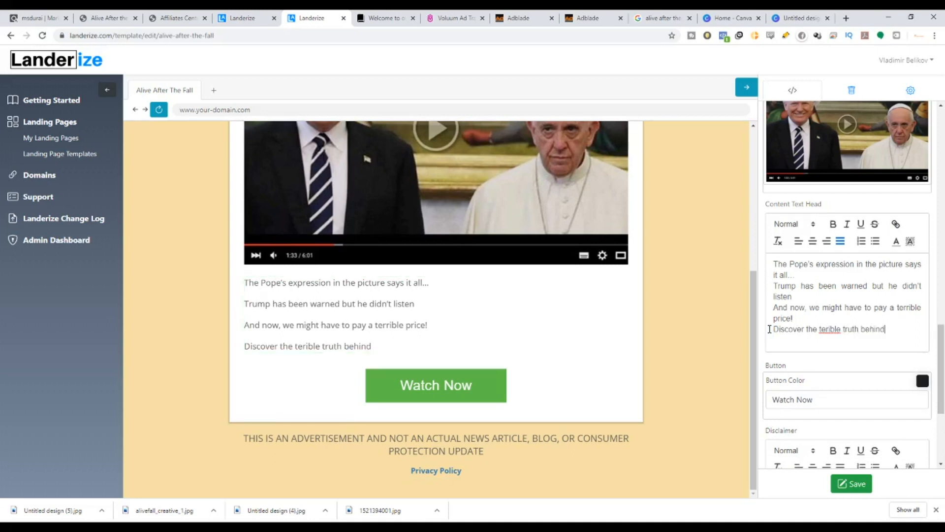
Check the original email line in the Affiliates Center tab and return to the page editor.
click(108, 18)
click(167, 20)
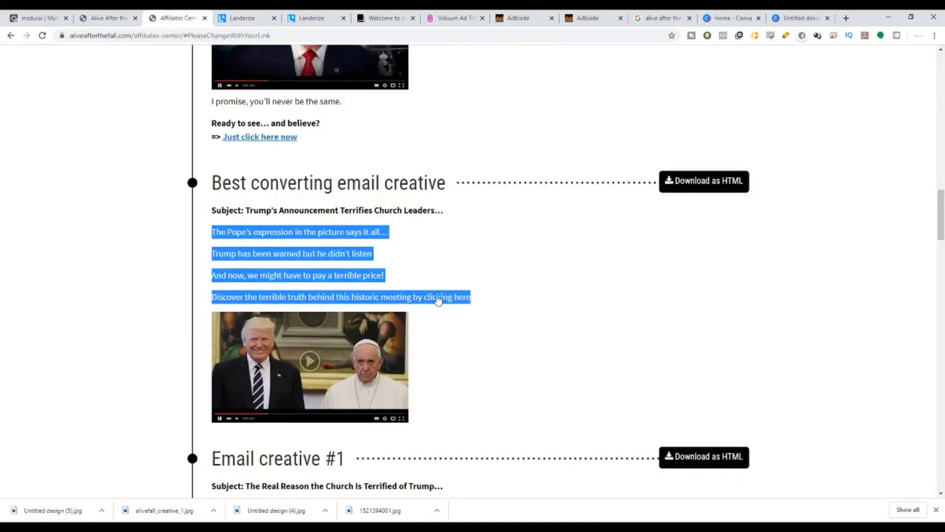
click(305, 13)
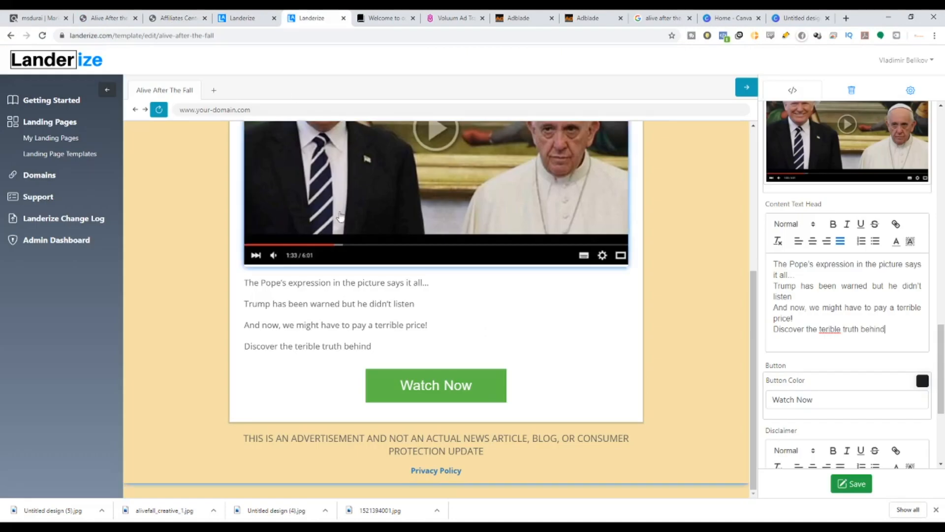
Correct the word 'terible' to 'terrible' in the last content line.
double_click(833, 330)
text(terrible)
click(890, 330)
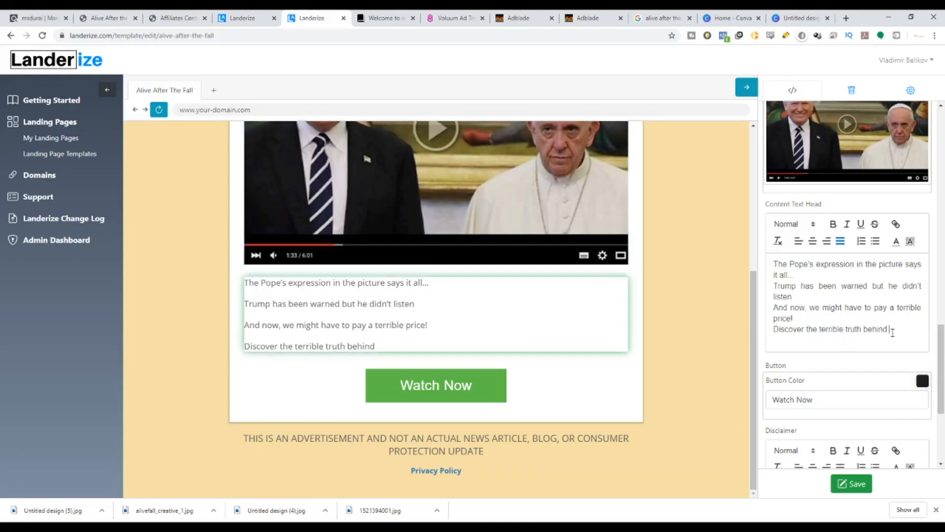
Finish the last line with 'the historical meeting by watching this video'.
text(historical)
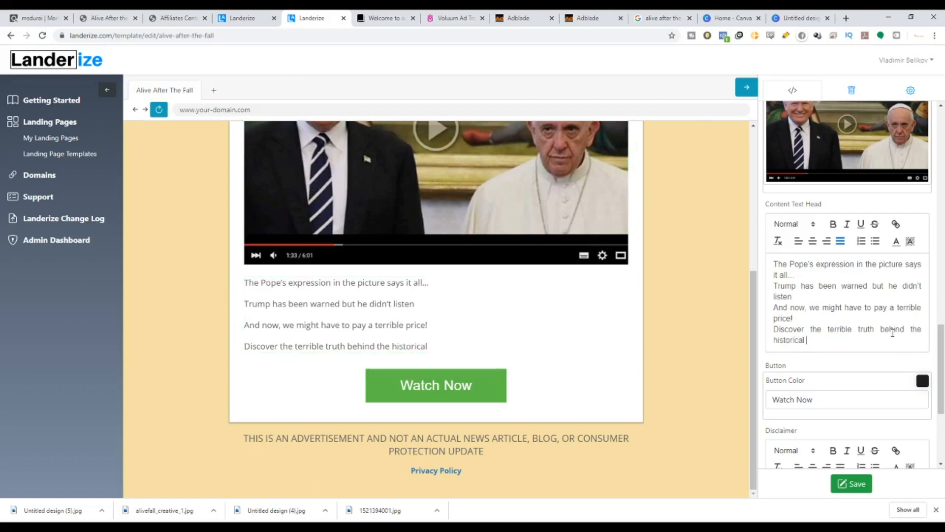
text( meeting bye)
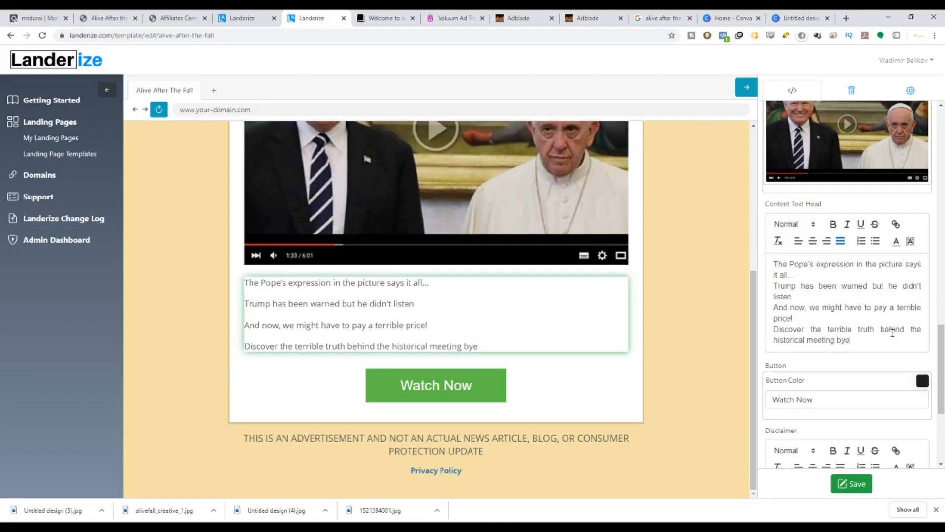
key(BackSpace)
text( watching this video)
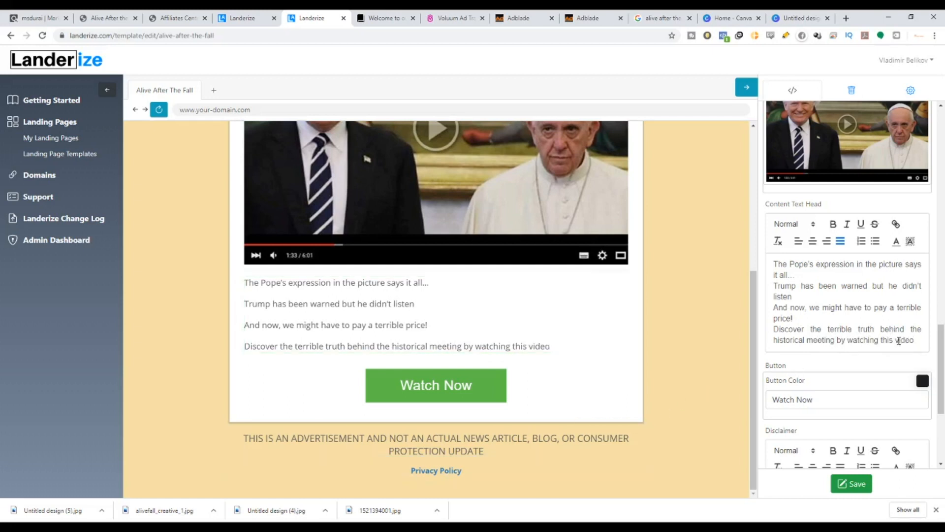
Make the words 'watching this video' in the last content line bold.
scroll(655, 354, up, 3)
scroll(494, 331, up, 2)
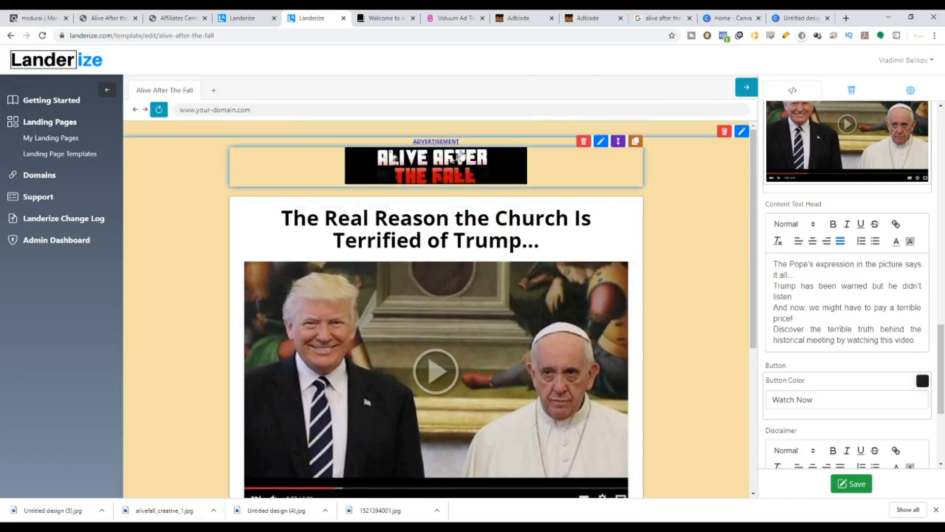
scroll(468, 344, down, 2)
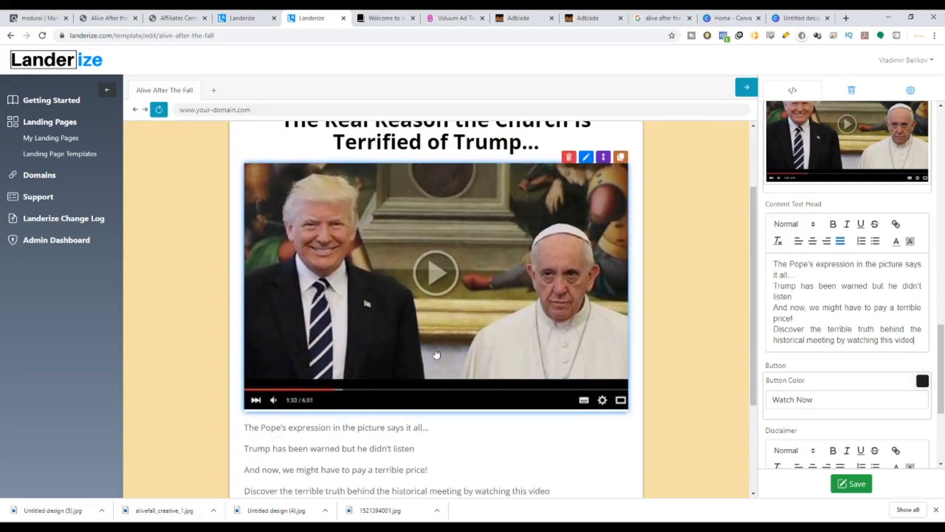
scroll(424, 404, down, 2)
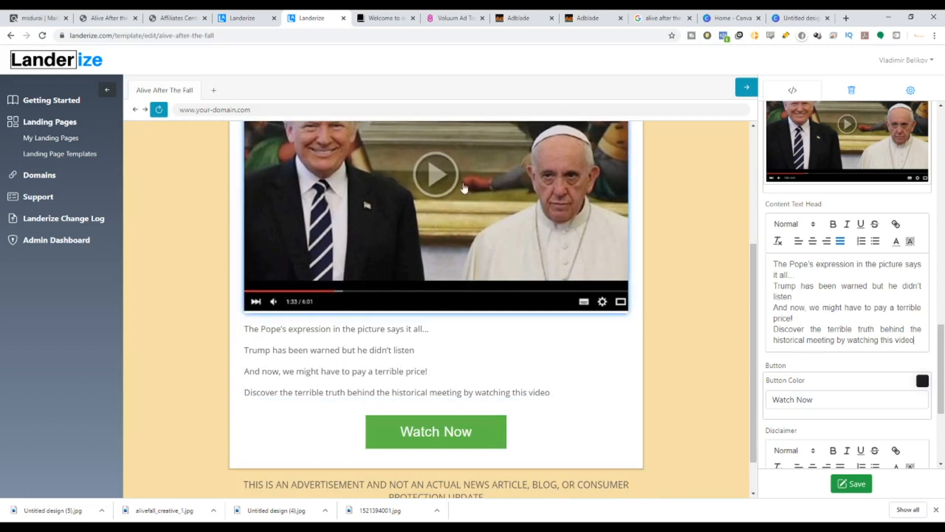
drag(918, 341, 852, 339)
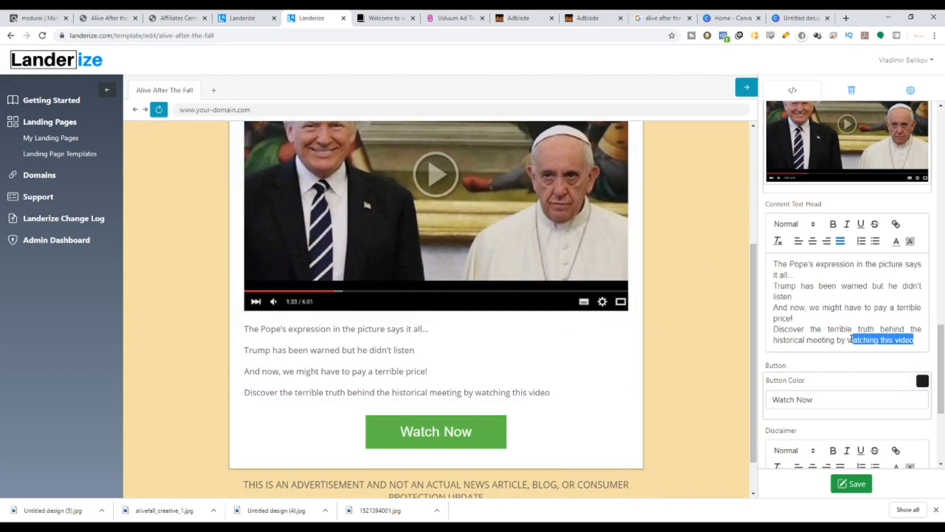
click(832, 224)
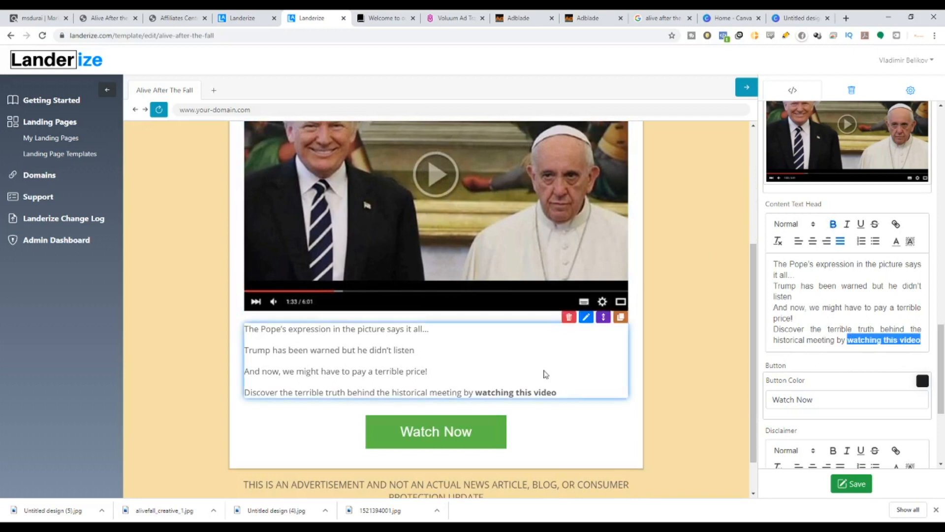
Link the whole last content line to the ClickBank affiliate link pasted into the link field.
drag(922, 340, 775, 325)
click(897, 226)
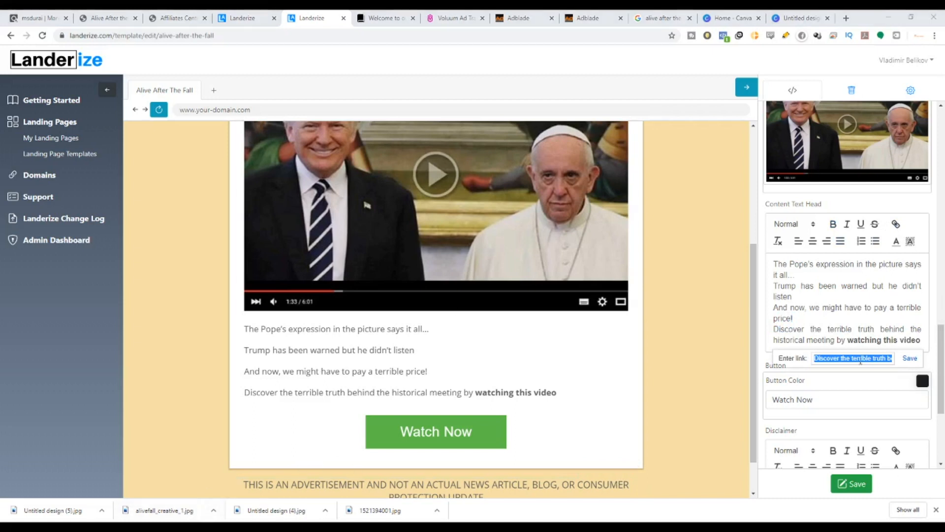
click(832, 359)
key(ctrl+a)
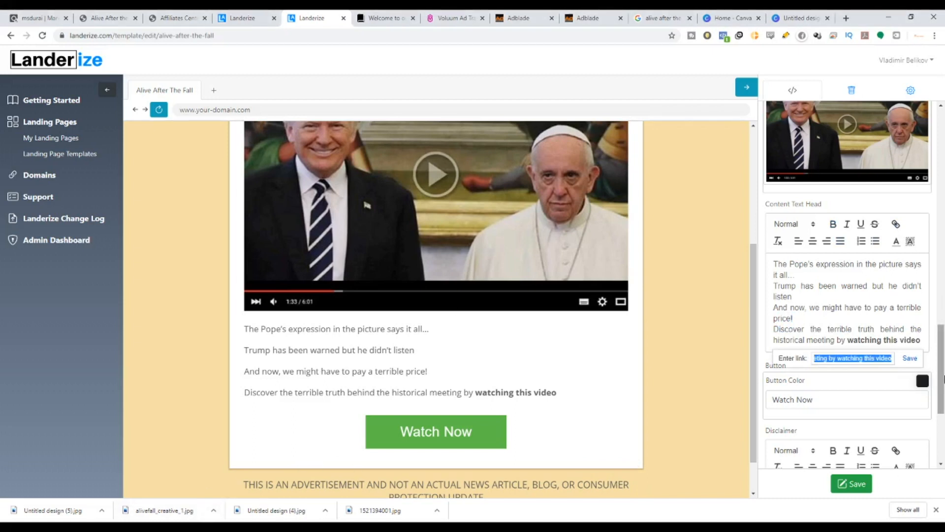
key(ctrl+v)
click(910, 359)
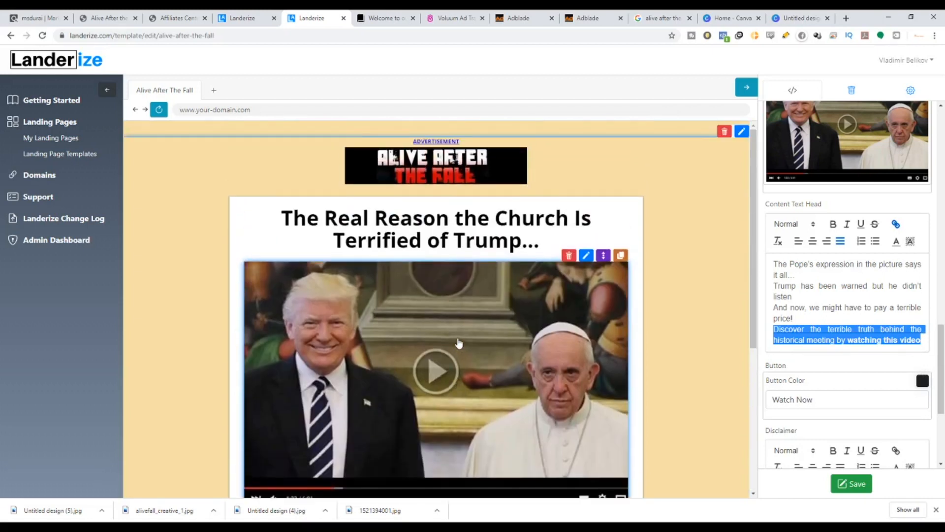
Set the Watch Now button colour to near-black #151414.
scroll(453, 359, down, 1)
scroll(844, 394, down, 2)
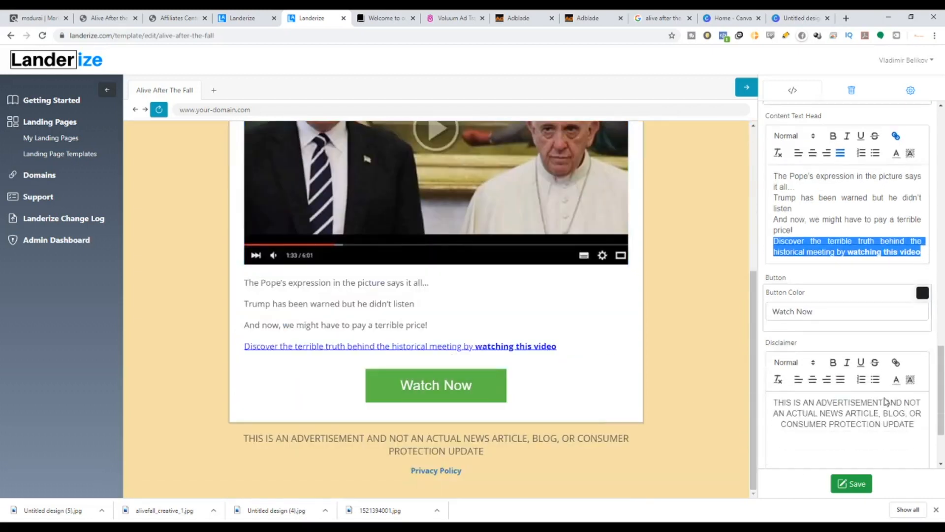
click(922, 283)
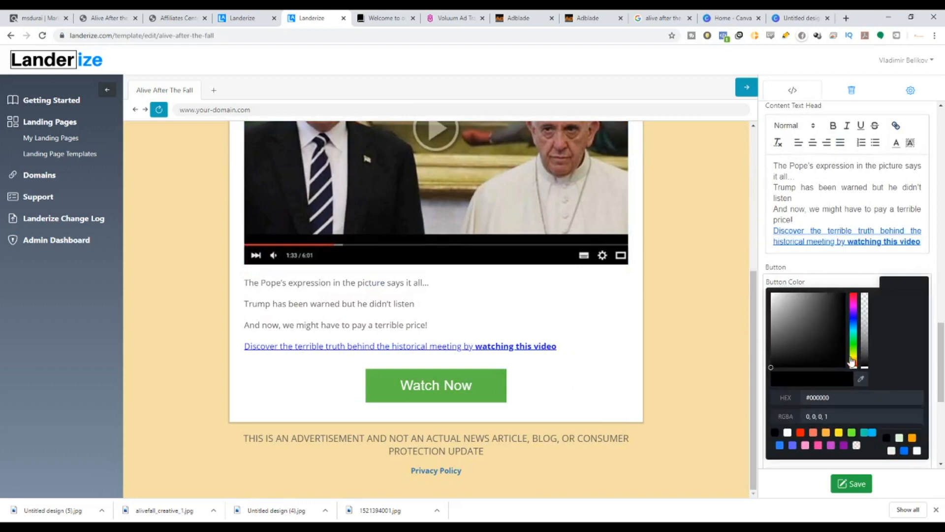
drag(851, 362, 854, 294)
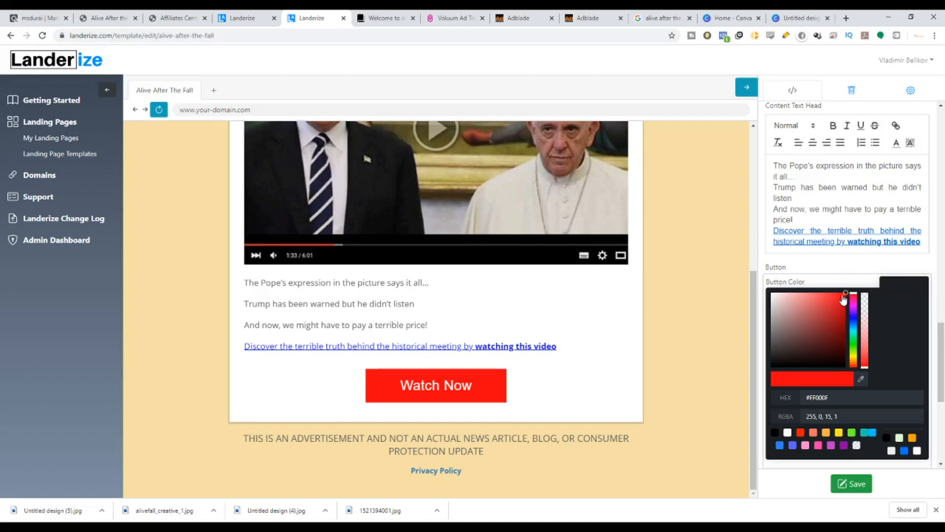
drag(845, 297, 774, 370)
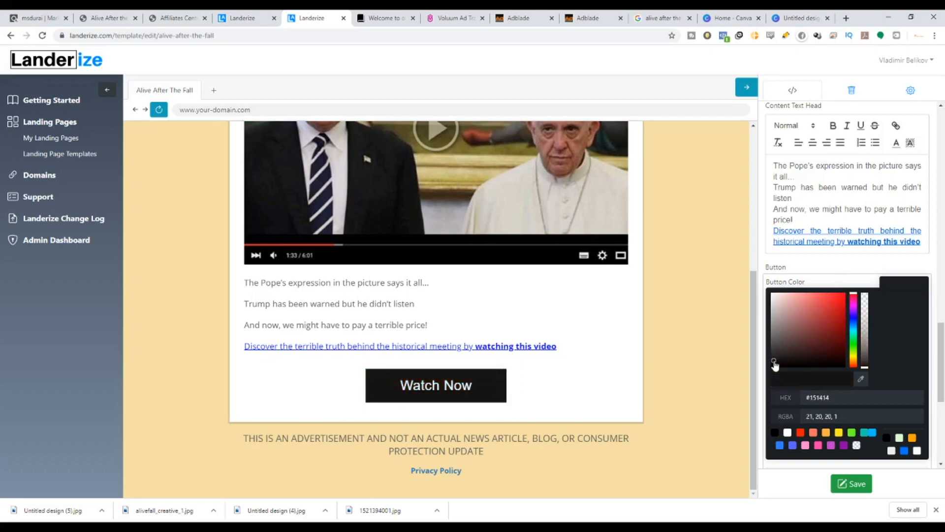
click(182, 353)
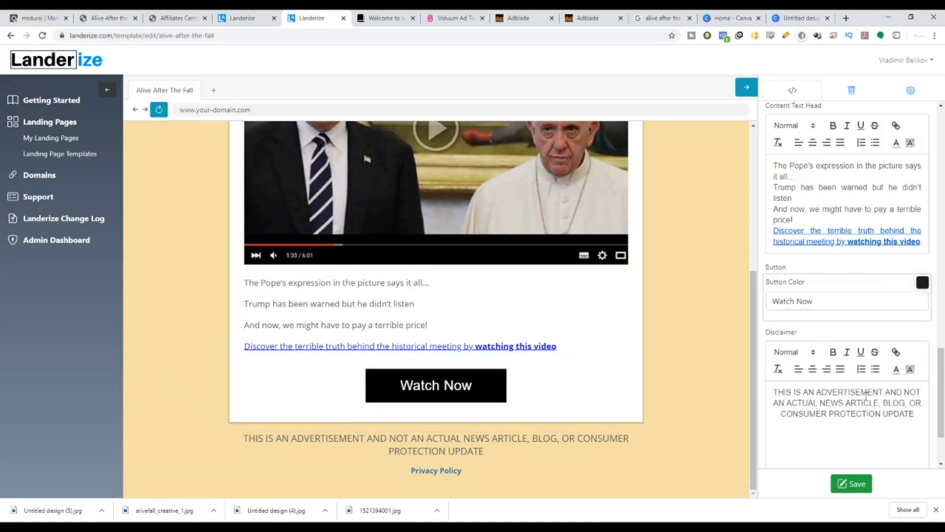
Open the page settings and set the page background colour to dark grey #242424.
scroll(838, 309, down, 2)
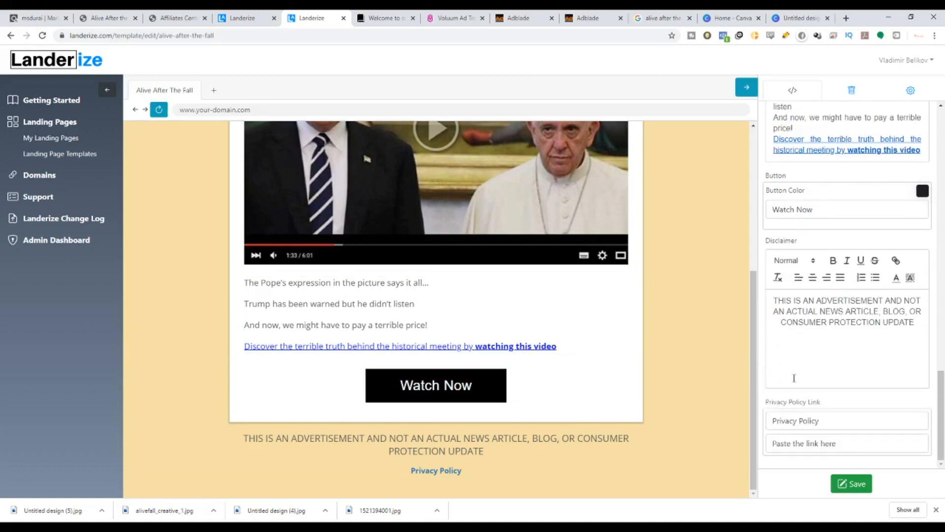
scroll(414, 433, up, 5)
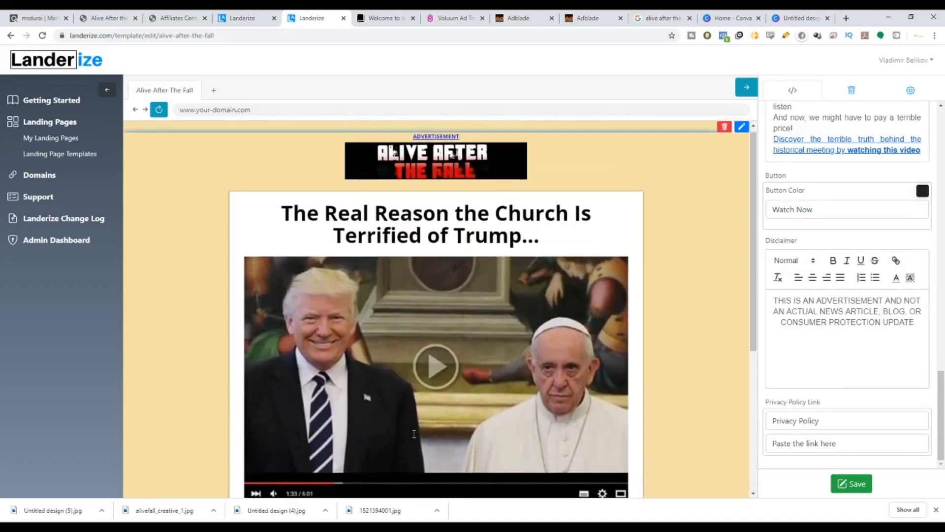
scroll(822, 143, up, 2)
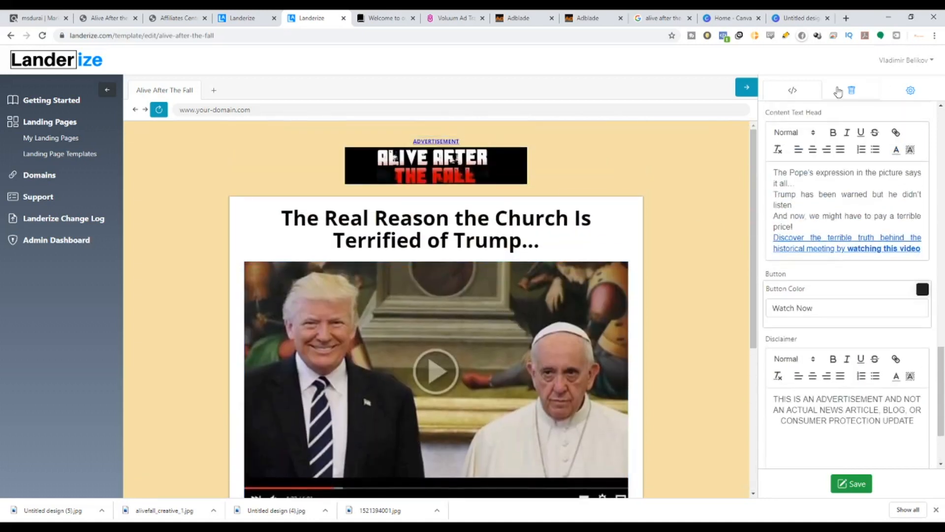
click(838, 92)
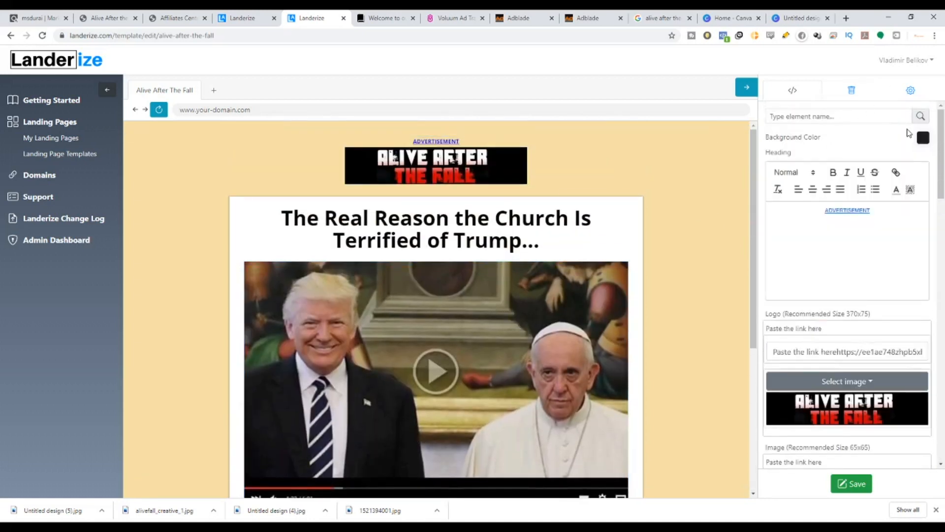
click(921, 138)
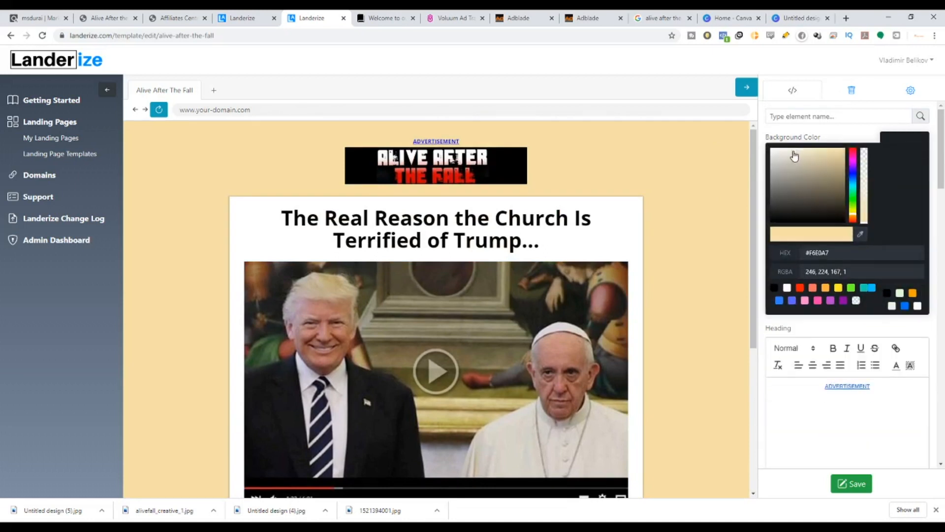
drag(795, 154, 771, 160)
click(764, 175)
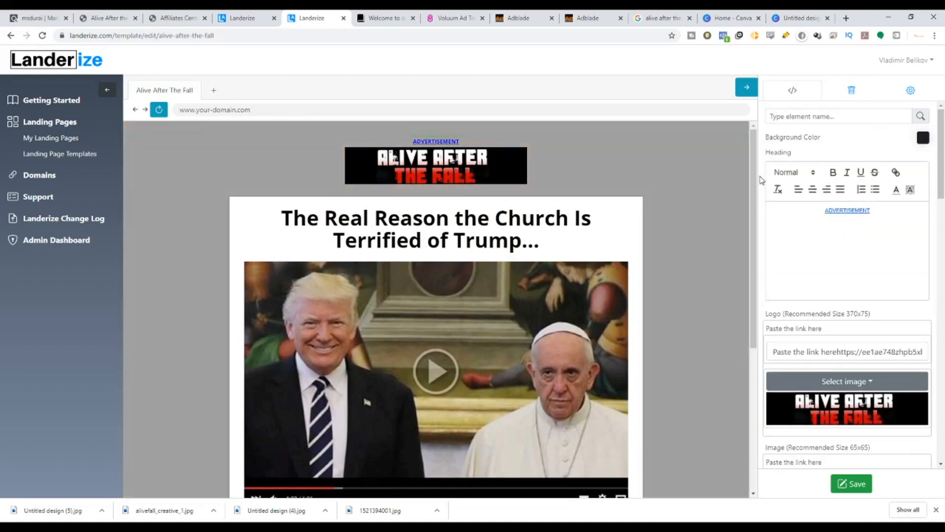
click(928, 138)
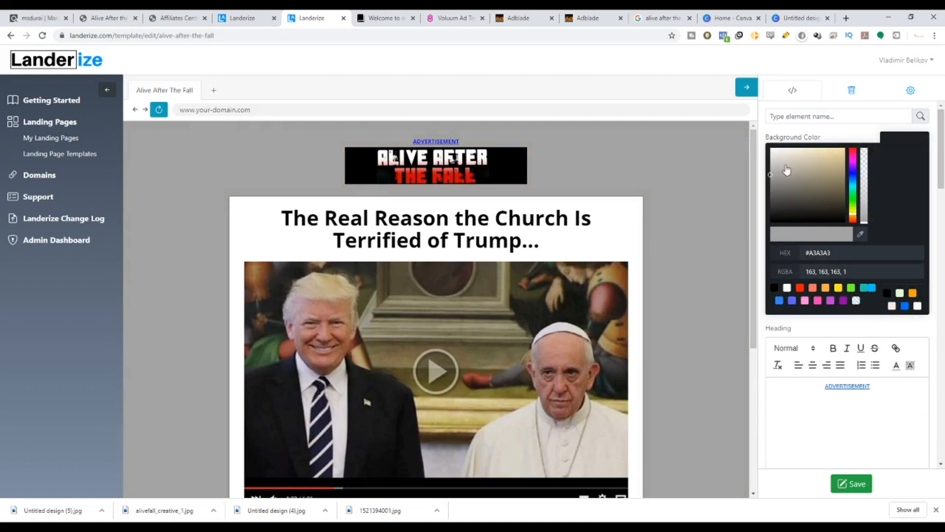
drag(771, 175, 775, 219)
click(689, 295)
scroll(477, 337, down, 5)
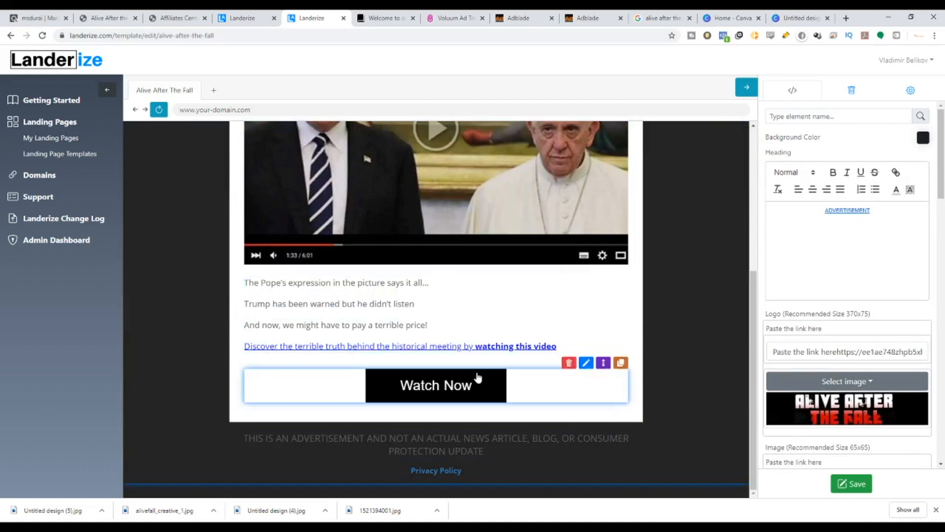
Darken the page background colour further to nearly black.
scroll(747, 248, up, 2)
scroll(746, 247, up, 2)
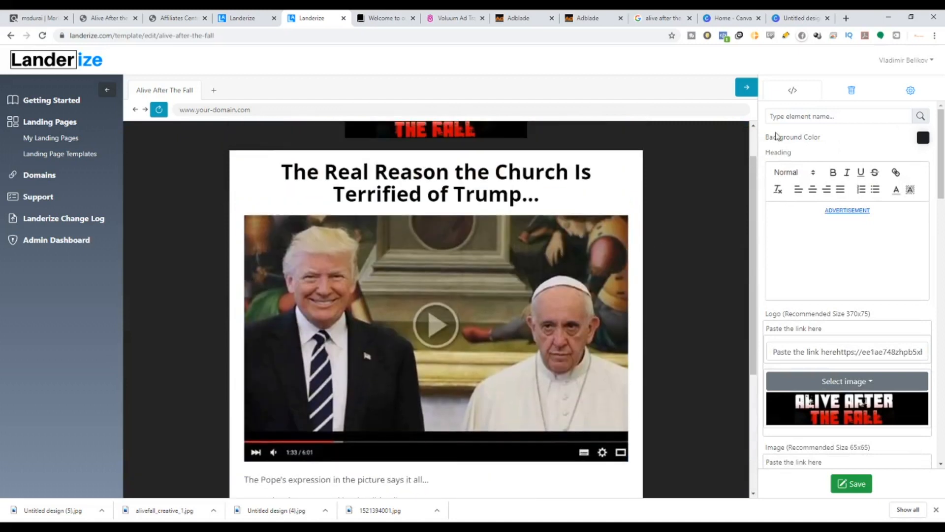
click(923, 137)
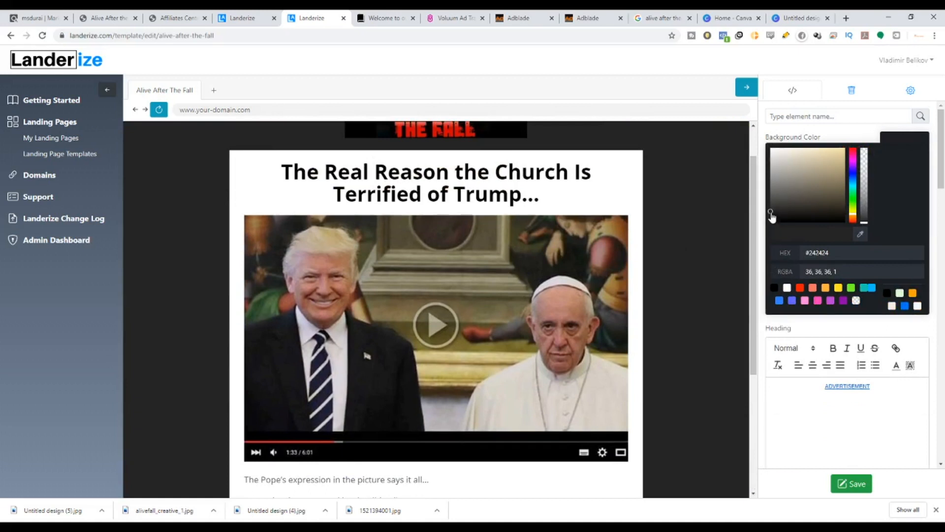
drag(771, 217, 775, 226)
scroll(382, 420, down, 4)
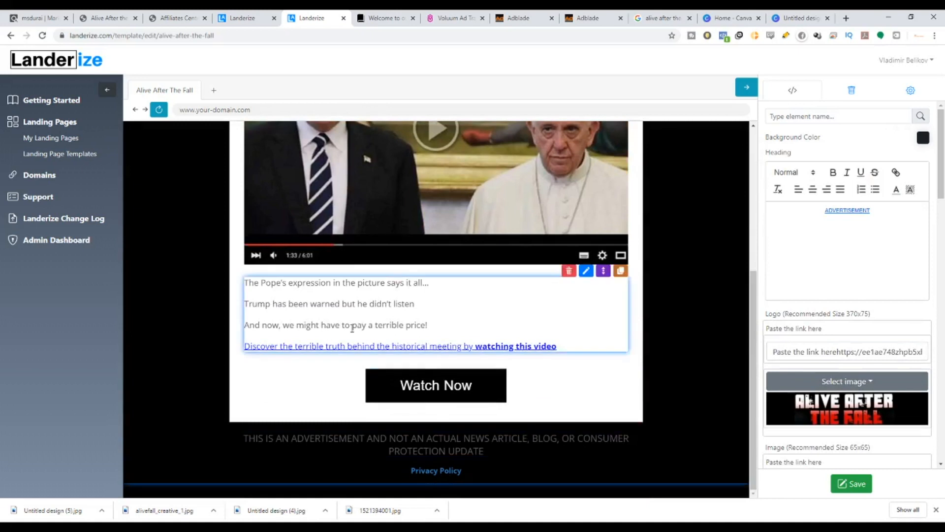
Make the ADVERTISEMENT heading text white and set its style to Heading 4.
scroll(435, 403, up, 4)
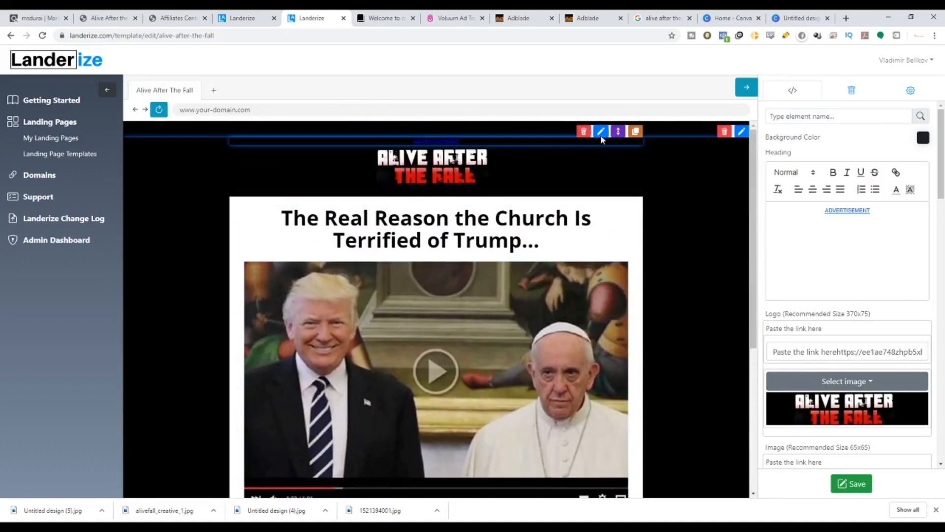
click(601, 131)
drag(880, 199, 819, 196)
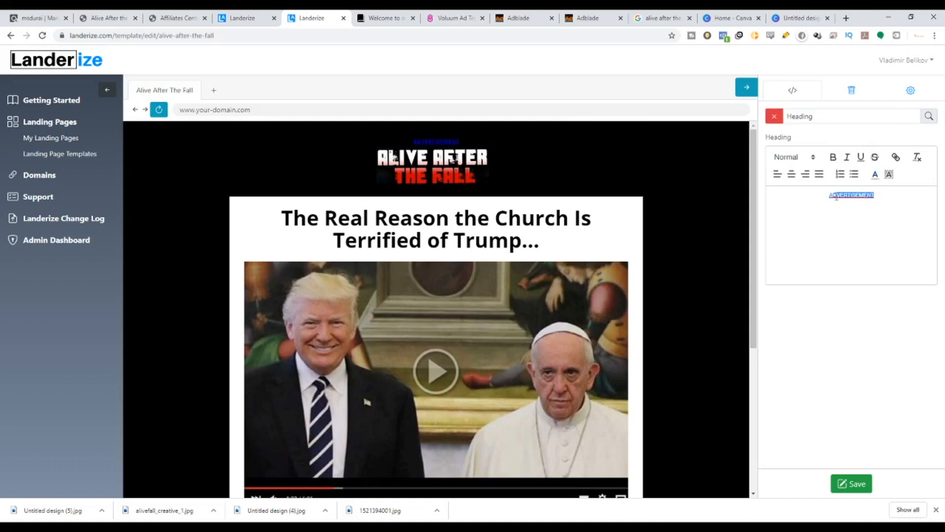
click(874, 175)
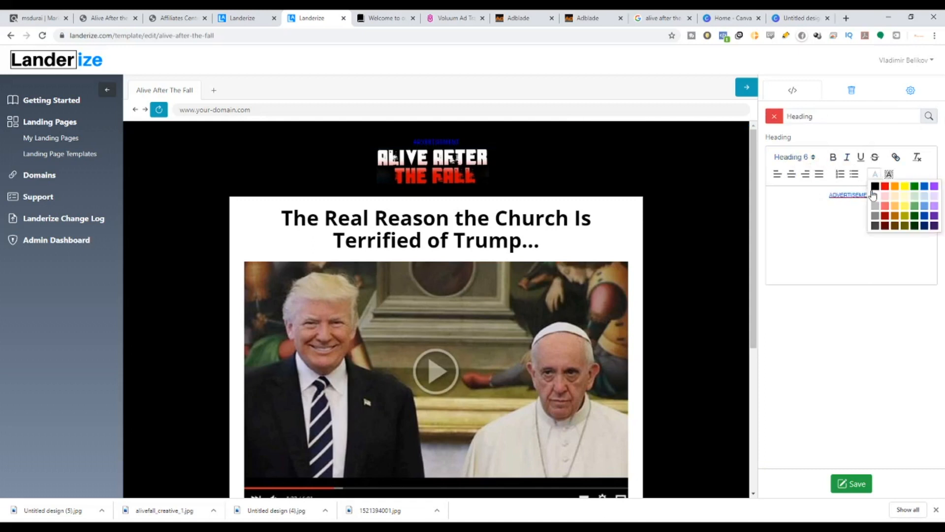
click(872, 199)
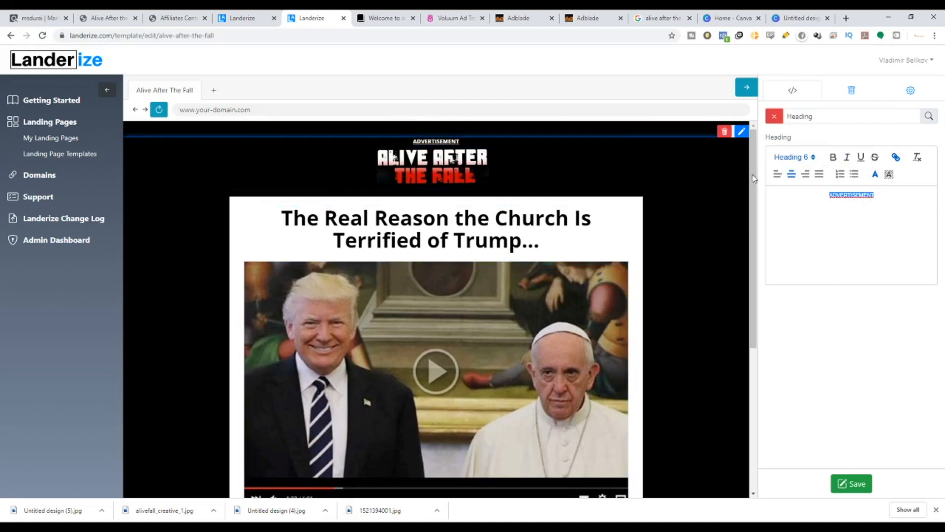
click(814, 158)
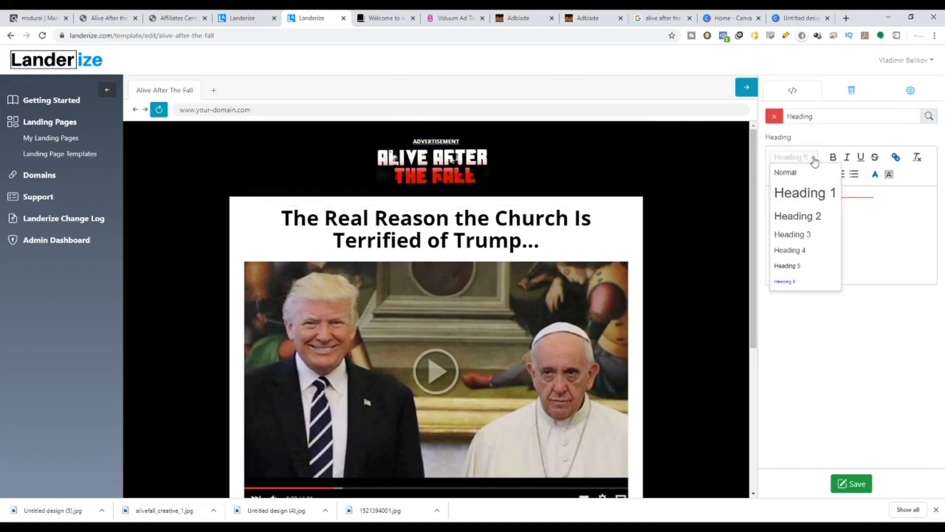
click(790, 250)
Delete the Privacy Policy link block beneath the disclaimer.
scroll(391, 320, down, 5)
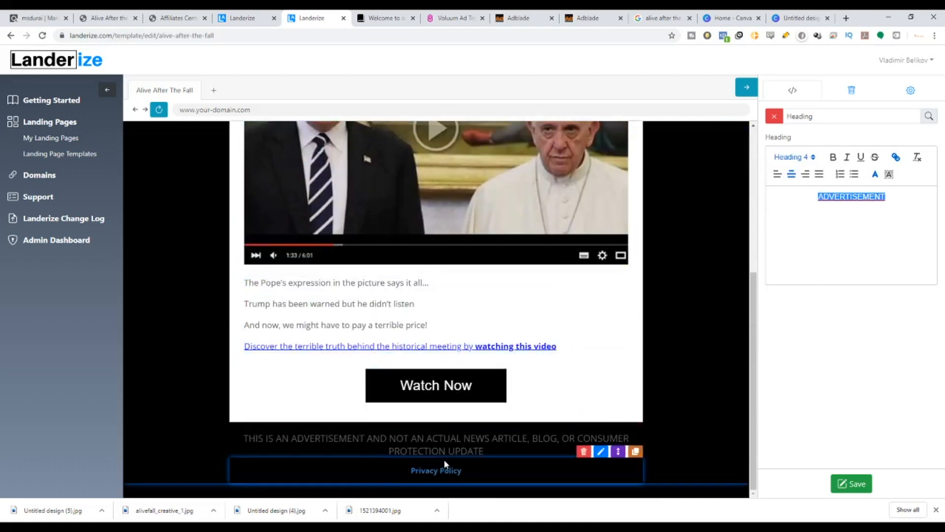
click(600, 431)
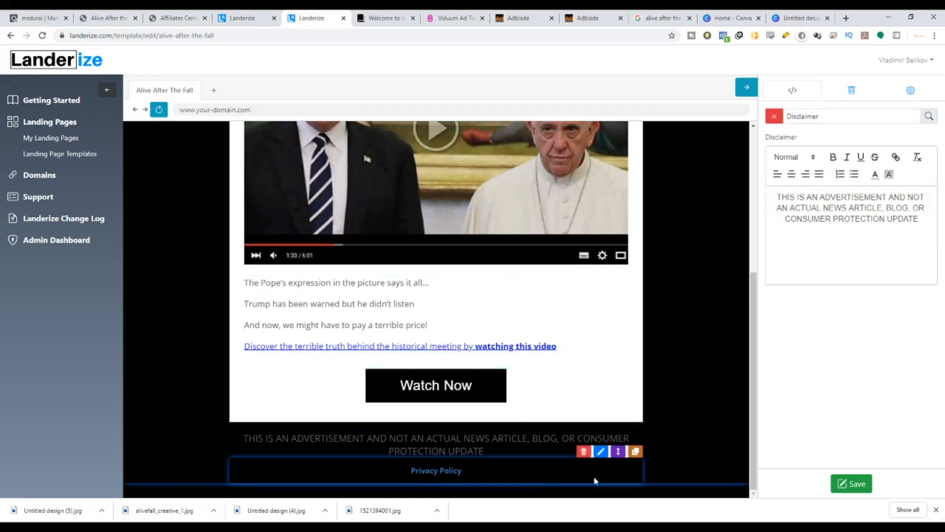
click(600, 450)
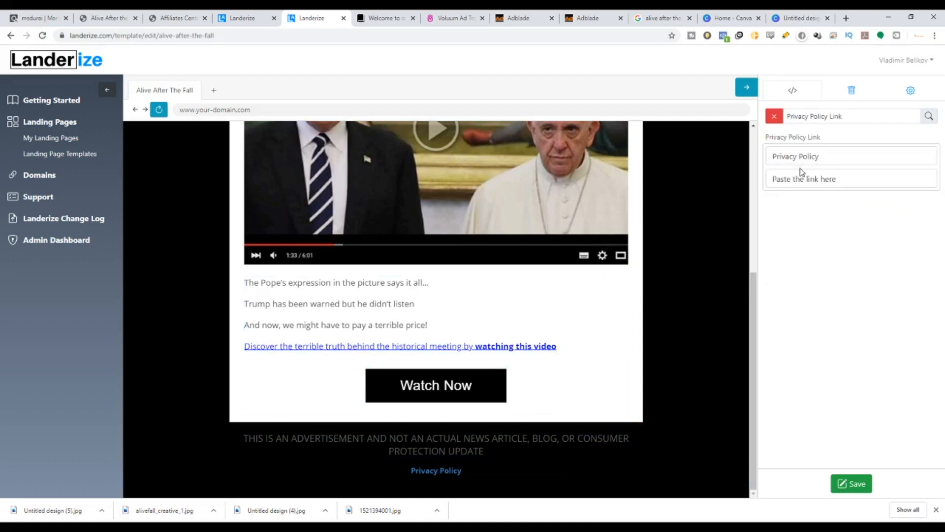
click(774, 116)
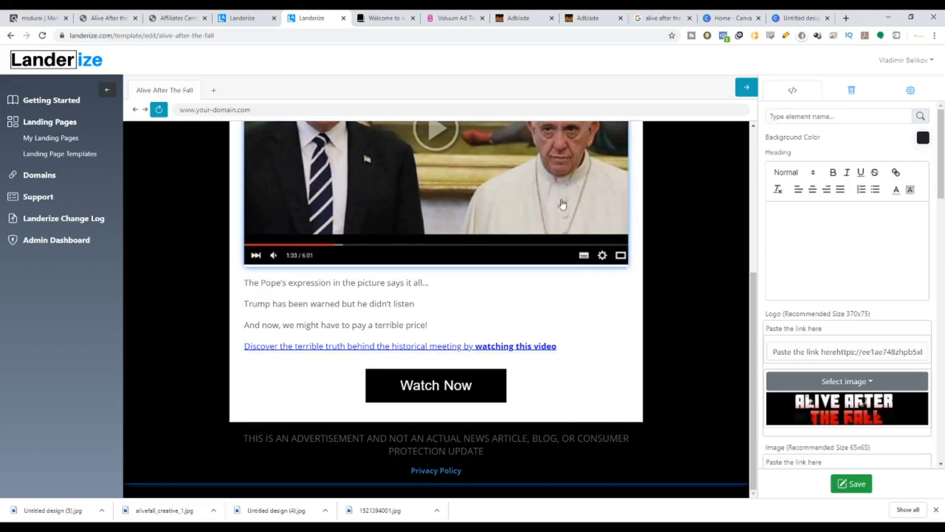
click(518, 18)
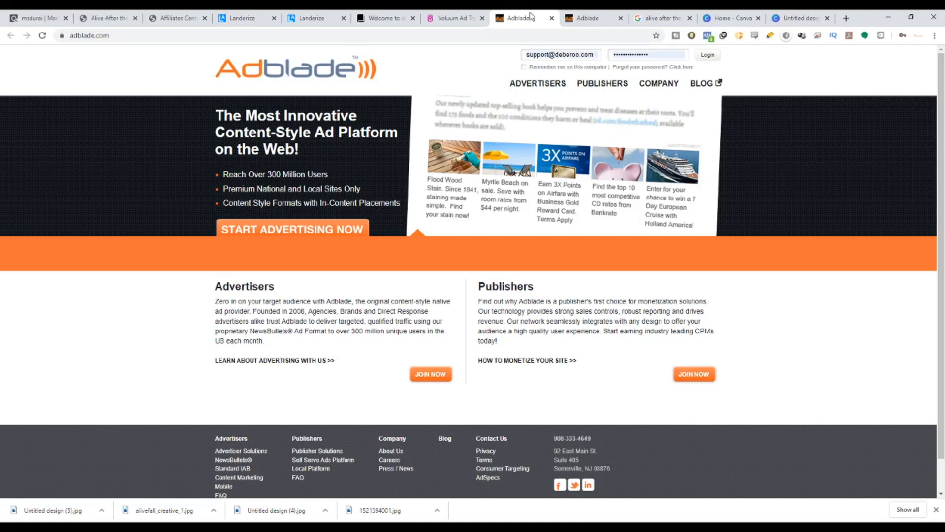
click(311, 13)
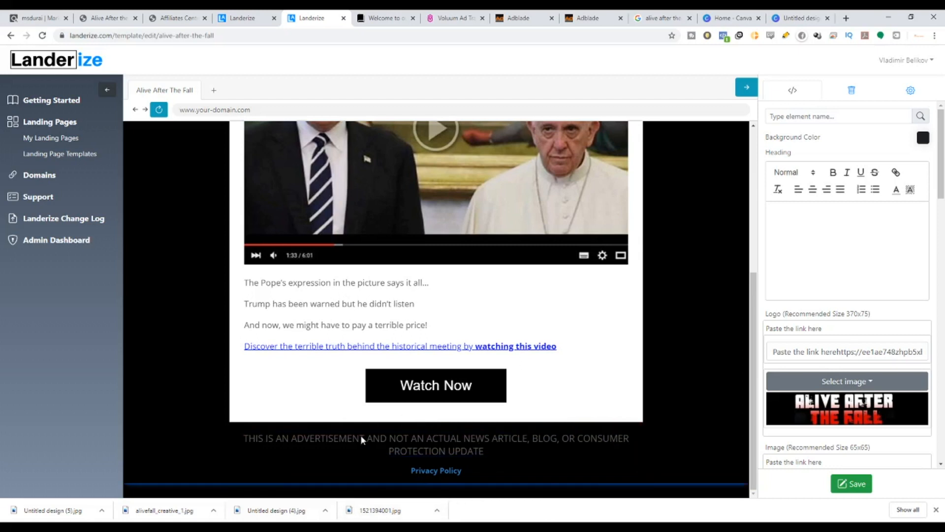
mouse_move(532, 474)
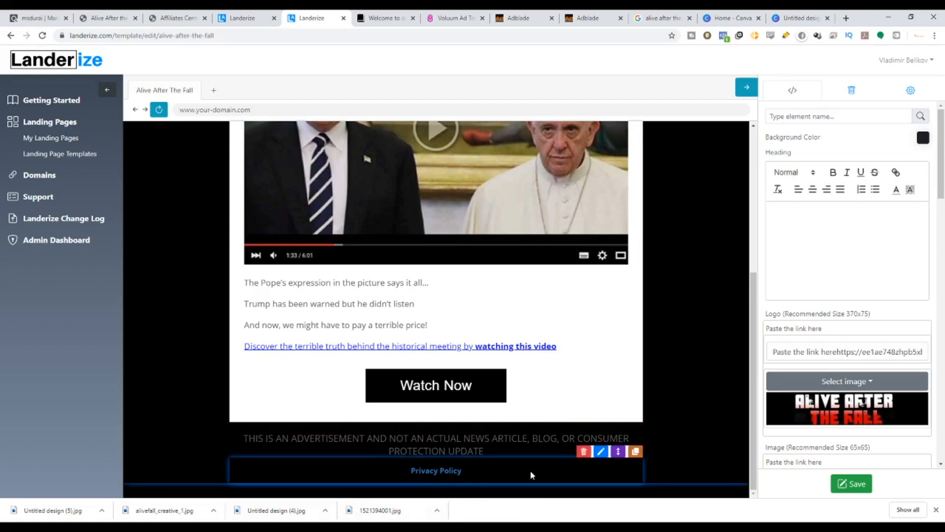
click(584, 452)
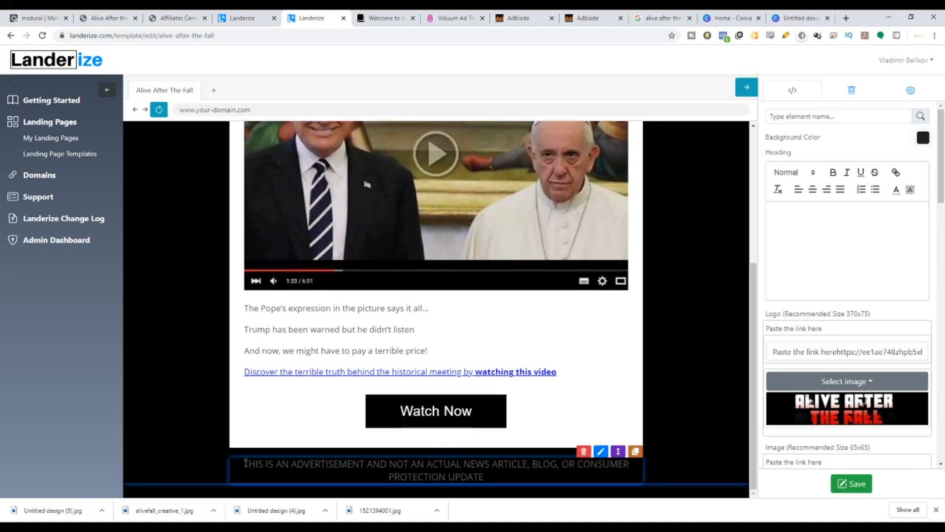
Make the disclaimer text at the bottom of the page white.
drag(246, 463, 599, 478)
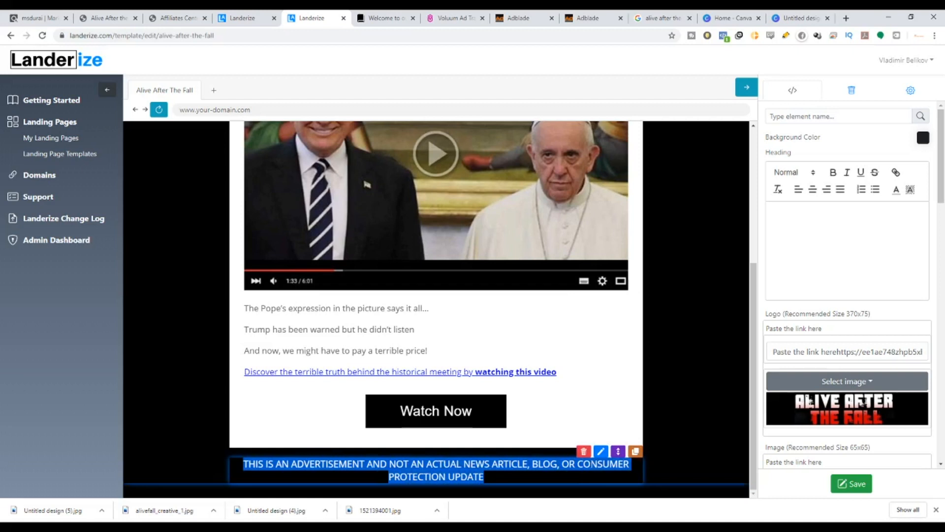
click(601, 451)
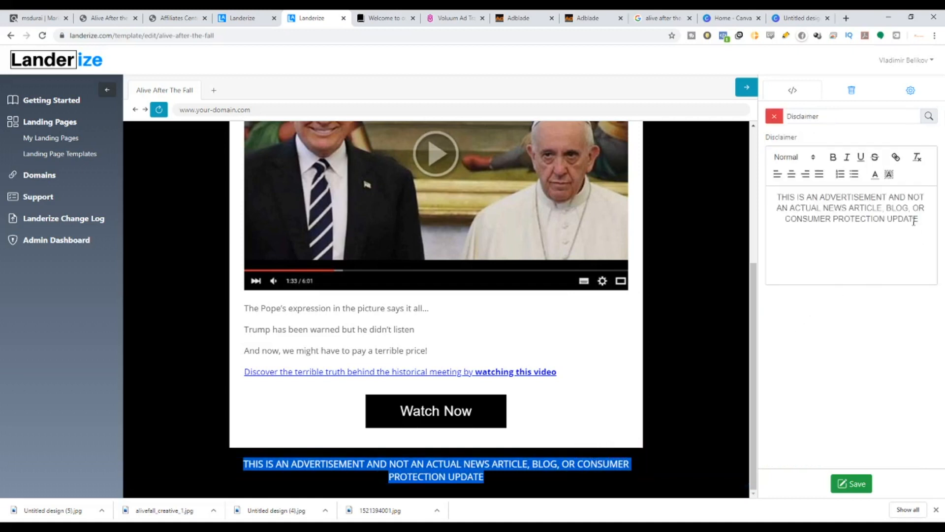
drag(914, 221, 777, 196)
click(875, 174)
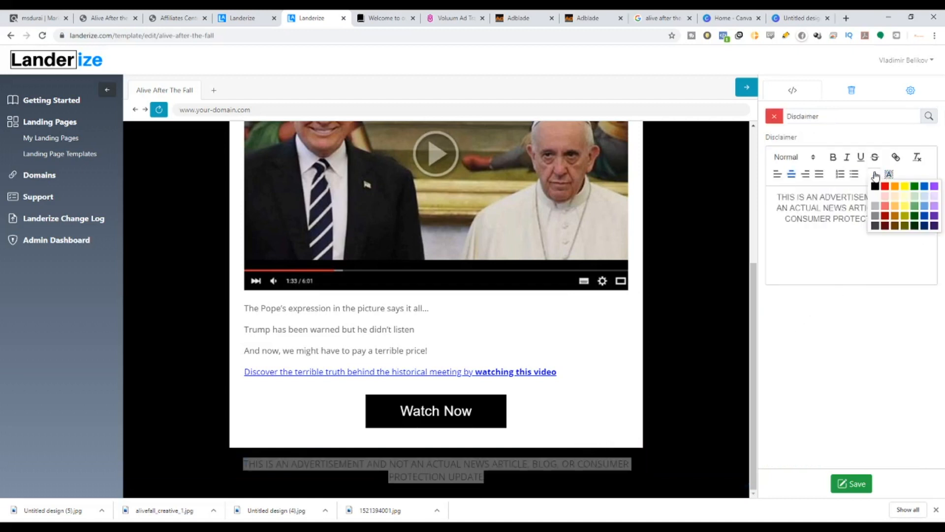
click(875, 196)
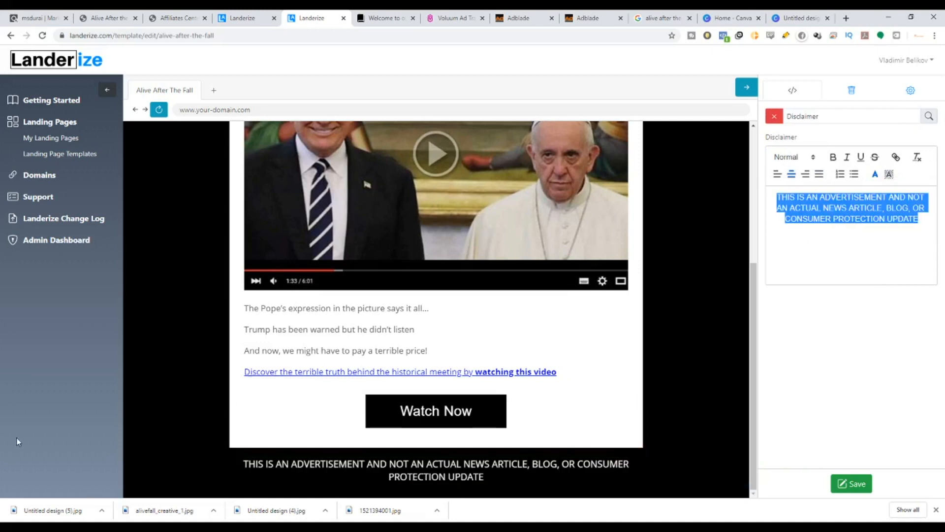
Save the landing page template.
scroll(457, 434, up, 3)
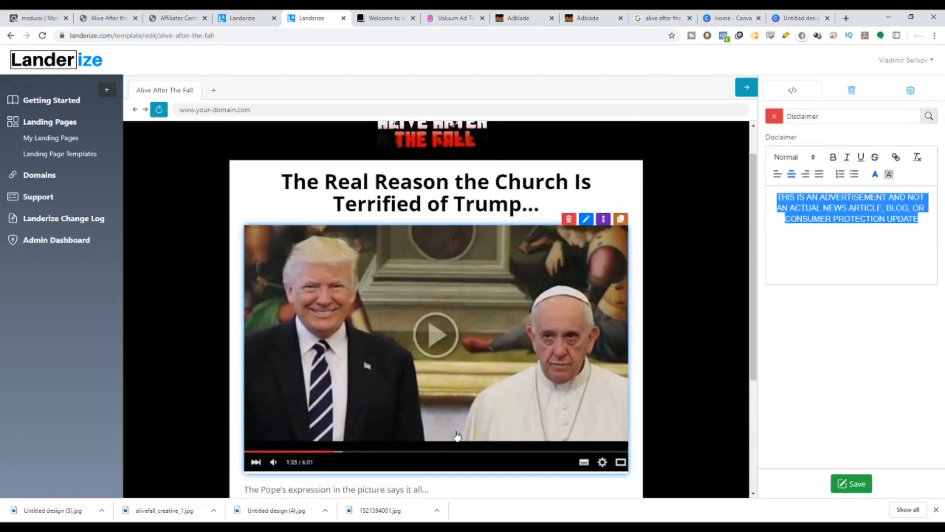
scroll(457, 435, up, 1)
scroll(686, 308, down, 4)
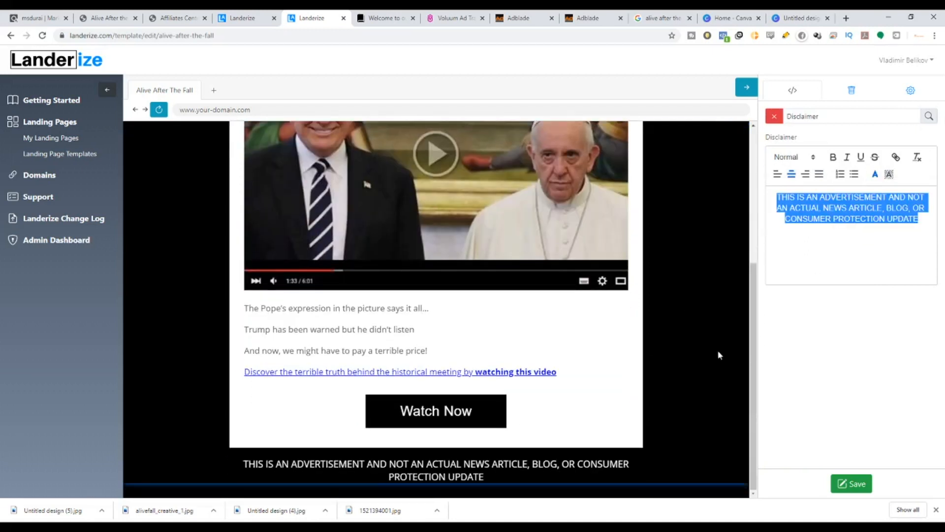
scroll(717, 365, up, 4)
scroll(717, 377, down, 1)
scroll(718, 369, up, 2)
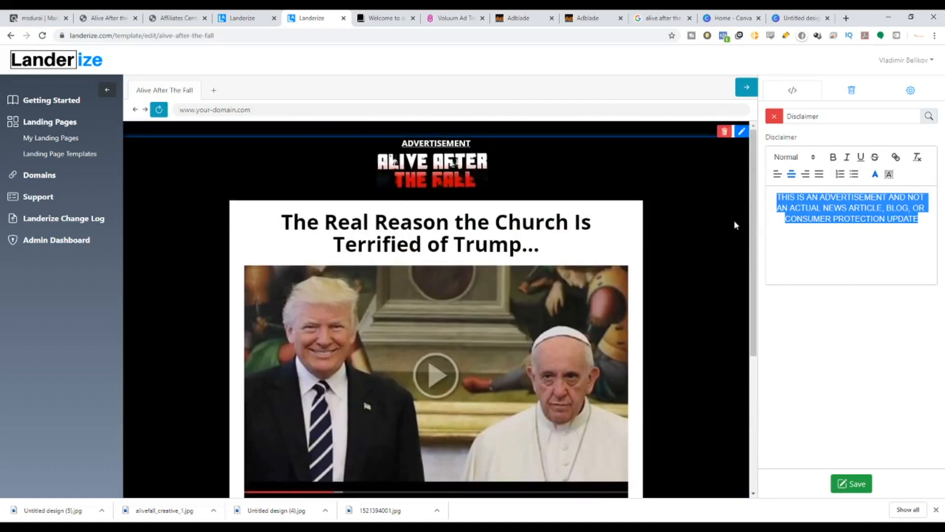
click(869, 486)
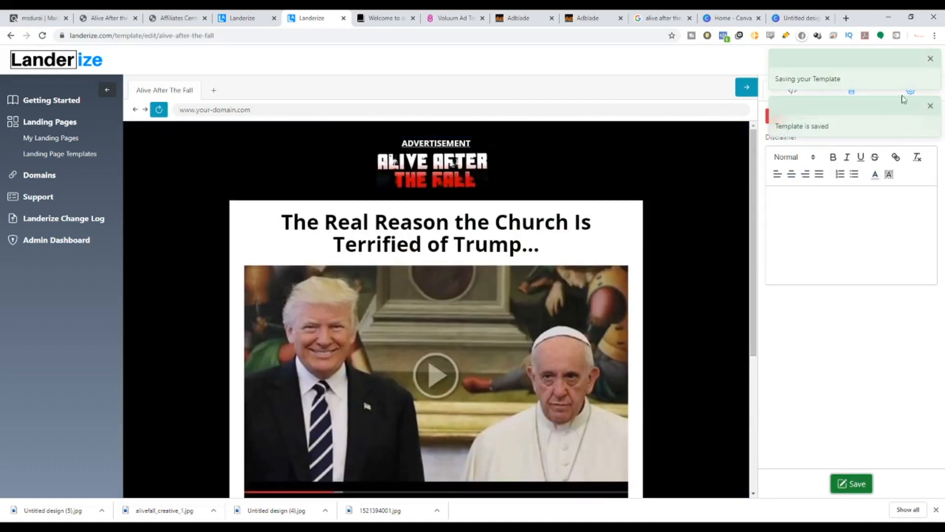
click(930, 107)
click(930, 59)
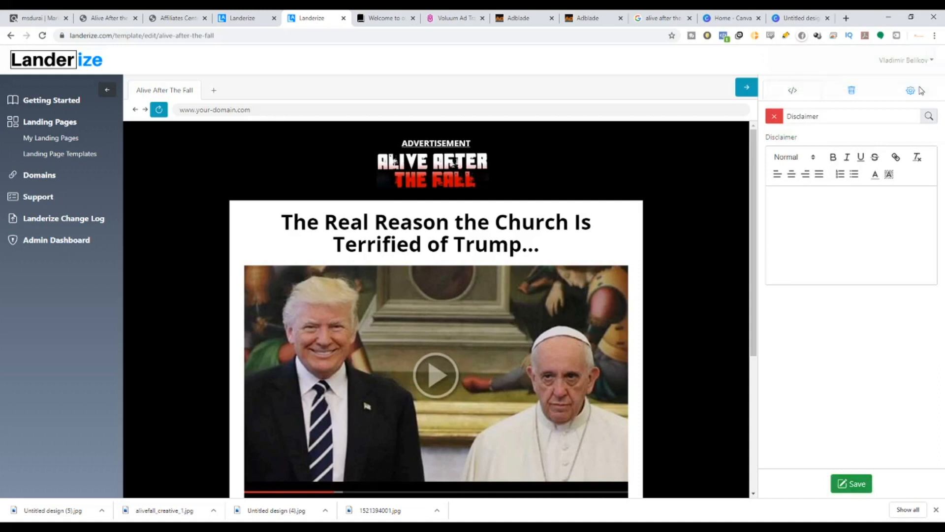
Set the page's Destination URL to the pasted ClickBank affiliate link and save the template.
click(917, 91)
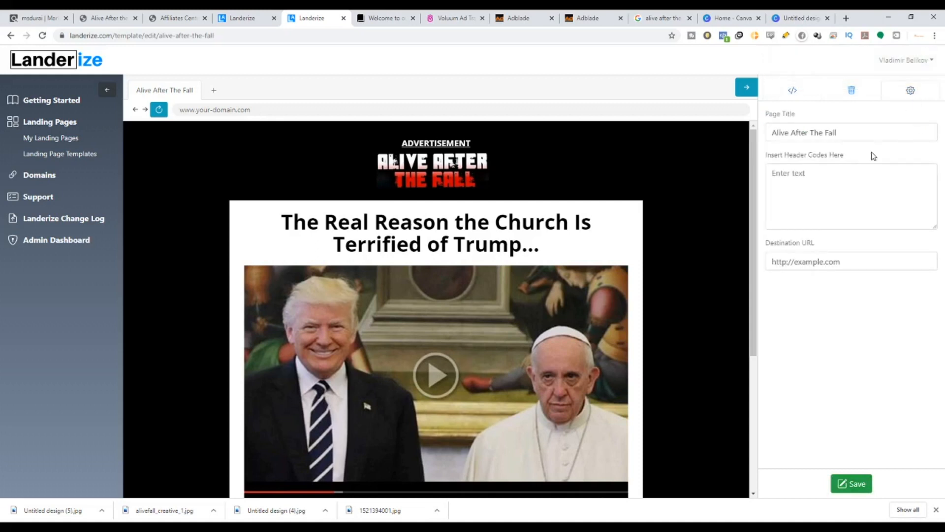
triple_click(869, 131)
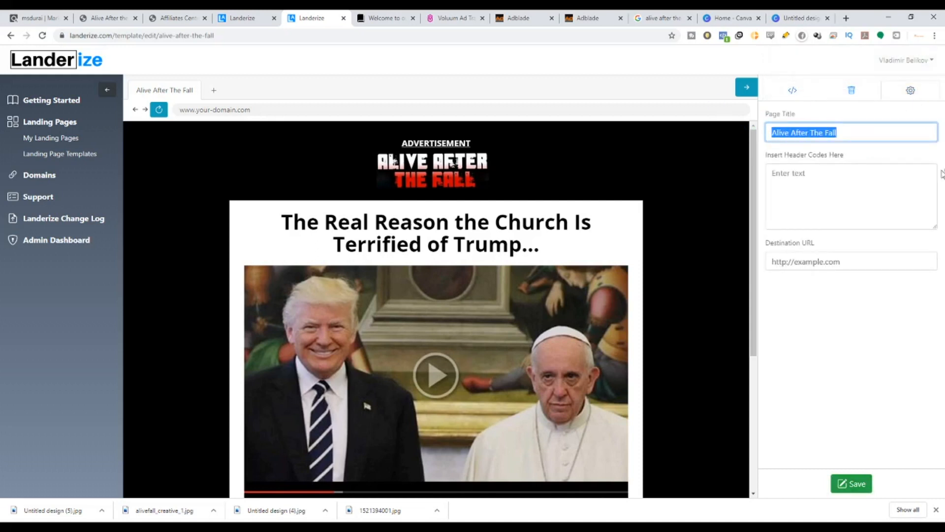
triple_click(854, 262)
click(296, 526)
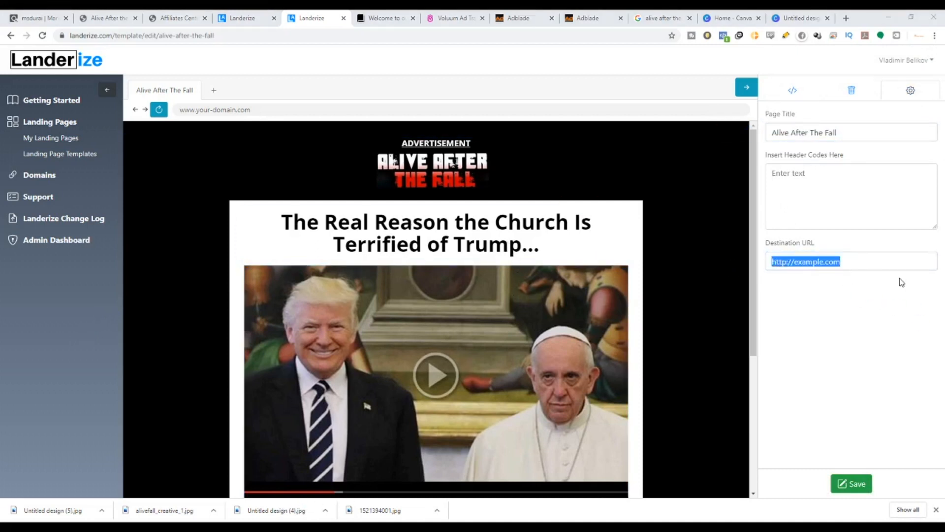
click(873, 272)
drag(861, 263, 763, 259)
text(https://1ae748zhpb5xbvsc2zp7y89l.hop.clickbank.net/)
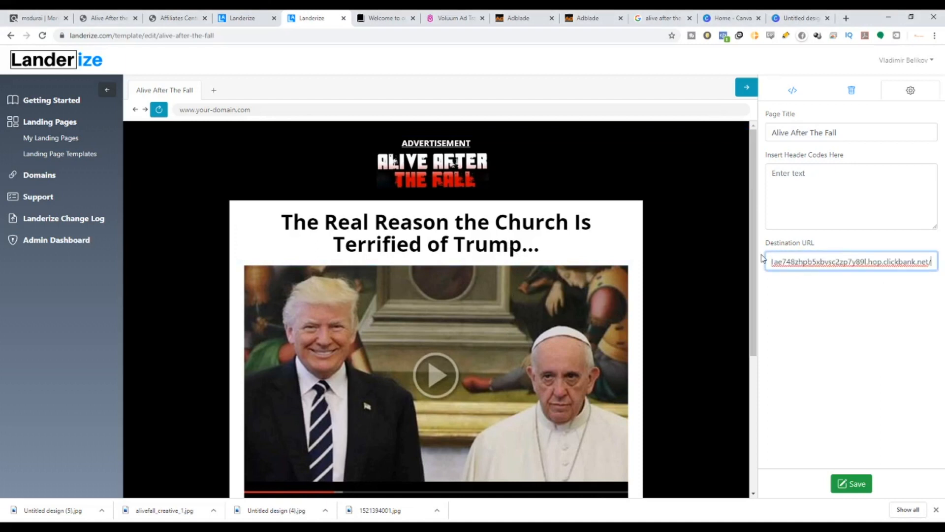
scroll(475, 415, down, 5)
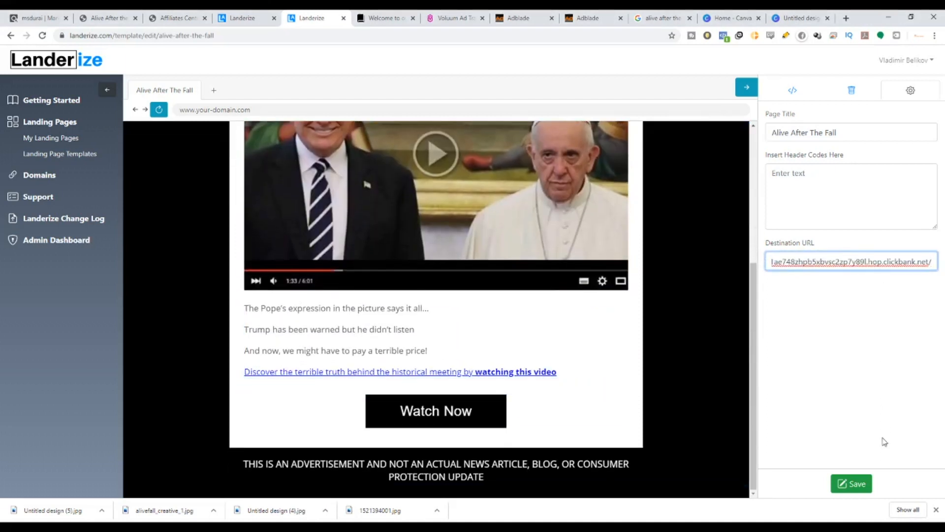
click(855, 483)
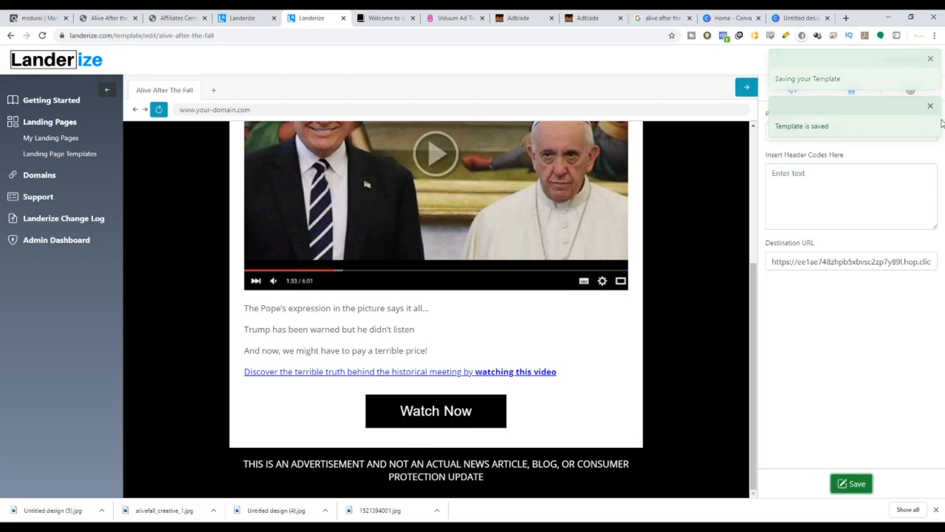
click(930, 58)
Publish the Alive After The Fall landing page to the dev-landerize domain from the landing pages list.
scroll(525, 220, up, 5)
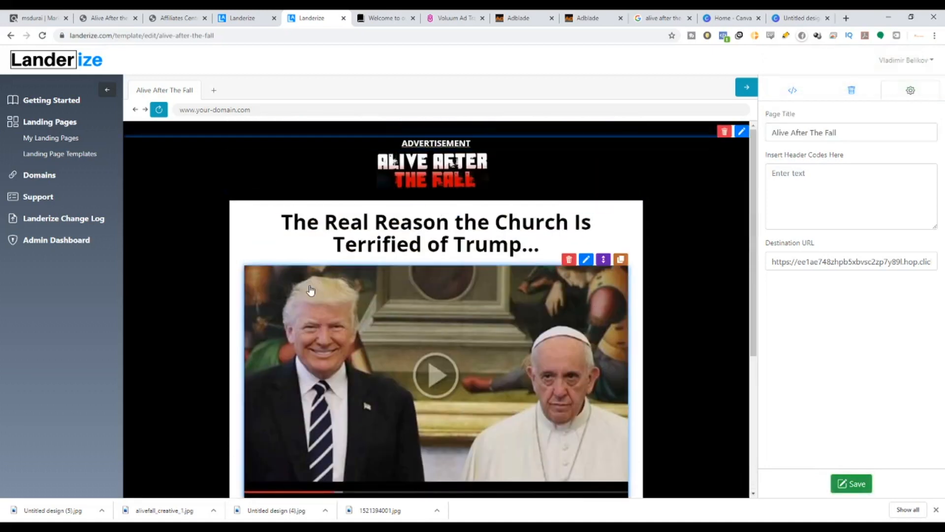
scroll(330, 300, down, 4)
scroll(332, 309, up, 5)
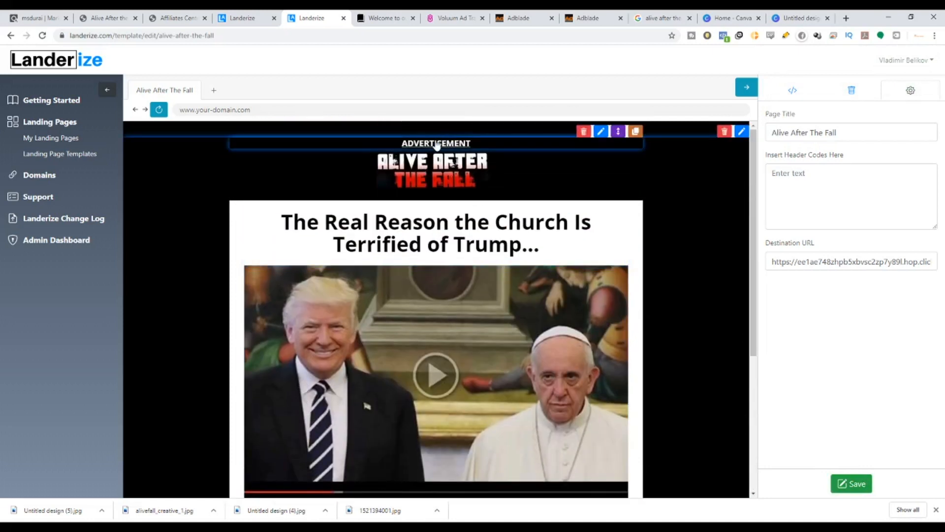
scroll(416, 295, down, 5)
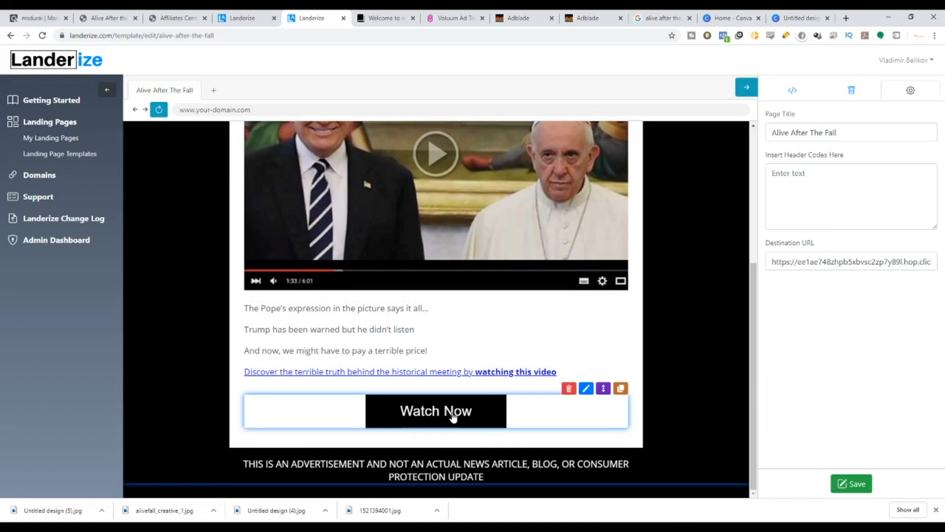
scroll(719, 392, up, 5)
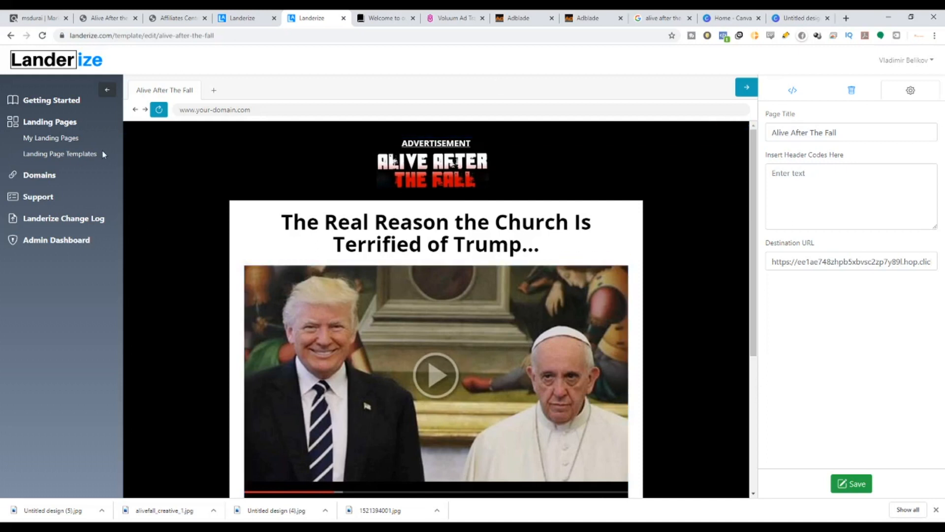
click(58, 142)
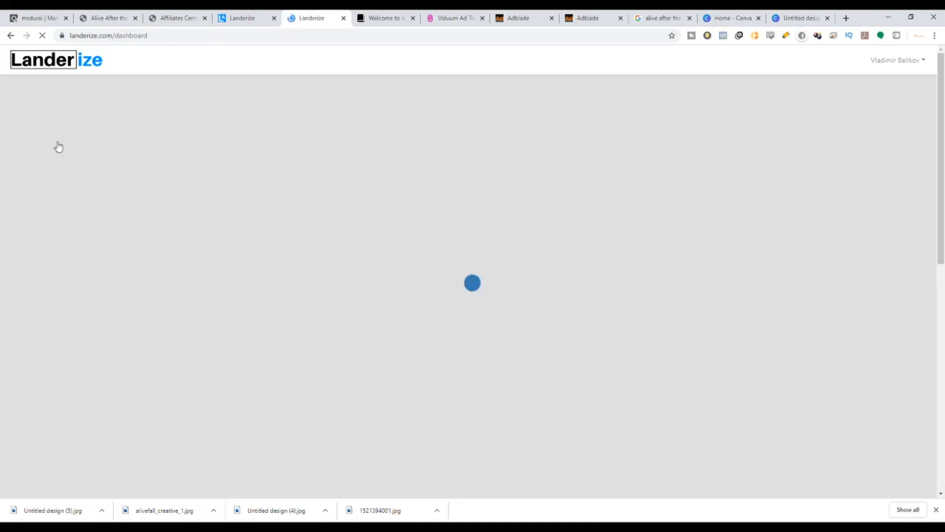
scroll(394, 257, down, 10)
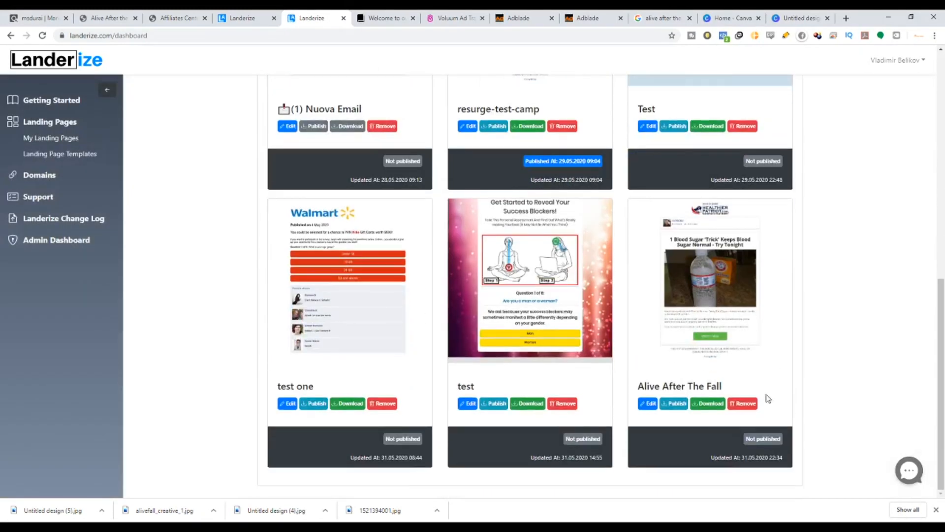
click(674, 404)
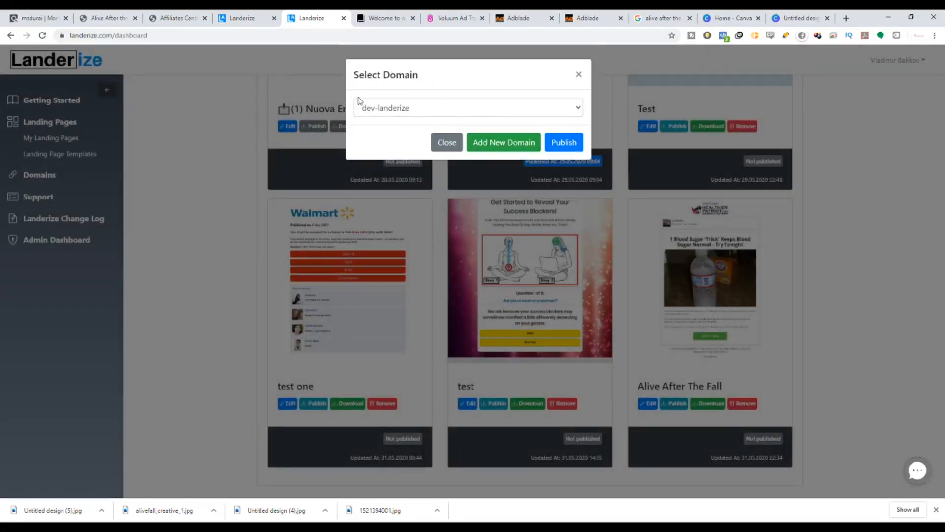
click(448, 114)
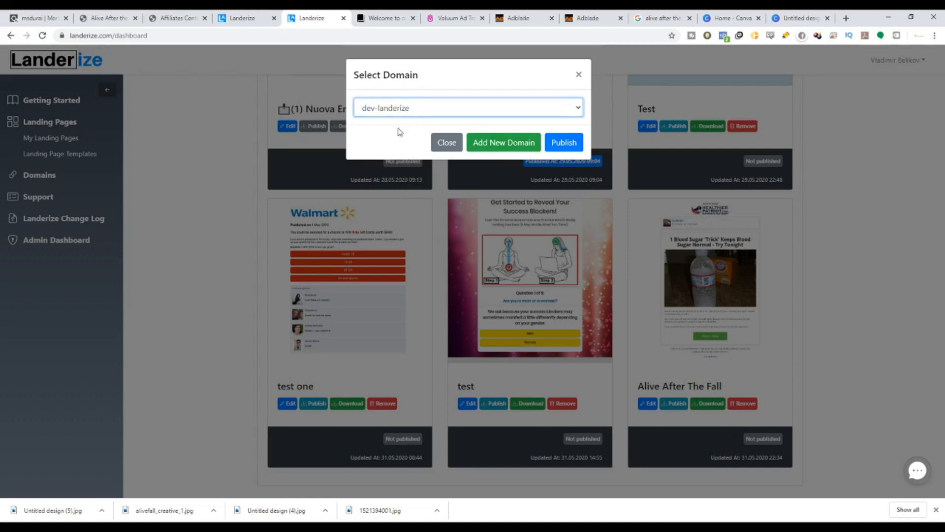
click(573, 141)
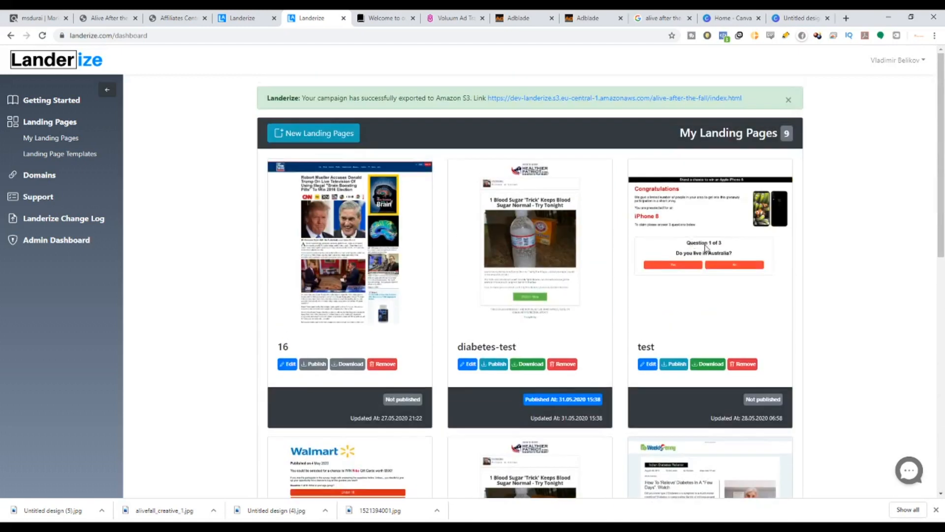
Open the alive-after-the-fall folder in the dev-landerize S3 bucket to check the exported page files.
scroll(749, 315, down, 10)
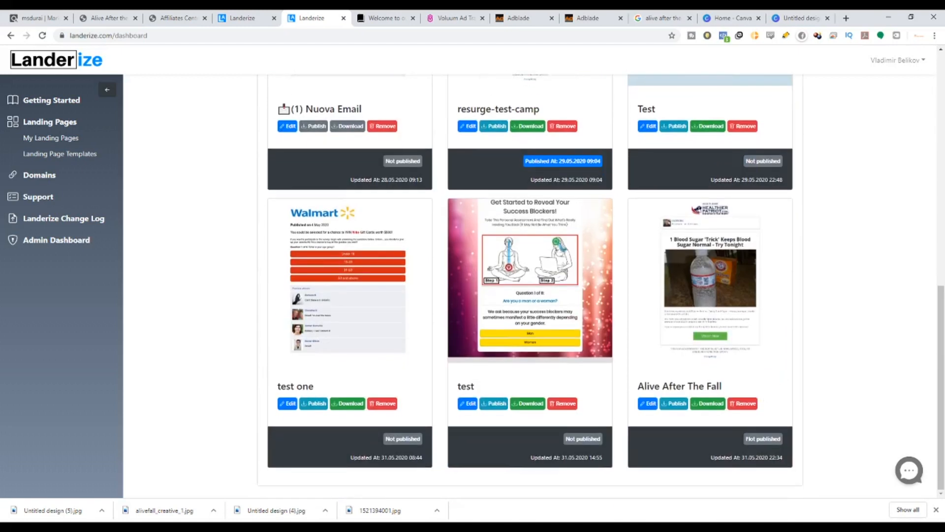
drag(936, 419, 881, 178)
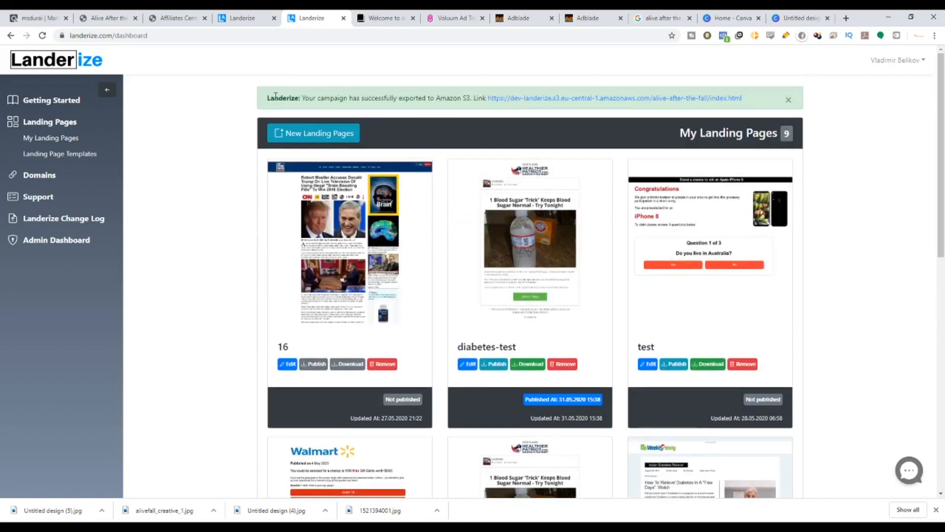
drag(287, 98, 462, 100)
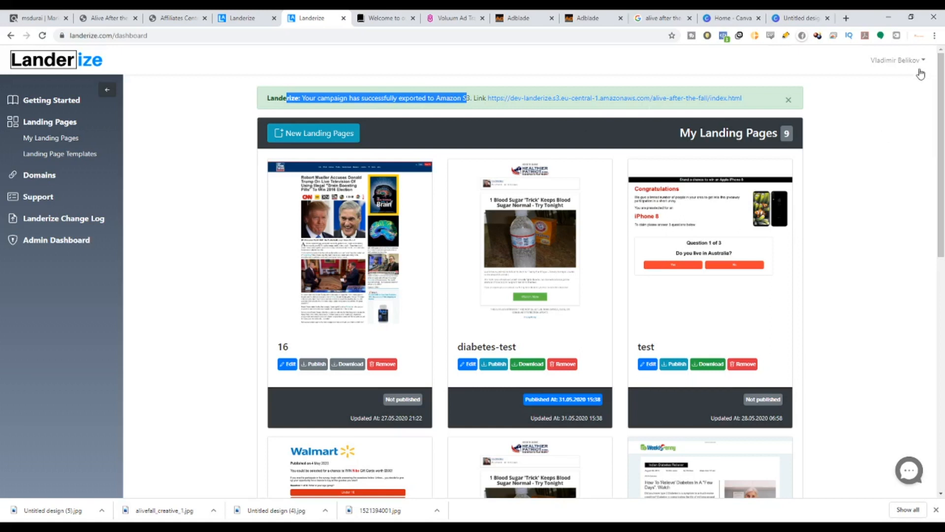
scroll(792, 310, down, 4)
scroll(793, 311, down, 6)
scroll(624, 386, up, 10)
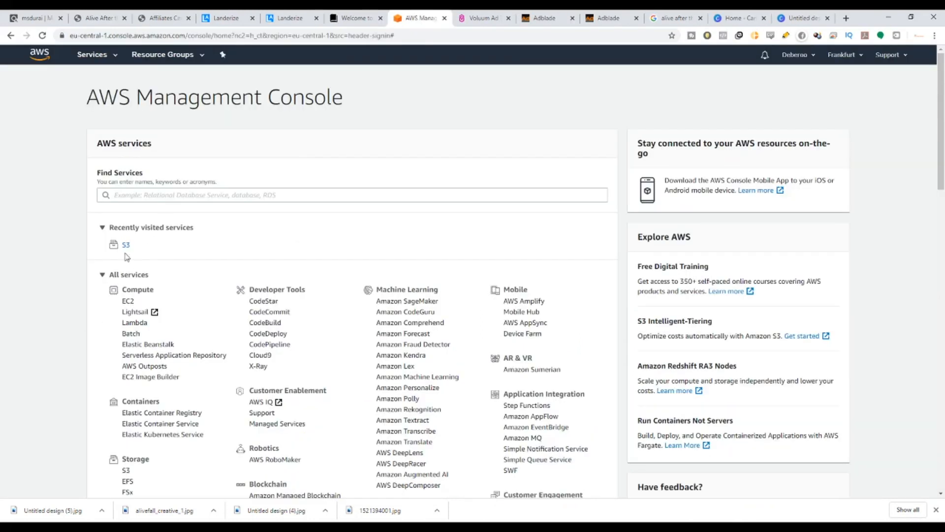
click(126, 246)
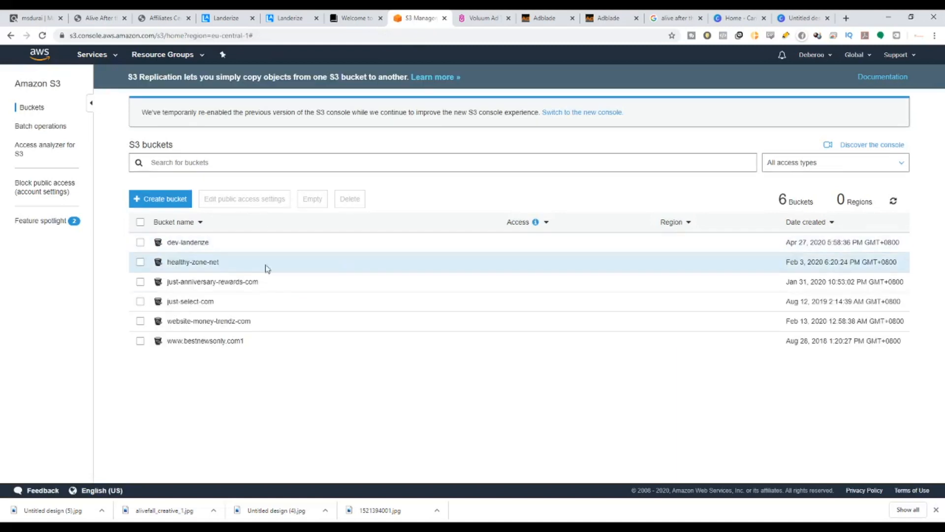
click(181, 244)
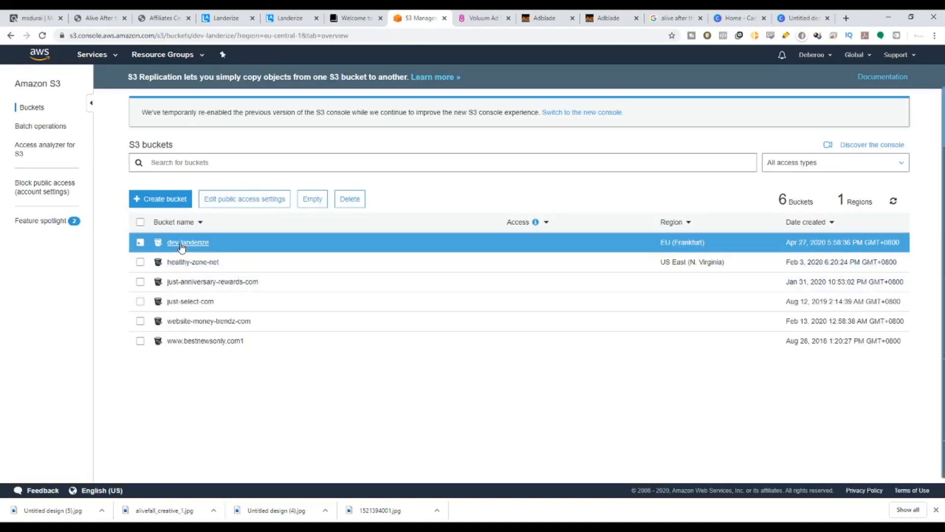
scroll(165, 315, down, 2)
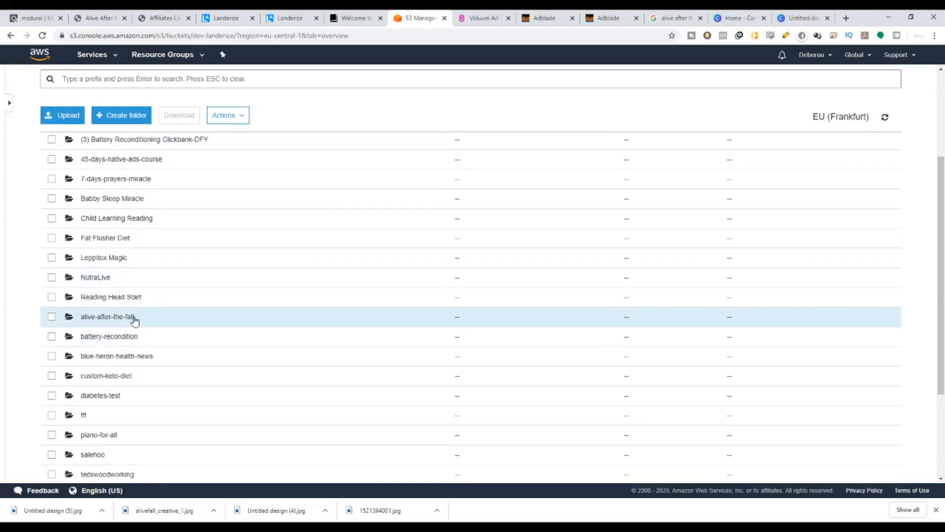
click(96, 318)
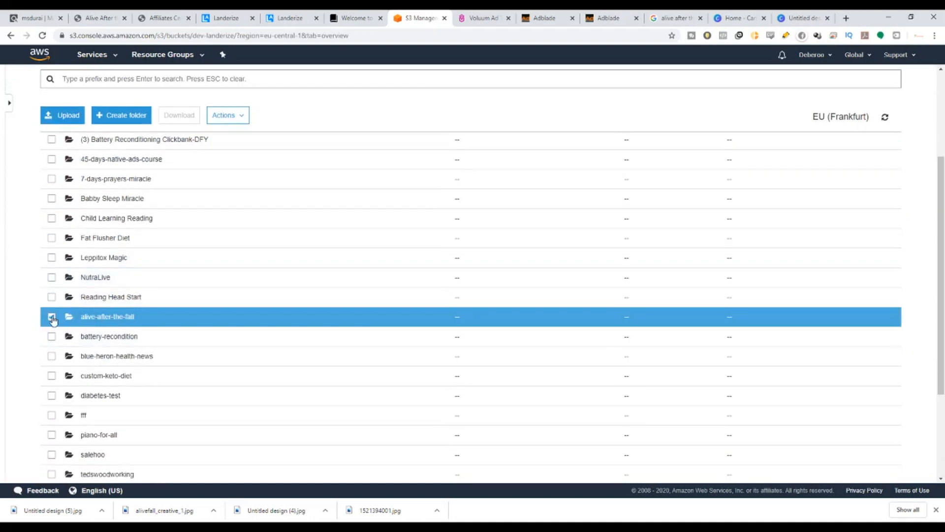
click(51, 317)
click(105, 318)
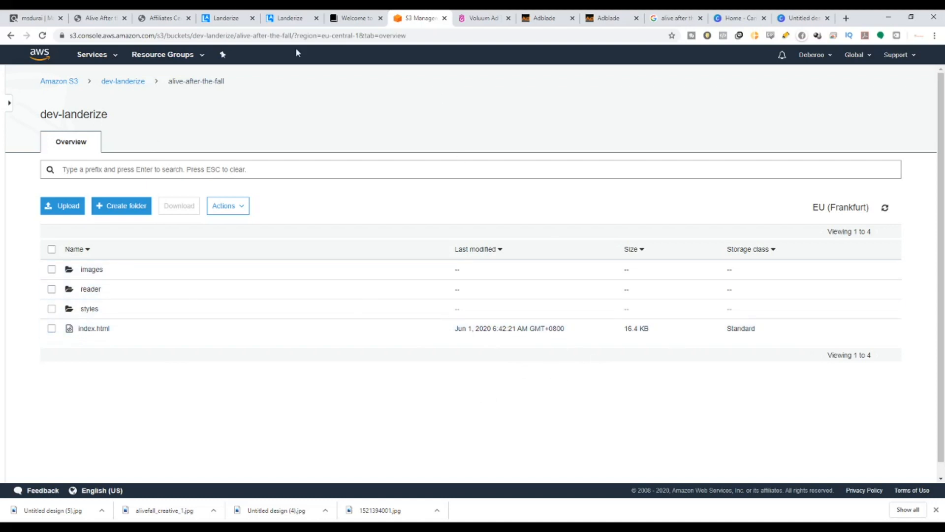
Switch to Voluum and sign in to the tracking account.
click(291, 17)
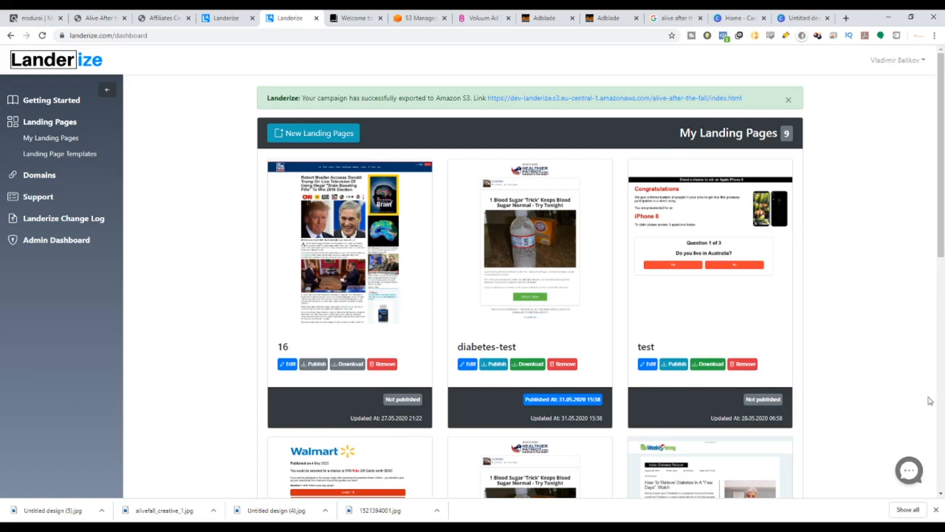
click(482, 20)
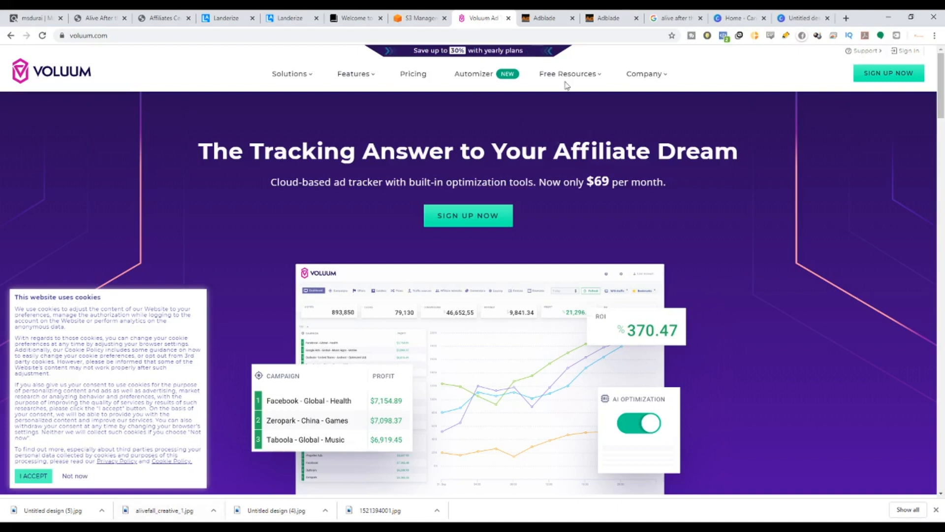
click(910, 52)
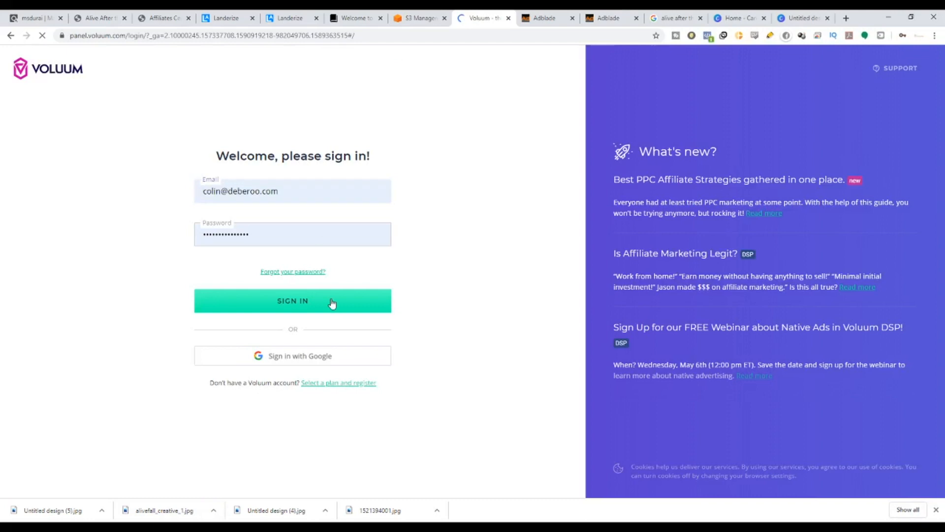
click(331, 302)
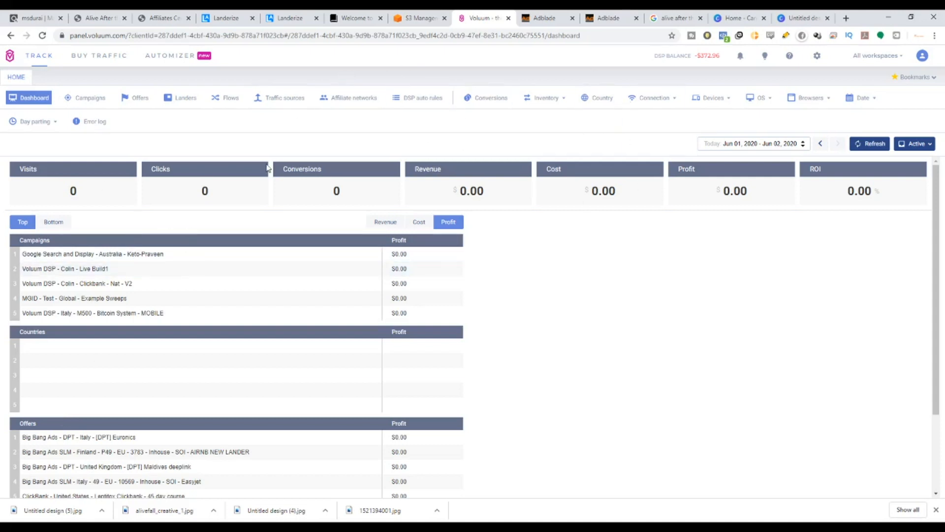
Open a new ClickBank affiliate network setup in Voluum and close it without saving.
click(351, 100)
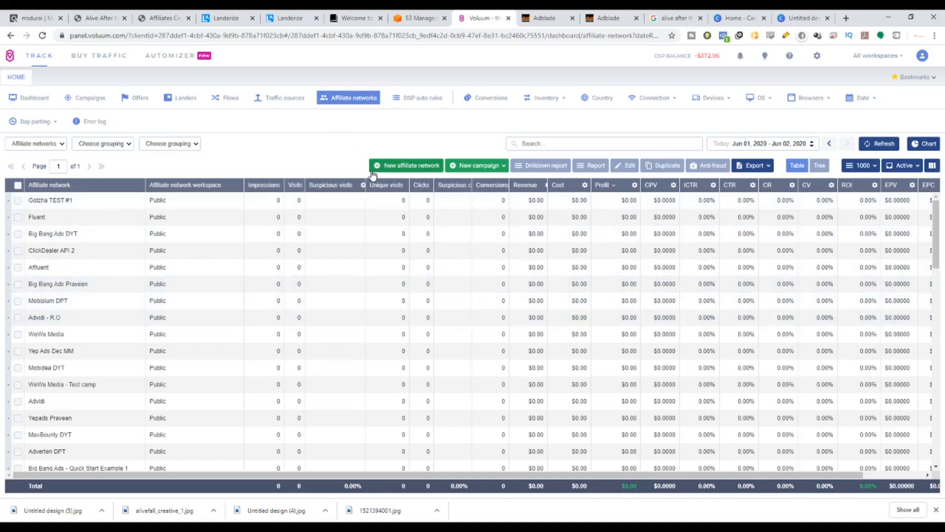
scroll(129, 354, down, 5)
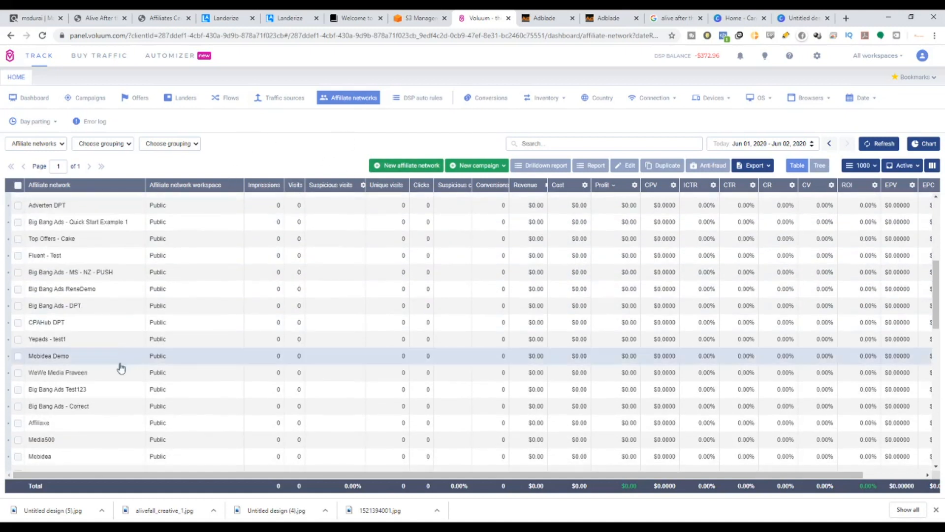
scroll(121, 367, down, 4)
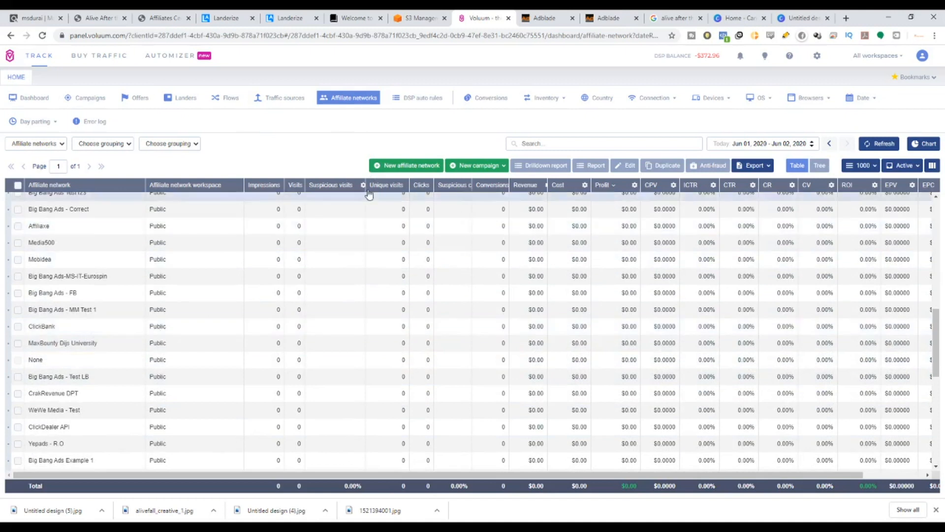
click(394, 170)
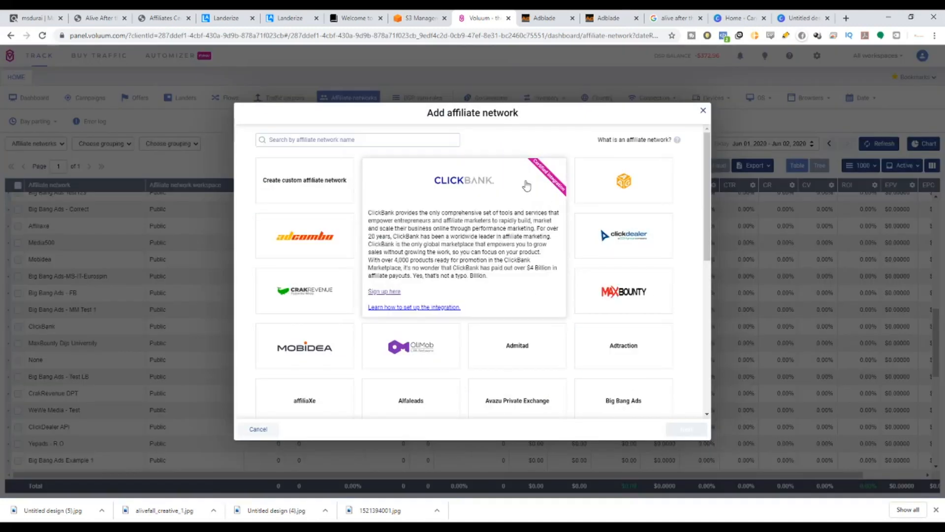
click(464, 180)
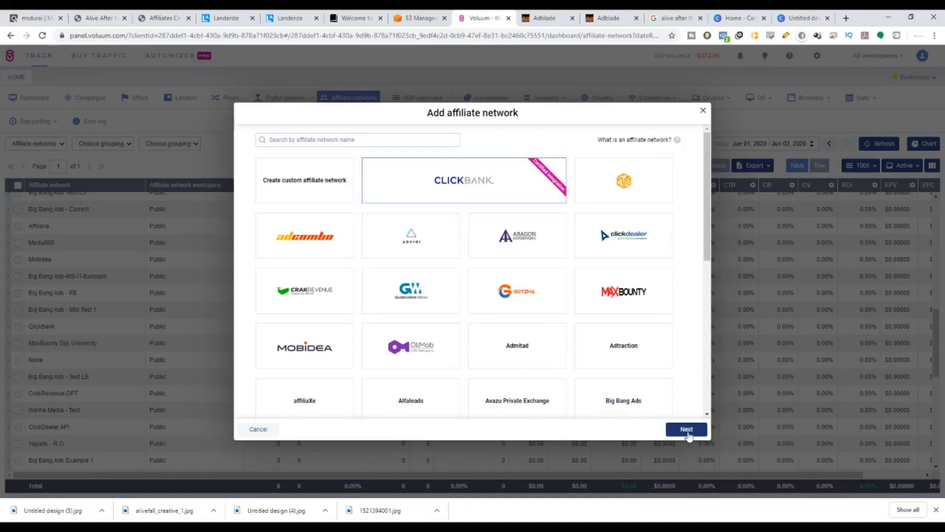
click(687, 429)
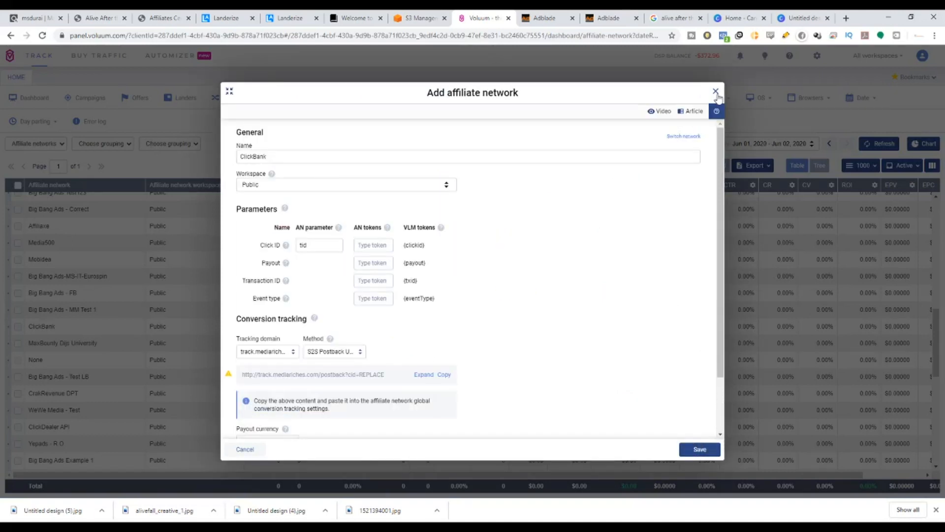
click(716, 92)
Open a new ExoClick traffic source setup in Voluum and close it without saving.
click(305, 98)
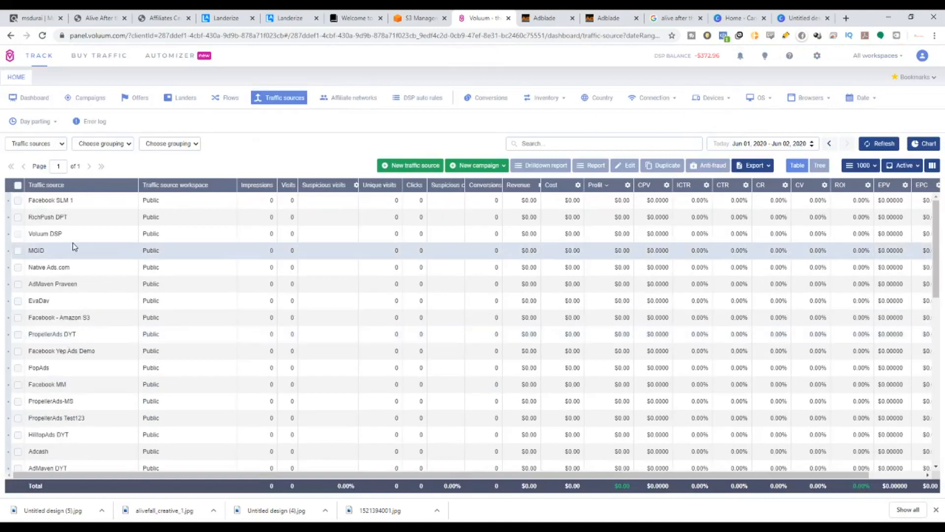
scroll(40, 397, down, 2)
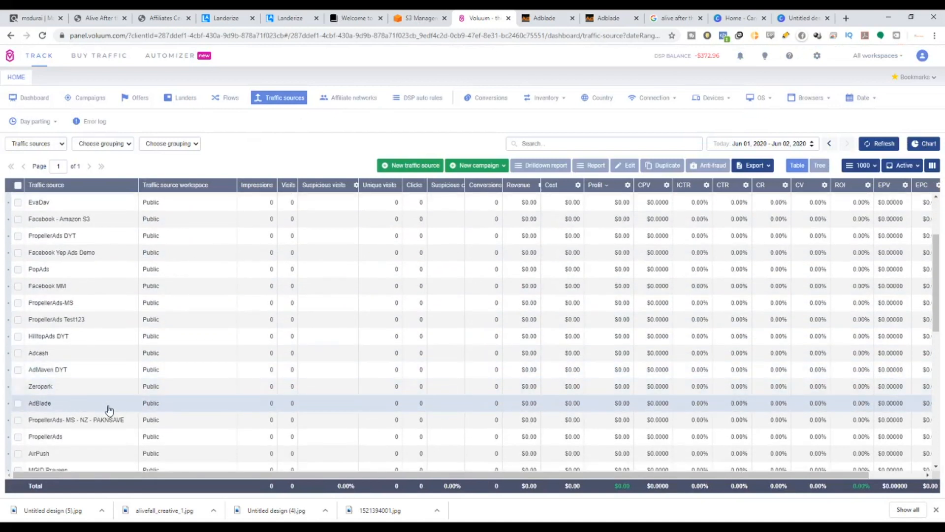
click(416, 172)
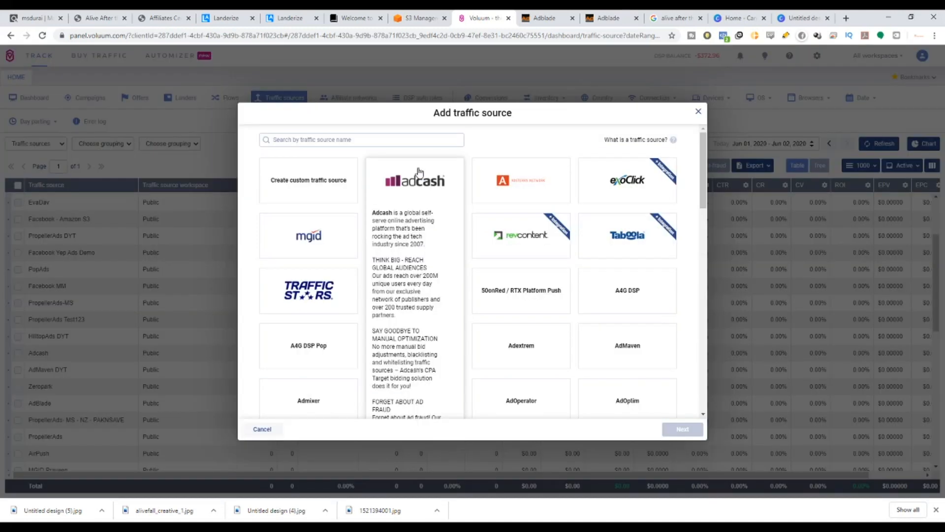
drag(620, 268, 592, 275)
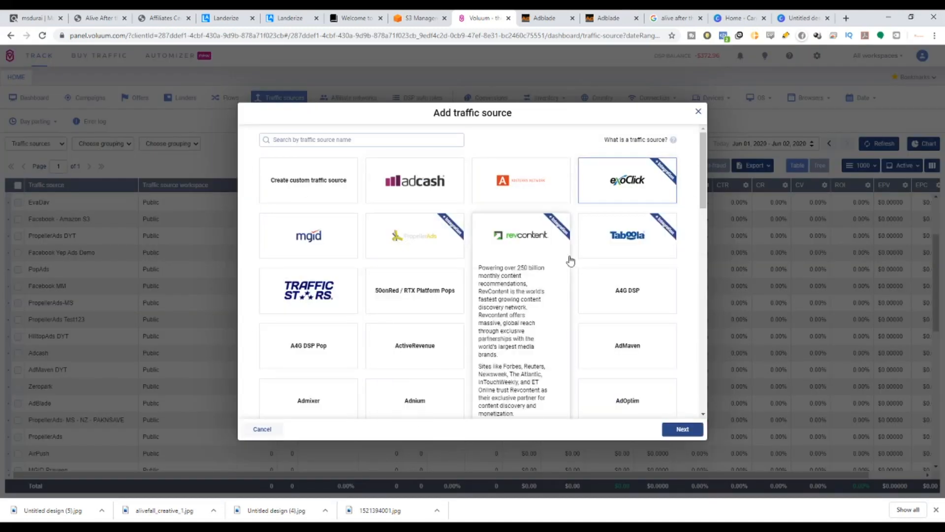
click(668, 430)
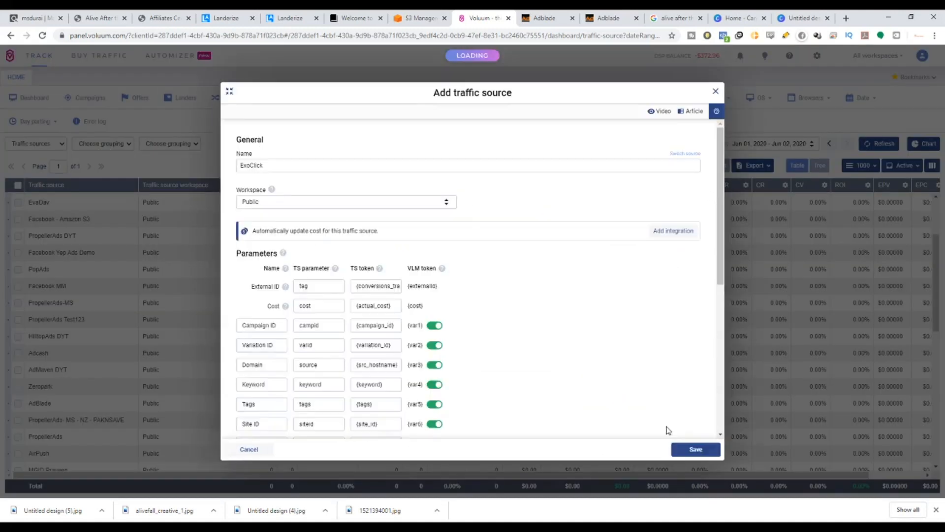
click(715, 91)
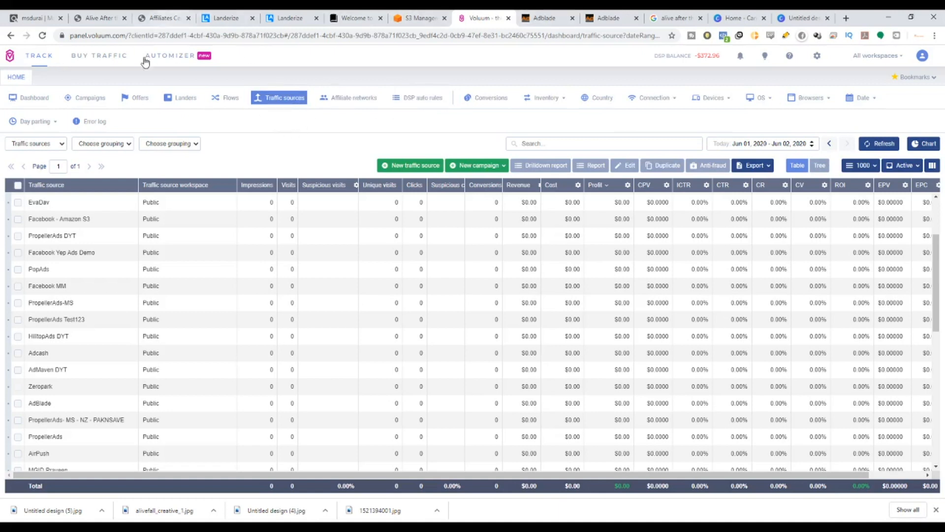
Return to the ClickBank marketplace listing for Alive After The Fall.
click(40, 12)
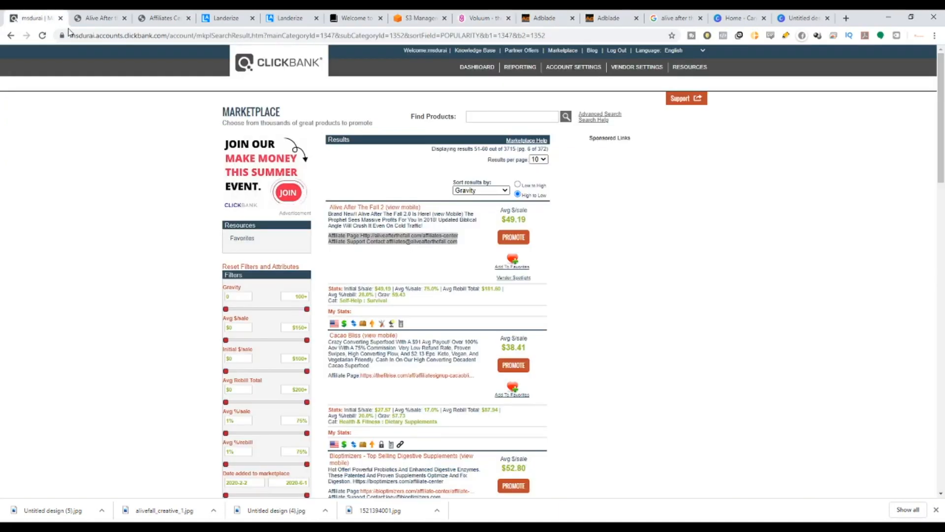
Switch to Voluum, start a new offer and set its affiliate network to ClickBank.
click(226, 17)
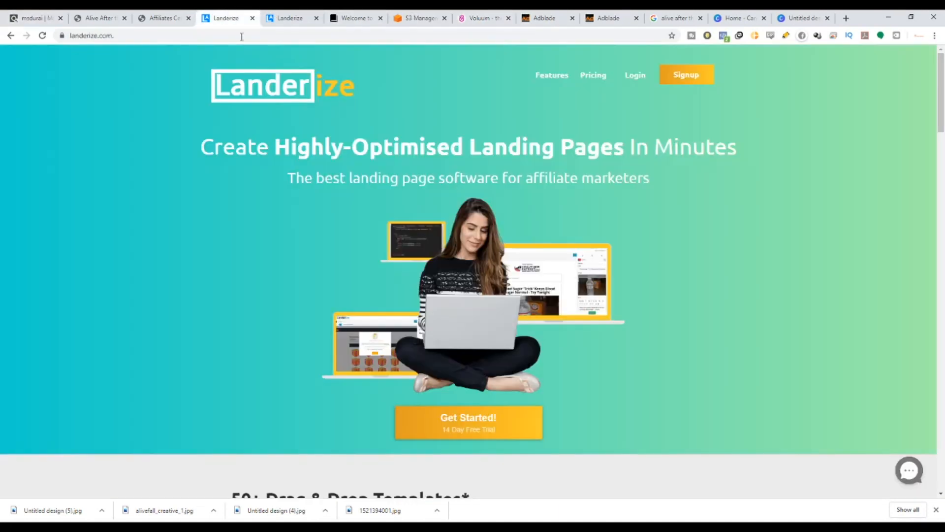
click(544, 18)
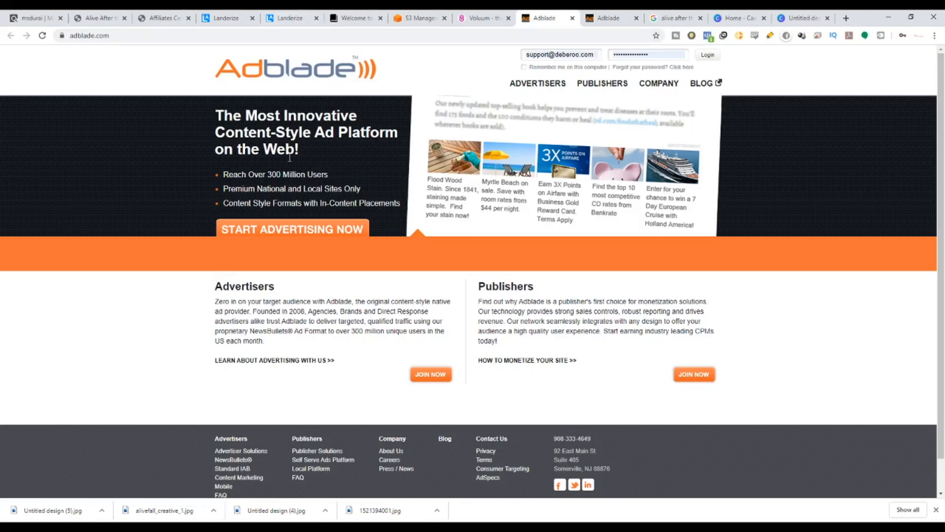
click(477, 17)
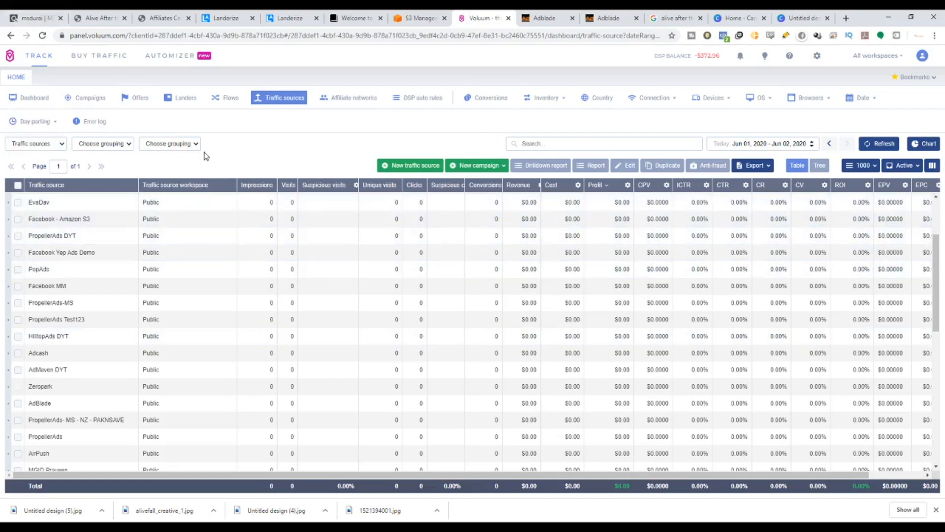
click(147, 100)
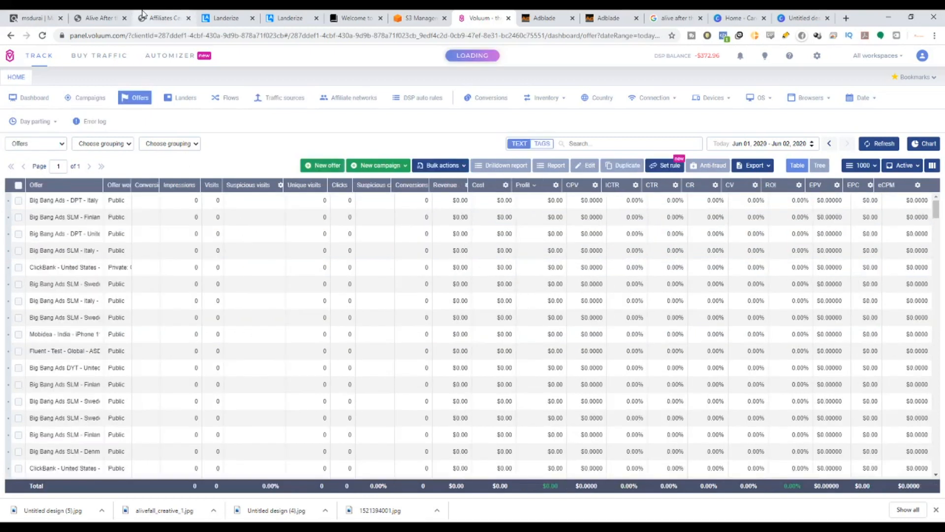
click(333, 170)
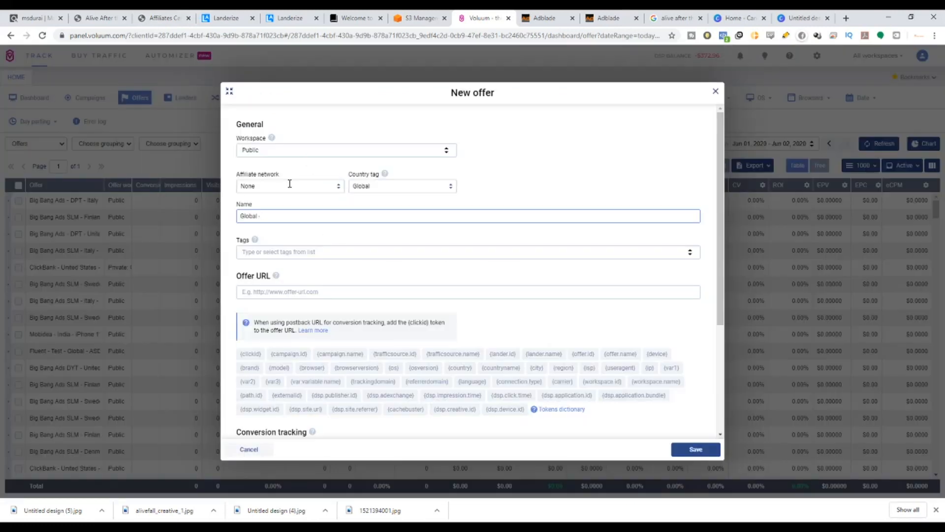
click(289, 185)
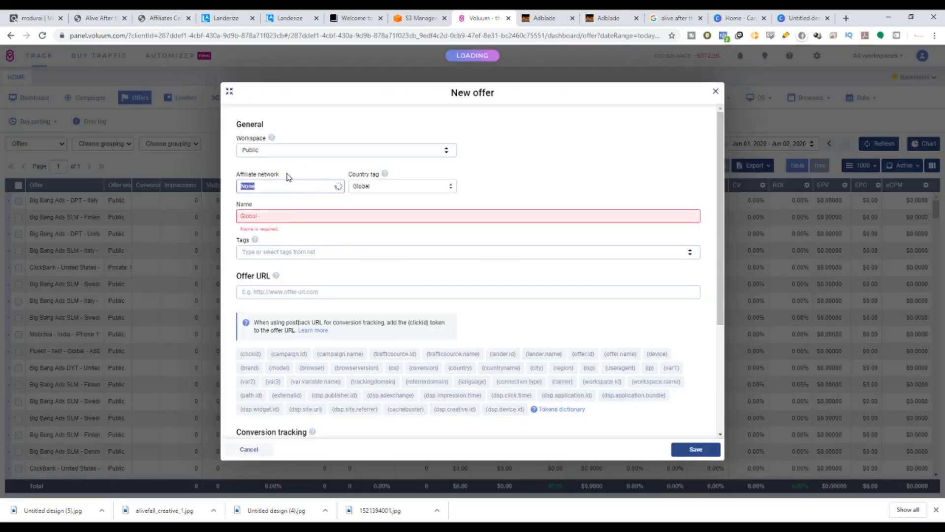
text(Clicb)
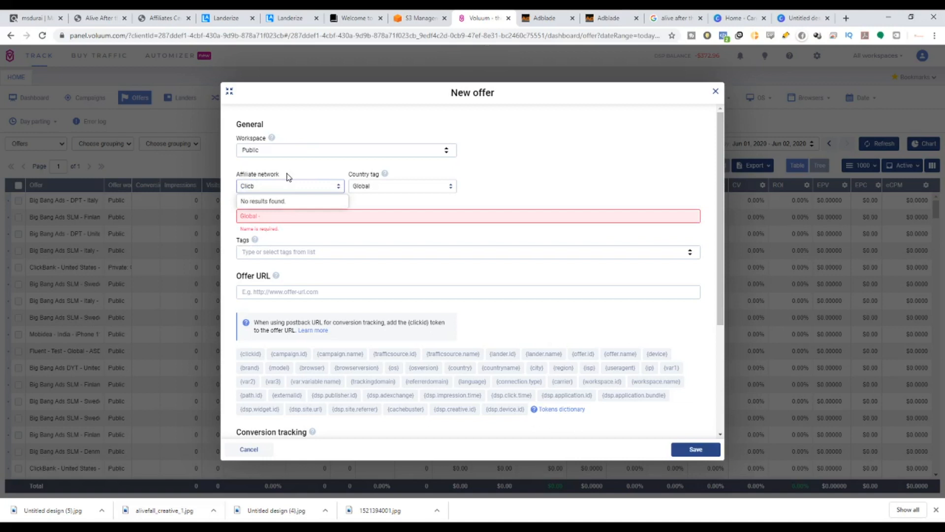
key(BackSpace)
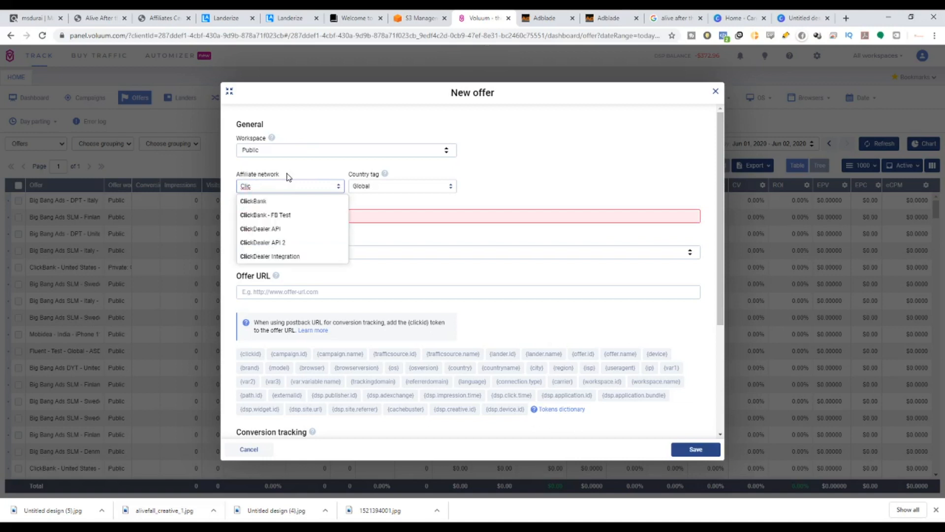
click(297, 205)
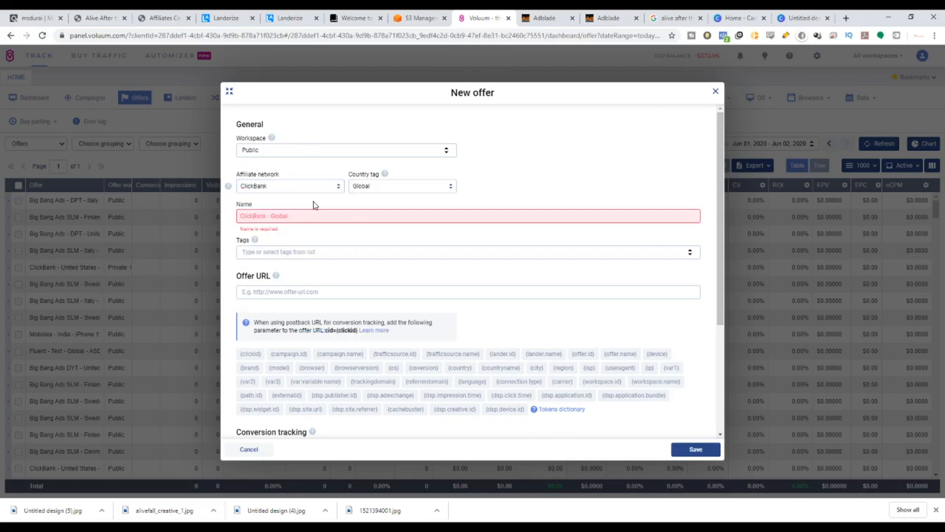
Name the offer ClickBank - Global - Alive followed by the user's name.
click(152, 17)
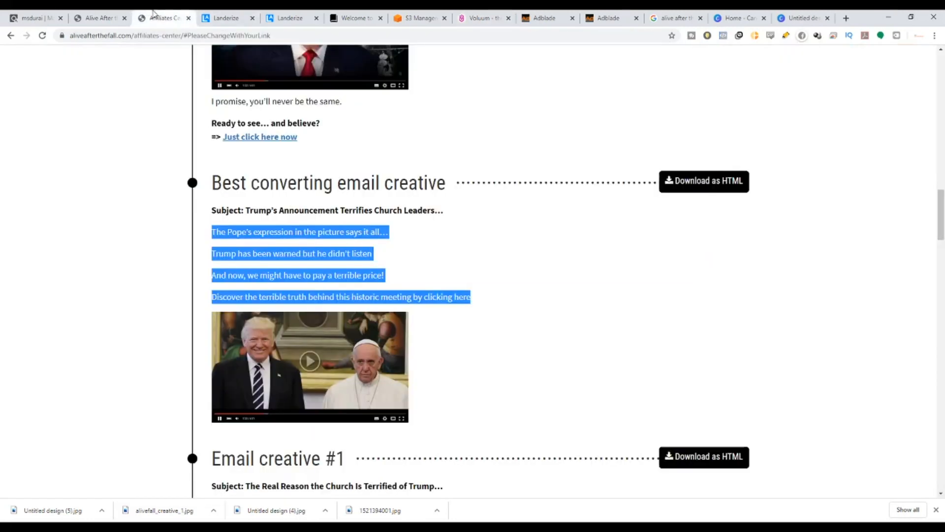
scroll(413, 287, down, 12)
scroll(856, 367, down, 3)
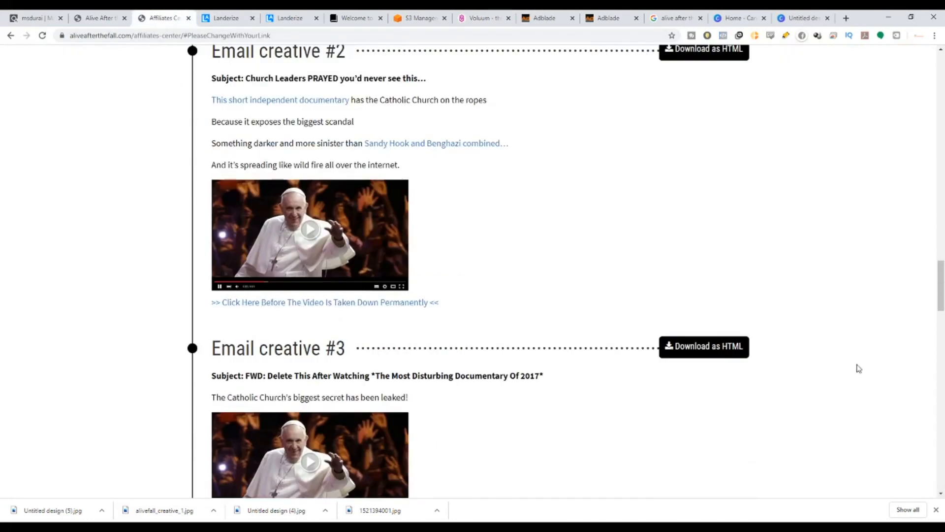
drag(934, 295, 942, 224)
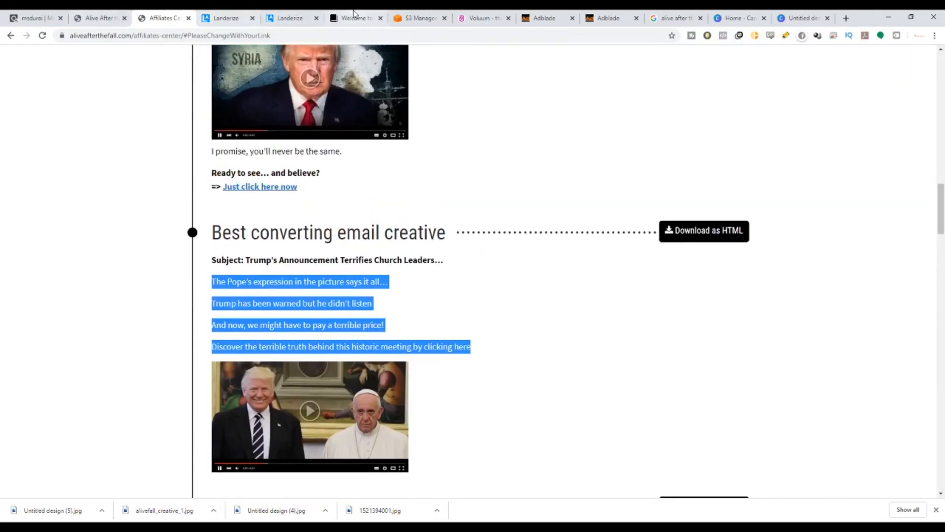
click(497, 15)
click(324, 216)
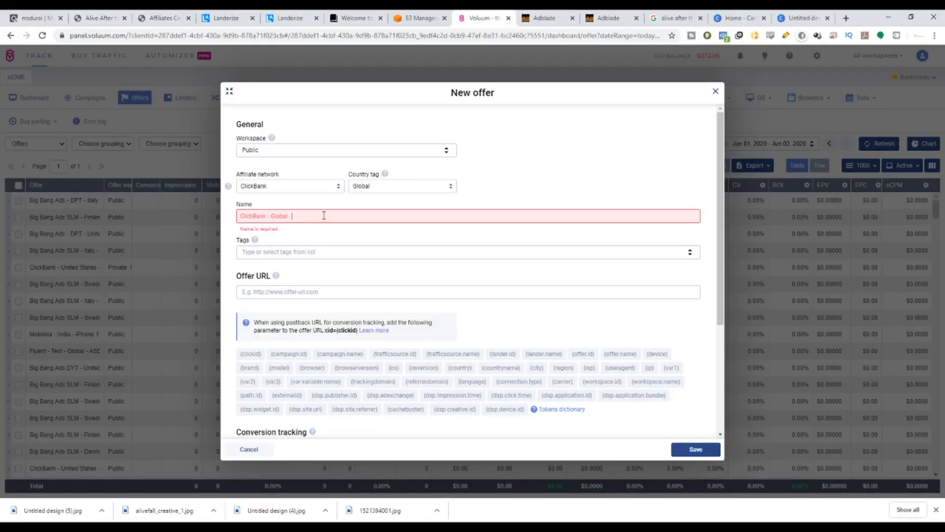
text(Alive Praven)
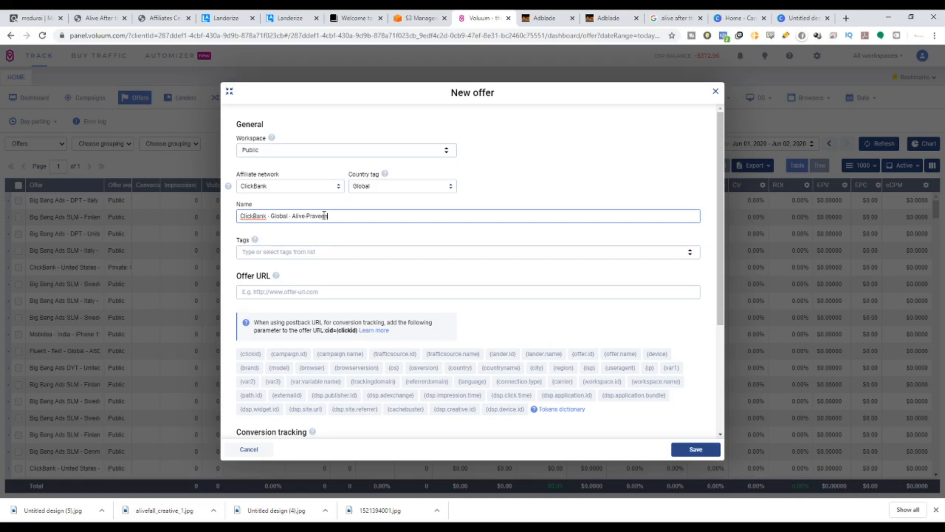
Paste the ClickBank hop link for Alive After The Fall as the offer URL.
click(354, 252)
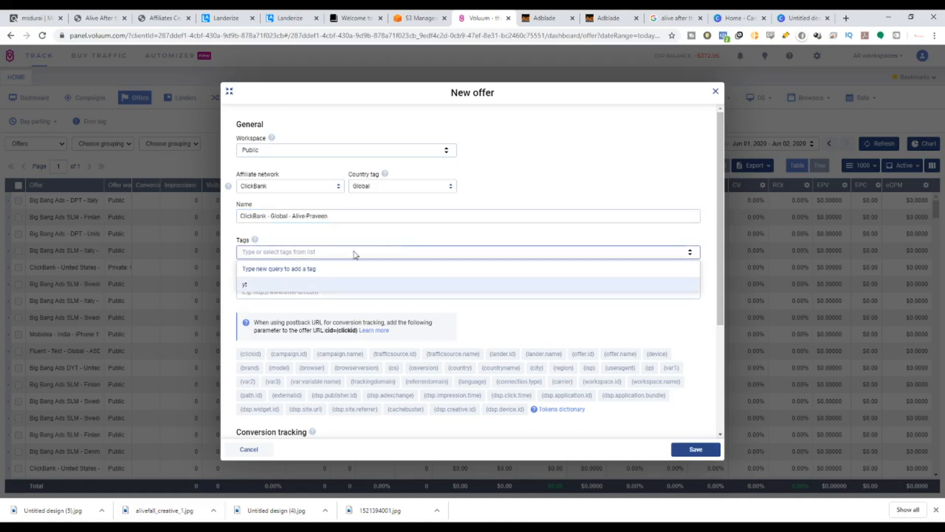
click(394, 235)
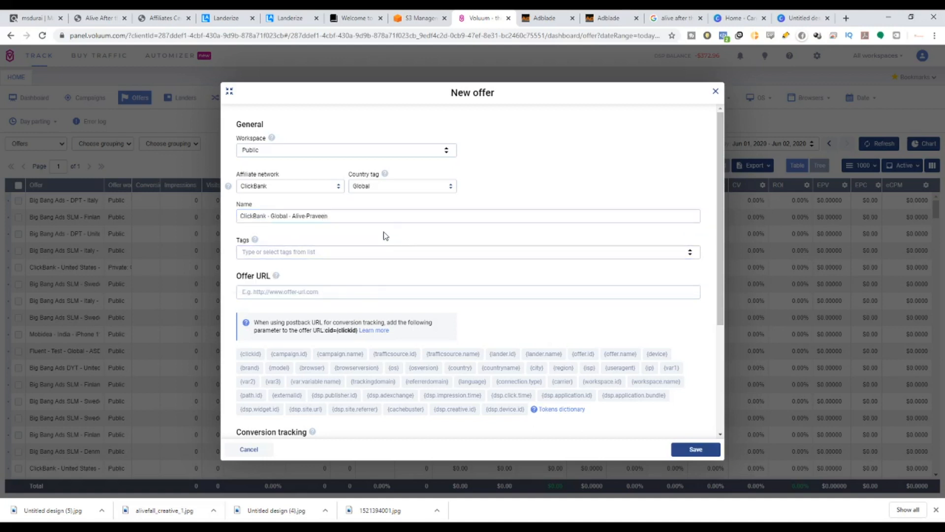
click(301, 291)
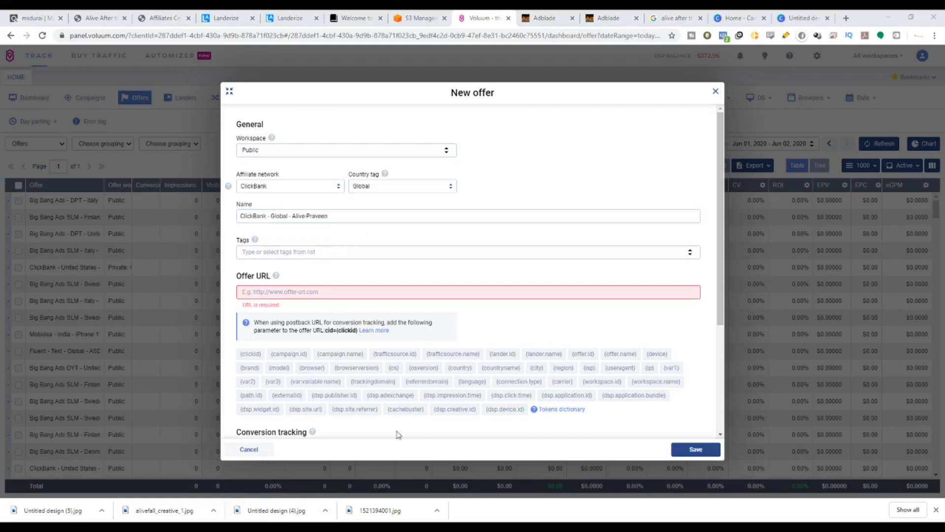
click(565, 297)
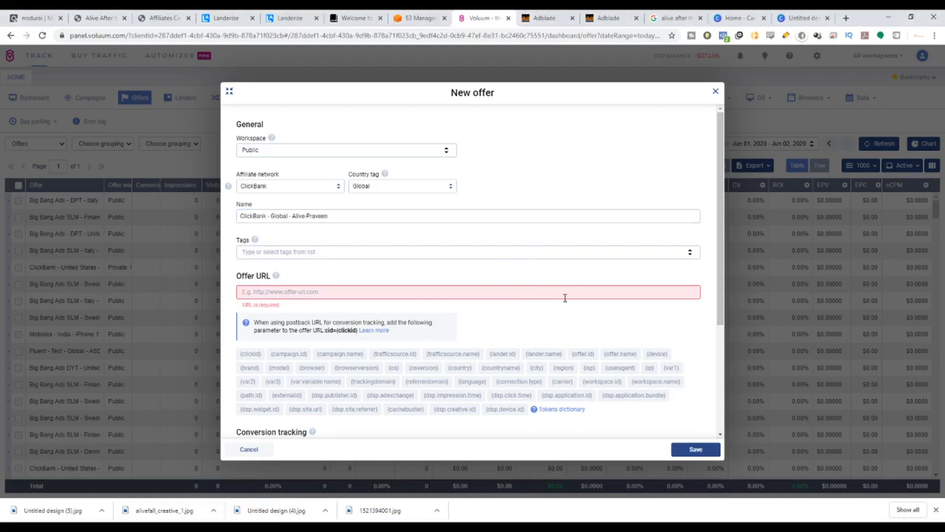
text(https://ee1ae748zhpb5xbvsc2zp7y89l.hop.clickbank.net/)
Append the cid={clickid} postback parameter to the end of the offer URL.
drag(719, 281, 720, 327)
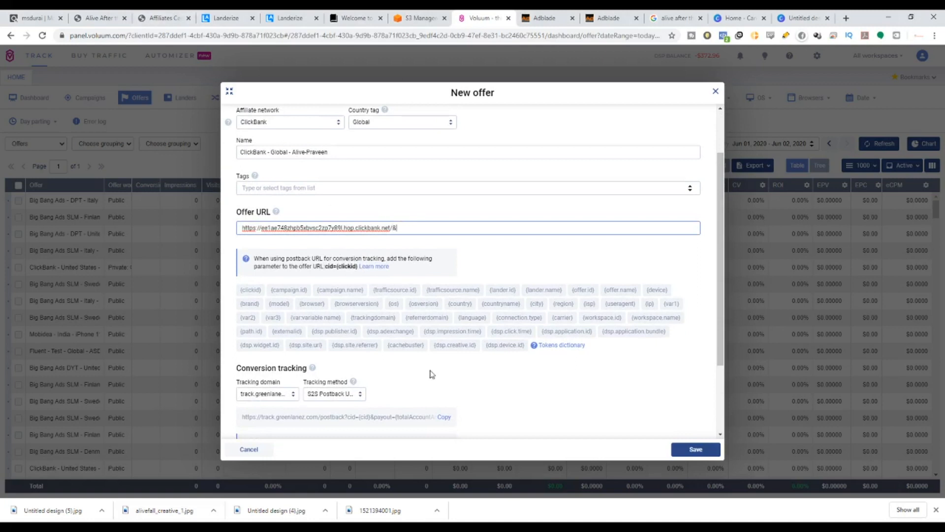
drag(325, 266, 358, 266)
key(ctrl+c)
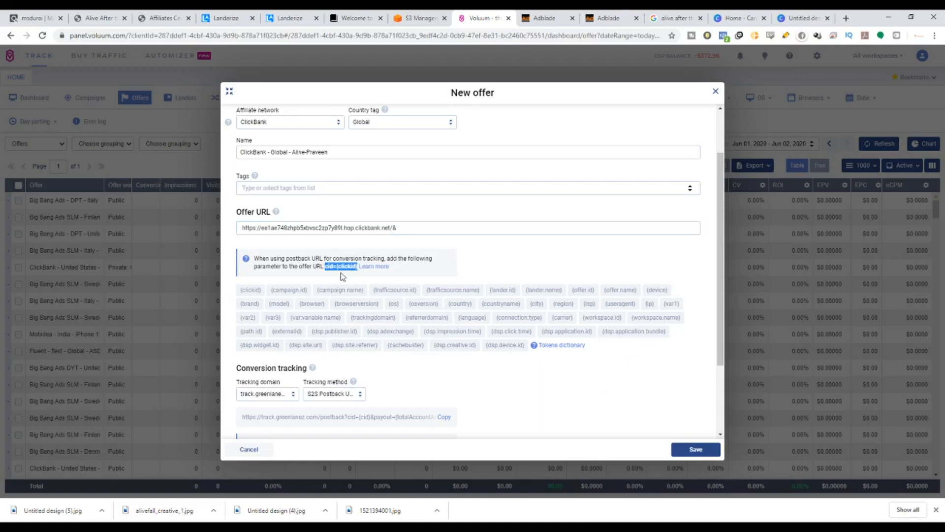
click(427, 222)
key(ctrl+v)
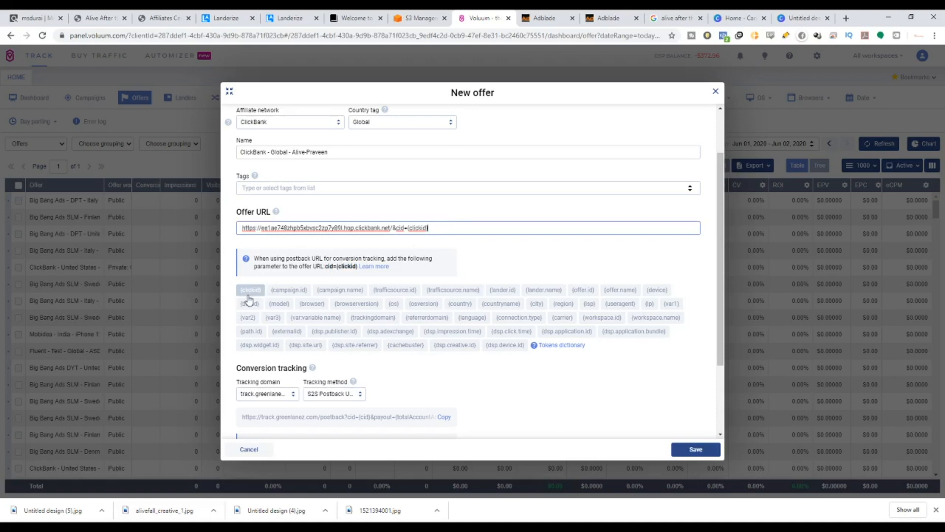
Leave the payout on Auto and save the new offer.
scroll(288, 295, down, 2)
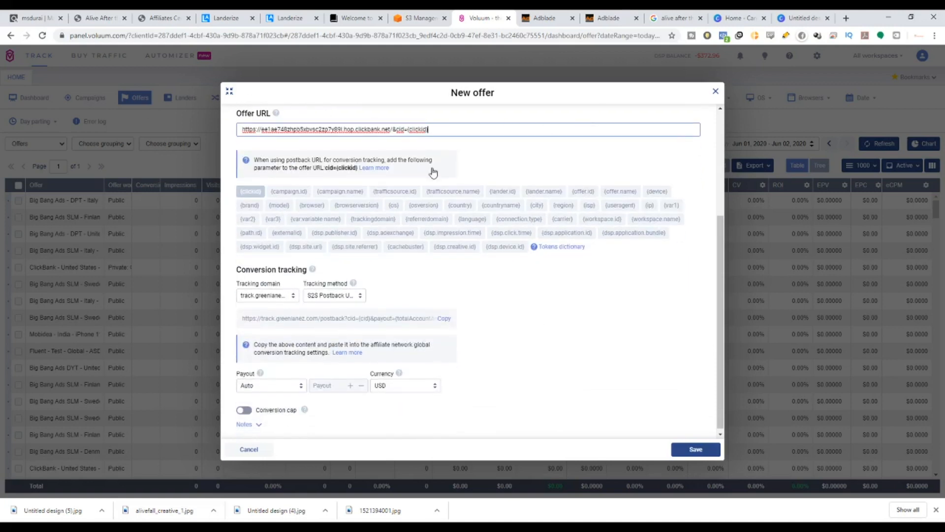
scroll(458, 367, down, 1)
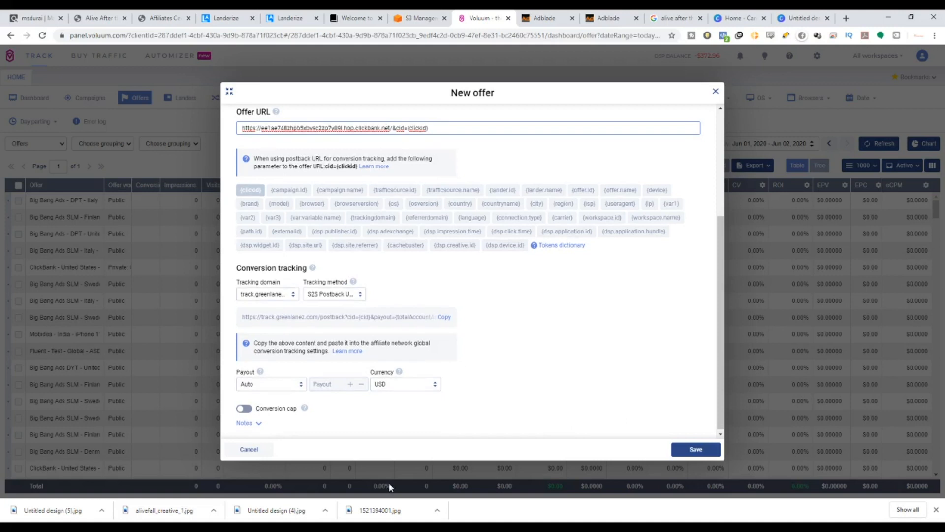
click(299, 387)
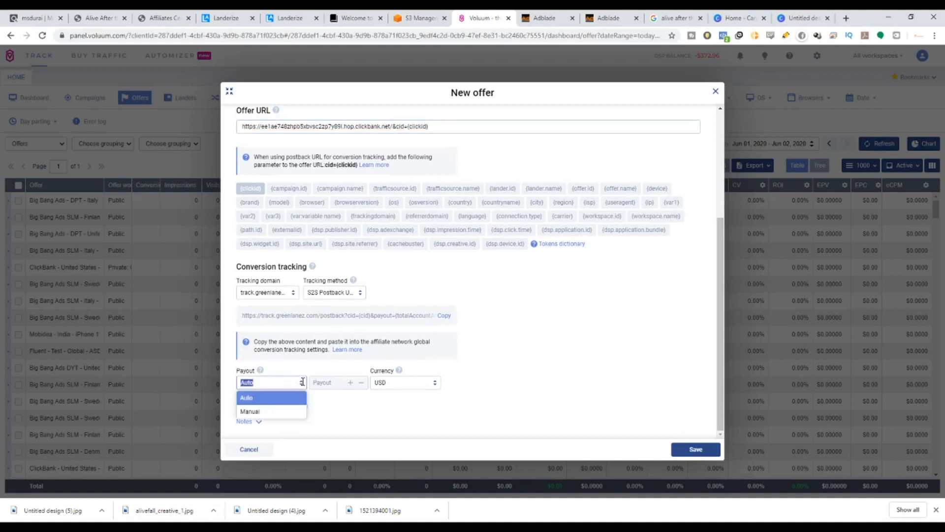
click(264, 412)
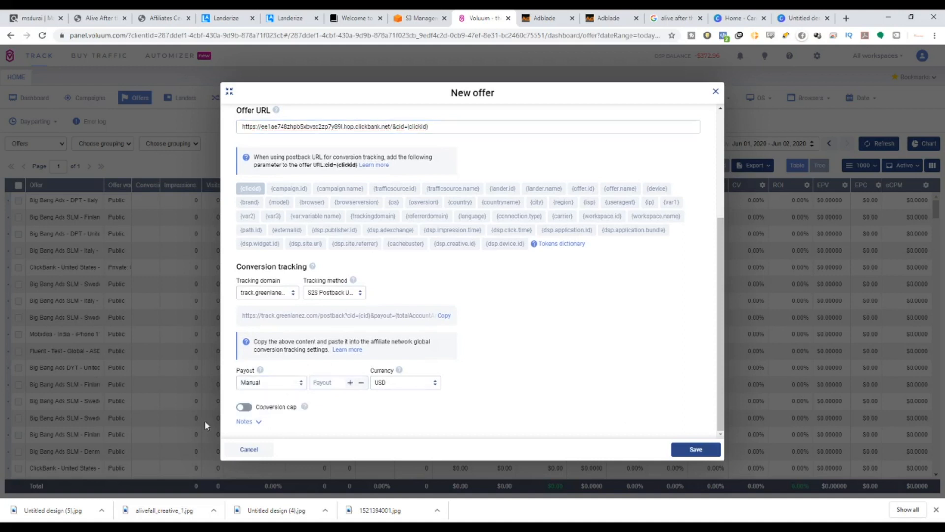
click(272, 380)
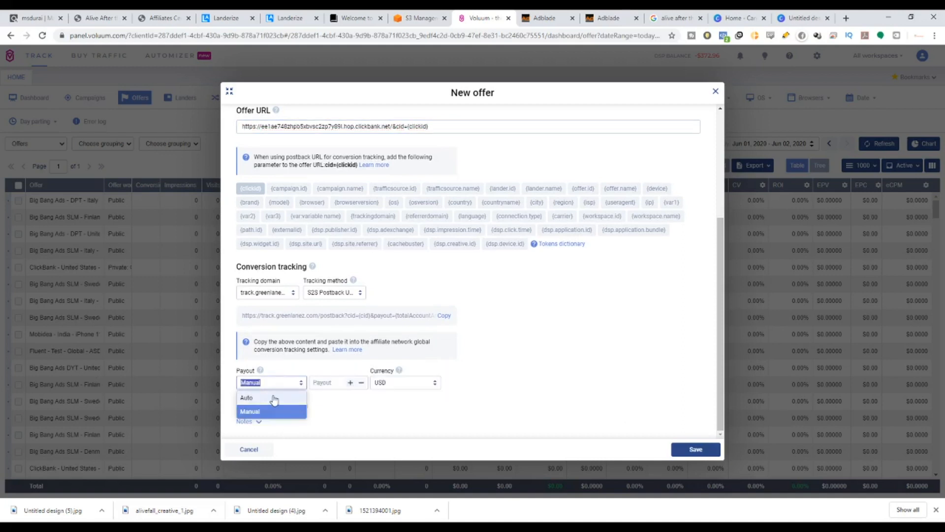
click(274, 397)
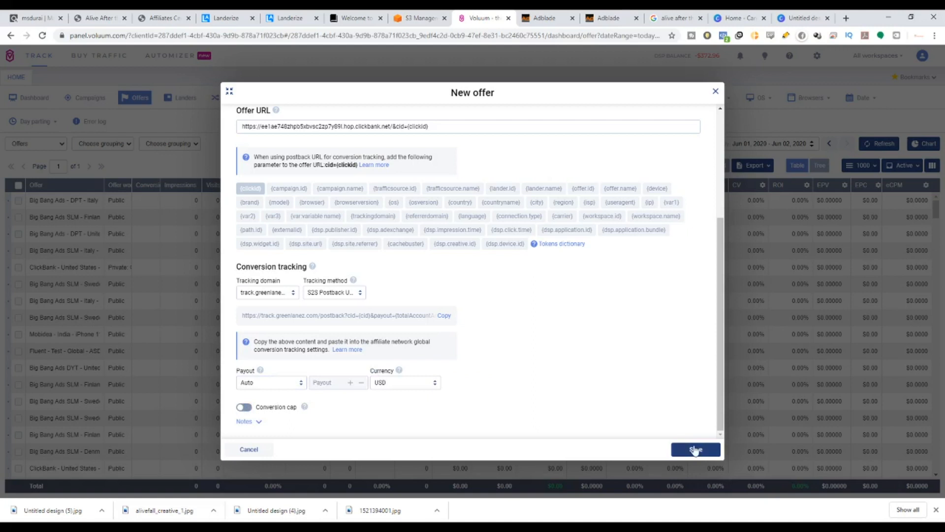
click(695, 449)
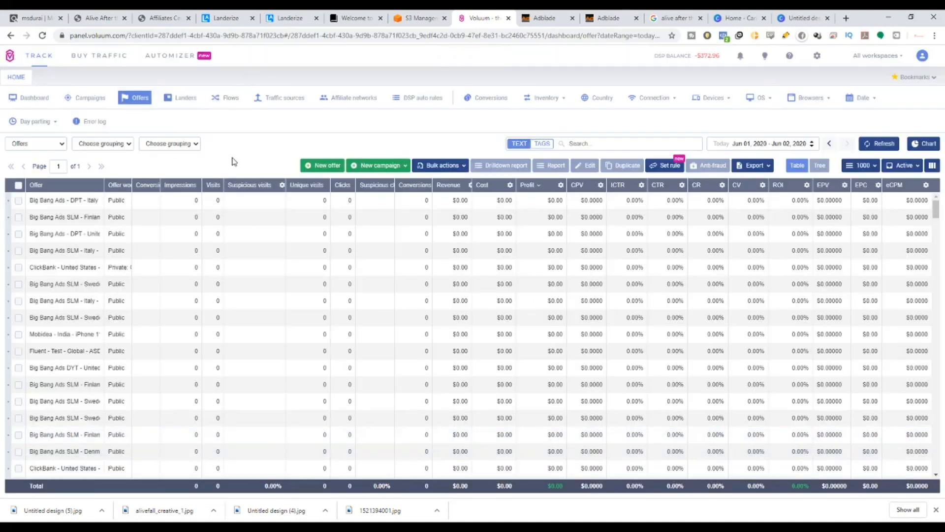
Start a new lander and name it Global - Alive followed by the user's name.
click(186, 100)
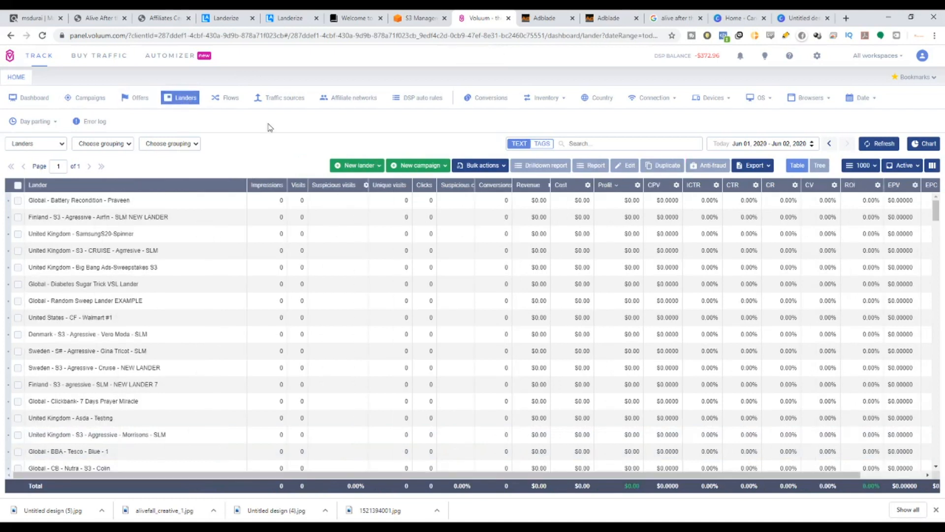
click(369, 166)
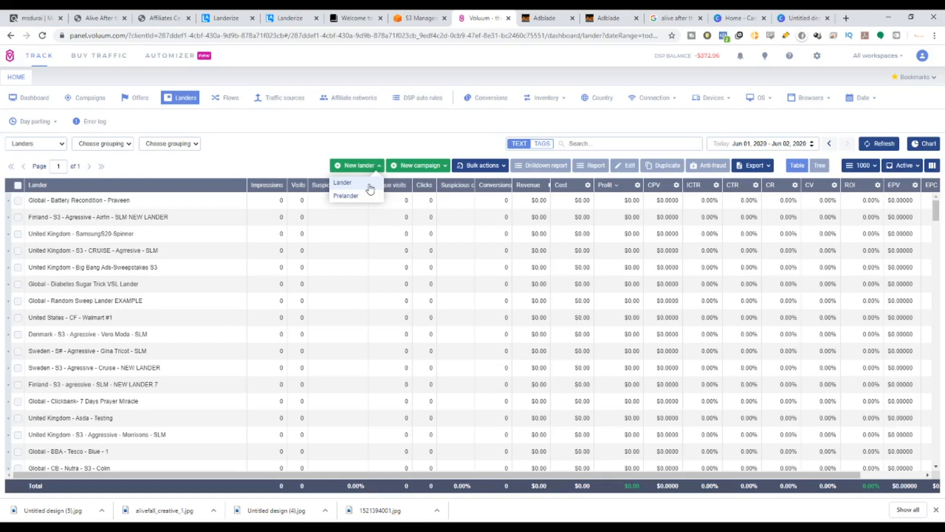
click(369, 185)
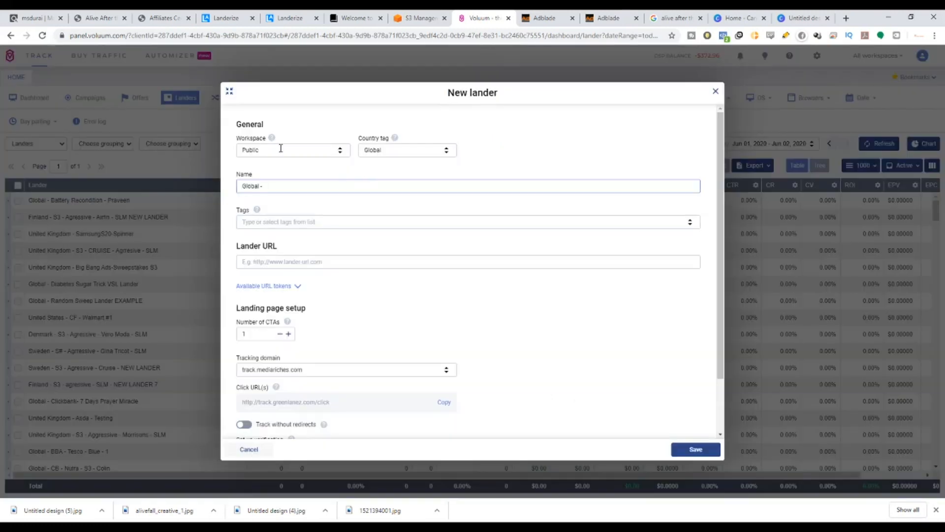
key(BackSpace)
key(BackSpace)
text(-)
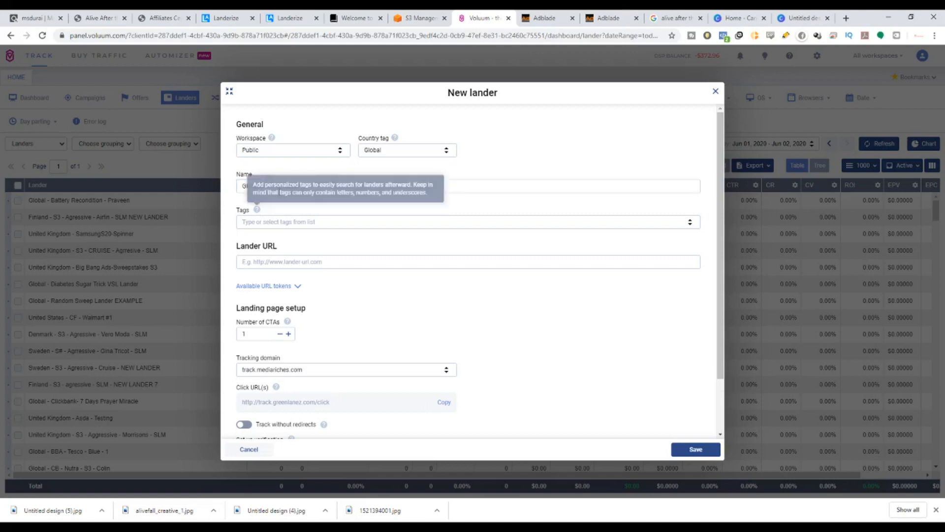
click(259, 222)
click(262, 263)
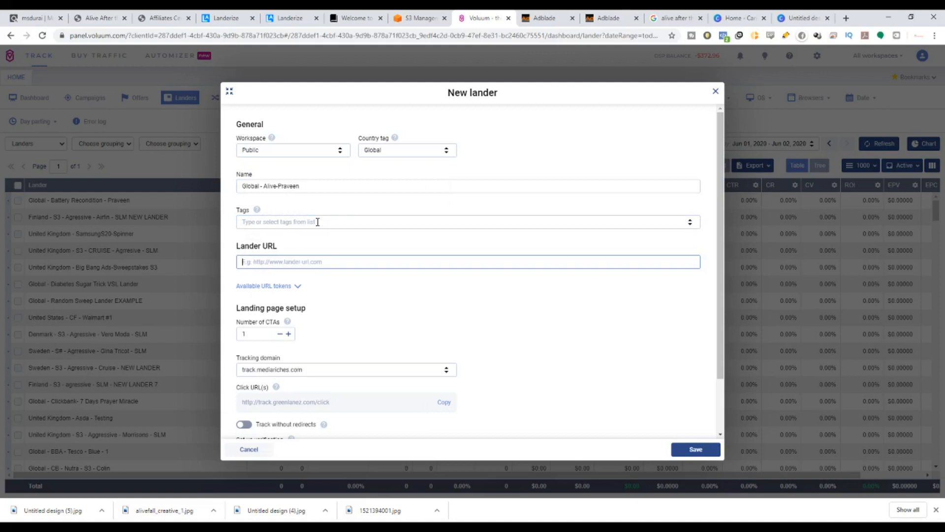
text(https://)
triple_click(271, 260)
click(268, 262)
Open the Landerize support article on setting up AWS and read its SSL certificate section.
click(332, 14)
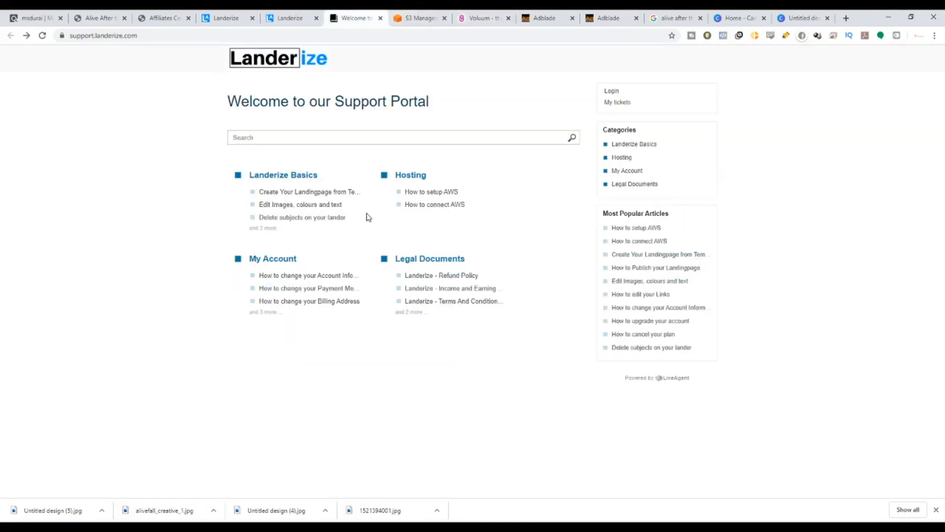
click(440, 197)
scroll(374, 337, down, 5)
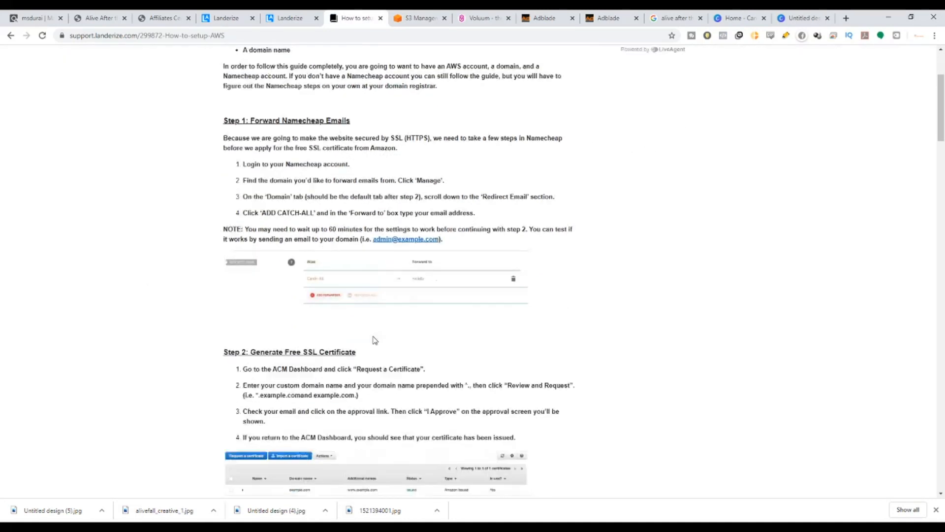
drag(262, 251, 364, 256)
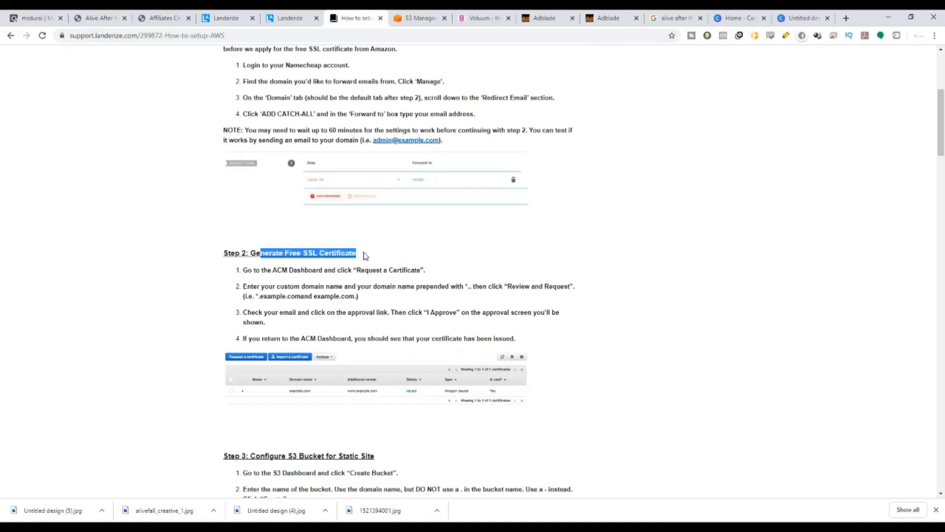
click(365, 256)
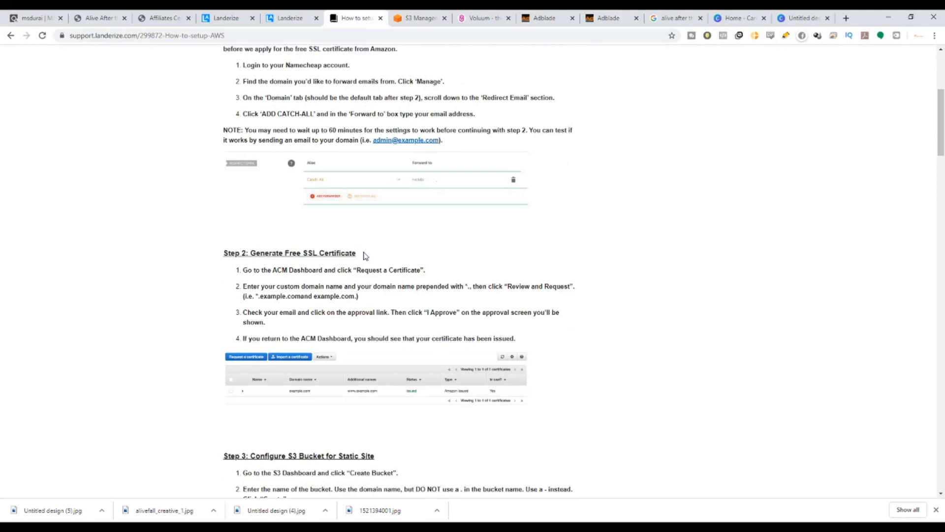
drag(301, 252, 355, 253)
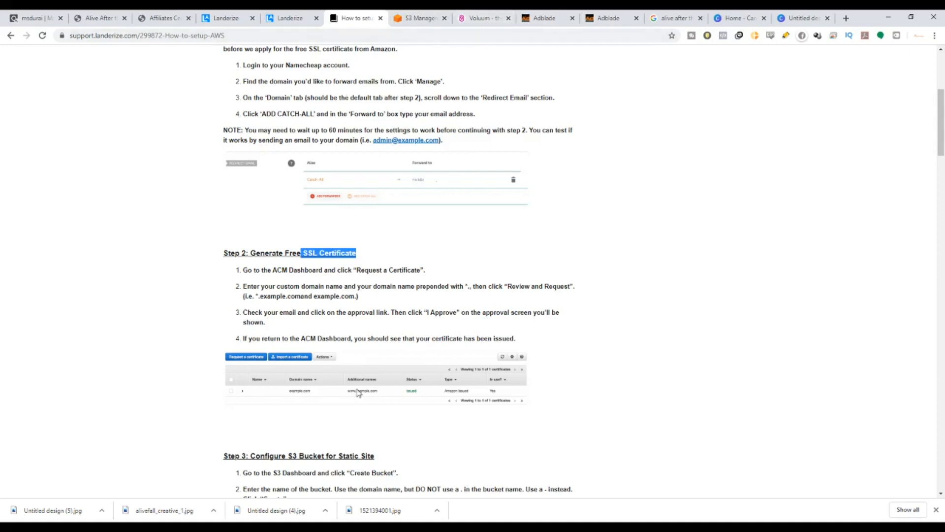
scroll(317, 333, down, 3)
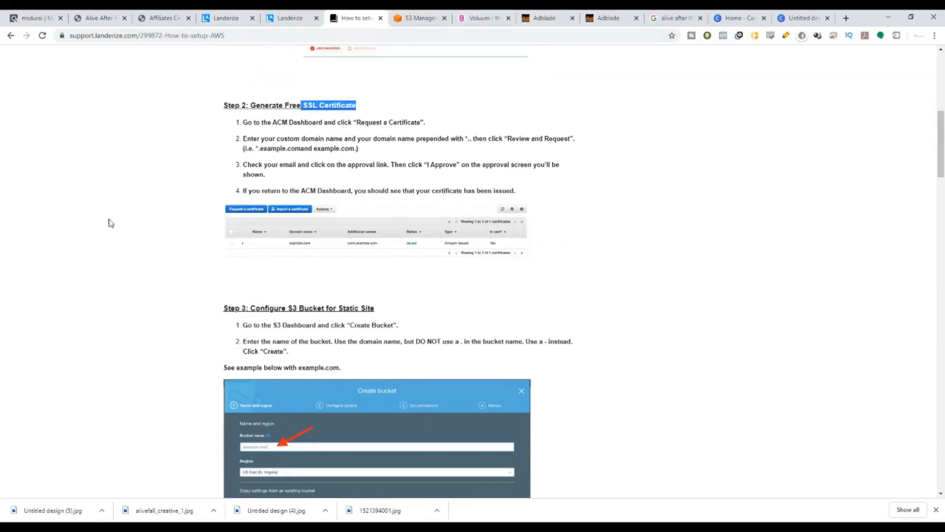
click(480, 18)
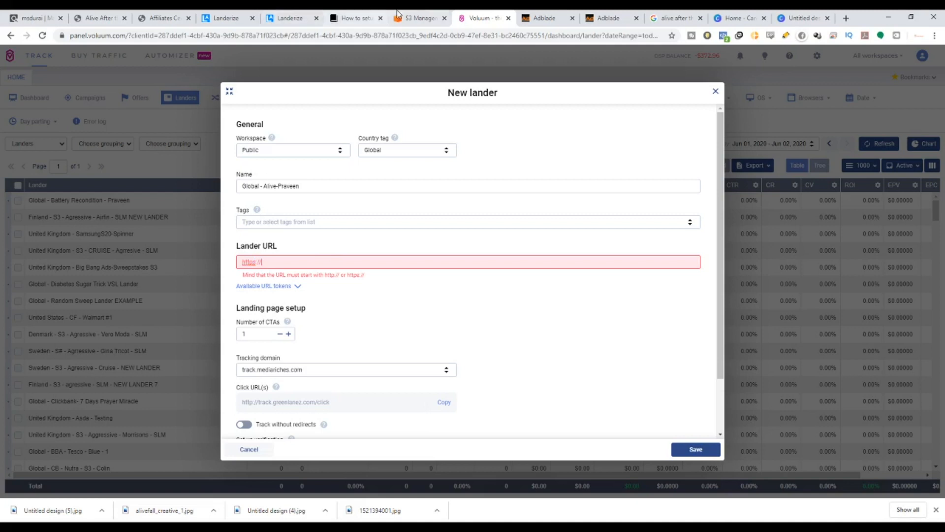
click(411, 17)
click(107, 88)
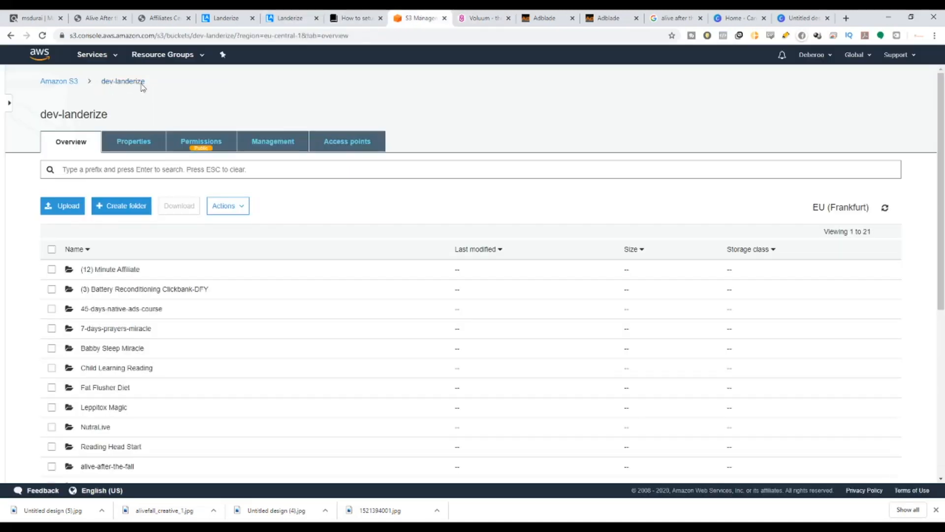
drag(201, 81, 106, 85)
click(483, 18)
text(dev-landerize)
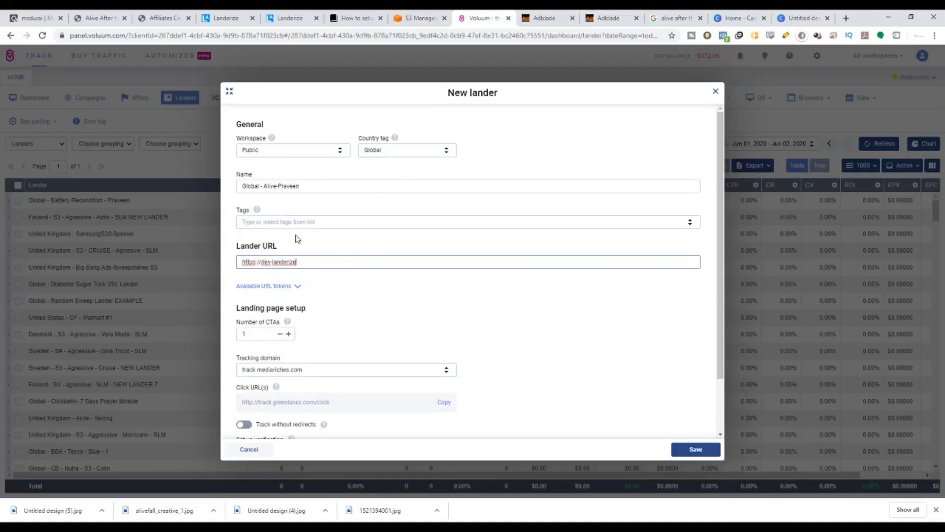
click(272, 262)
key(BackSpace)
Append the alive-after-the-fall folder and index.html to the lander URL, copying the folder name from the S3 bucket.
click(416, 18)
scroll(120, 390, down, 2)
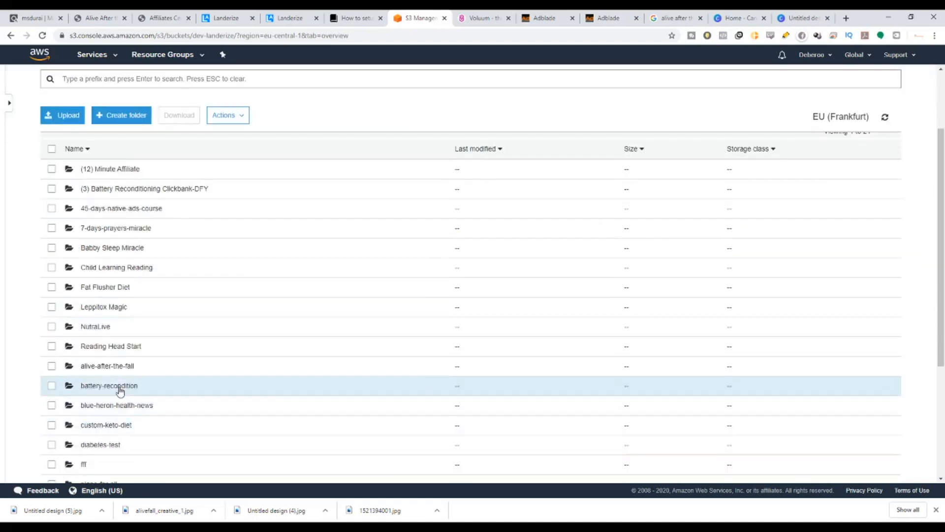
click(118, 366)
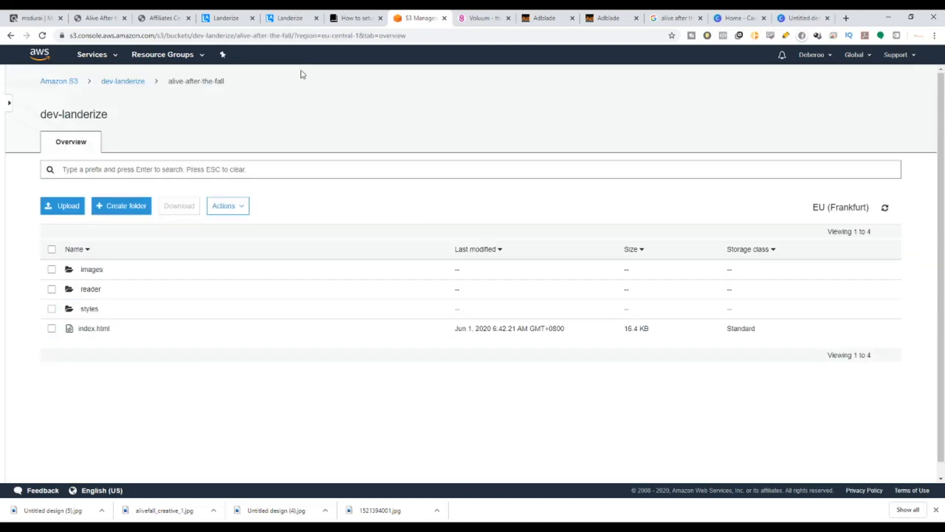
drag(269, 86, 169, 91)
key(ctrl+c)
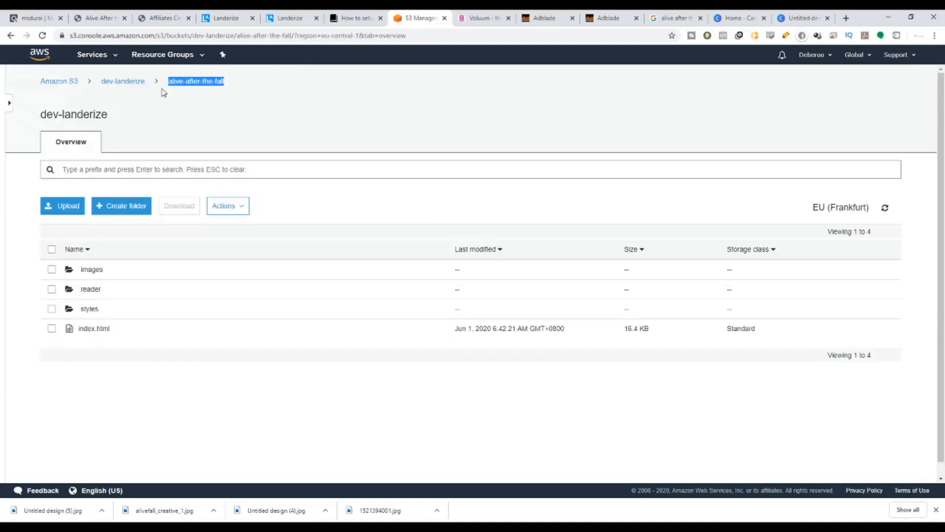
click(480, 18)
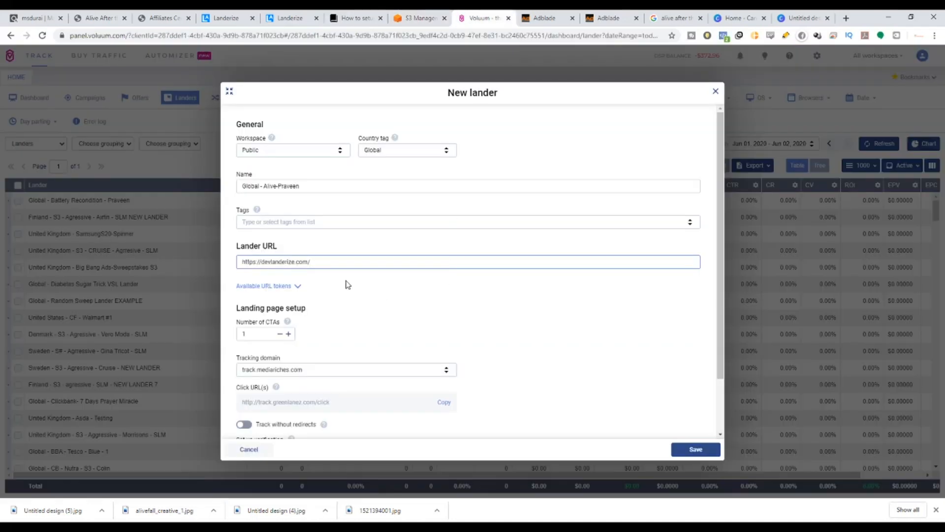
key(ctrl+v)
drag(386, 261, 358, 258)
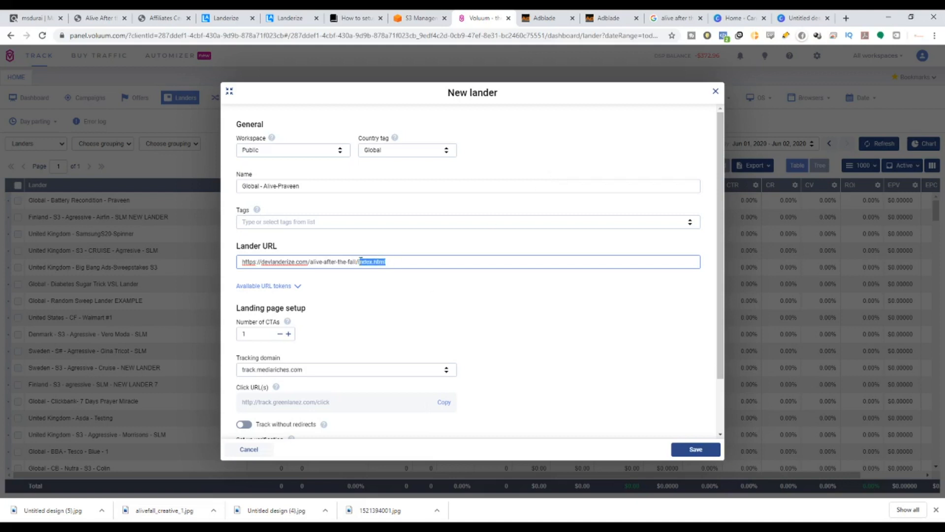
click(416, 17)
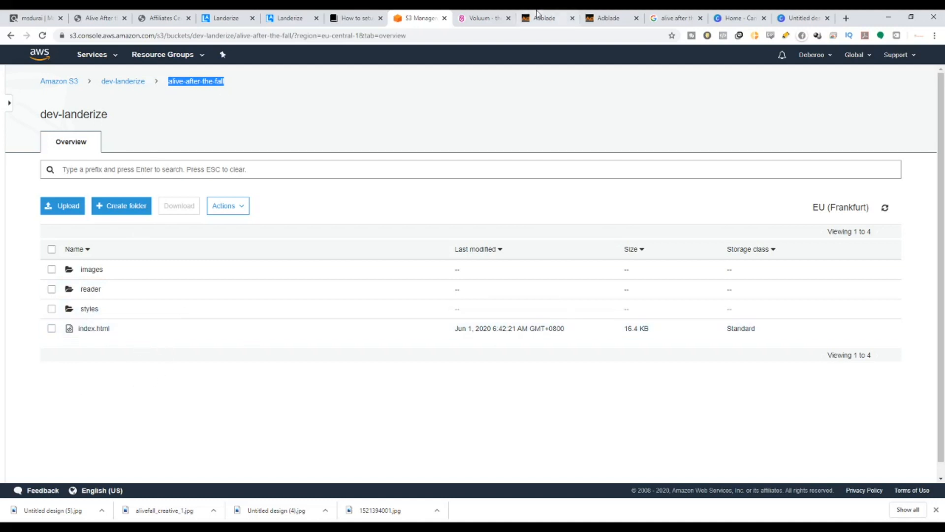
click(471, 14)
click(493, 309)
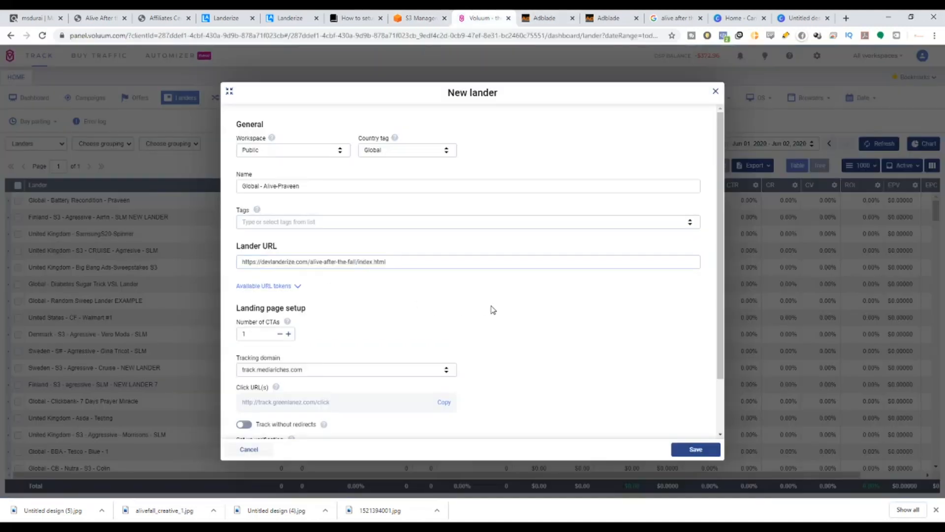
scroll(509, 392, down, 2)
click(690, 450)
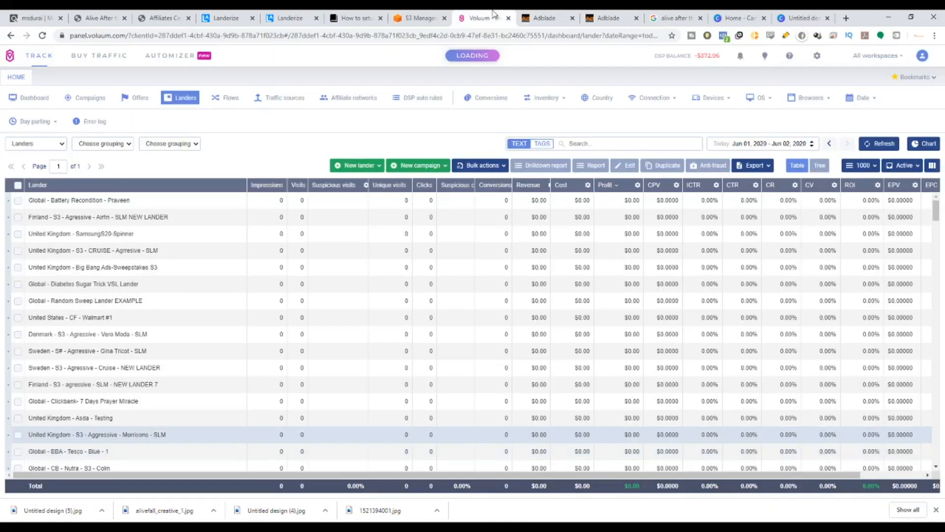
Start a new campaign and set its workspace to Private.
click(95, 99)
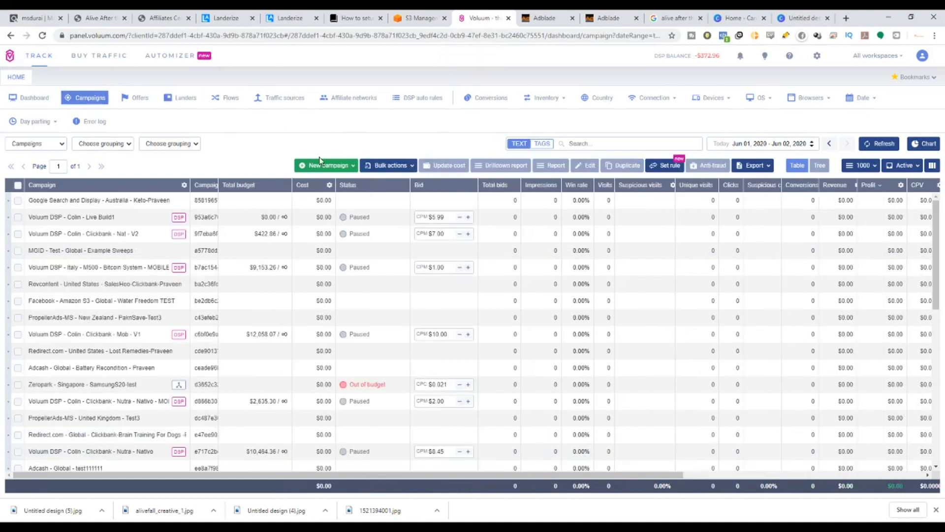
click(324, 165)
click(325, 196)
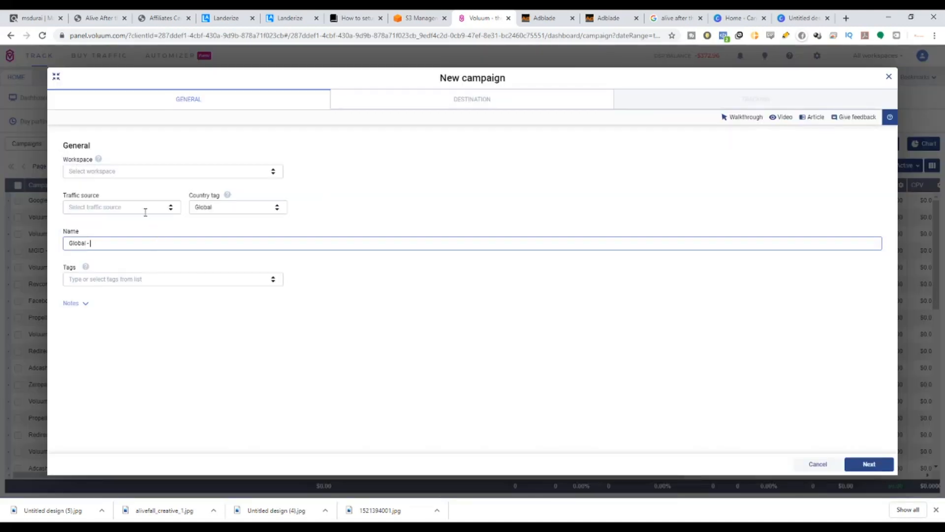
click(135, 172)
click(131, 187)
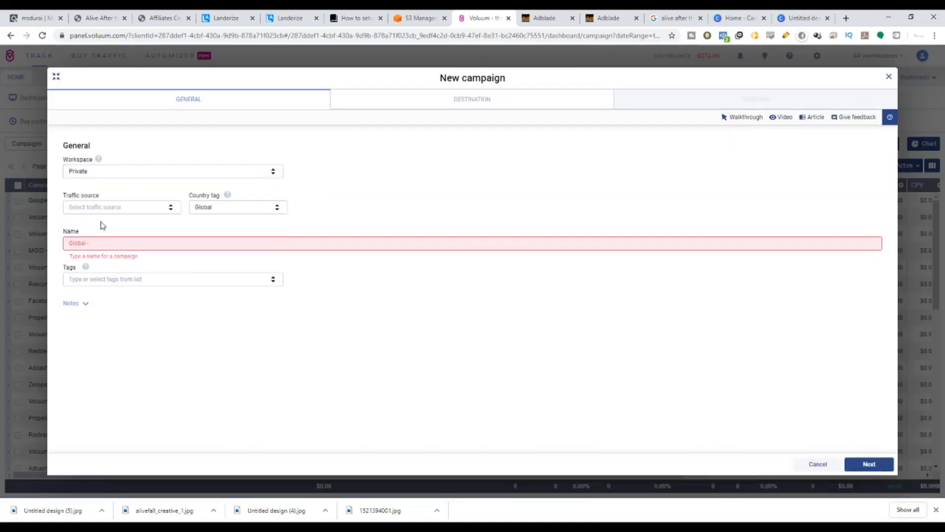
Choose AdBlade as the traffic source and name the campaign AdBlade - Global - Alive followed by the user's name.
click(106, 206)
text(Ad)
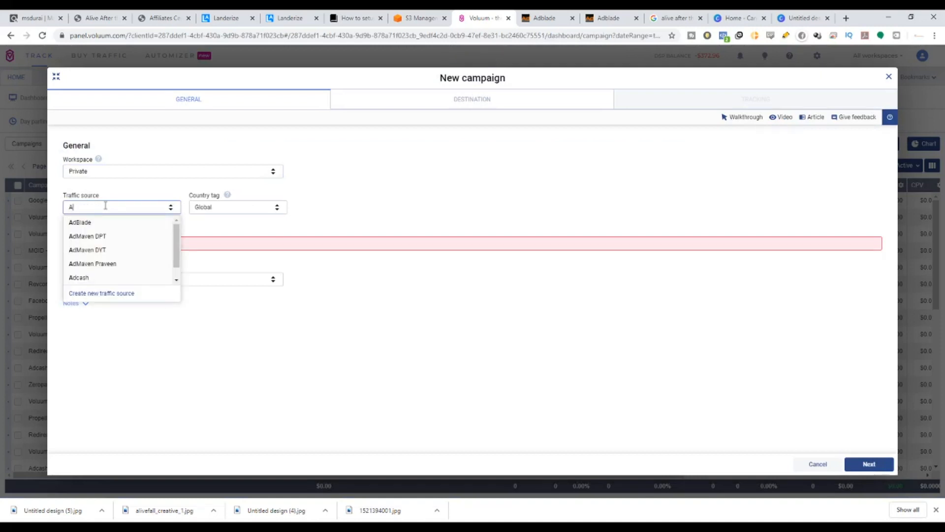
click(101, 222)
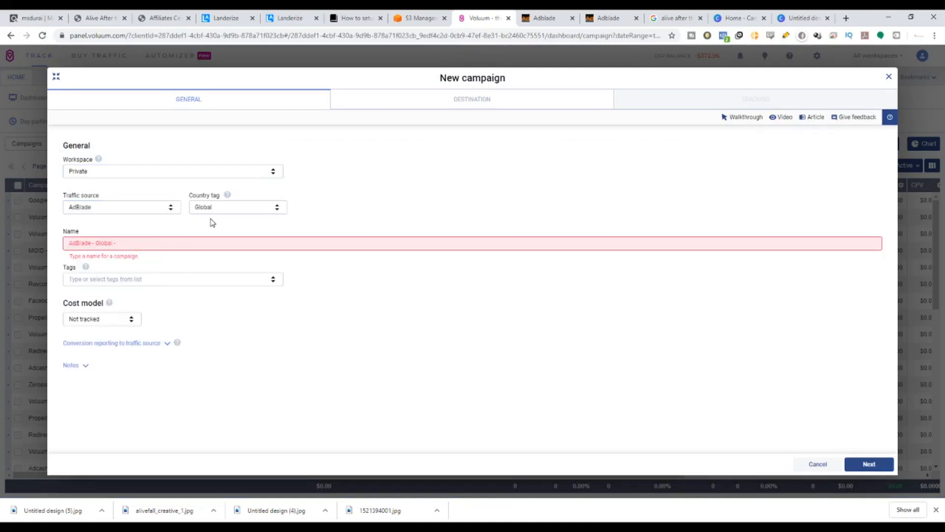
click(181, 243)
text(AdBlade - Global - Alive-Prave)
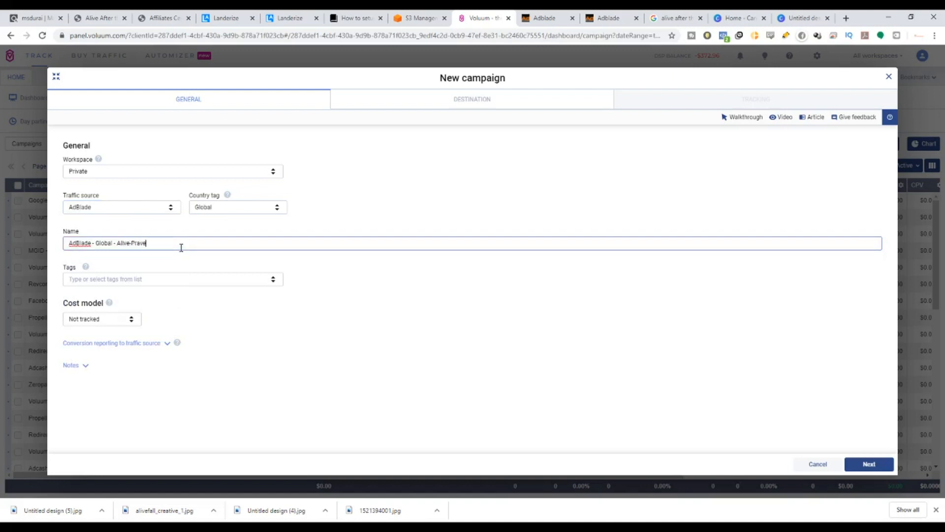
Try the CPC and CPA cost models and reset the cost model to Not tracked.
drag(182, 248, 30, 258)
key(ctrl+c)
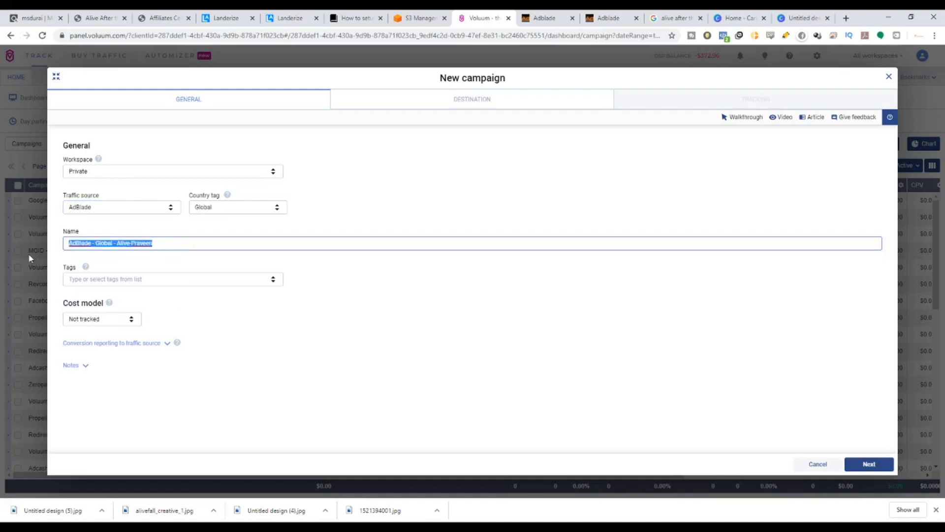
drag(68, 302, 104, 304)
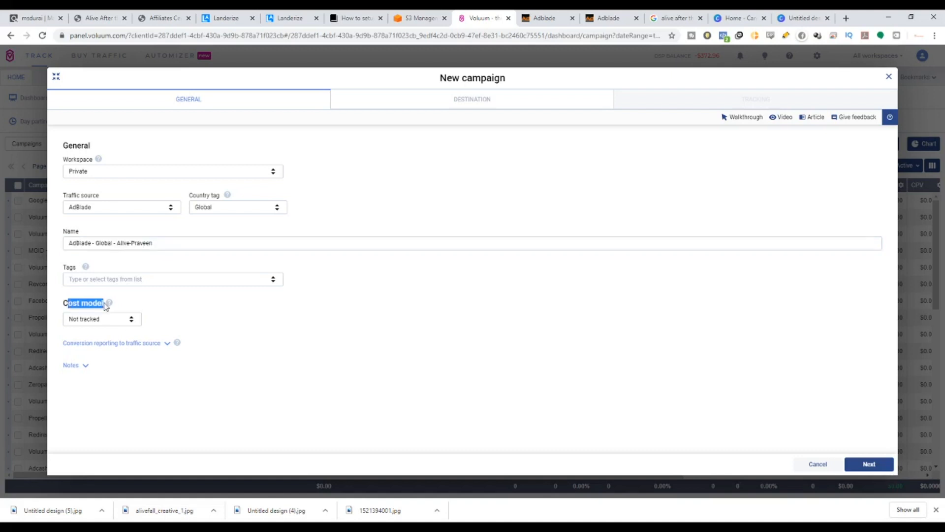
click(131, 319)
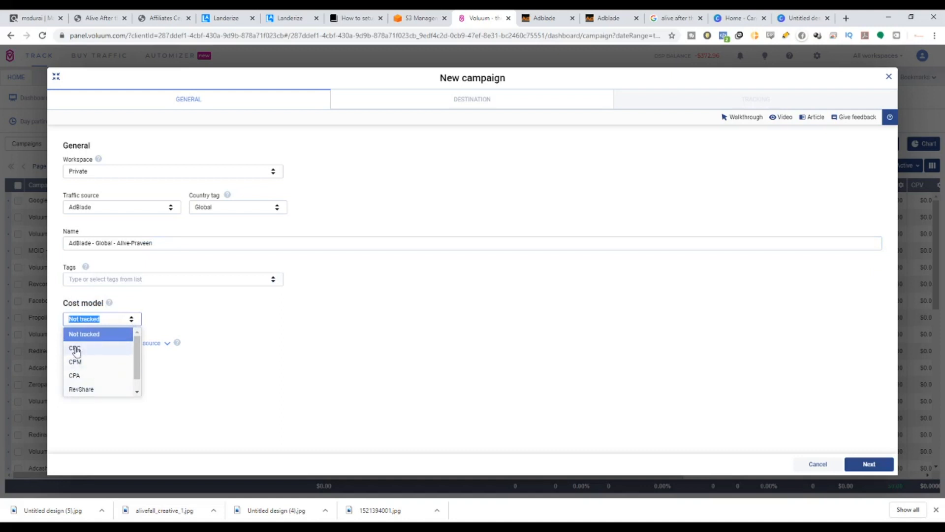
click(92, 352)
click(105, 316)
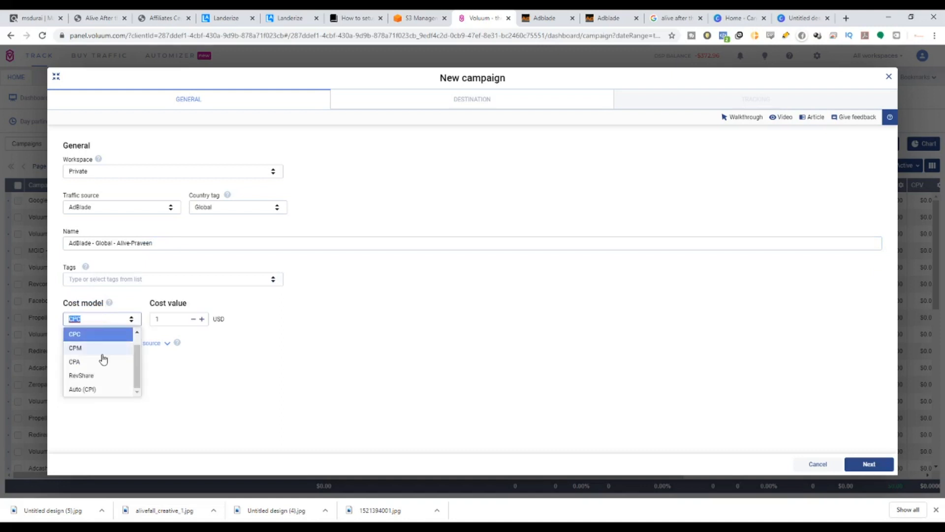
click(102, 362)
click(121, 318)
scroll(120, 370, up, 1)
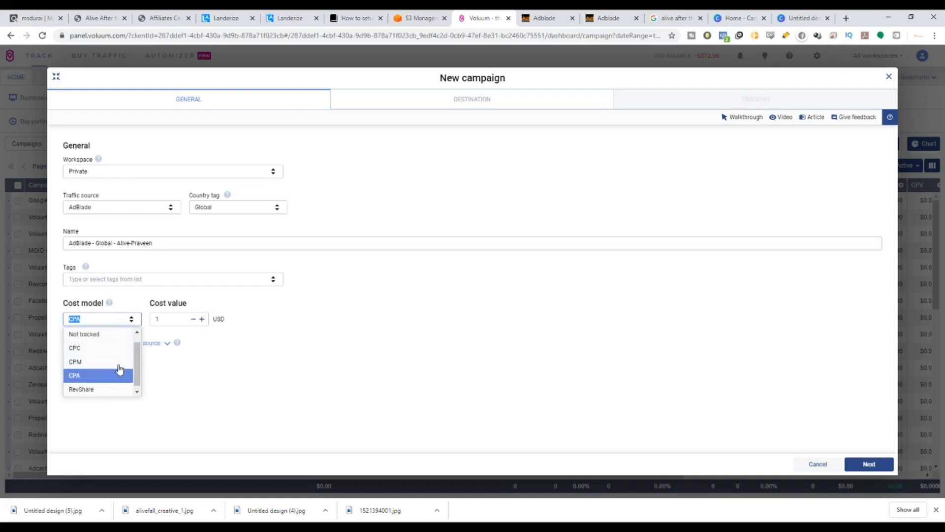
click(122, 338)
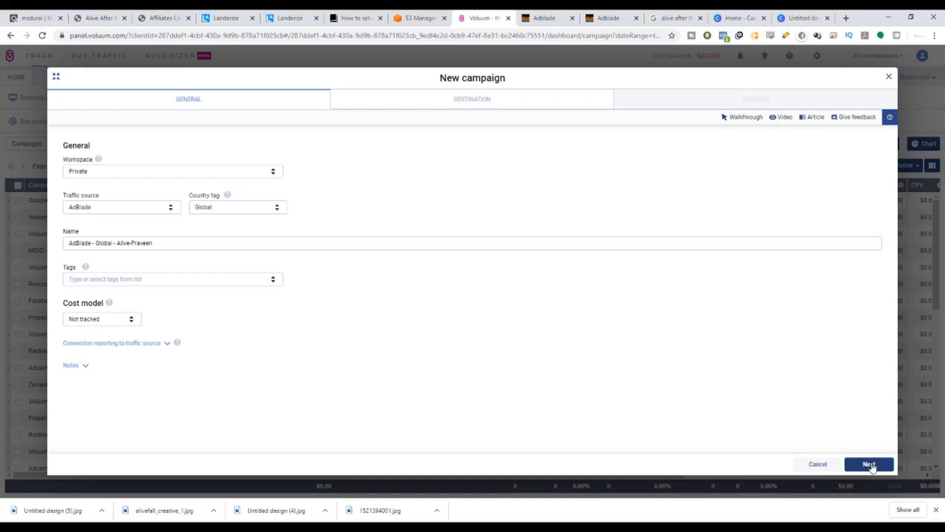
Continue to the campaign destination and set the default redirect mode to Double meta refresh.
click(869, 464)
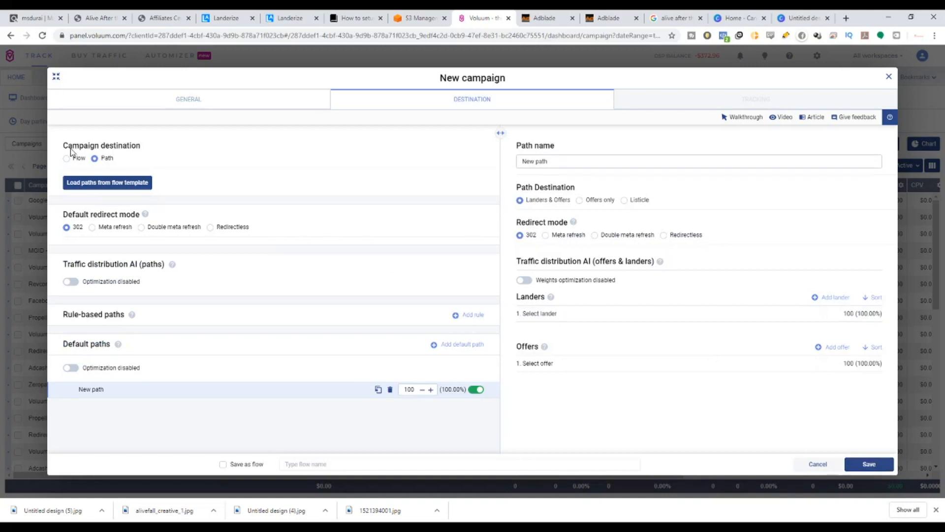
drag(72, 149, 109, 149)
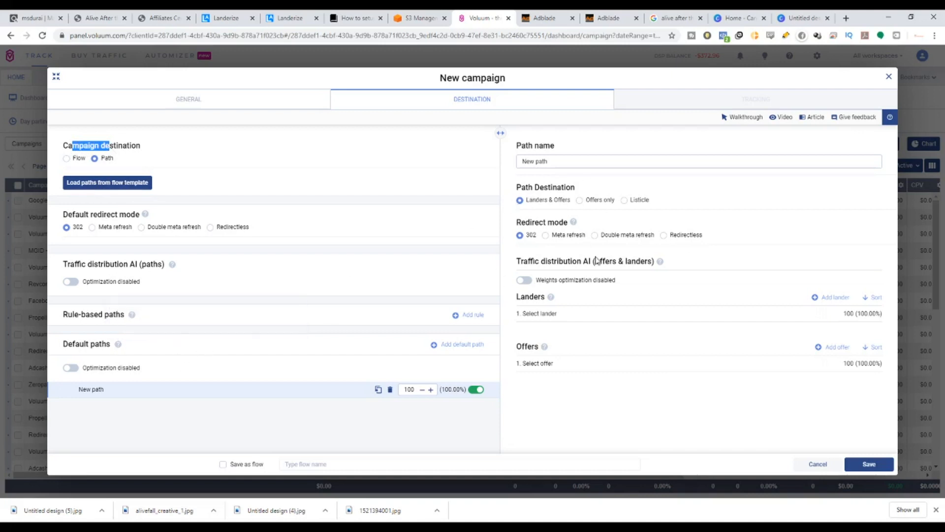
click(694, 365)
click(73, 217)
drag(74, 218, 127, 218)
click(142, 227)
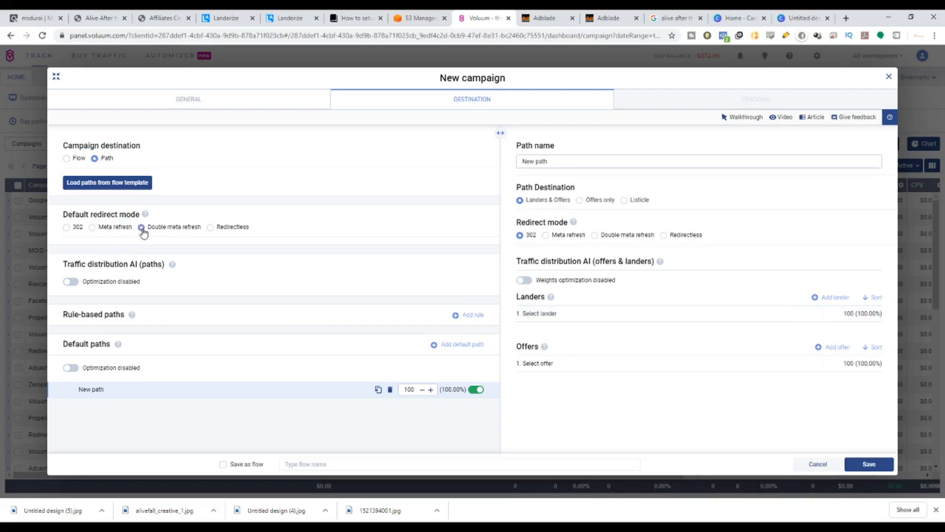
Review the traffic distribution AI, default paths and path destination options of the campaign.
drag(78, 264, 137, 266)
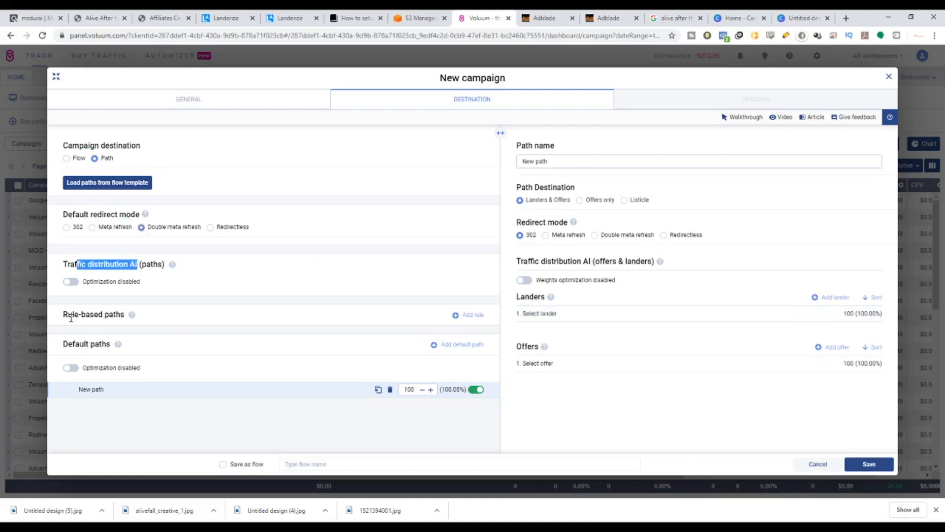
drag(68, 315, 118, 347)
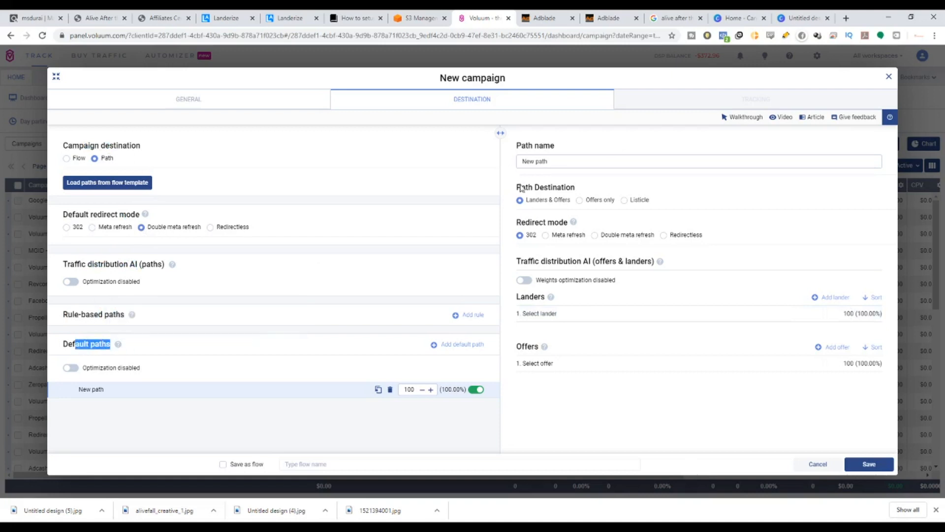
click(517, 154)
drag(528, 189, 565, 192)
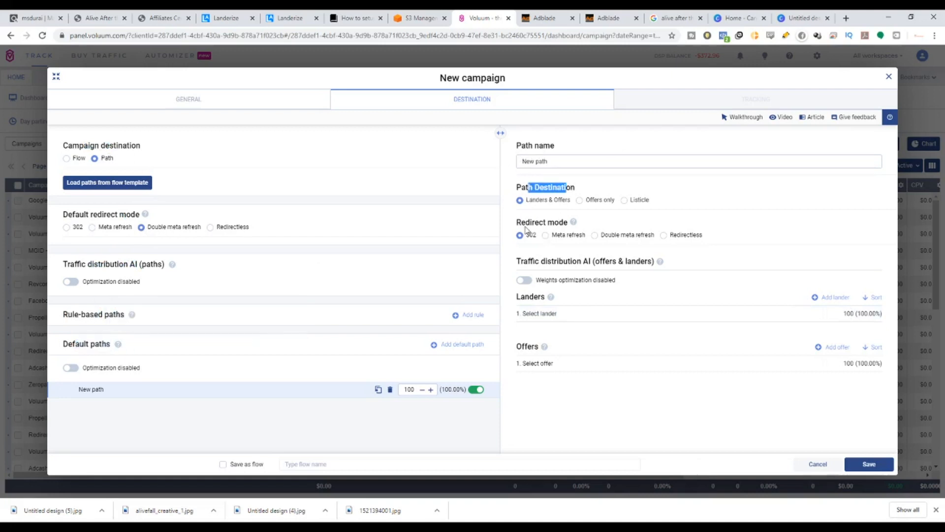
Set the path's redirect mode to Double meta refresh and name the path with the campaign name AdBlade - Global - Alive followed by the user's name.
drag(522, 225, 549, 227)
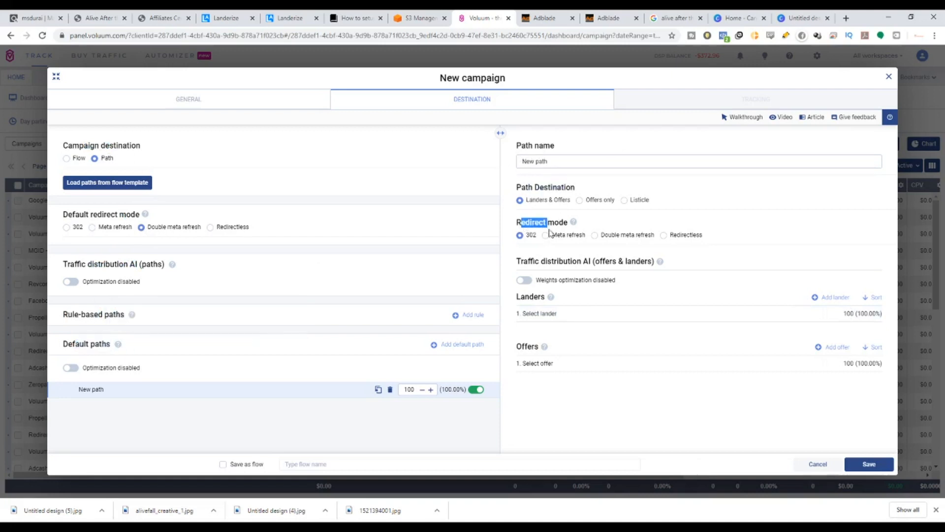
click(596, 237)
drag(618, 159, 520, 160)
key(ctrl+v)
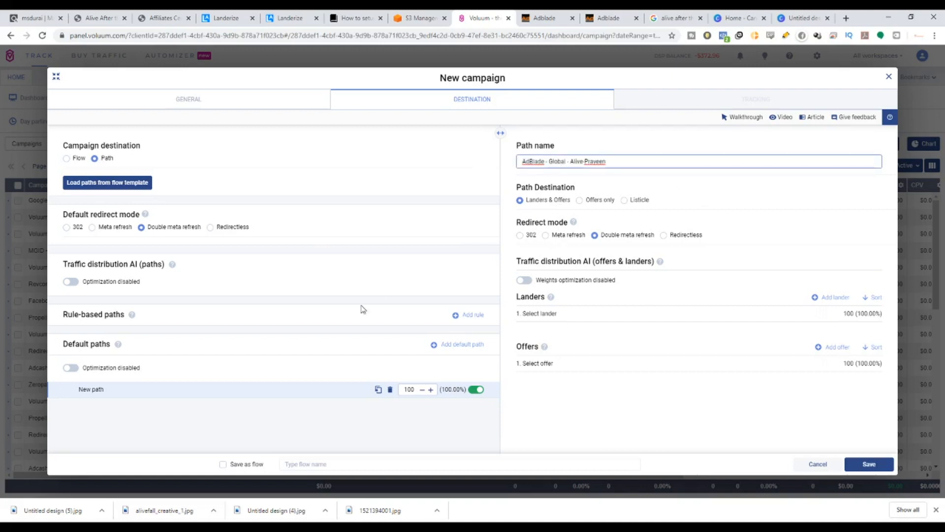
Add the Global - Alive lander and the ClickBank - Global - Alive offer to the path, then save the campaign.
click(602, 314)
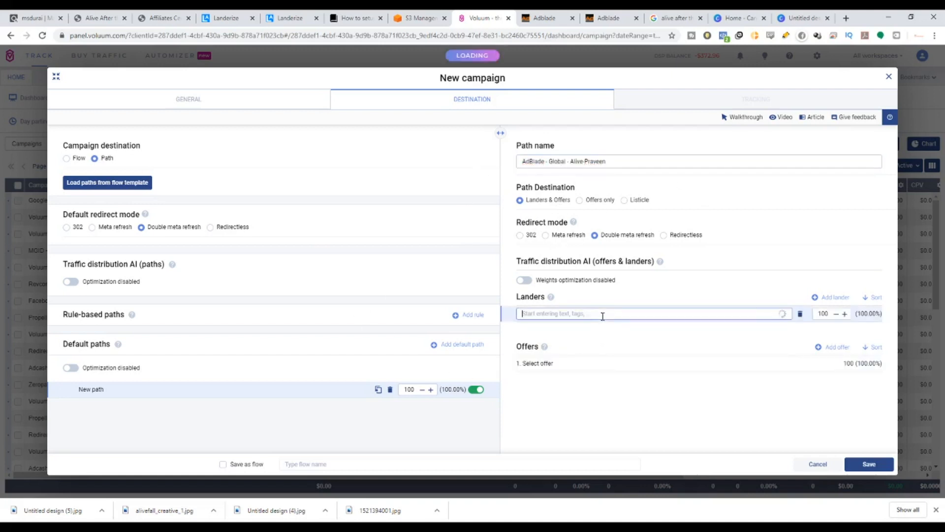
text(alive)
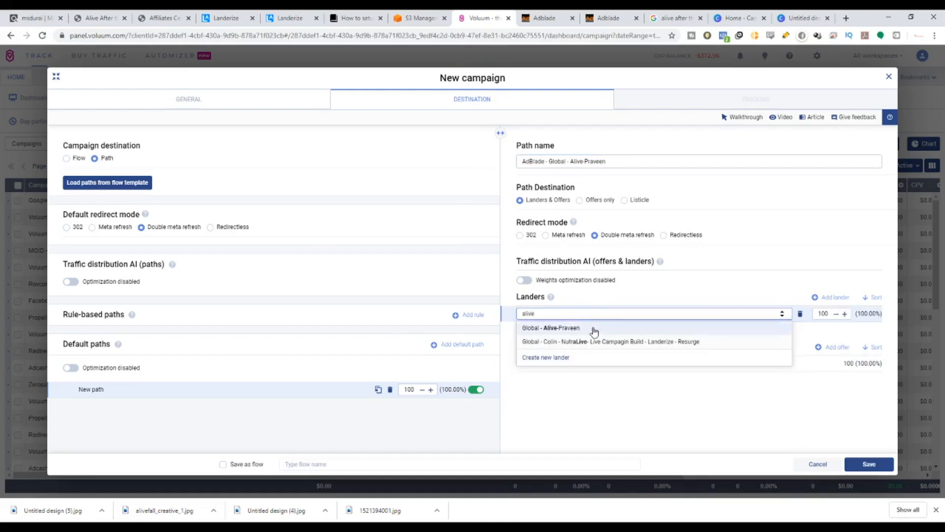
click(594, 331)
click(593, 362)
text(al - Al)
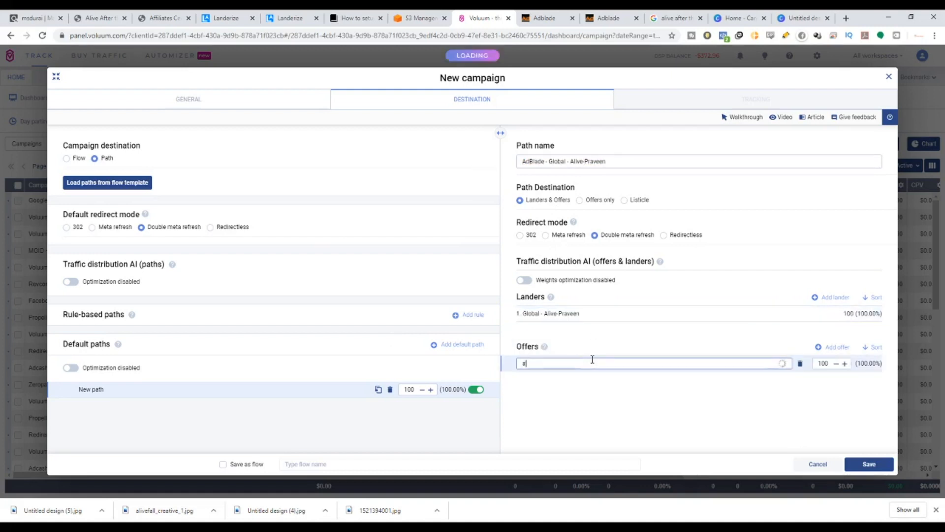
text(ive)
click(588, 377)
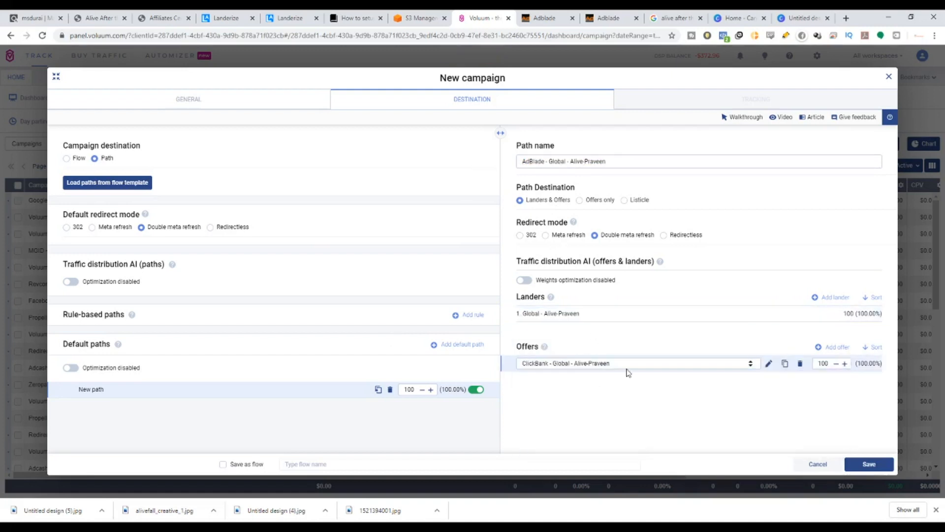
click(869, 465)
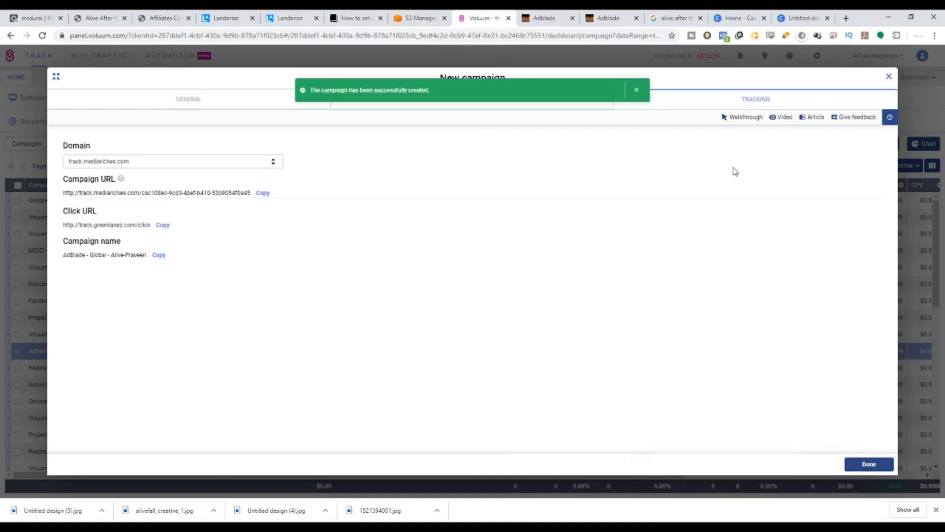
Review the campaign's tracking URLs and click URL, then switch over to the AdBlade advertiser dashboard.
drag(445, 94, 310, 91)
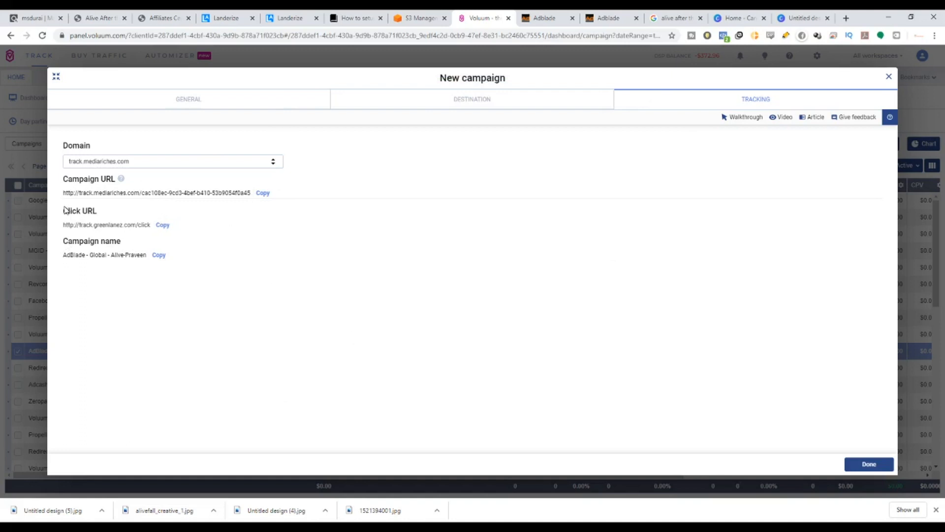
drag(64, 210, 100, 212)
click(270, 15)
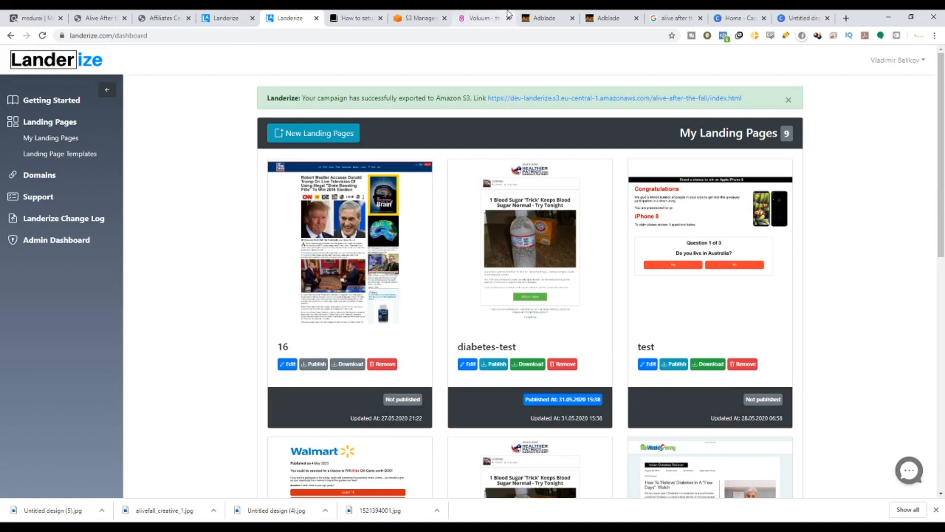
click(478, 15)
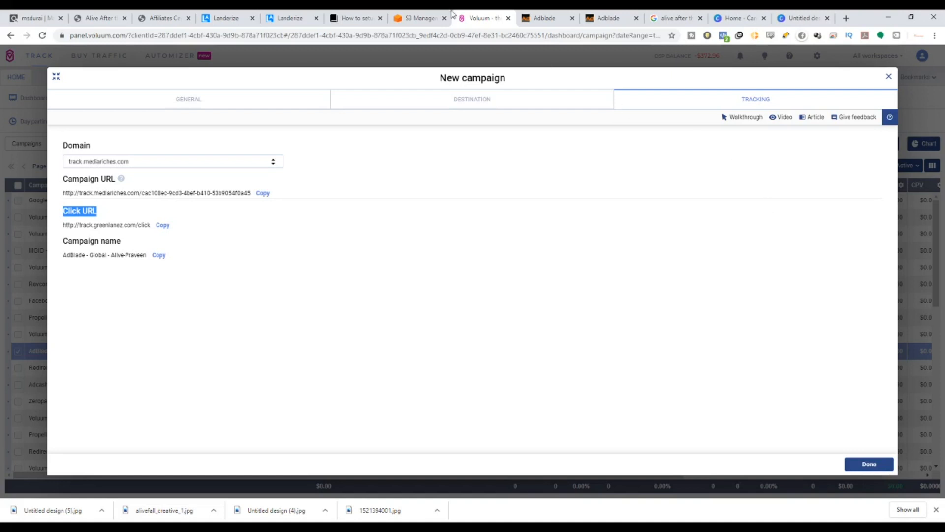
click(541, 18)
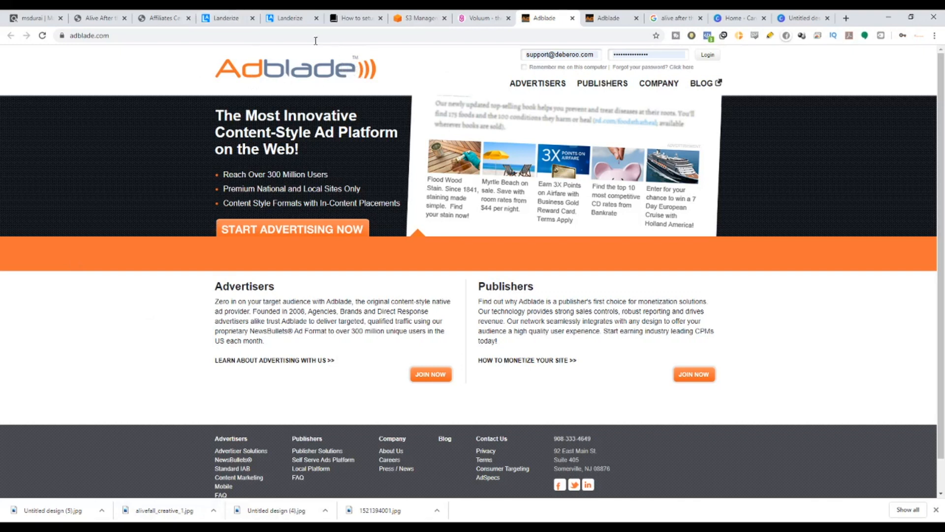
drag(318, 155, 205, 116)
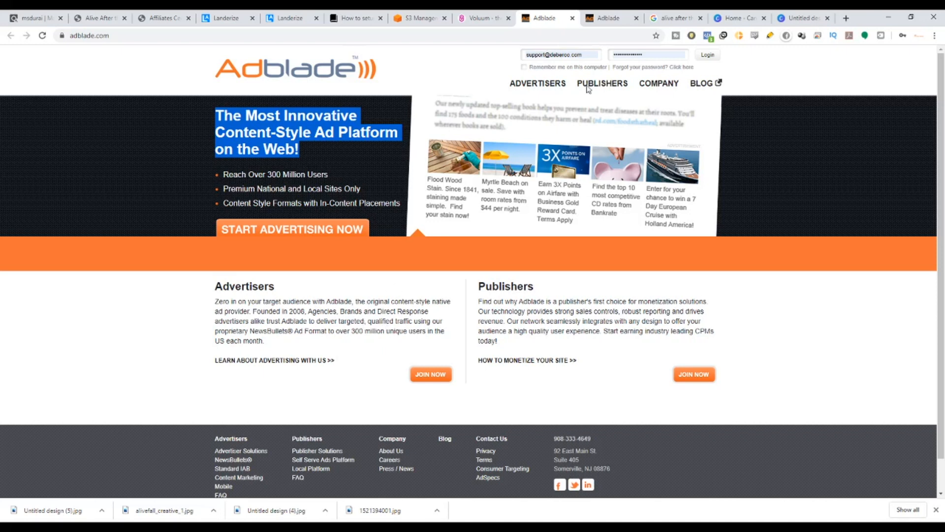
click(586, 15)
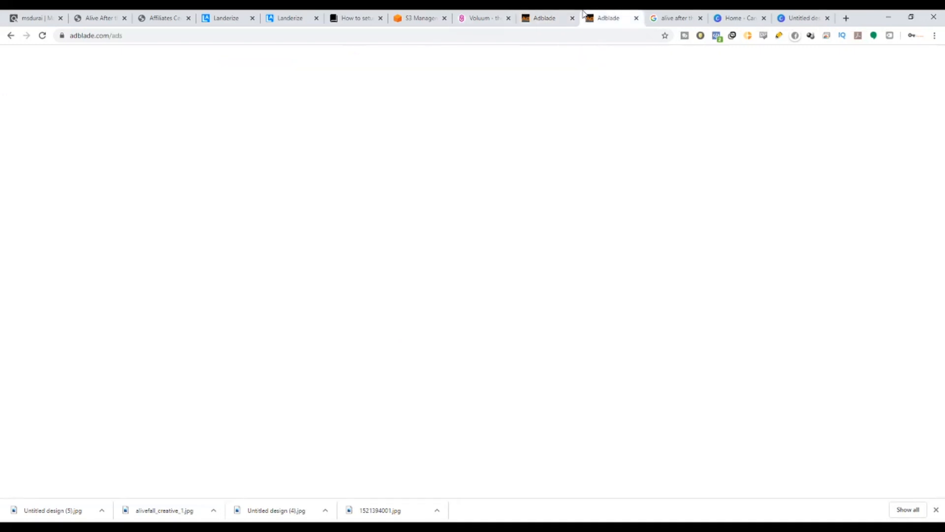
click(589, 212)
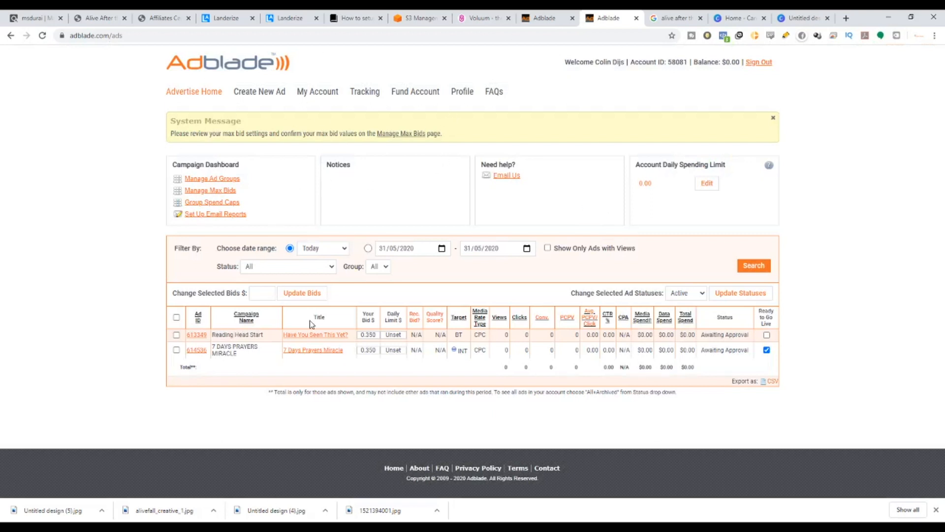
Log back into AdBlade, dismiss the Ready to Go Live notice, and open the Create New Ad form.
click(252, 98)
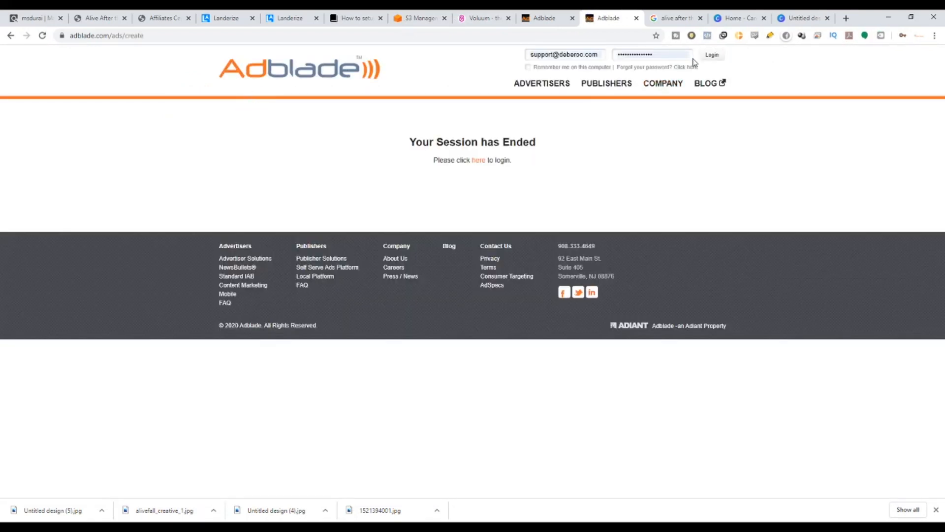
click(717, 59)
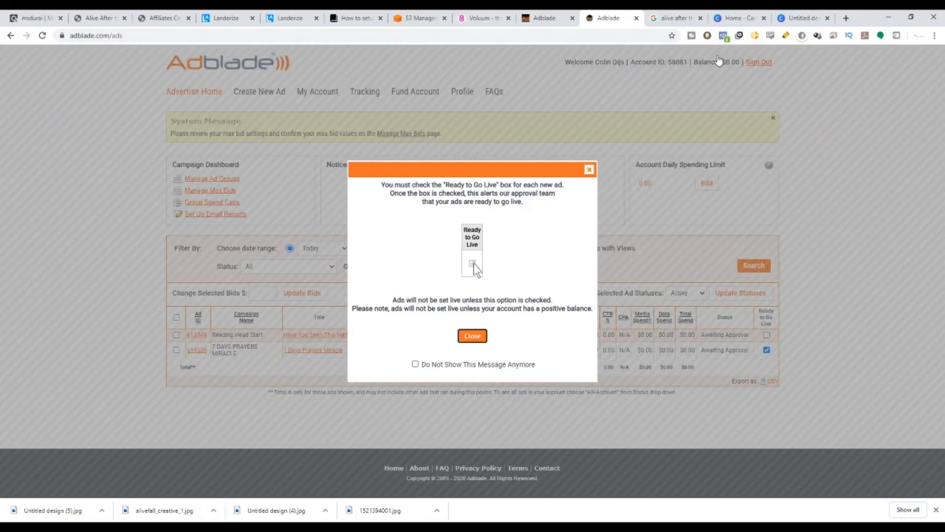
click(589, 170)
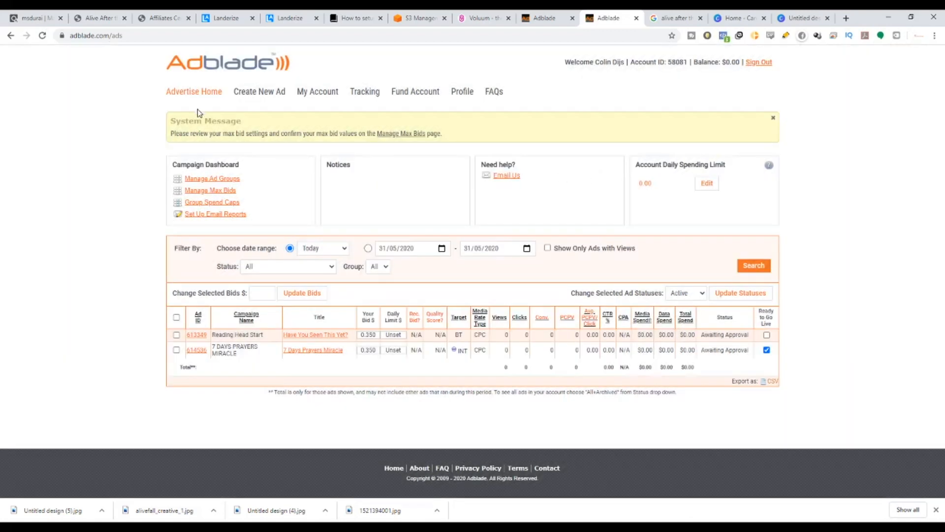
click(250, 96)
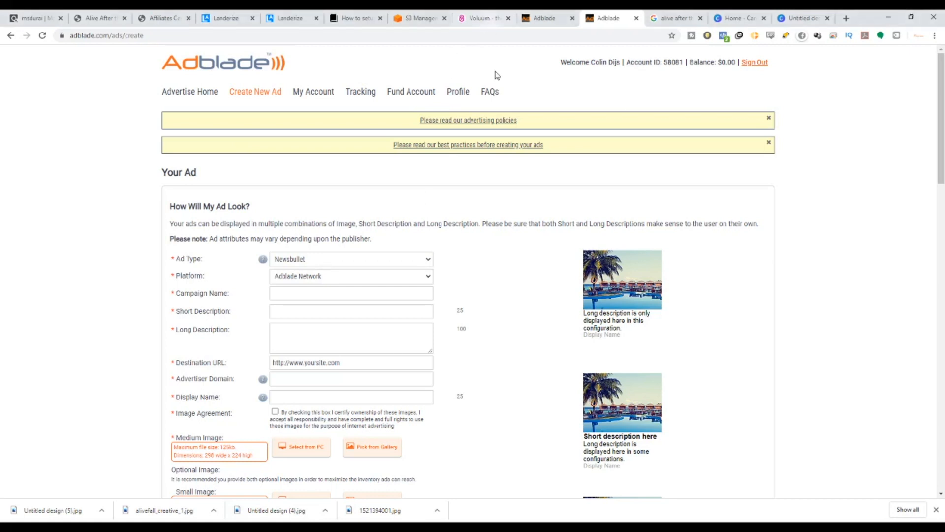
Open AdBlade's advertising policies and best practices pages in new browser tabs.
click(514, 126)
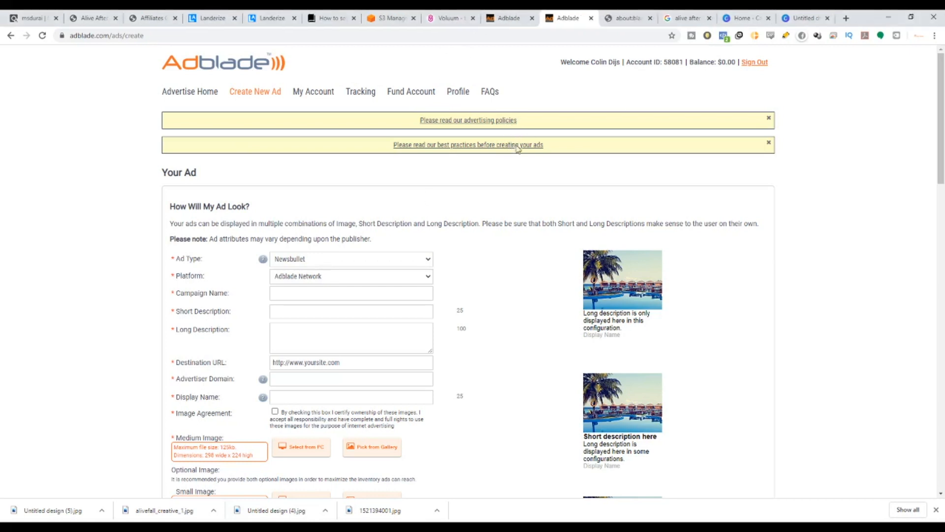
click(517, 145)
click(589, 18)
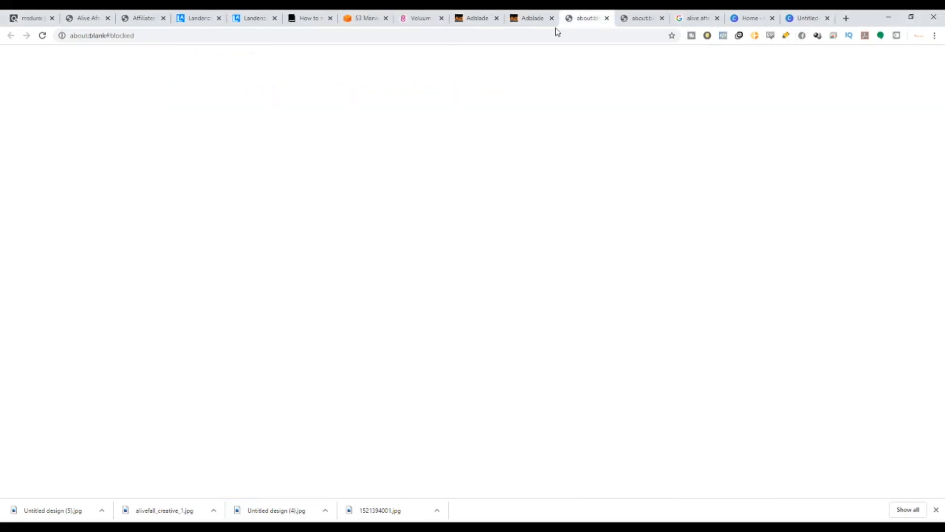
click(606, 18)
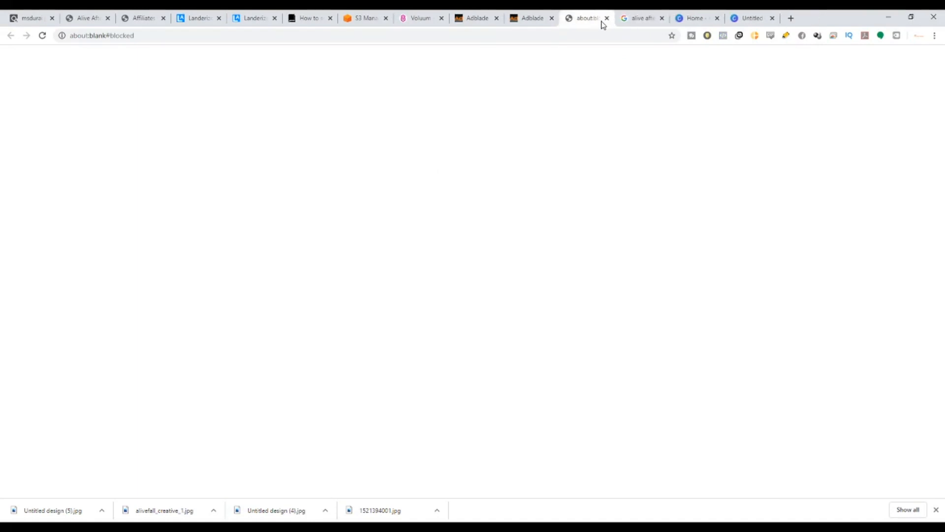
click(607, 20)
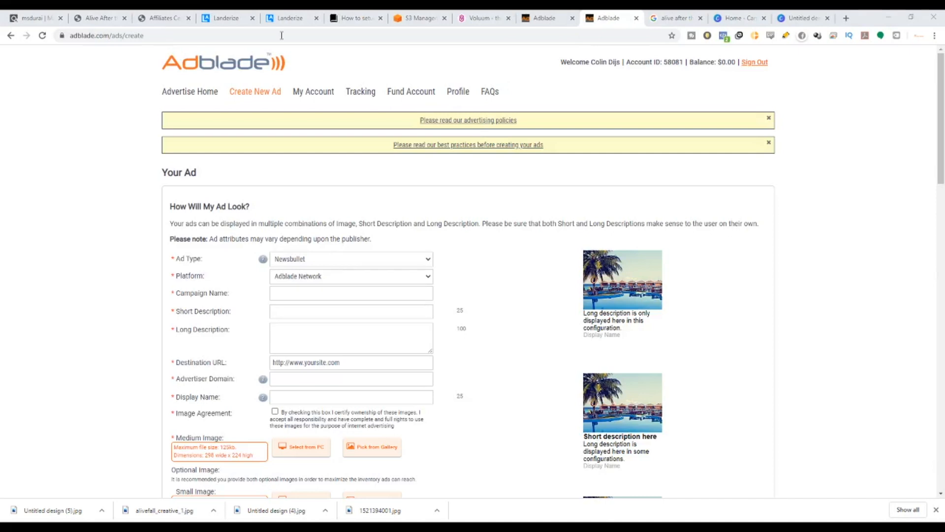
click(846, 17)
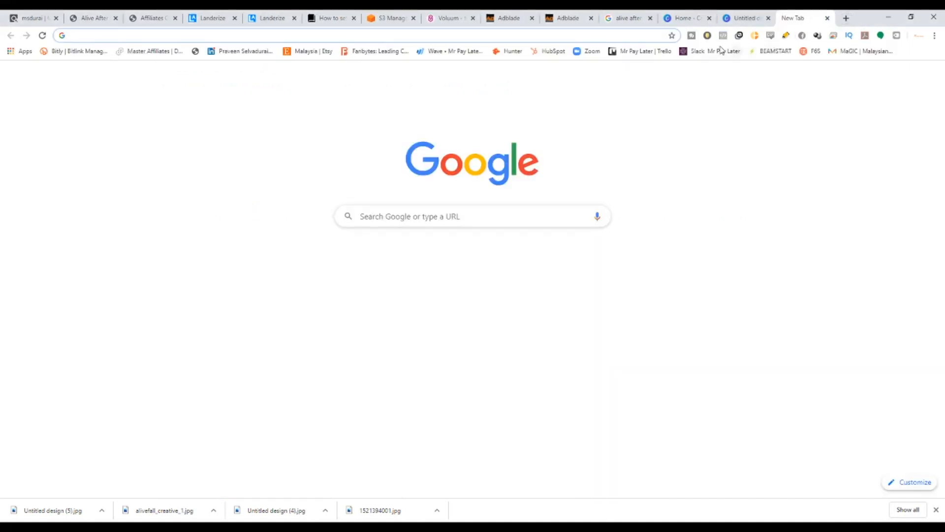
text(https://www.adblade.com/doc/advertising-policies)
key(Return)
drag(792, 17, 628, 15)
click(566, 17)
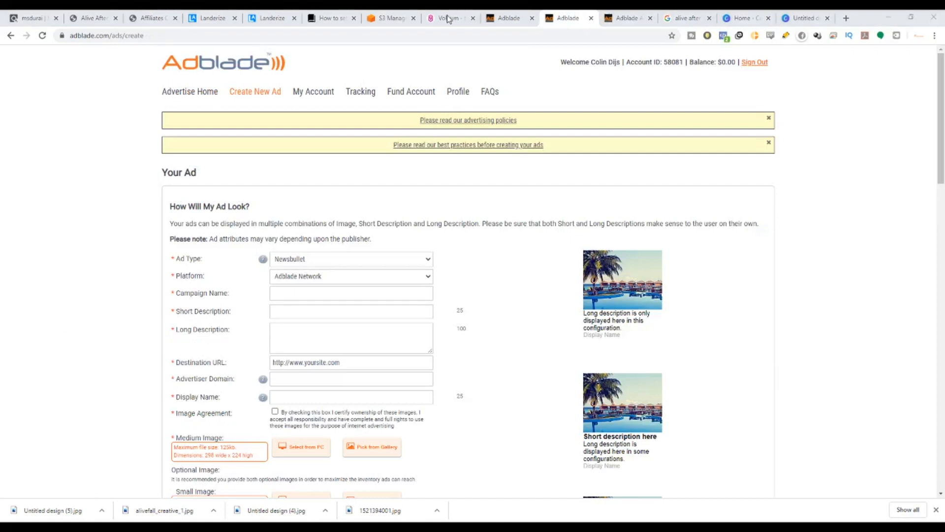
click(846, 18)
text(https://www.adblade.com/doc/bestpracticesfaq)
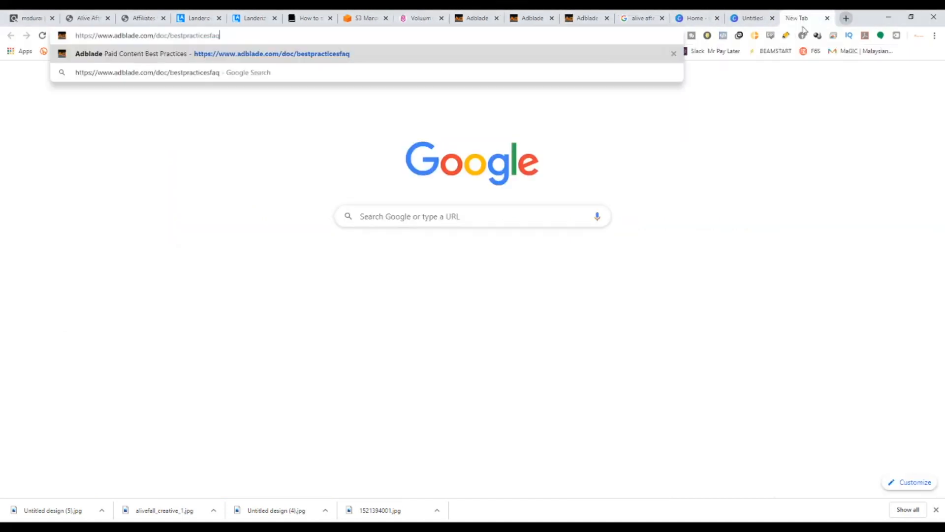
key(Return)
click(534, 15)
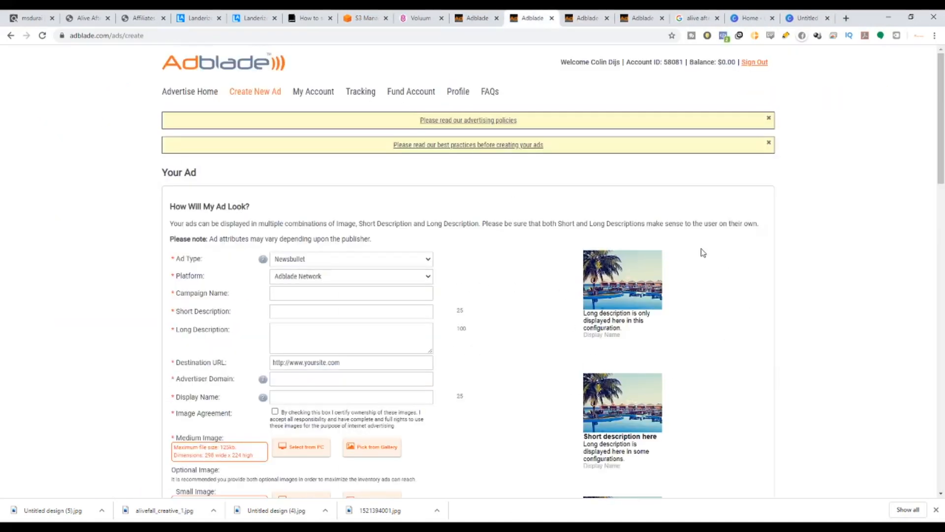
Read through the new ad form and the AdBlade advertising policies, including the landing page guidelines.
scroll(684, 261, down, 4)
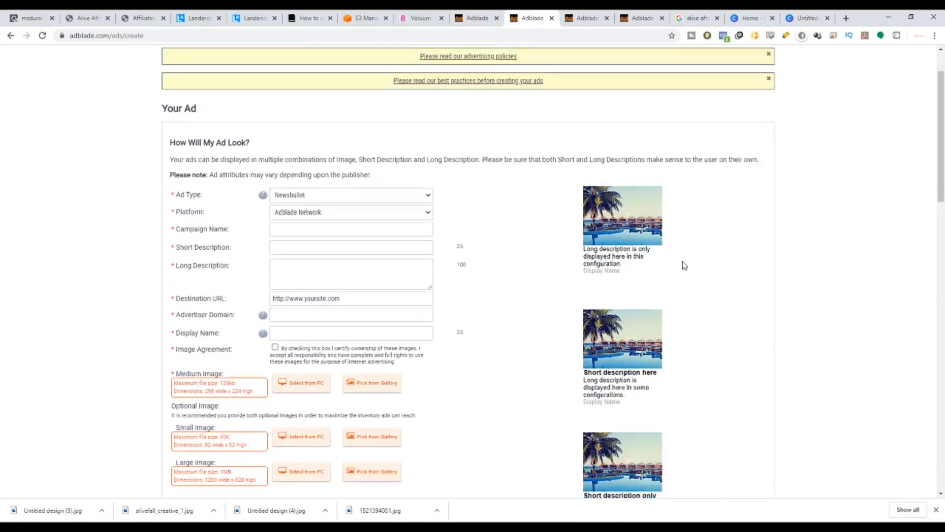
scroll(578, 313, up, 4)
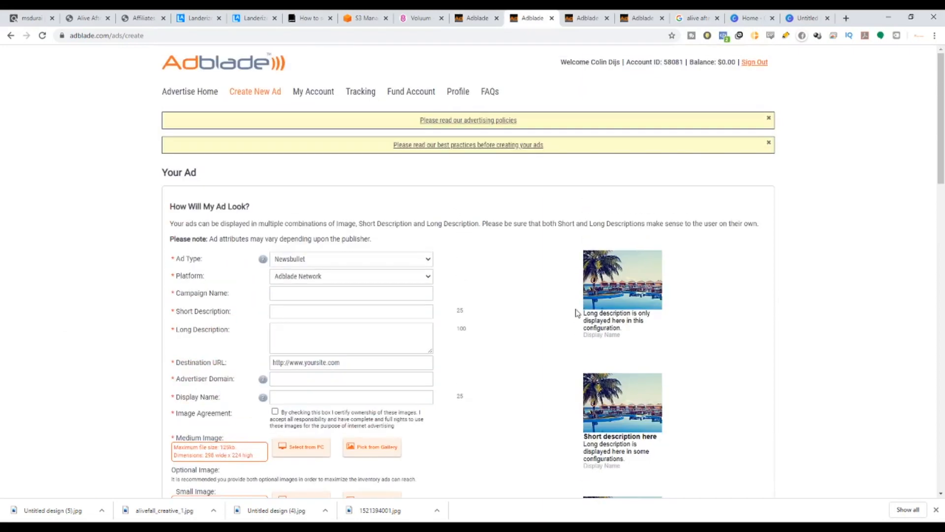
scroll(575, 314, down, 6)
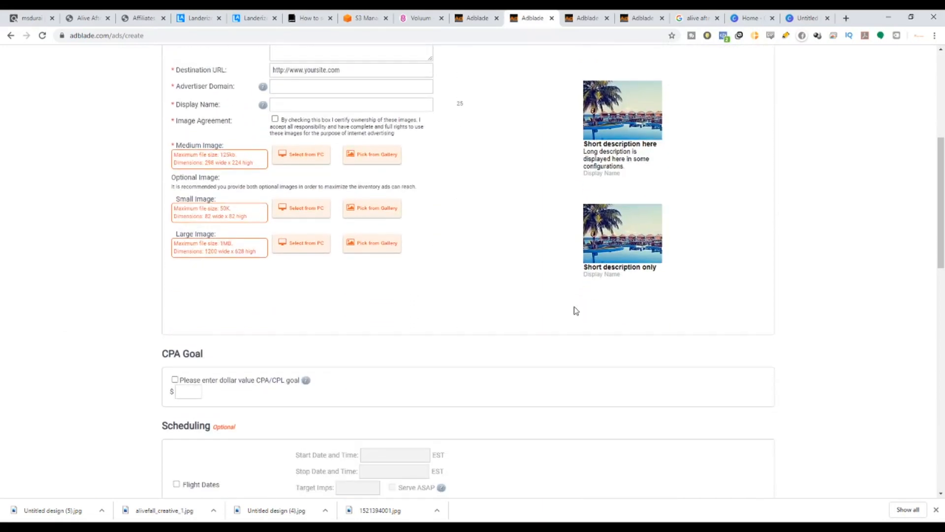
scroll(586, 275, up, 4)
scroll(616, 197, up, 3)
click(671, 143)
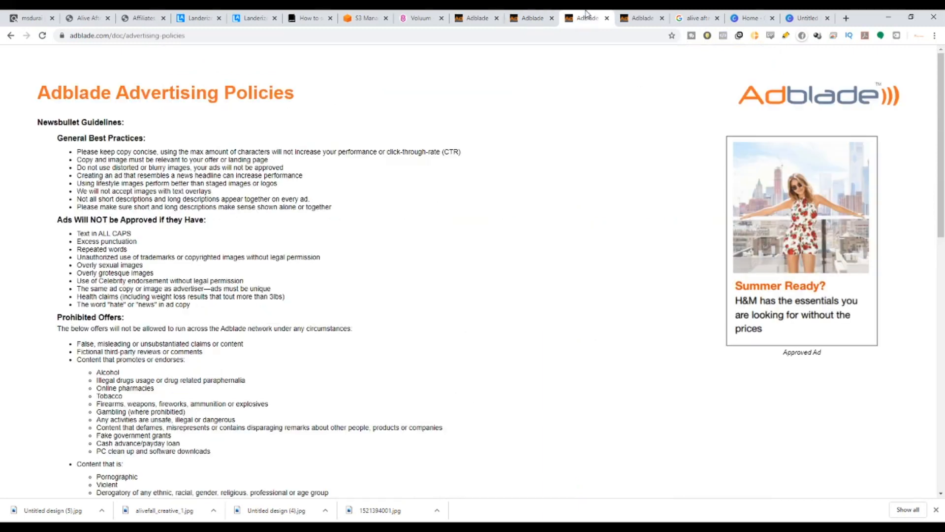
drag(45, 141, 150, 243)
click(147, 244)
scroll(102, 239, down, 6)
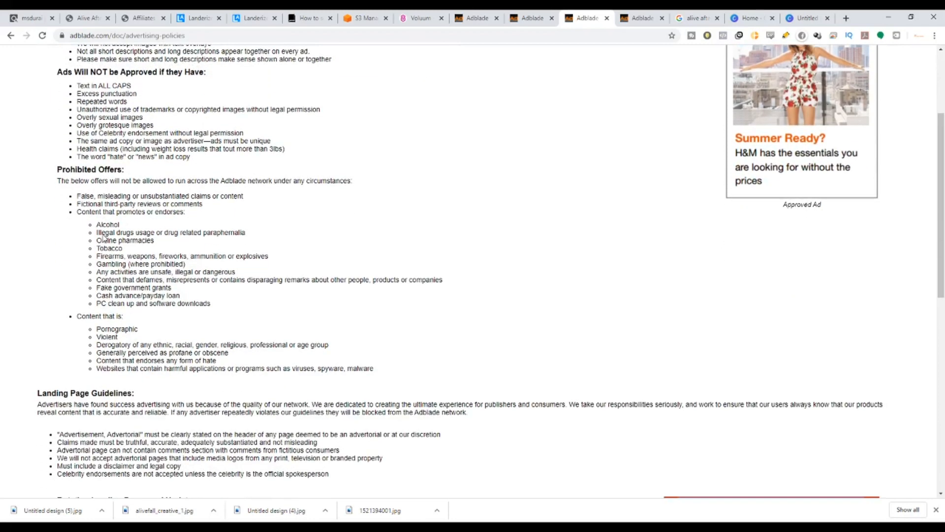
scroll(104, 234, down, 7)
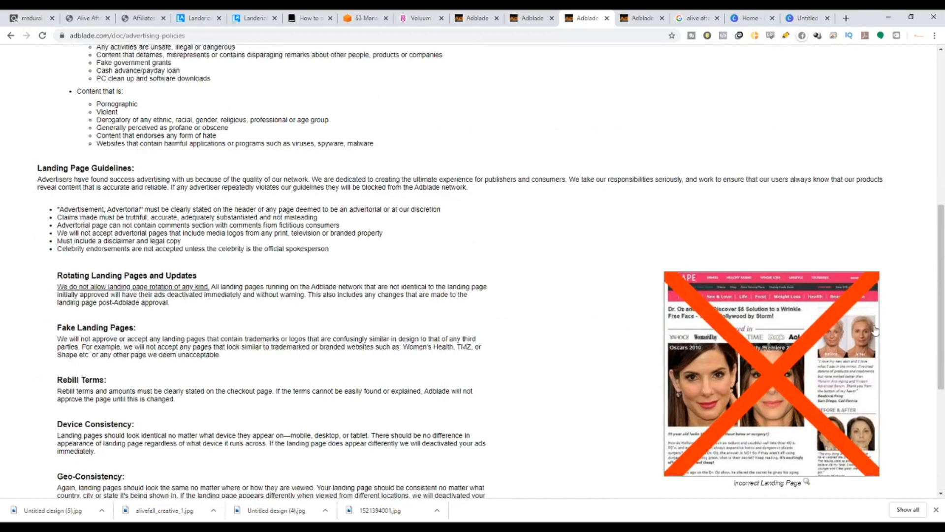
scroll(727, 359, down, 1)
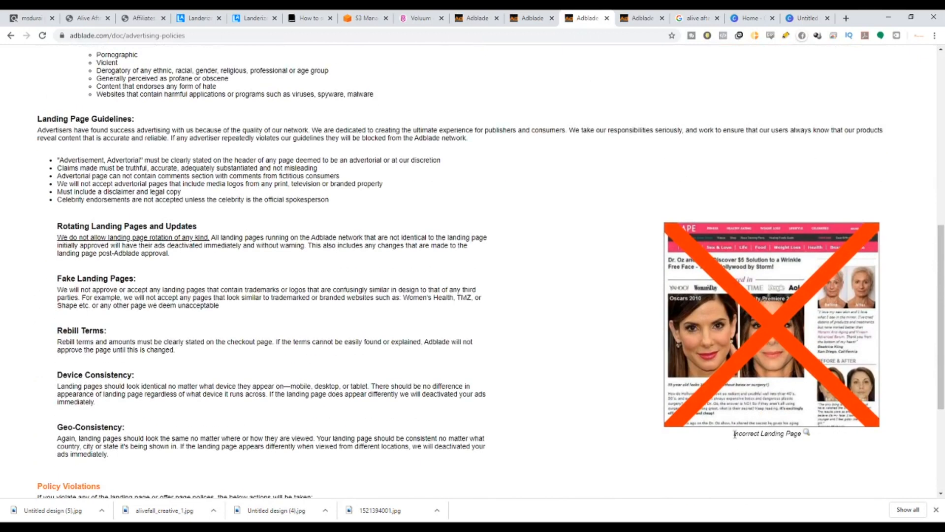
drag(731, 440, 822, 437)
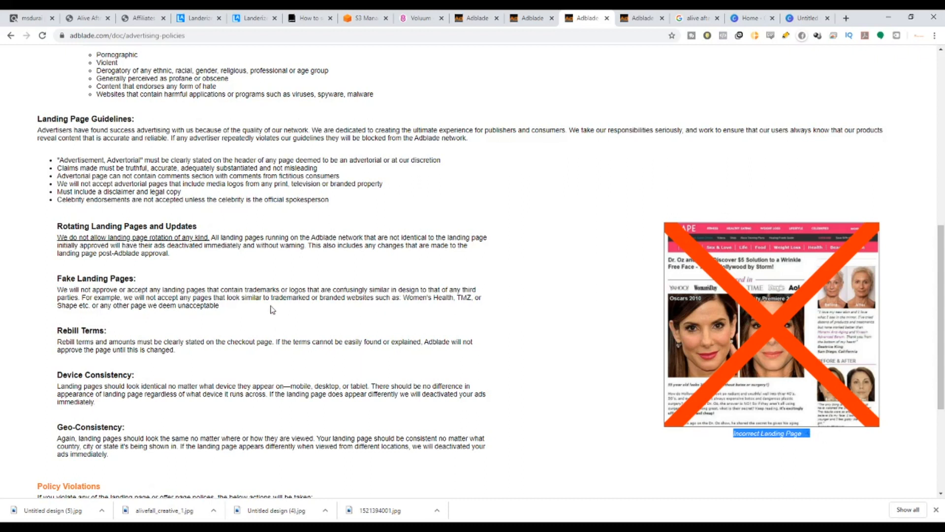
Review AdBlade's landing page guidelines and compare them with the landing pages in the Landerize dashboard.
drag(37, 130, 292, 160)
click(198, 173)
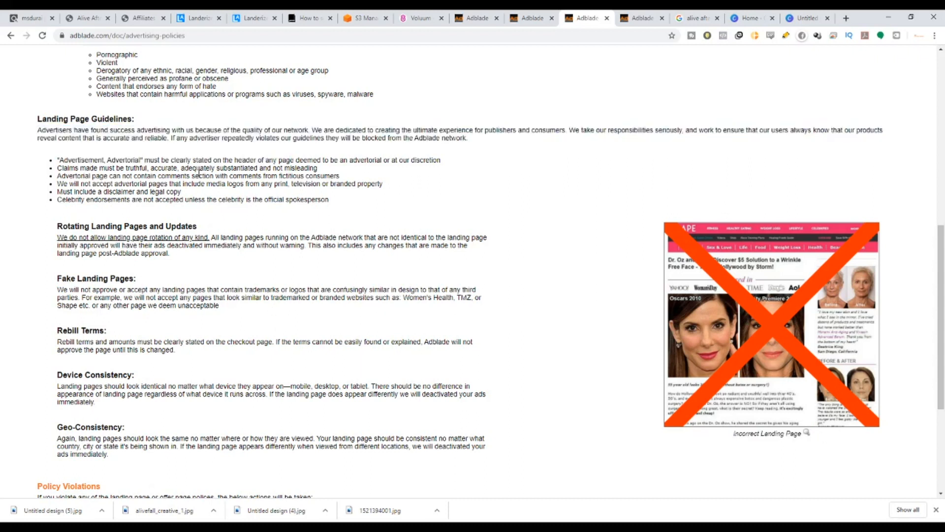
drag(59, 161, 415, 162)
click(187, 162)
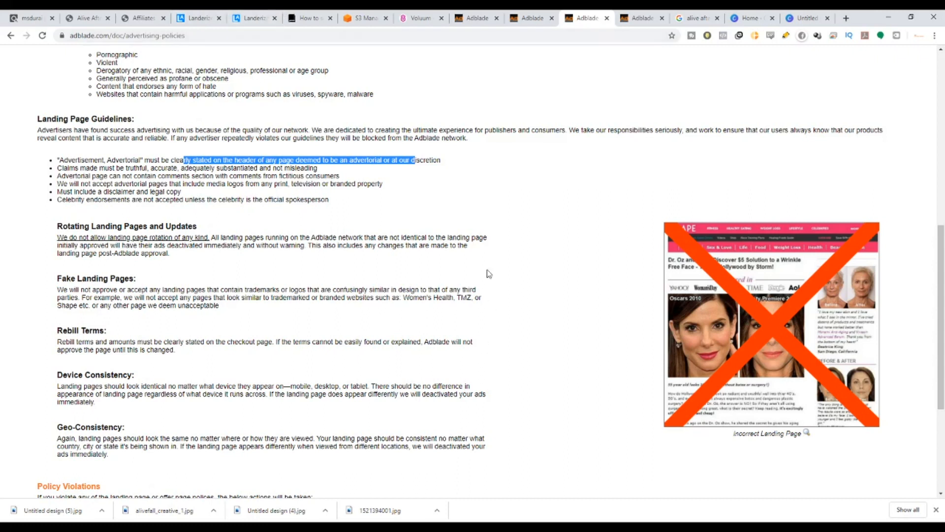
click(251, 18)
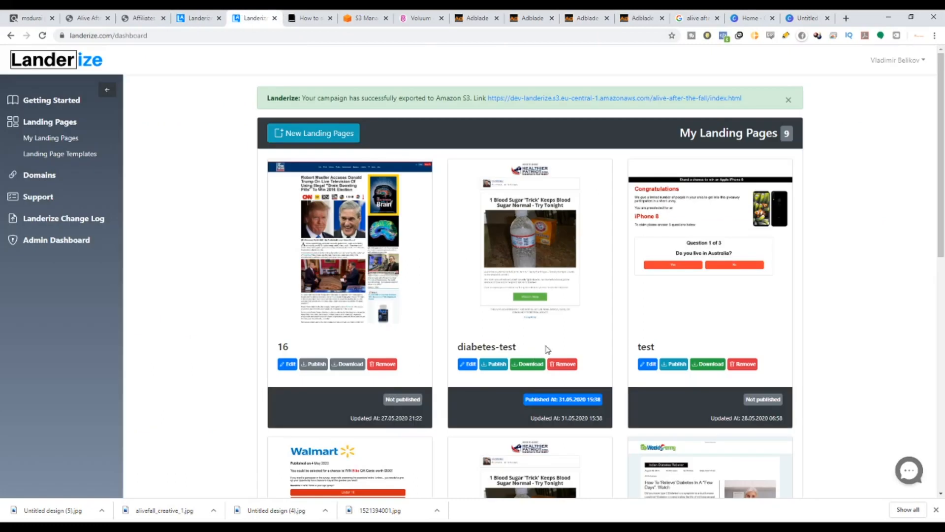
scroll(618, 385, down, 3)
scroll(621, 384, up, 3)
Review the AdBlade policy lists of prohibited offers and reasons ads will not be approved.
click(581, 16)
scroll(139, 381, down, 3)
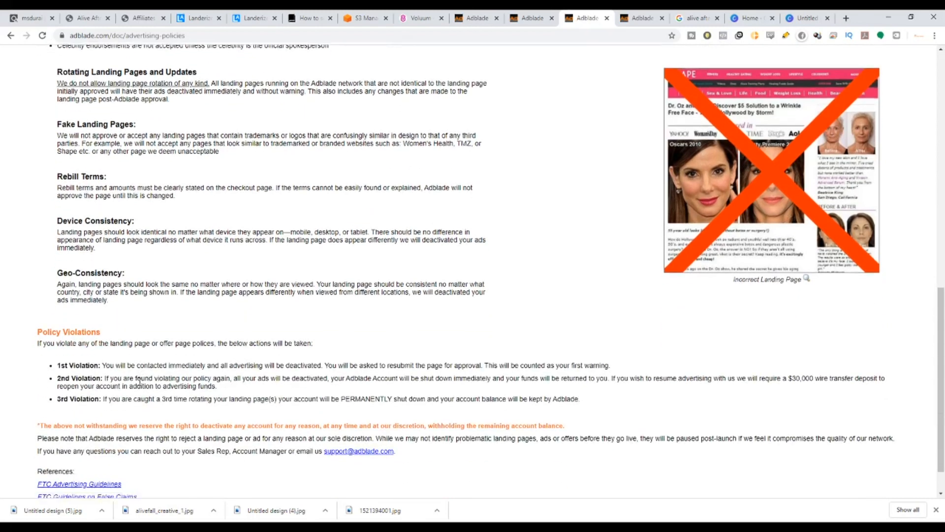
scroll(139, 381, up, 15)
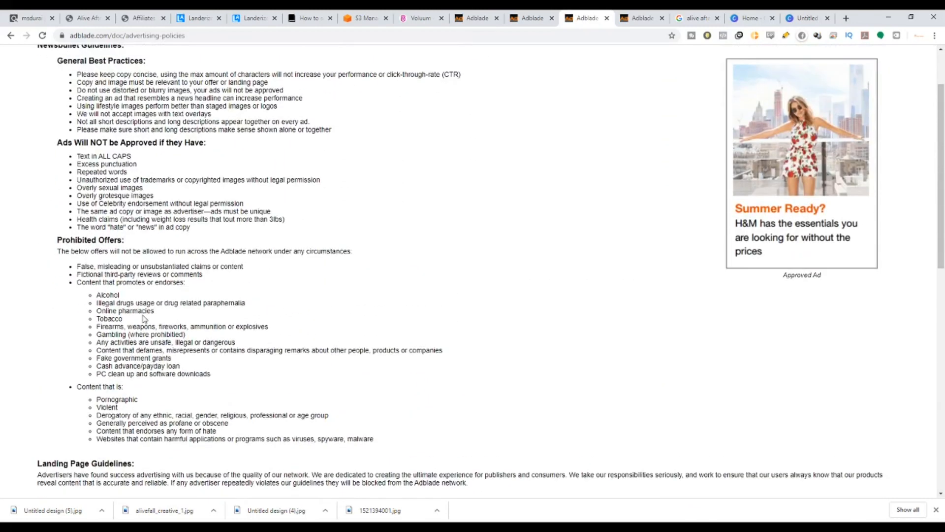
drag(97, 295, 204, 378)
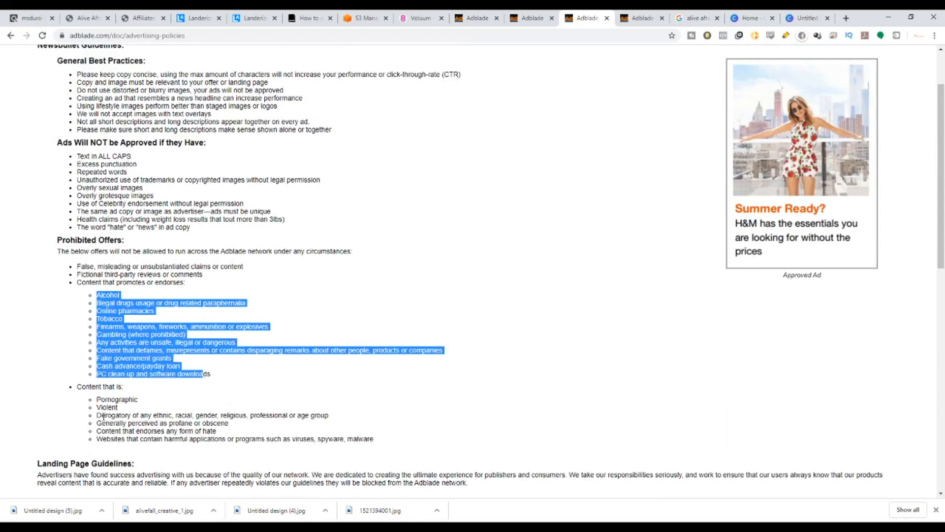
drag(100, 408, 134, 410)
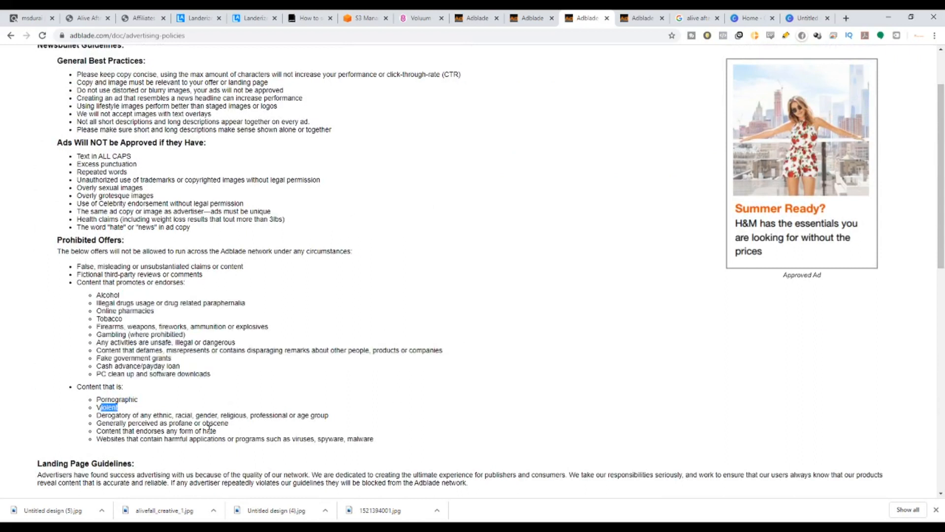
scroll(209, 430, up, 2)
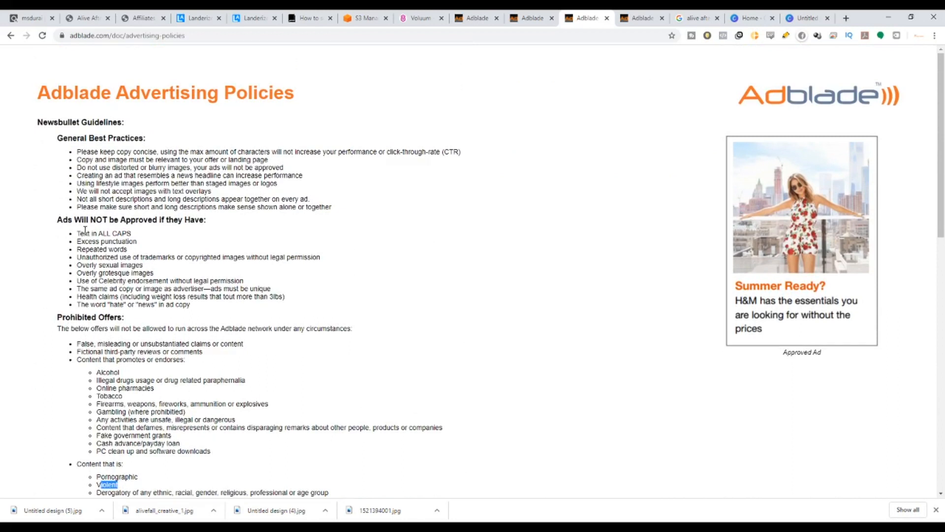
drag(97, 234, 153, 273)
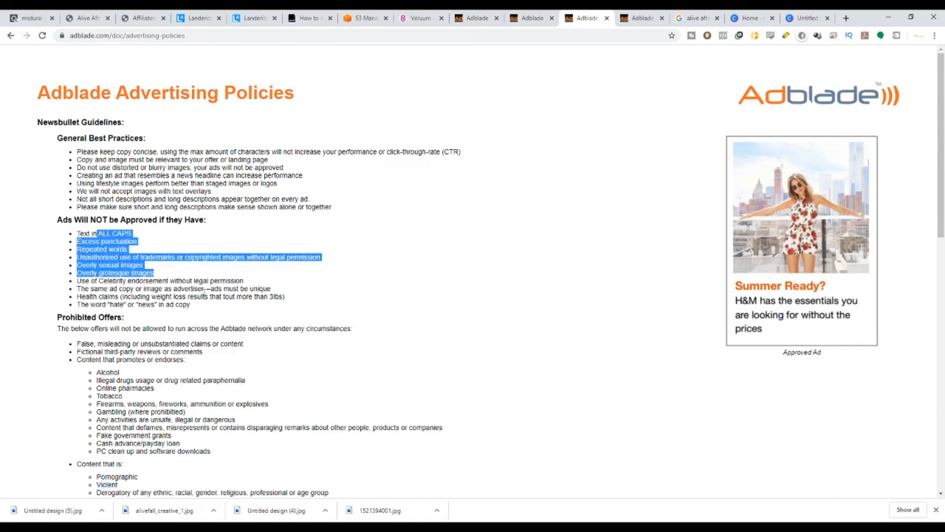
click(207, 292)
scroll(295, 322, down, 4)
scroll(306, 320, up, 4)
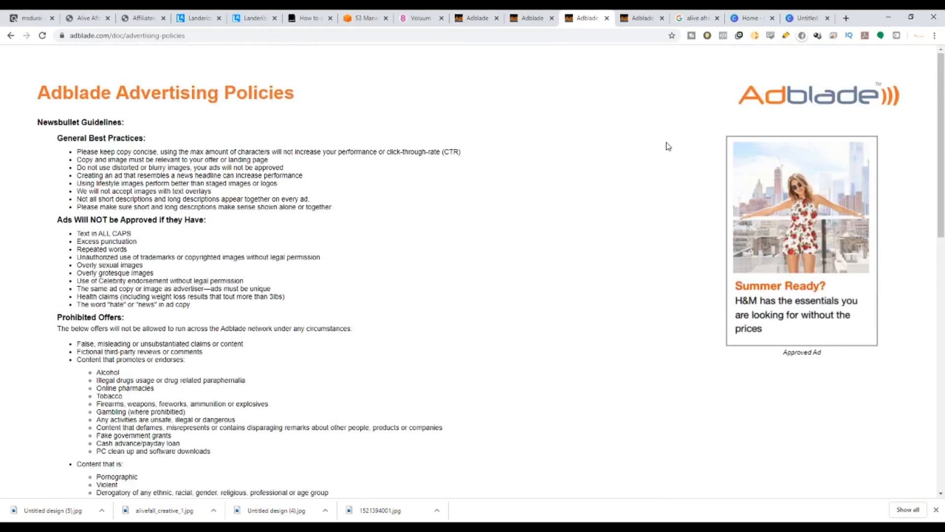
Read the AdBlade best practices page on image size, copy length and headlines, then return to the new ad form.
click(635, 13)
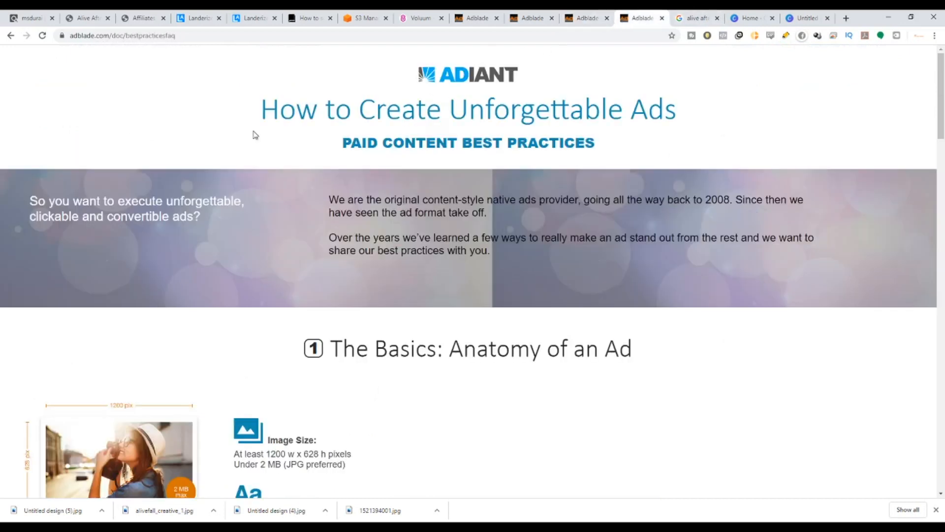
scroll(316, 162, down, 5)
scroll(545, 200, up, 1)
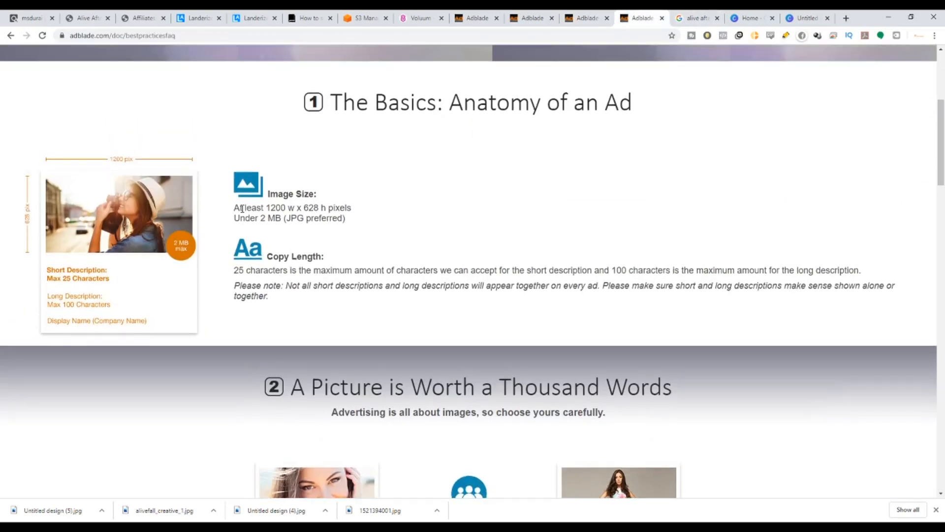
scroll(466, 323, down, 10)
scroll(471, 323, down, 8)
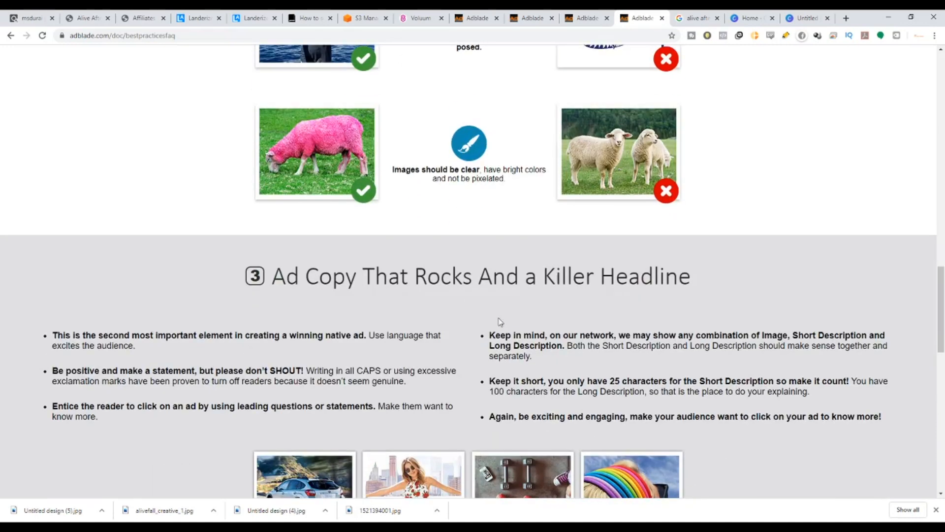
scroll(524, 323, up, 1)
scroll(533, 321, down, 9)
scroll(533, 321, down, 6)
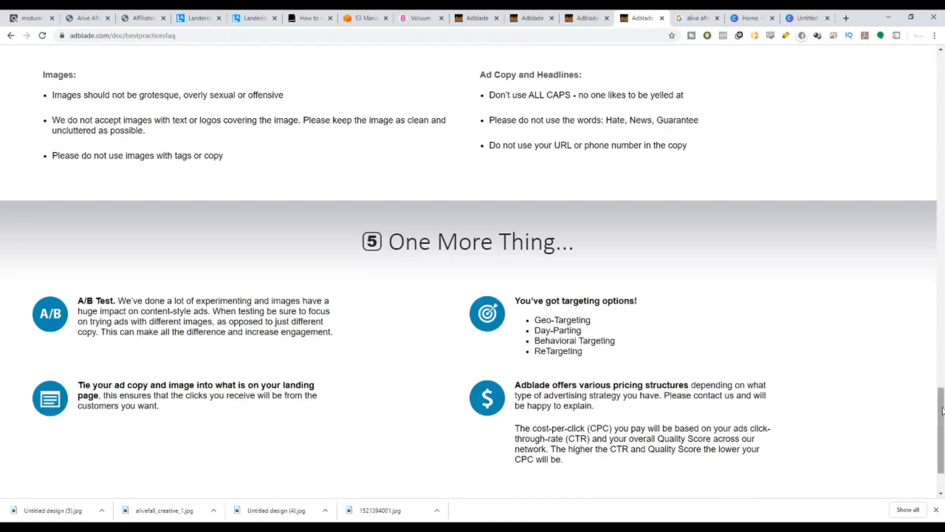
scroll(533, 321, down, 1)
scroll(929, 356, up, 9)
scroll(928, 356, up, 20)
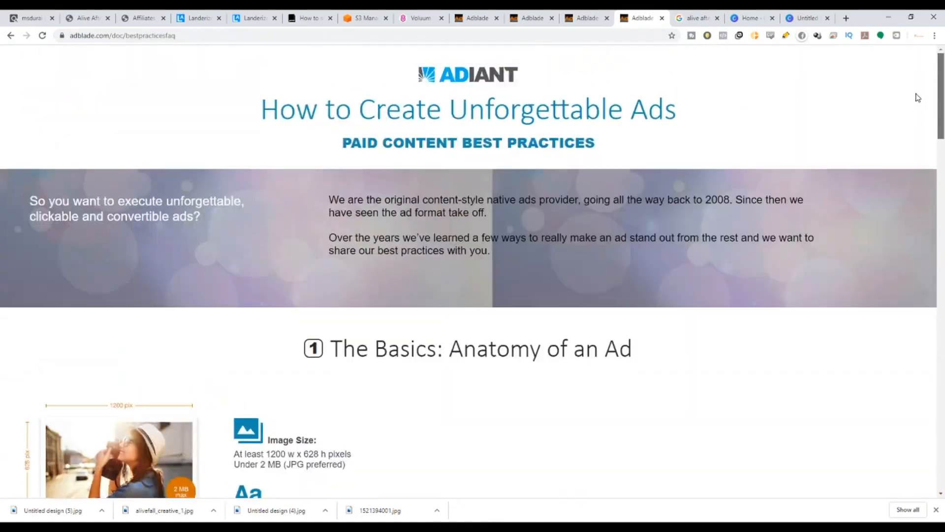
click(529, 18)
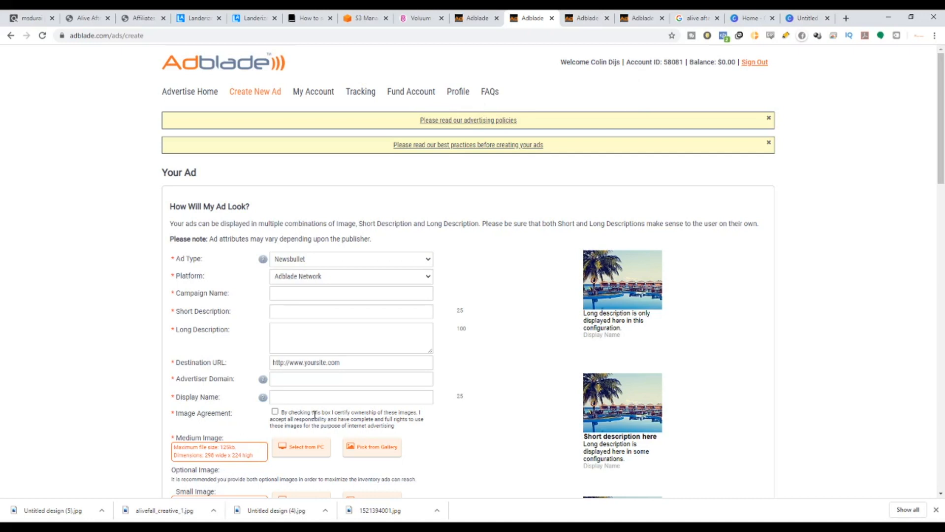
scroll(374, 399, down, 2)
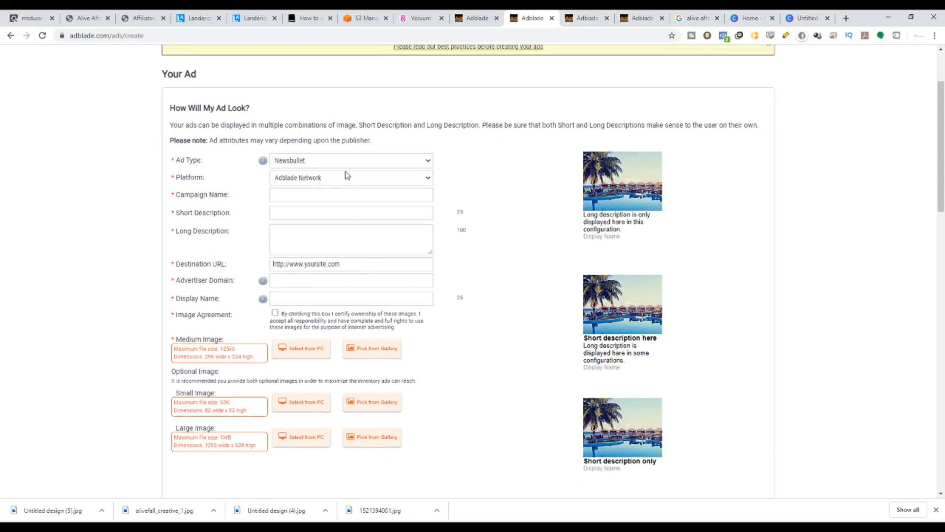
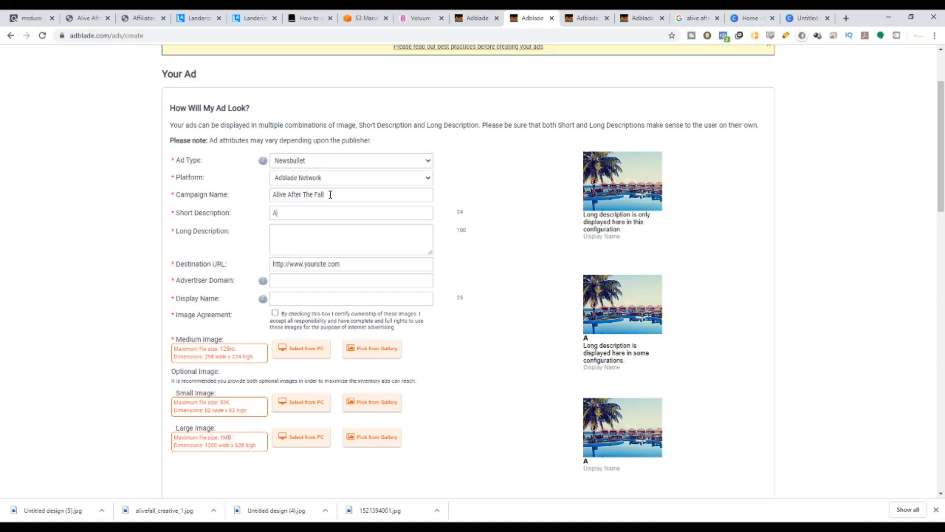
Accept Alive After The Fall as the ad's short description.
click(352, 240)
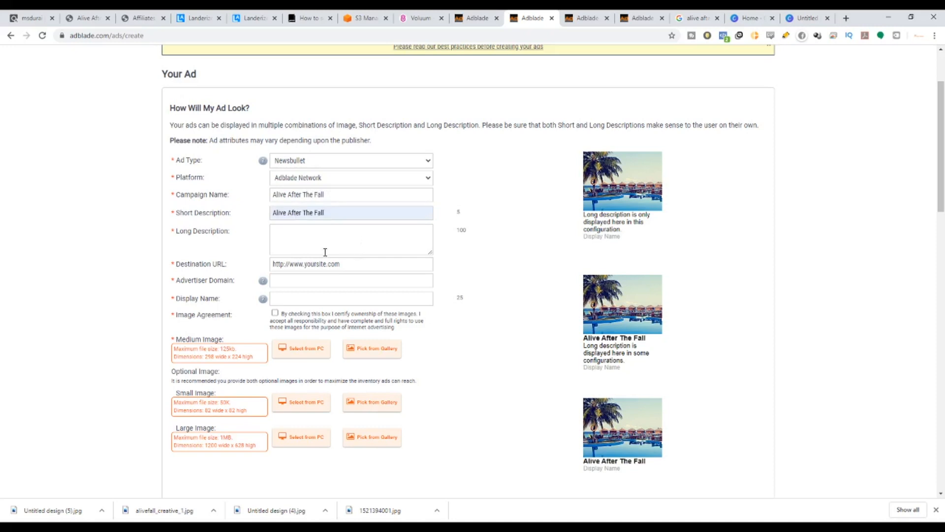
Try the Email creative #2 subject line from the affiliate page as the short description, restoring Alive After The Fall.
click(148, 18)
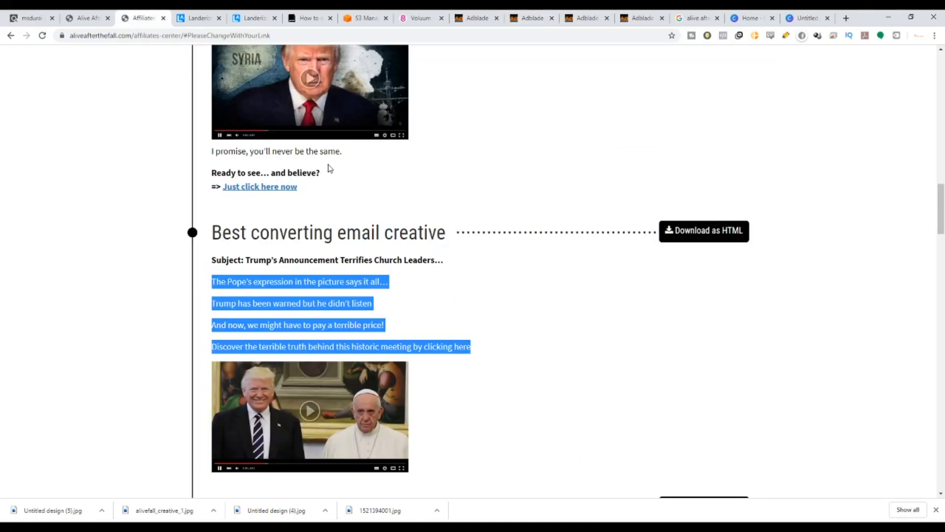
scroll(336, 252, down, 3)
click(433, 398)
scroll(433, 401, down, 2)
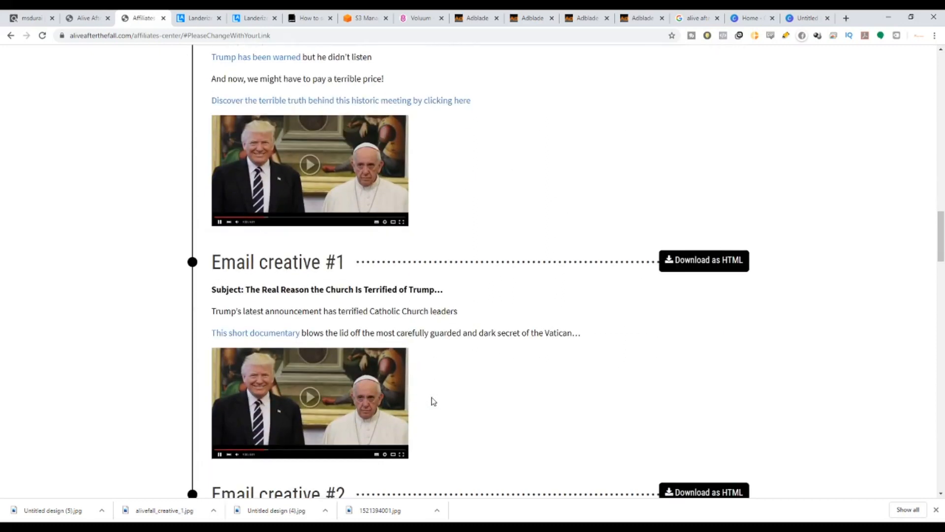
scroll(433, 401, down, 6)
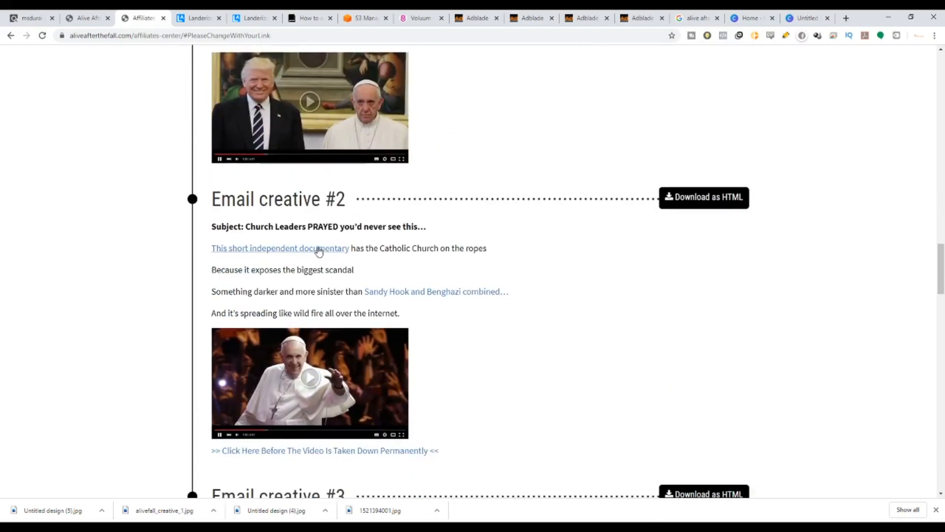
drag(246, 227, 418, 224)
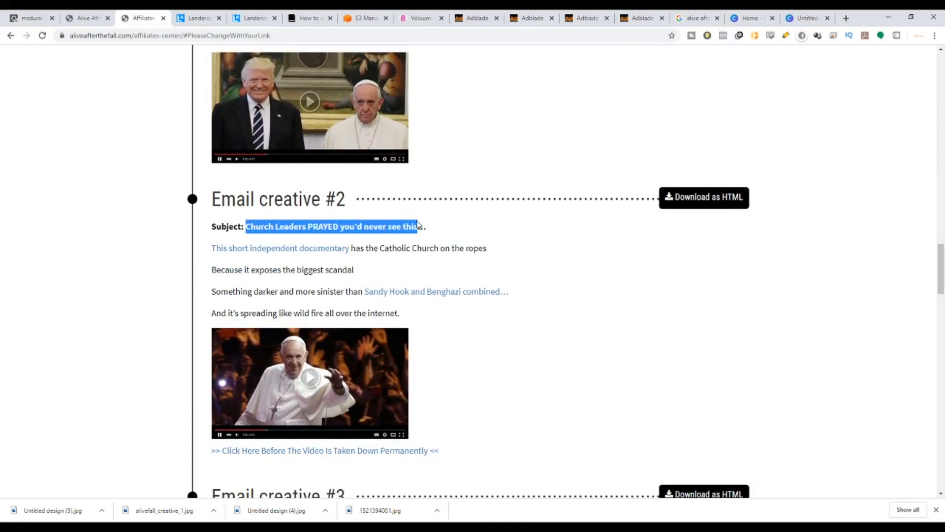
click(421, 223)
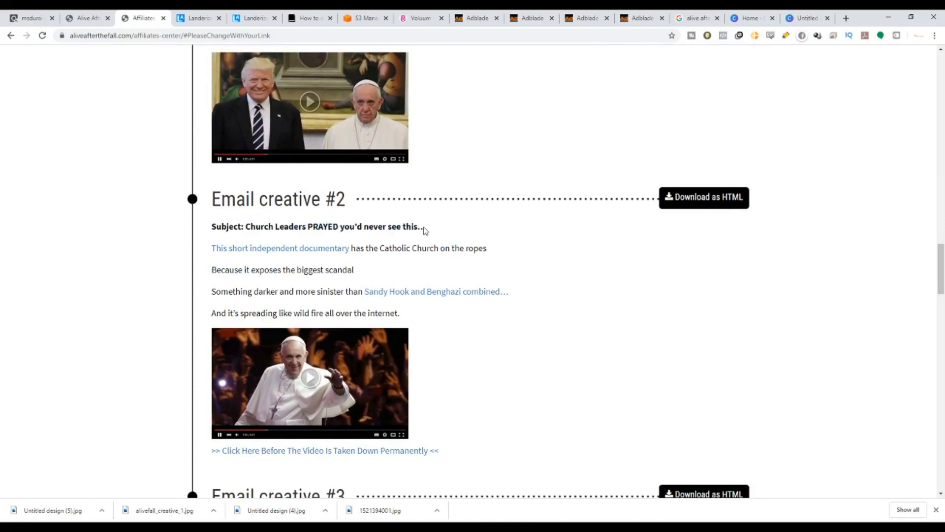
drag(424, 232, 246, 226)
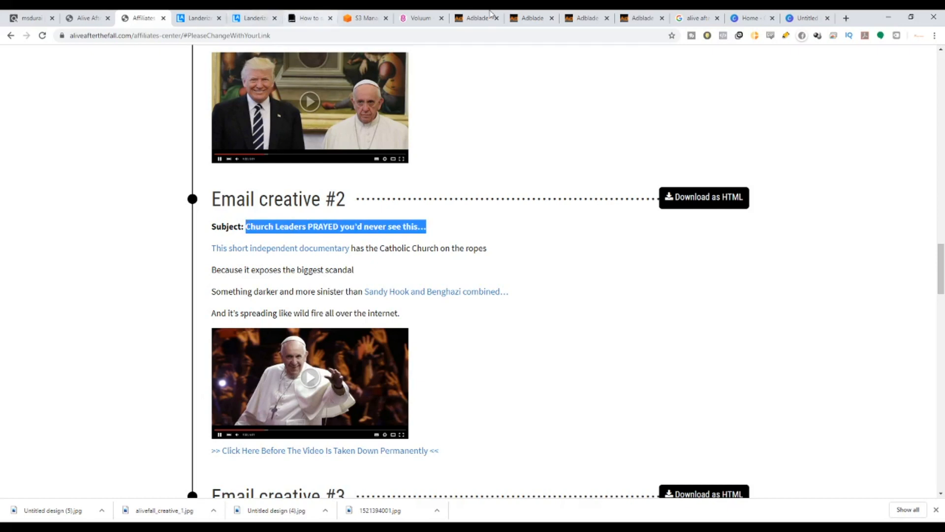
click(526, 15)
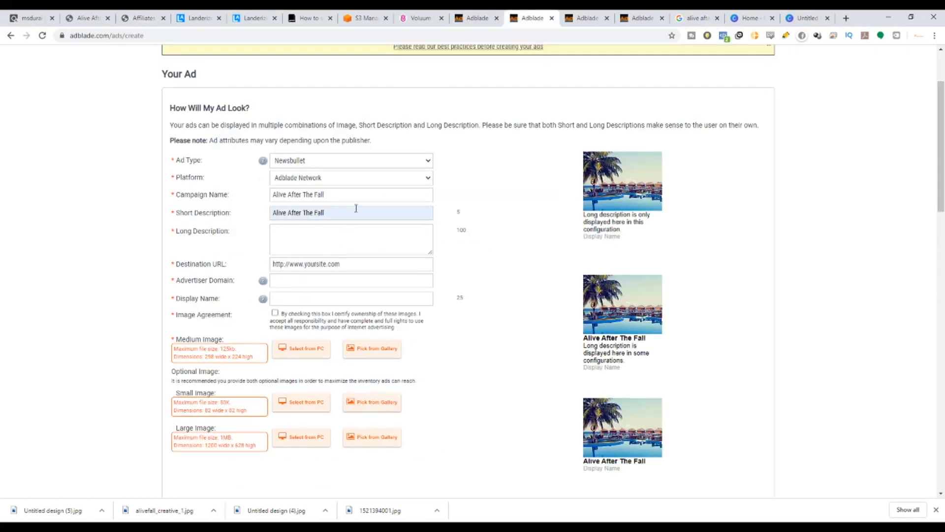
drag(330, 207, 233, 211)
text(Church Leaders PRAYED you)
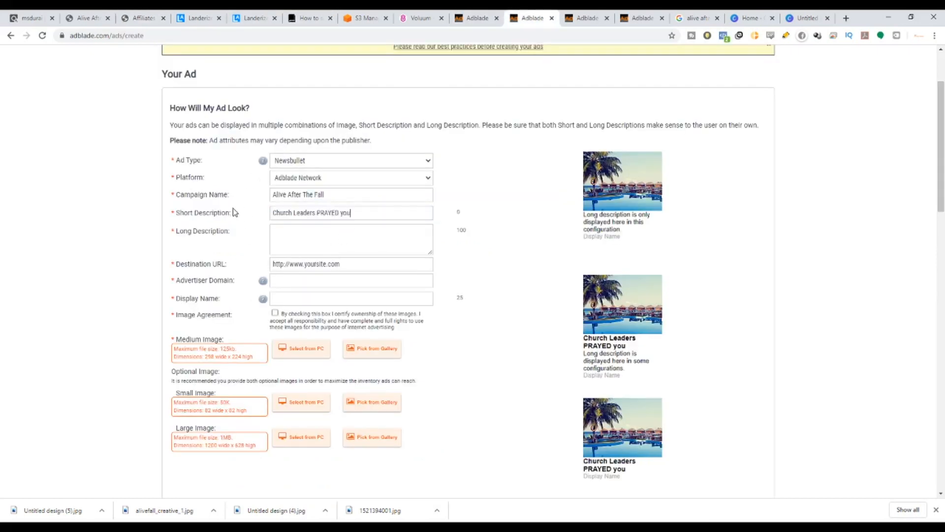
drag(365, 214, 262, 223)
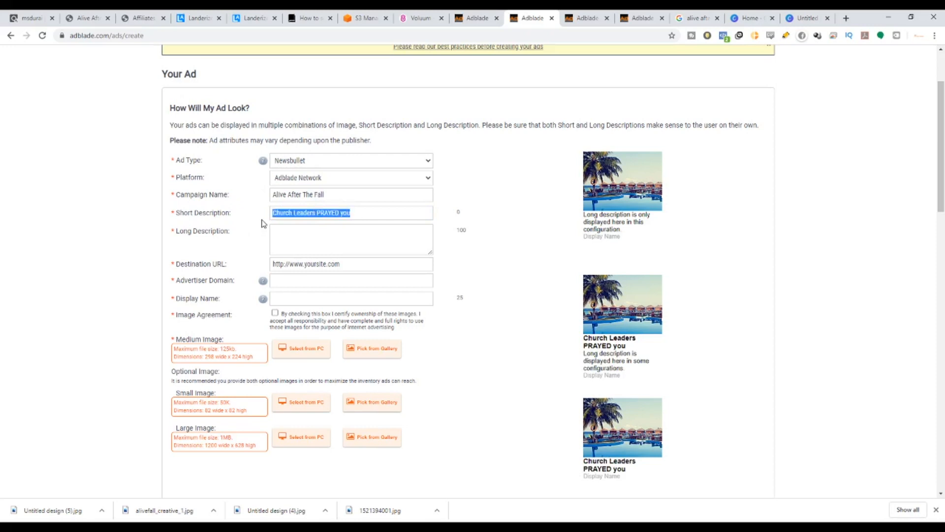
text(Al)
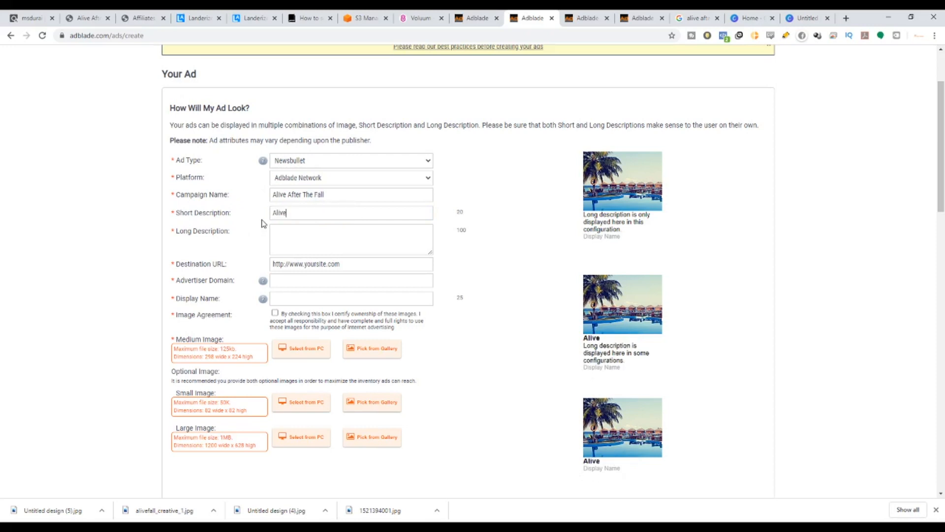
text(ive)
Copy the Updated Creative subject line and use it as the long description: Shocking Proof God's Plan Is Coming True...
click(143, 18)
scroll(276, 246, up, 8)
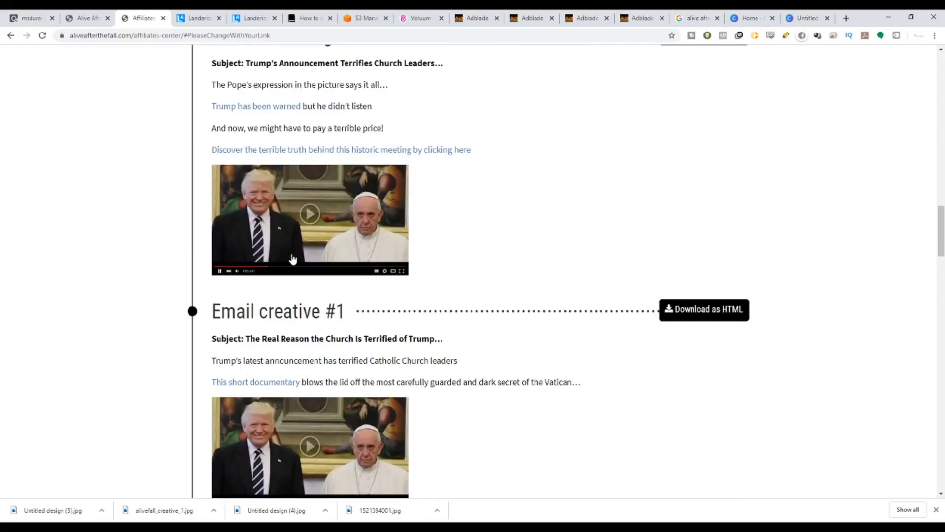
scroll(397, 332, up, 7)
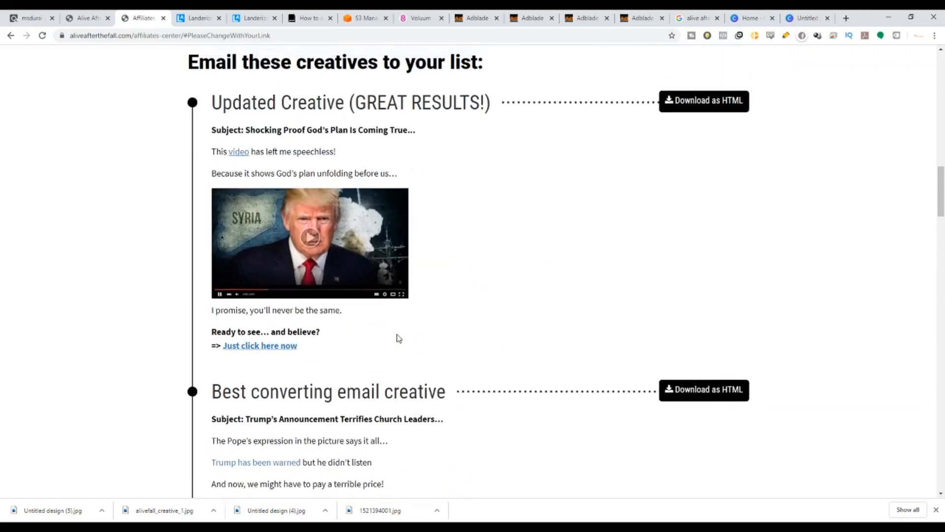
scroll(399, 338, up, 1)
drag(416, 167, 247, 167)
key(ctrl+c)
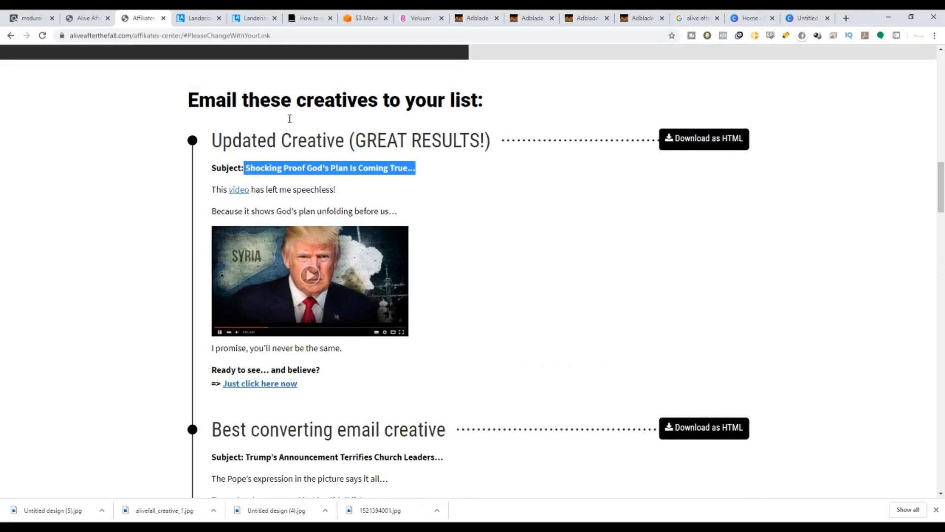
click(529, 15)
drag(341, 215, 244, 220)
text(Shocking Proof God’s Pla)
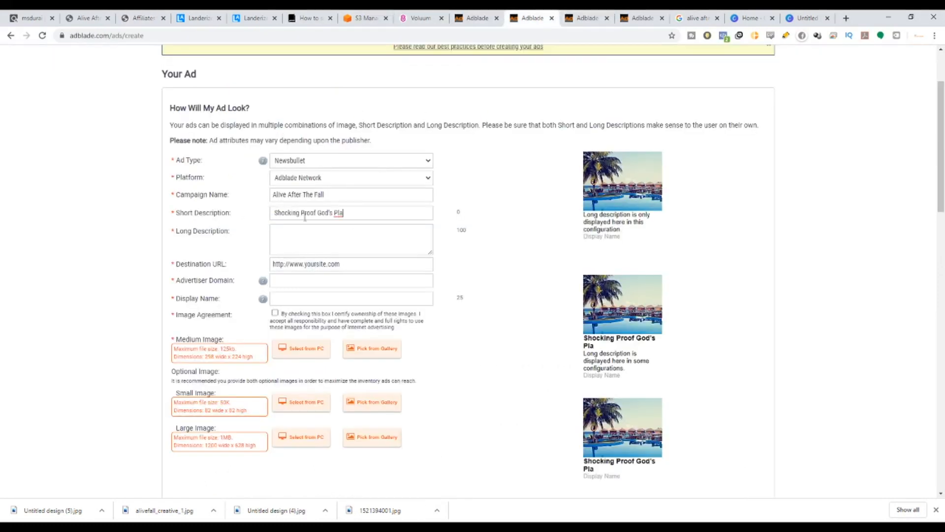
drag(350, 215, 232, 222)
text(A)
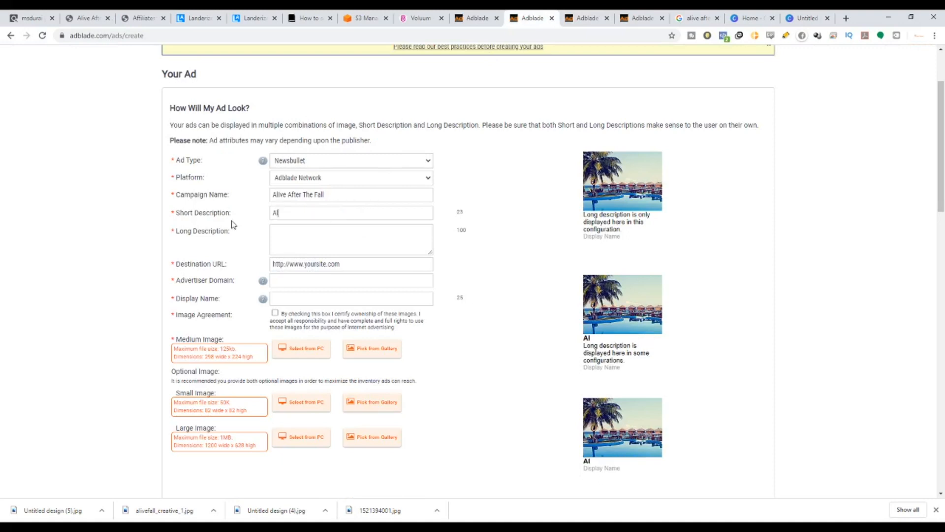
text(l)
click(285, 237)
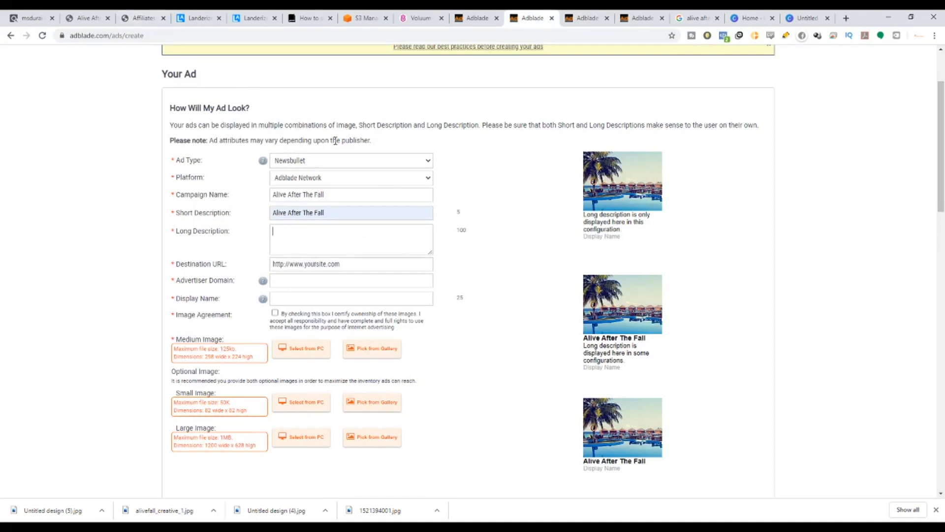
key(ctrl+v)
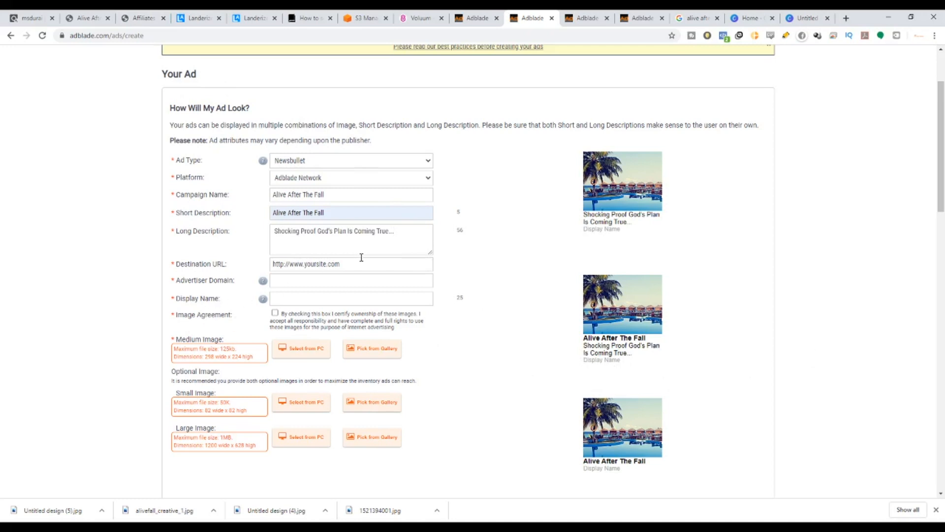
drag(362, 259, 275, 258)
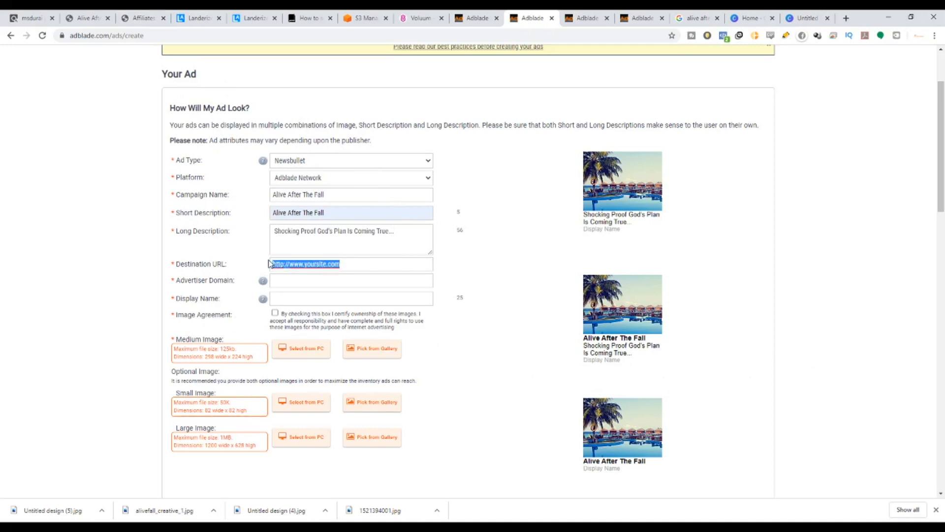
click(416, 15)
click(164, 225)
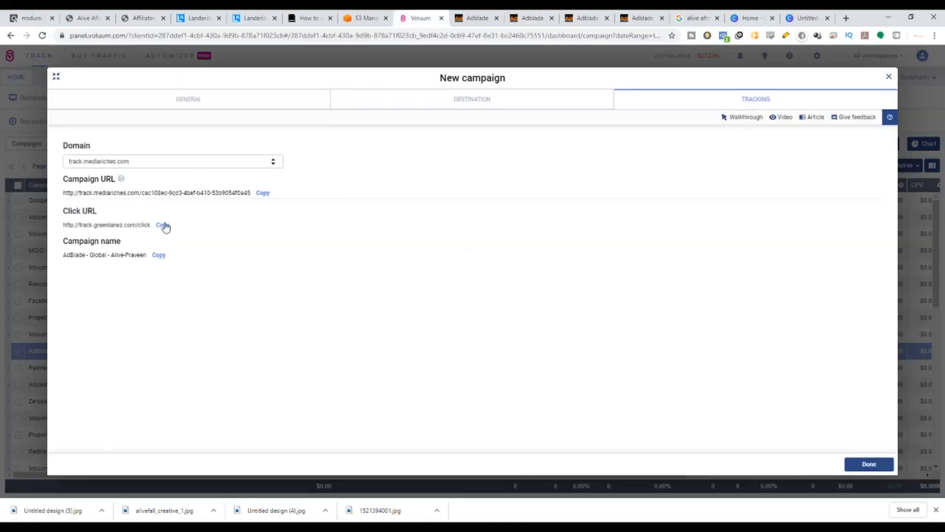
click(526, 16)
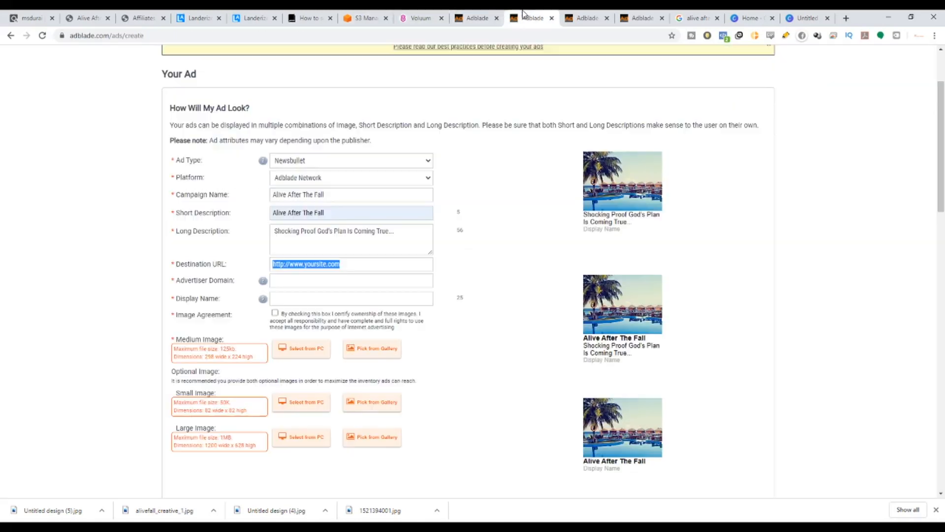
click(370, 265)
drag(370, 265, 231, 270)
text(http://track.greenlanez.com/click)
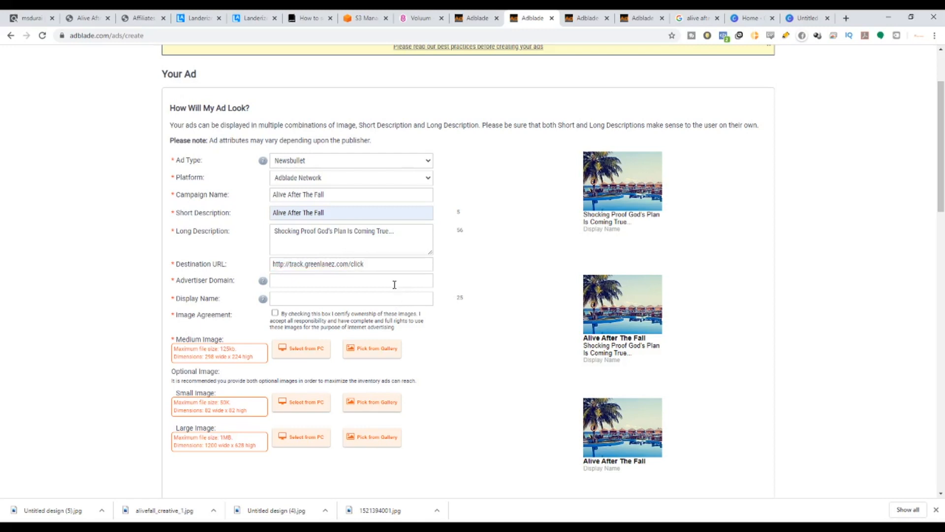
click(326, 280)
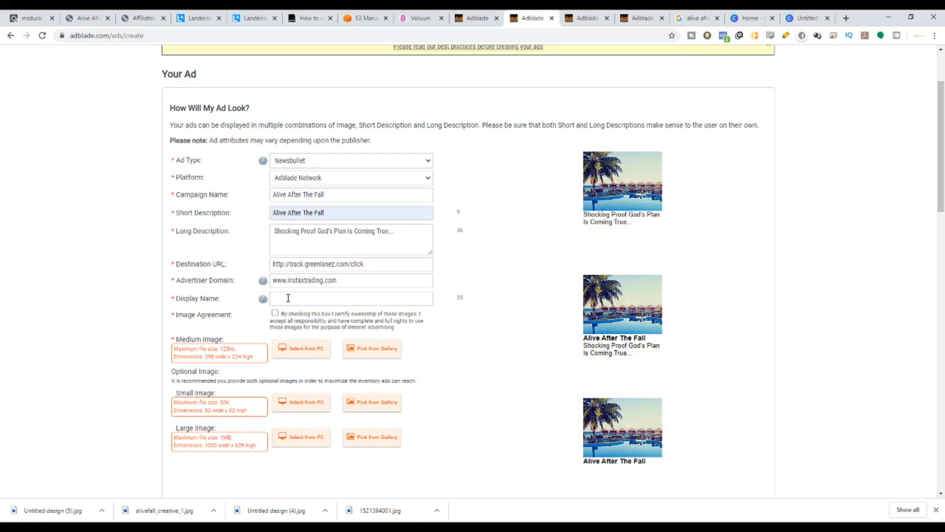
text(www.aliveafterthefall.com)
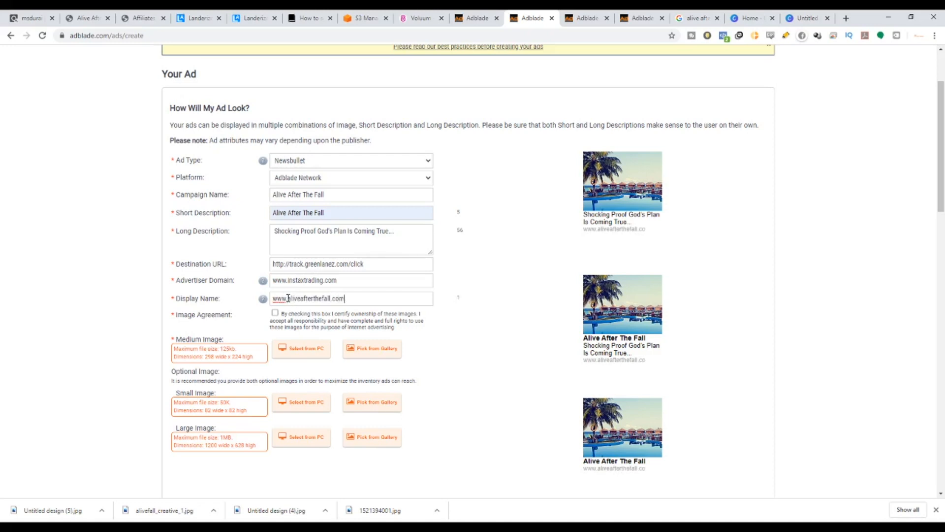
key(Tab)
Download the Email creative #5 image from the affiliate creatives page.
scroll(332, 378, down, 2)
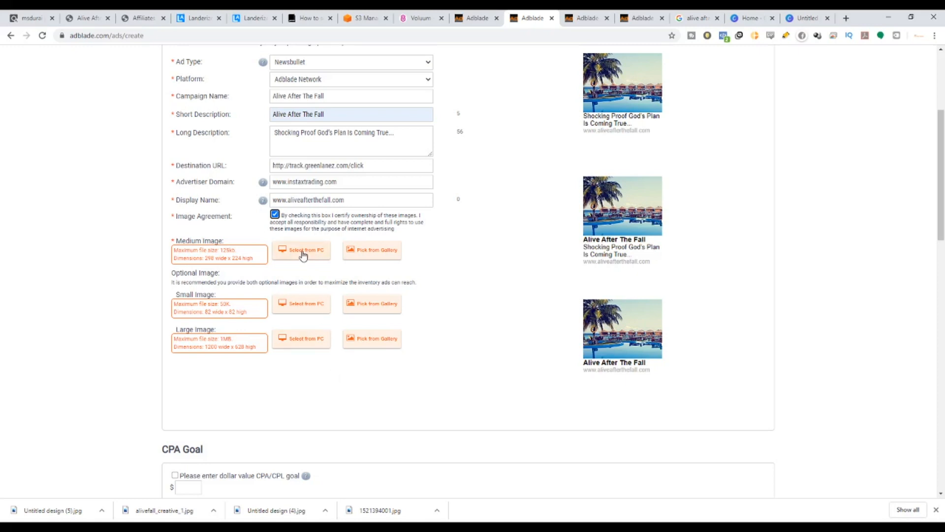
click(140, 14)
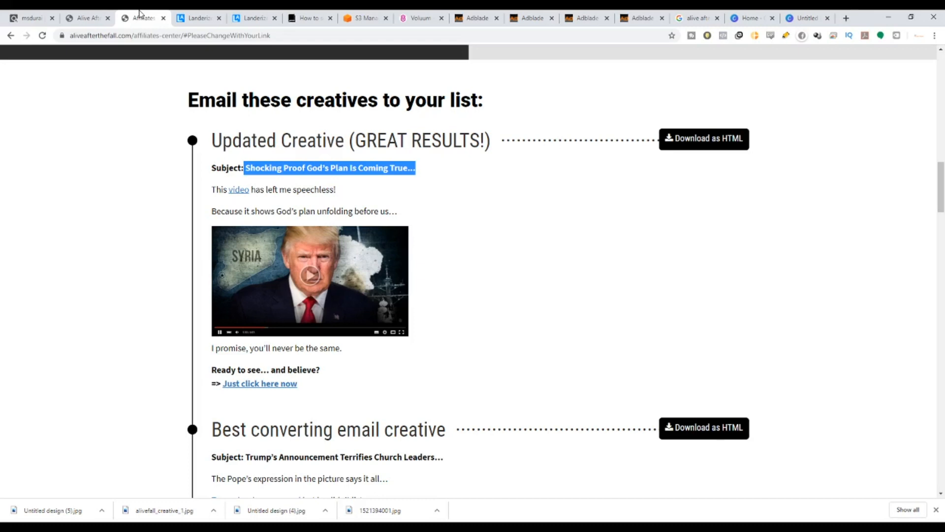
scroll(348, 279, down, 2)
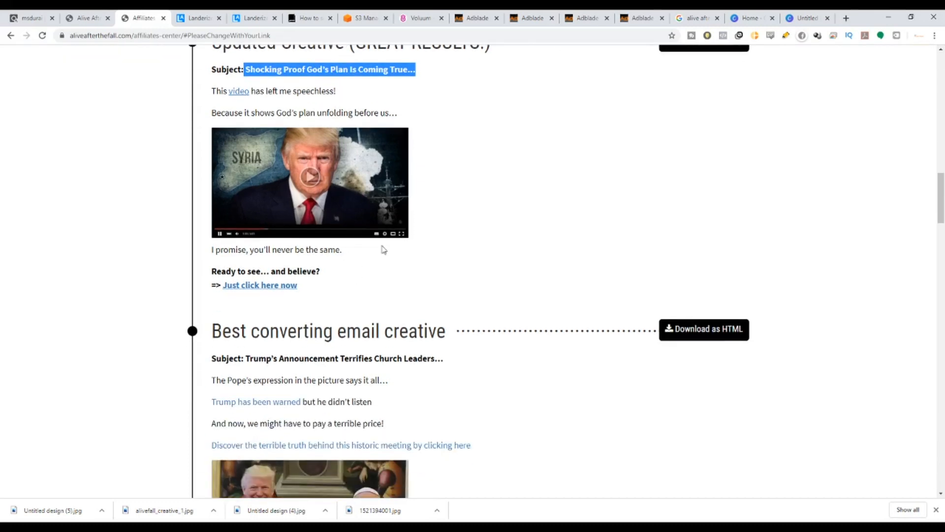
scroll(384, 250, down, 4)
scroll(383, 246, up, 3)
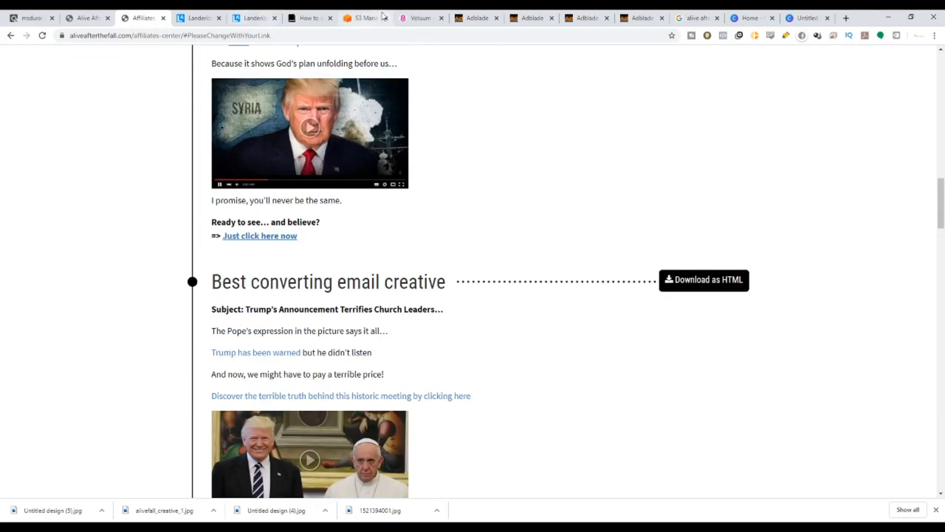
scroll(312, 264, down, 15)
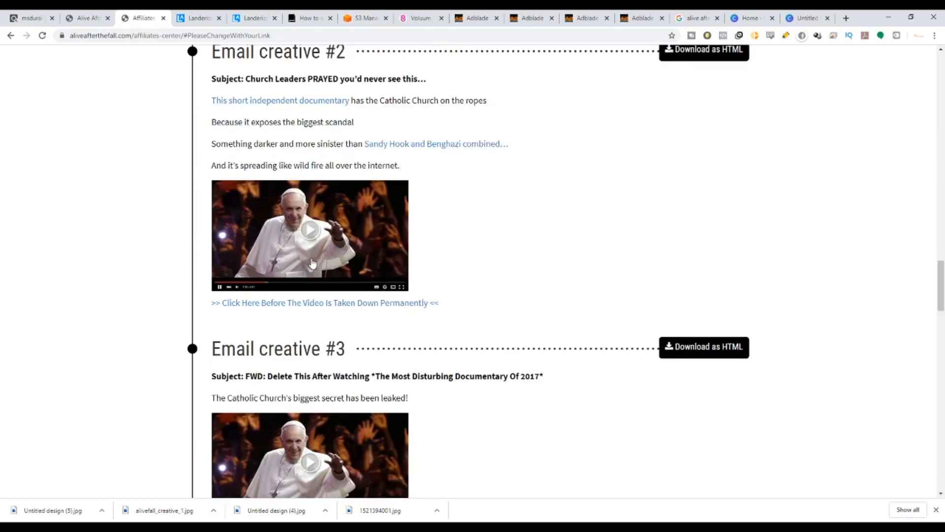
scroll(312, 263, down, 9)
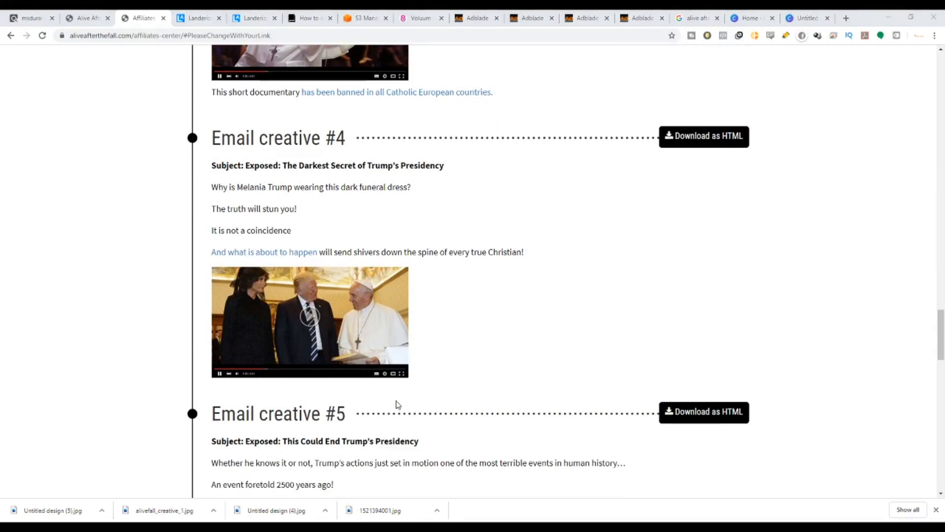
click(662, 410)
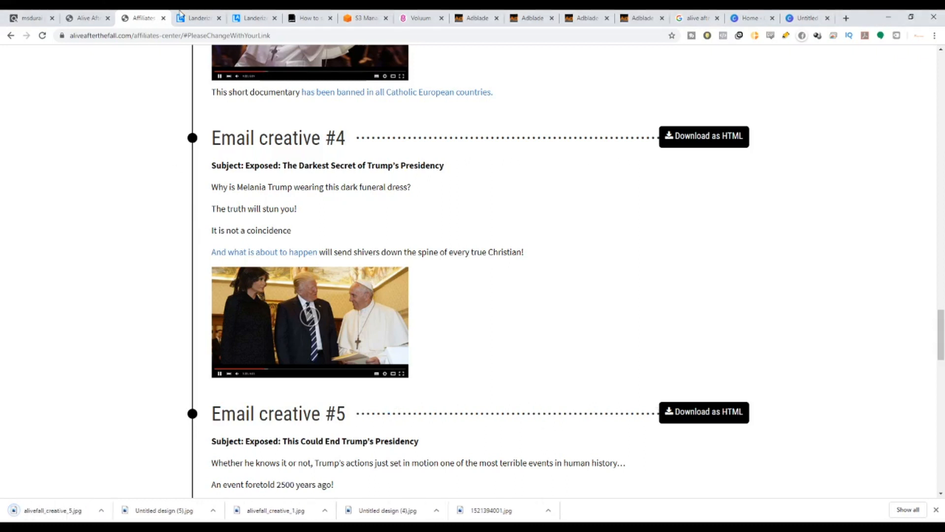
Create a new Canva design with custom dimensions of 298 × 224 px to match the medium image requirement.
click(526, 13)
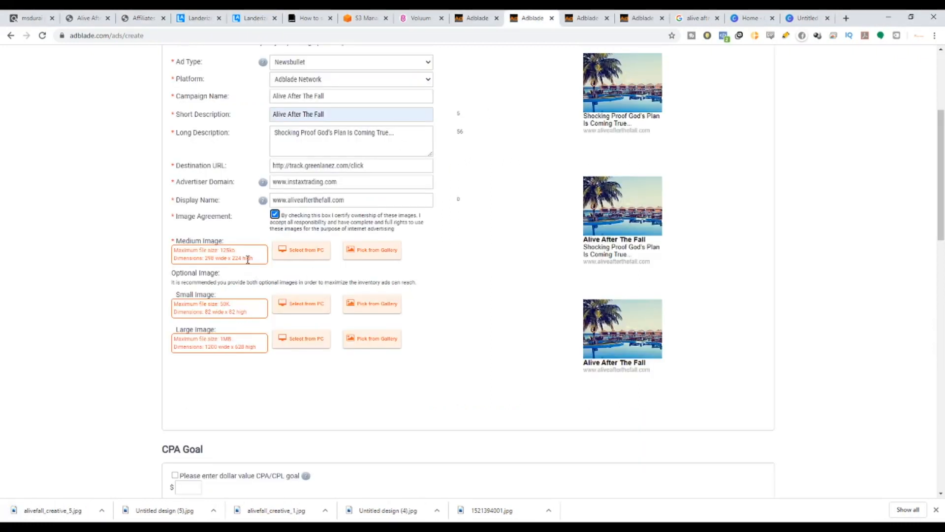
drag(206, 257, 215, 259)
click(230, 261)
click(213, 260)
drag(205, 258, 236, 259)
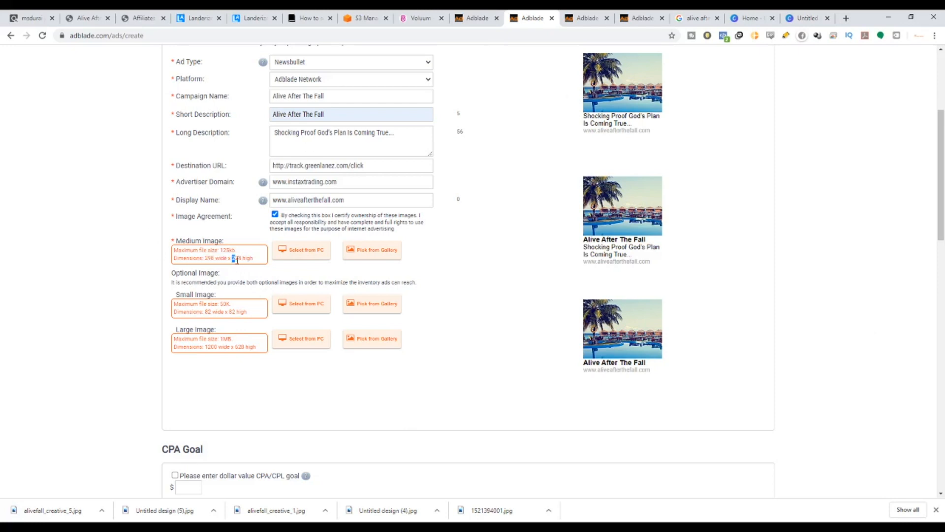
click(748, 18)
drag(61, 158, 3, 160)
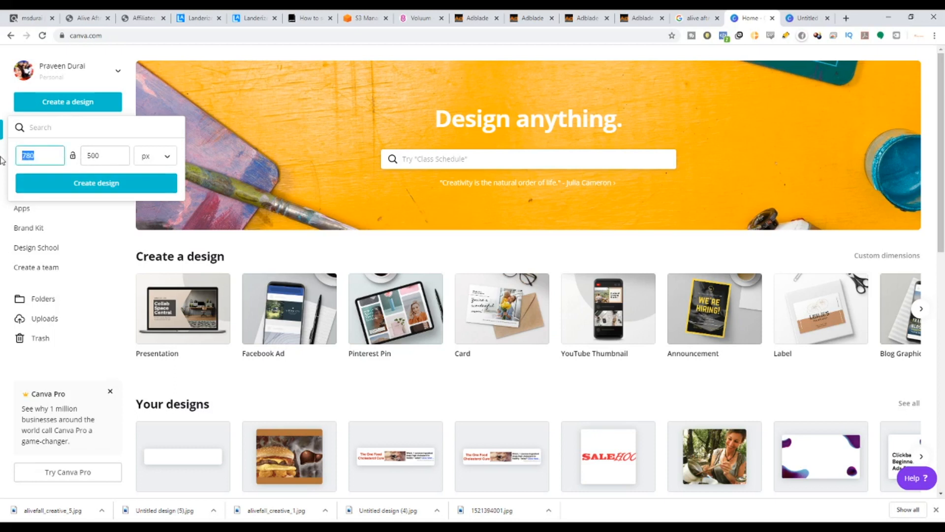
text(298)
key(Tab)
text(22)
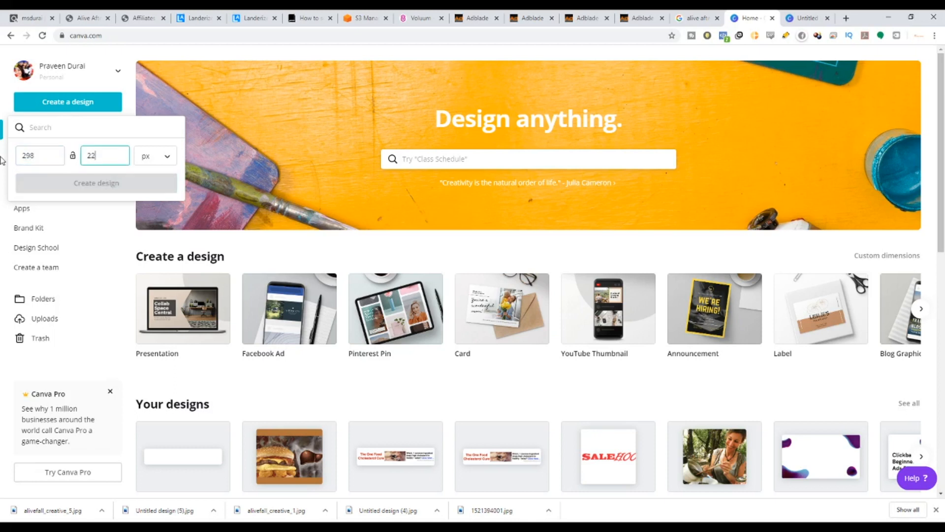
text(4)
click(89, 190)
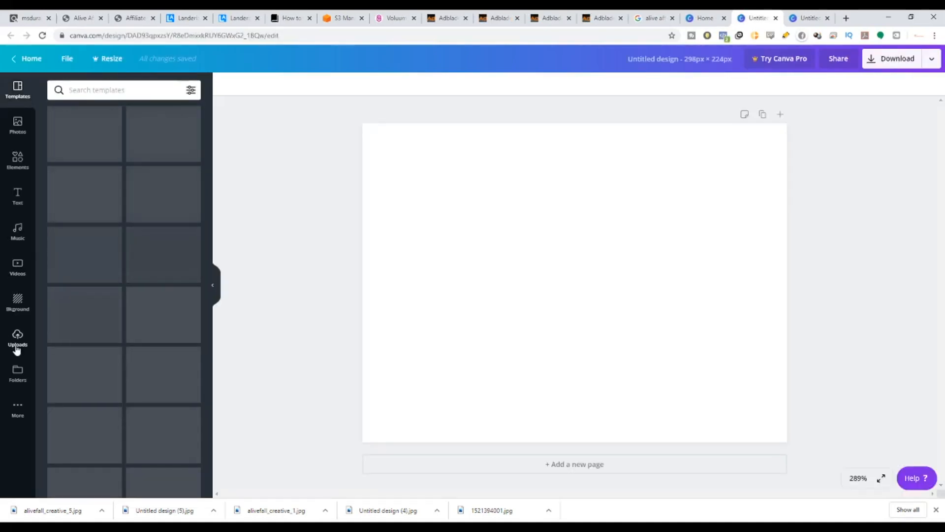
click(17, 345)
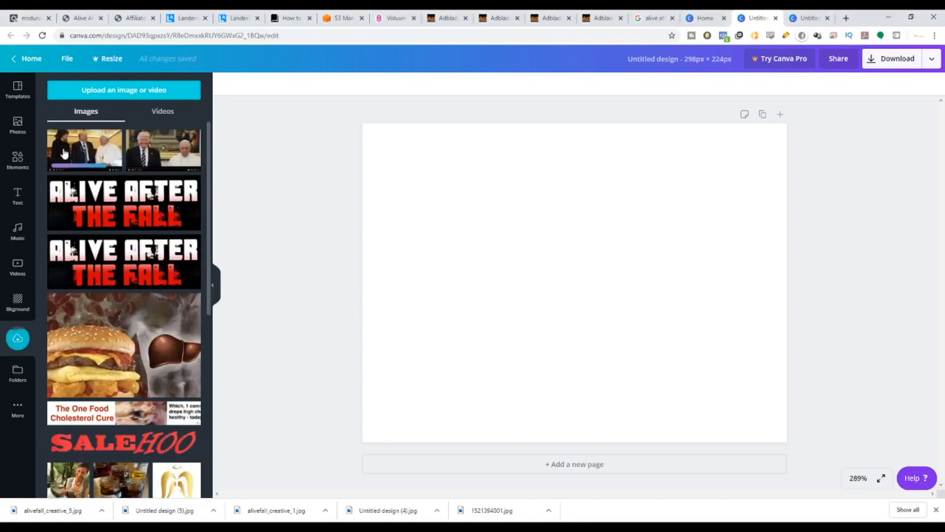
click(72, 148)
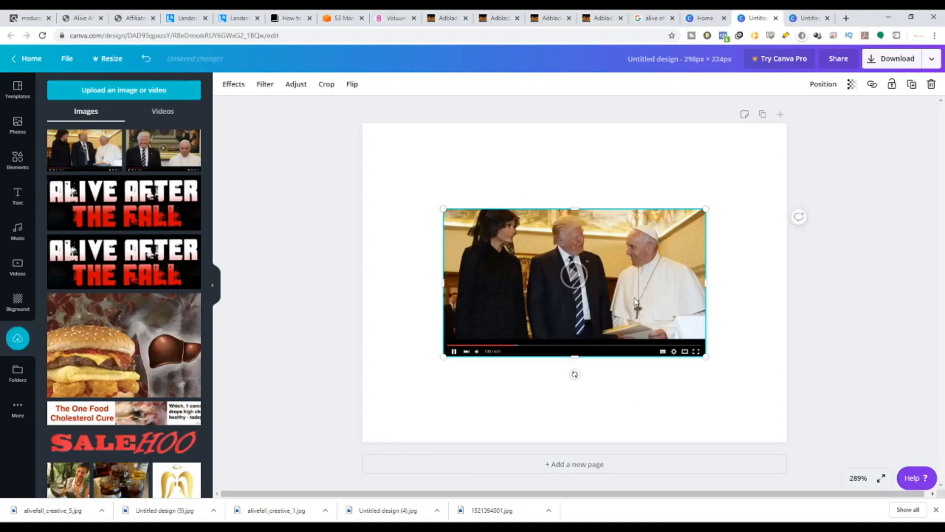
key(Delete)
drag(69, 154, 383, 158)
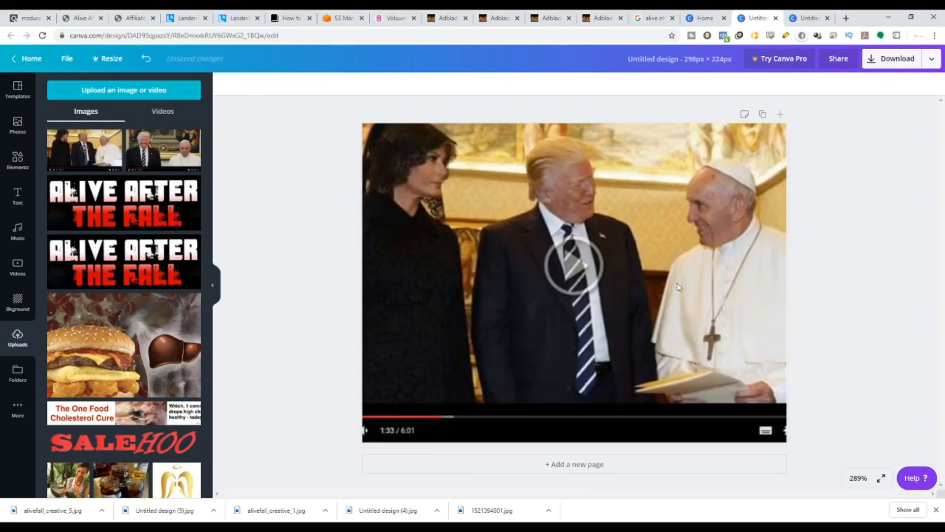
click(494, 258)
key(Delete)
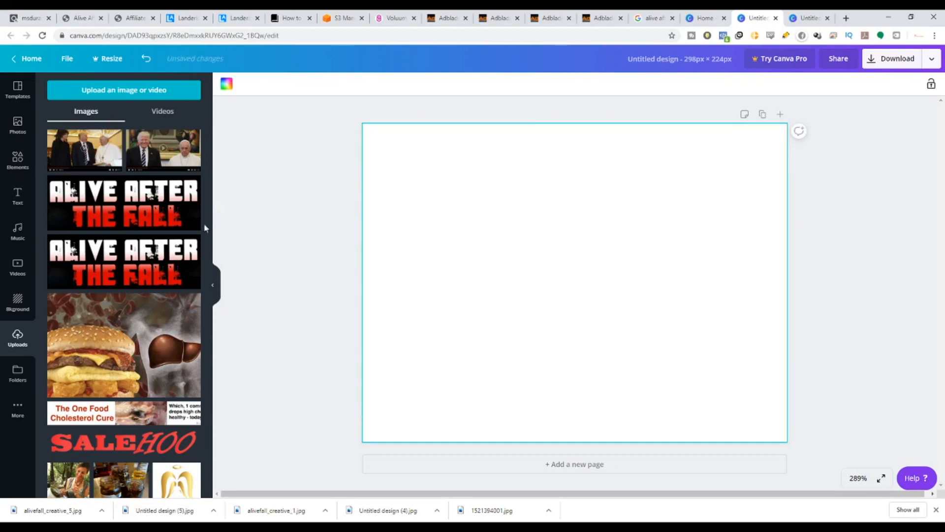
Add the uploaded Trump and Pope creative image to the canvas and scale it to span the full design width.
click(74, 161)
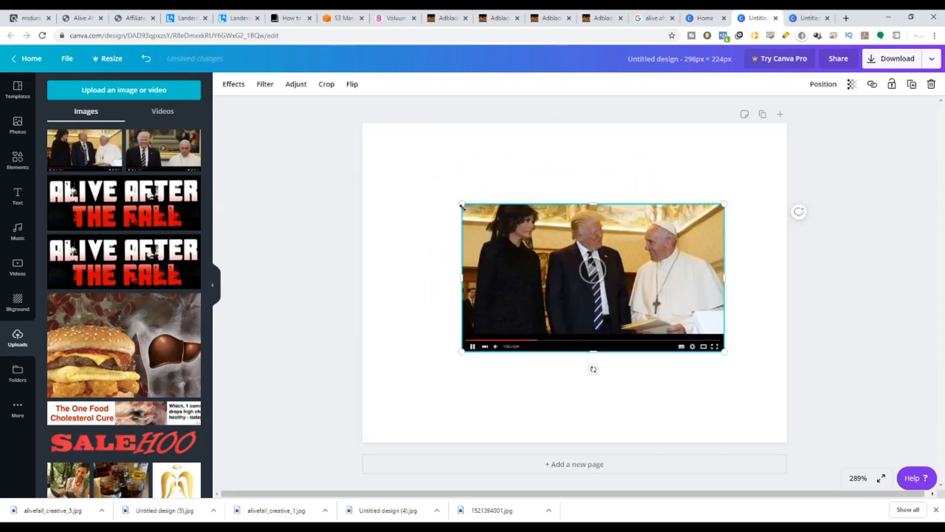
drag(462, 206, 359, 161)
drag(725, 352, 794, 387)
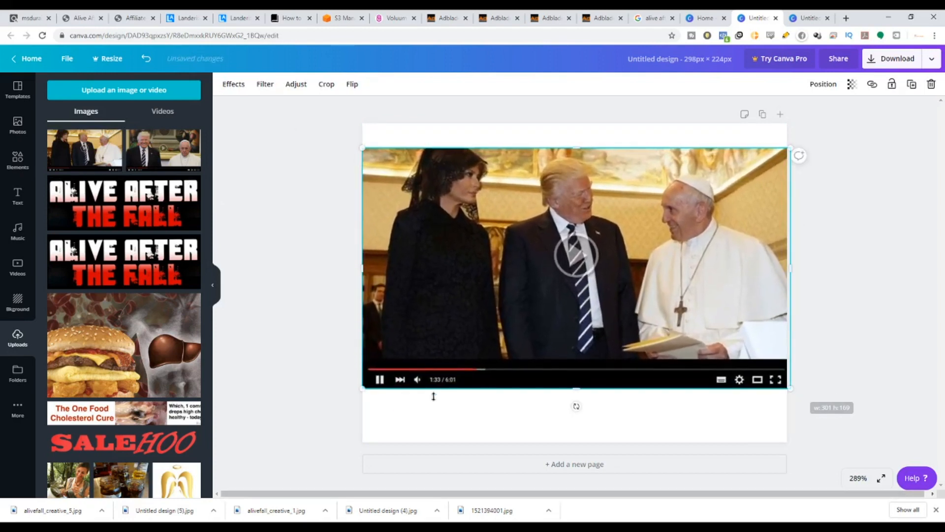
drag(364, 388, 352, 393)
mouse_move(571, 396)
mouse_down()
mouse_move(569, 386)
mouse_move(573, 398)
mouse_up()
mouse_move(358, 402)
mouse_down()
mouse_move(371, 389)
mouse_move(356, 398)
mouse_up()
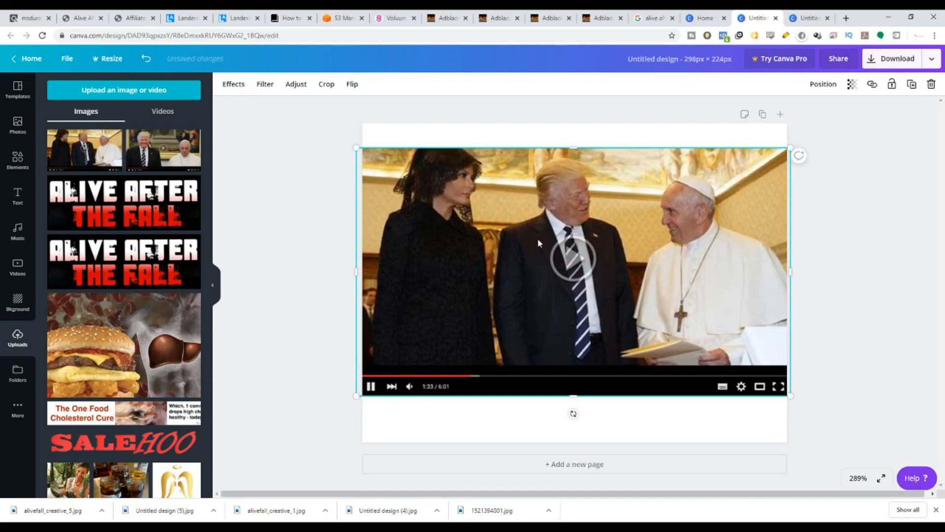
drag(538, 238, 537, 253)
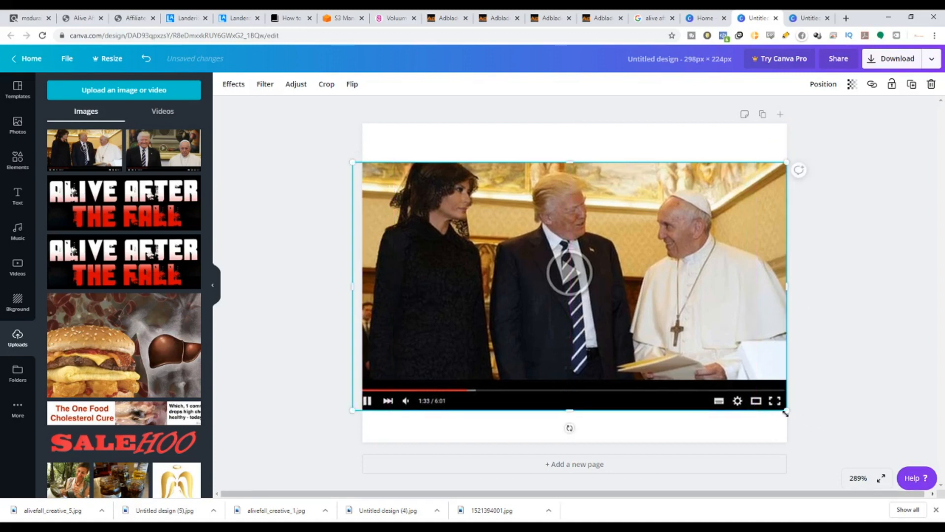
drag(786, 410, 791, 411)
Set the design's background colour to black.
click(367, 139)
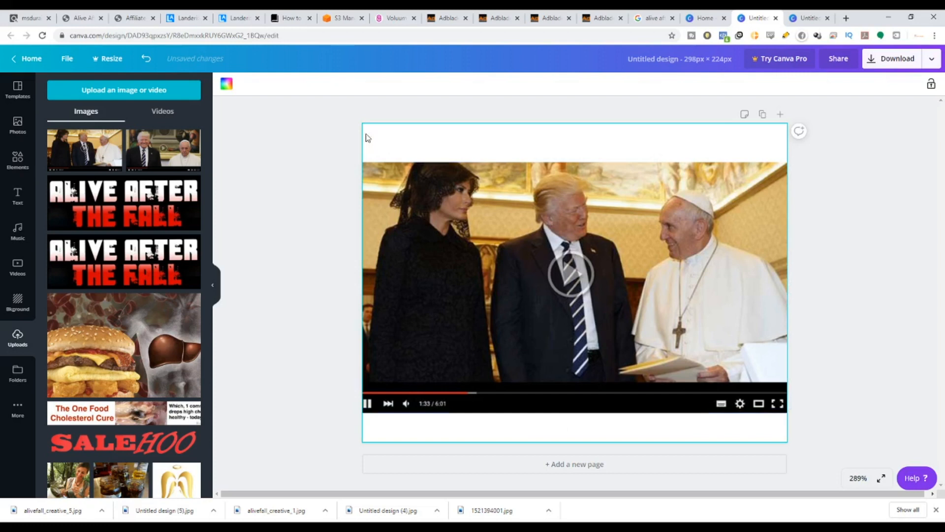
click(226, 87)
click(84, 228)
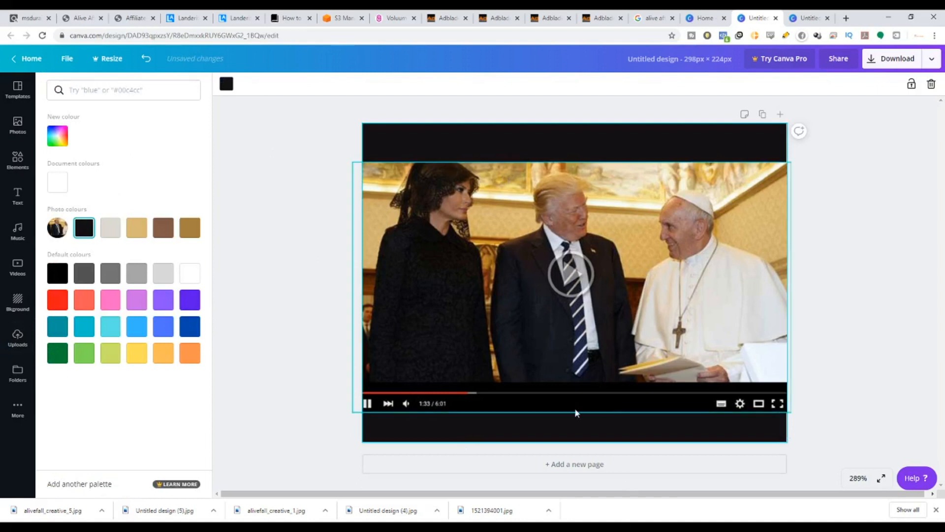
click(58, 273)
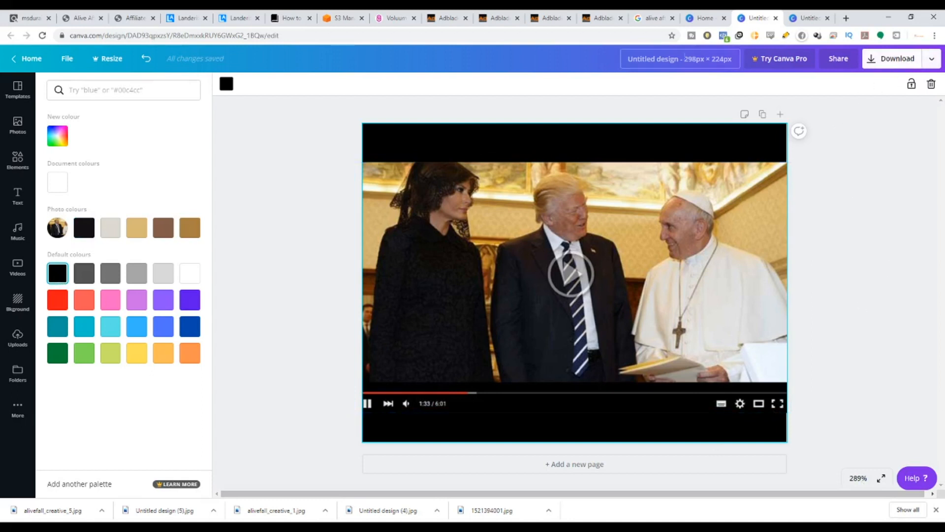
Download the finished design as a JPG file.
click(508, 18)
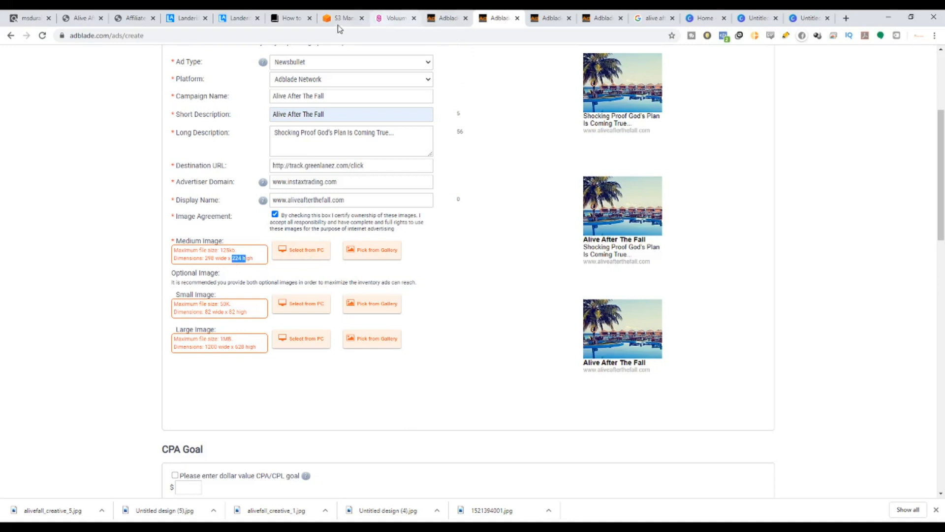
click(752, 18)
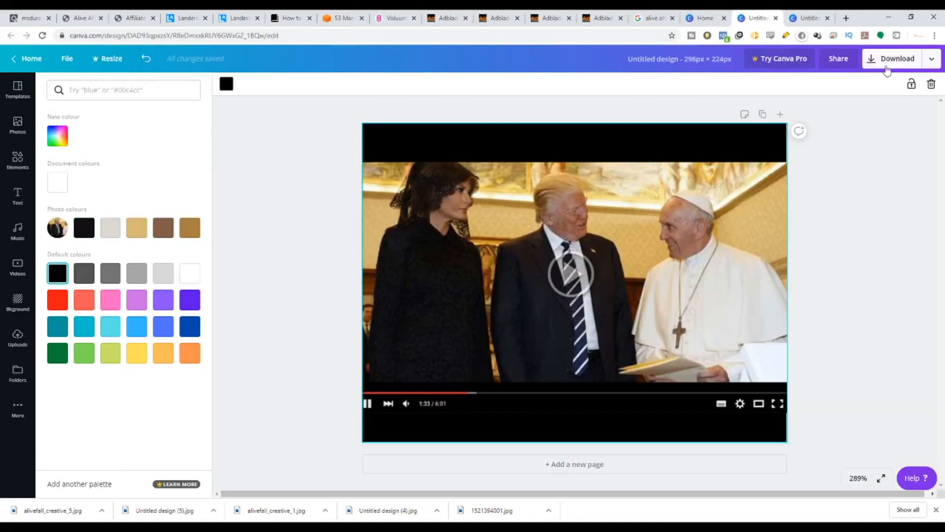
click(914, 60)
click(861, 129)
click(858, 154)
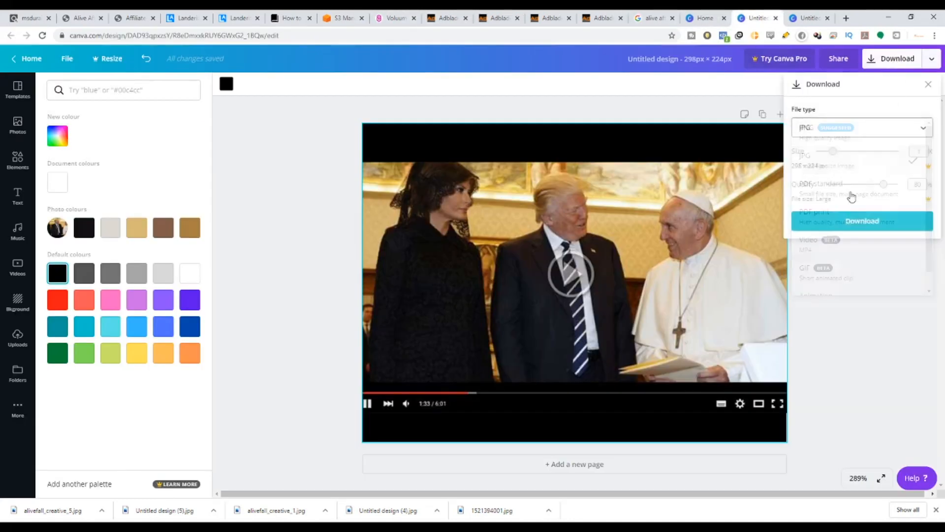
click(862, 221)
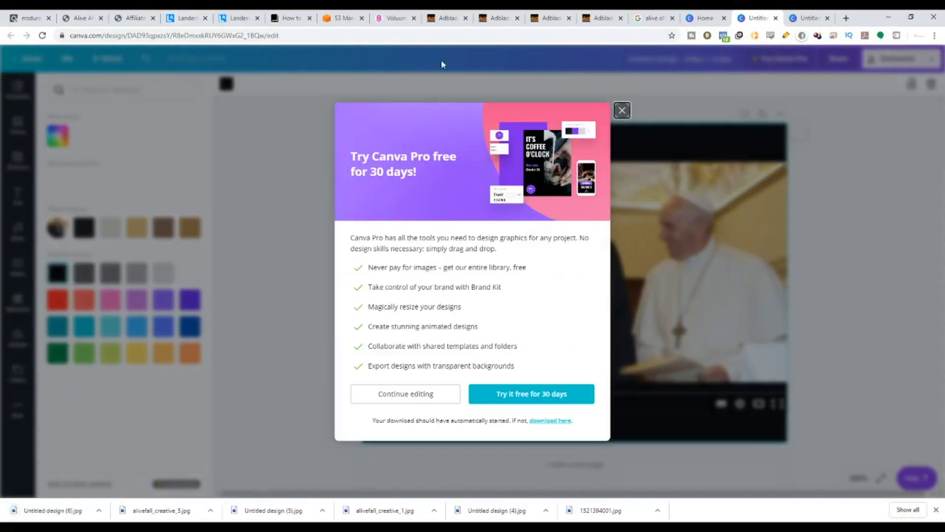
Upload the downloaded design from the computer as the ad's medium image.
click(503, 18)
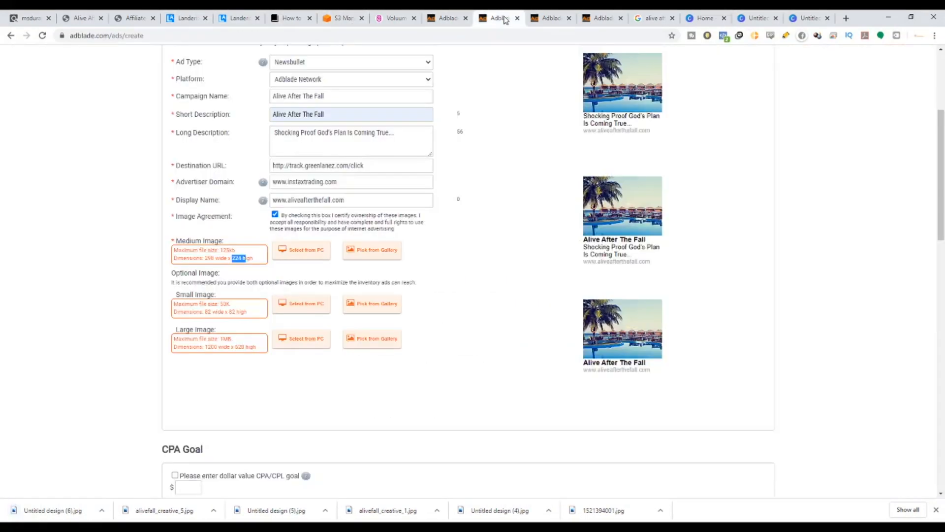
click(301, 251)
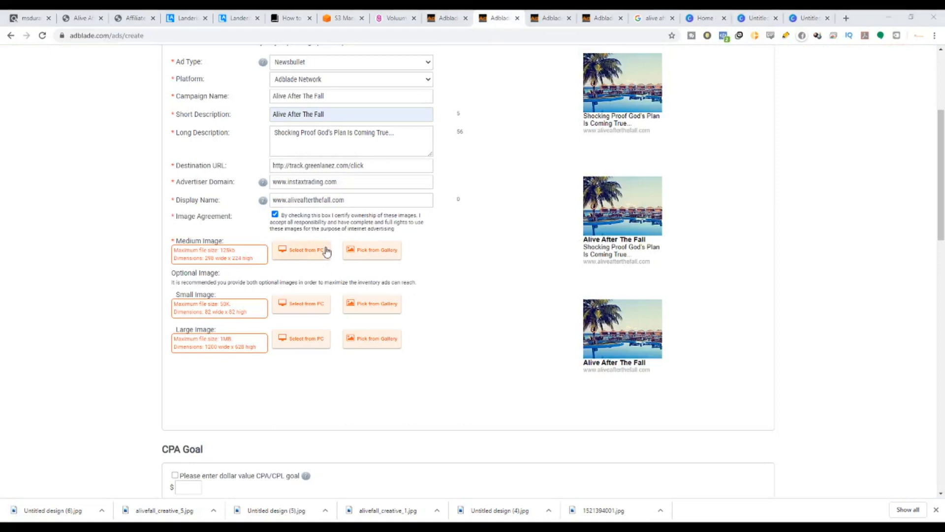
click(648, 415)
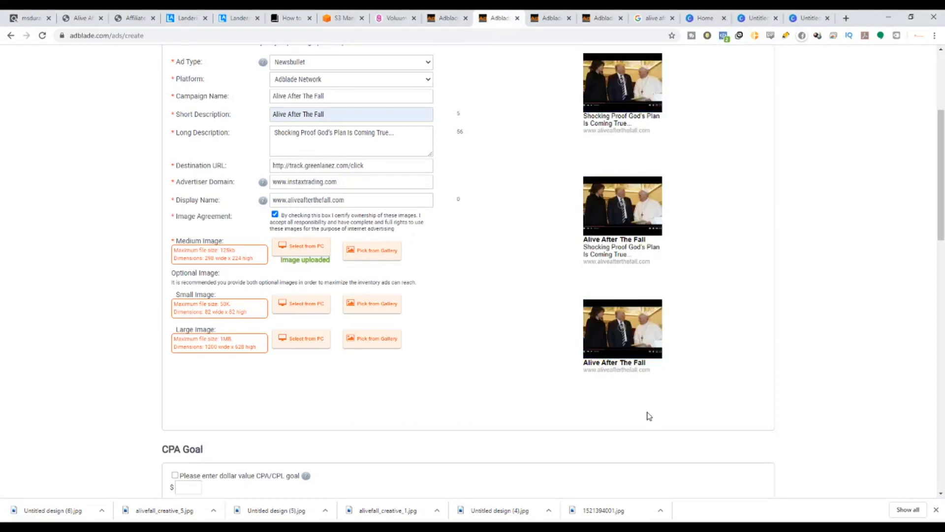
Review the ad previews, the optional small and large image requirements, and the CPA Goal section.
scroll(648, 416, up, 2)
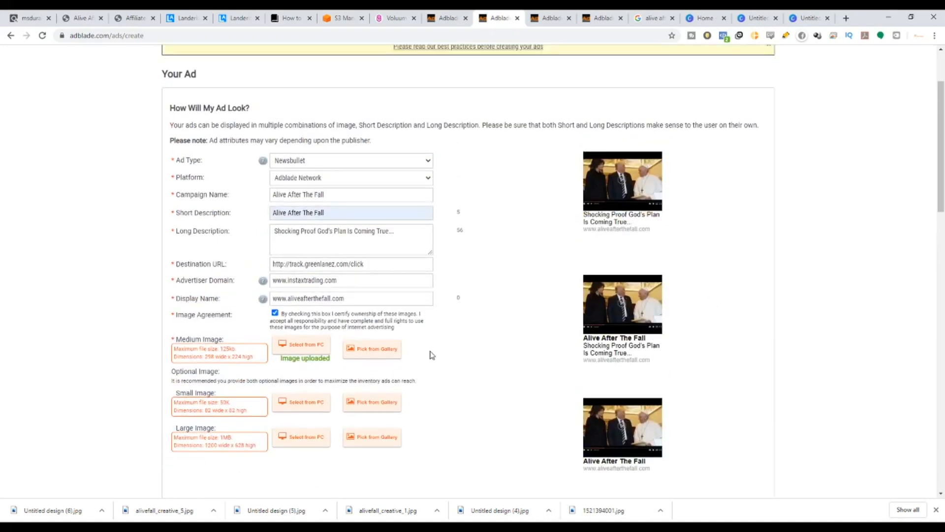
scroll(430, 363, down, 3)
scroll(416, 248, up, 2)
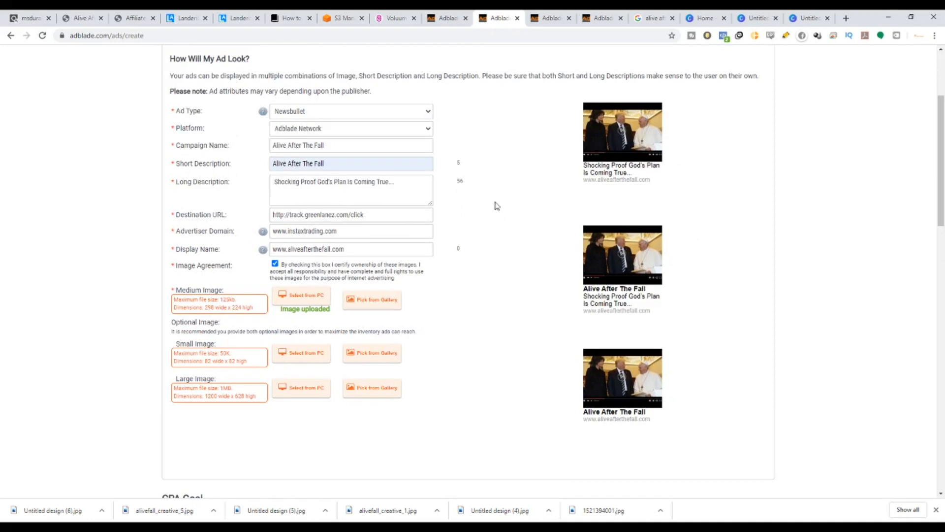
drag(191, 346, 217, 348)
drag(184, 377, 192, 379)
scroll(192, 343, down, 3)
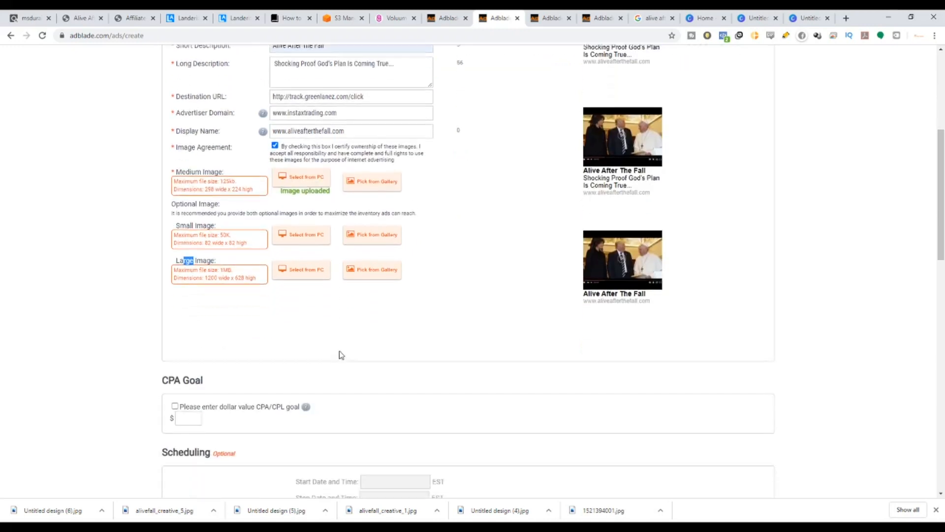
scroll(452, 239, down, 1)
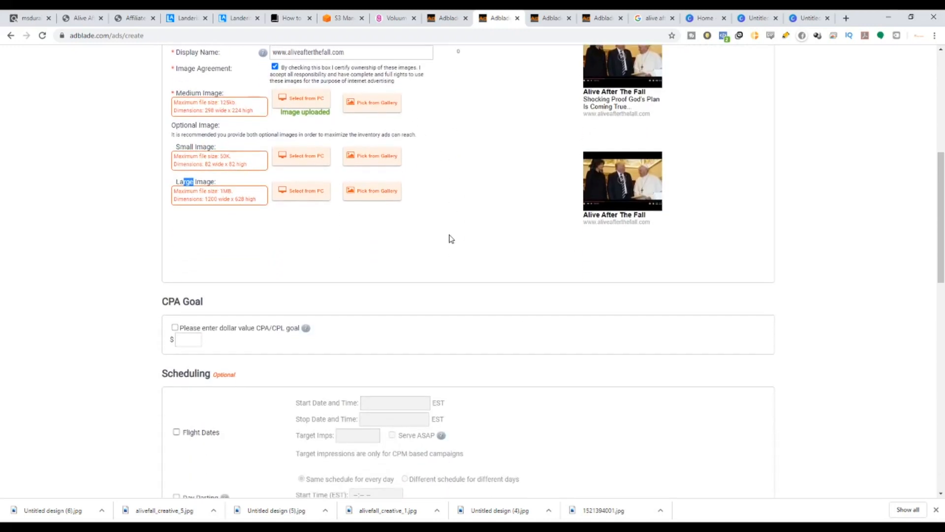
scroll(359, 199, down, 4)
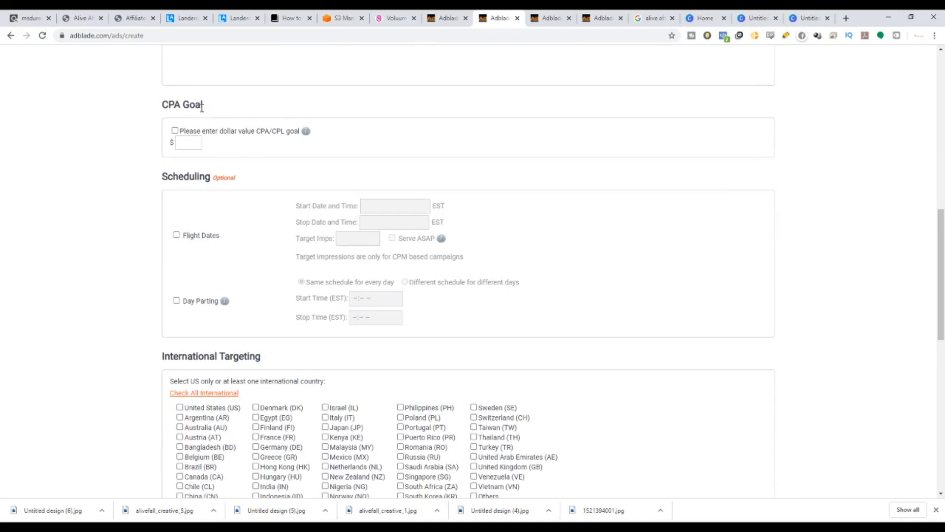
drag(200, 105, 148, 113)
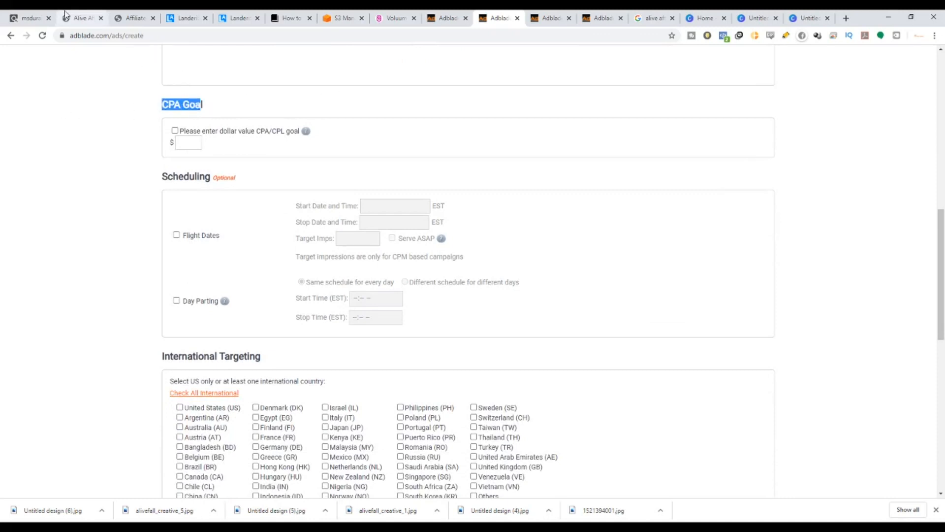
Consult the ClickBank listing and Adblade advertising policies, and review the CPA goal and scheduling sections of the form.
click(27, 18)
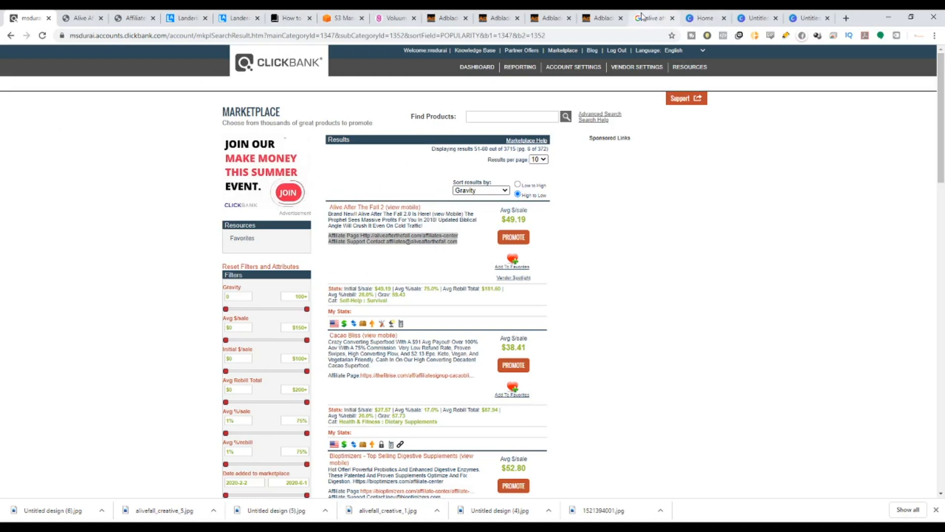
click(545, 16)
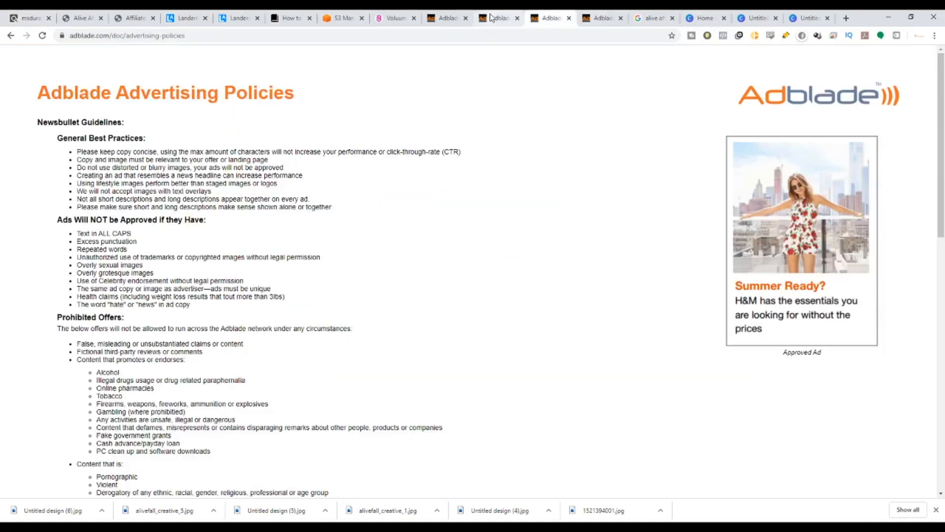
click(496, 18)
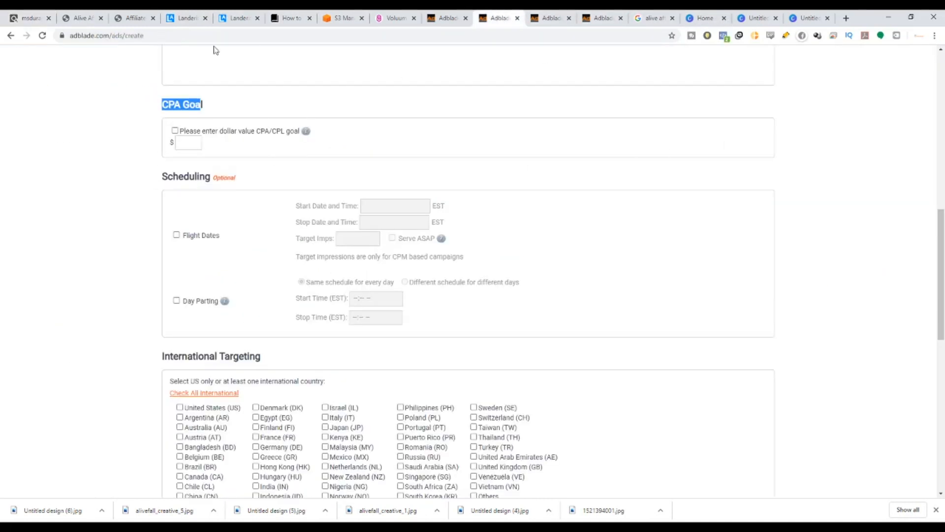
click(233, 125)
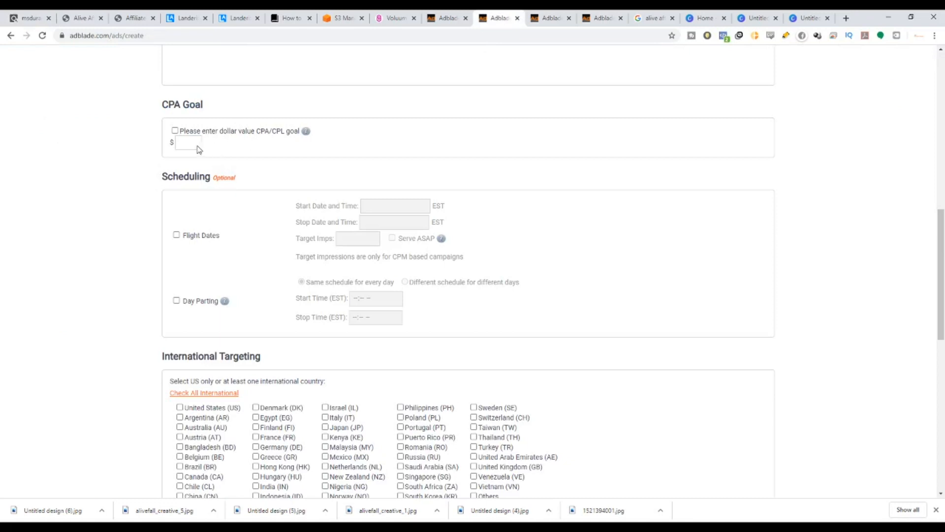
click(175, 131)
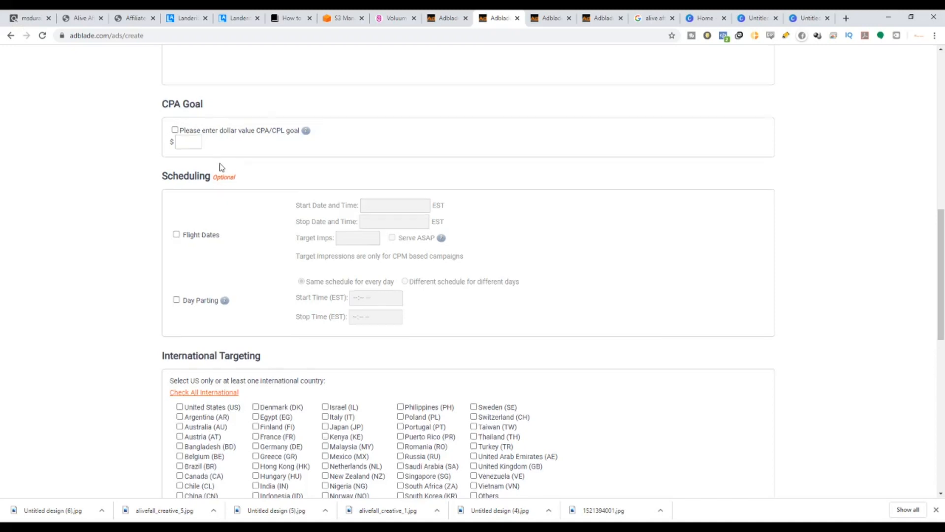
scroll(219, 168, down, 2)
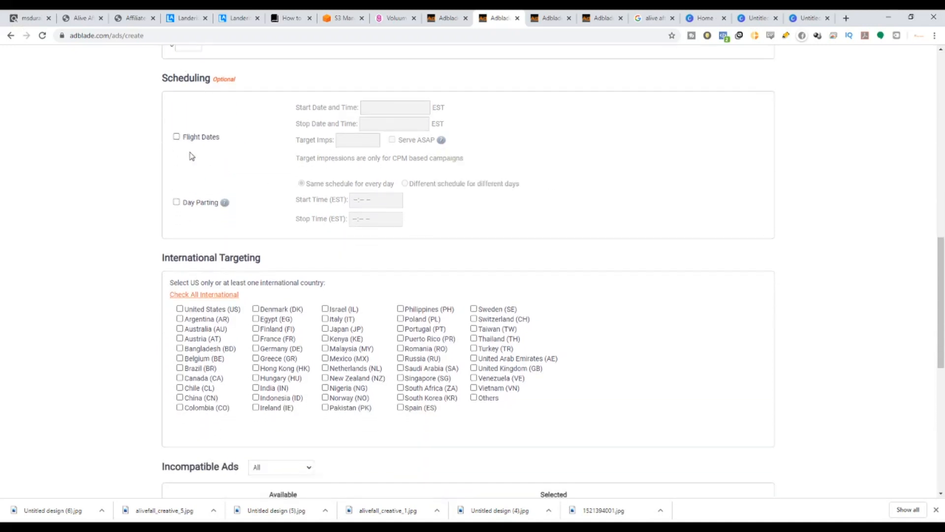
Try enabling flight dates with a 06/01/2020 start and stop date, leaving the option cleared.
click(176, 137)
click(374, 109)
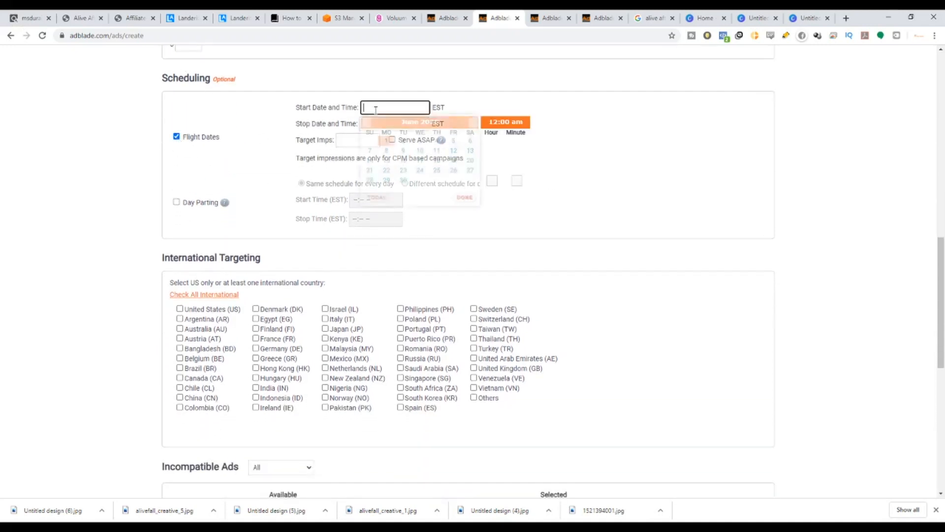
click(385, 140)
click(371, 125)
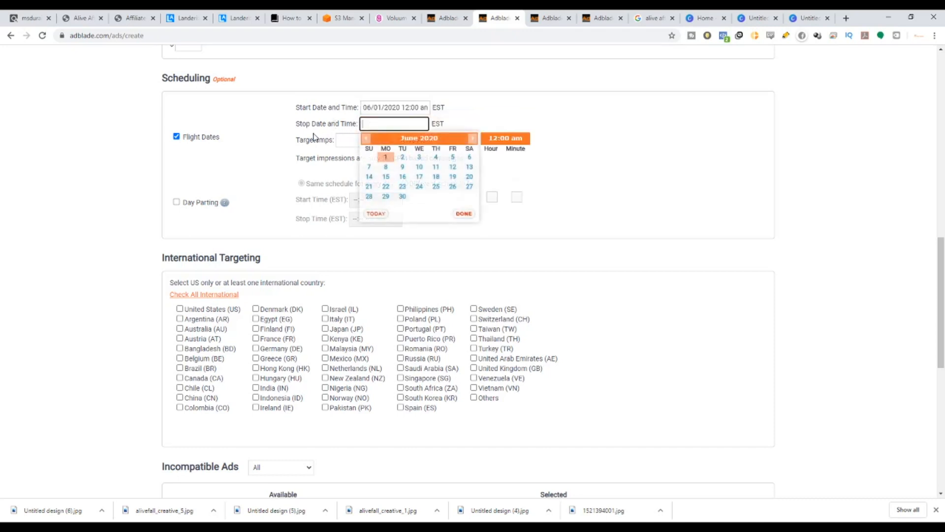
click(384, 154)
click(347, 141)
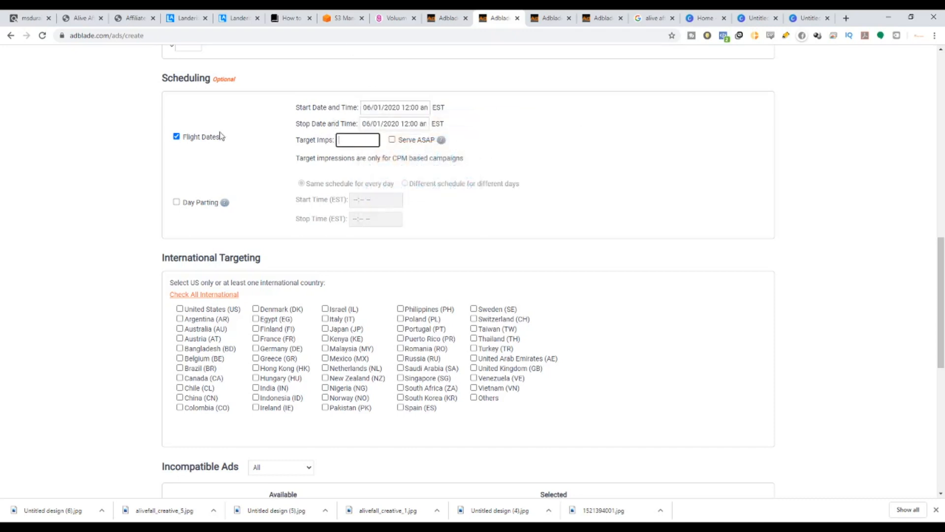
click(176, 138)
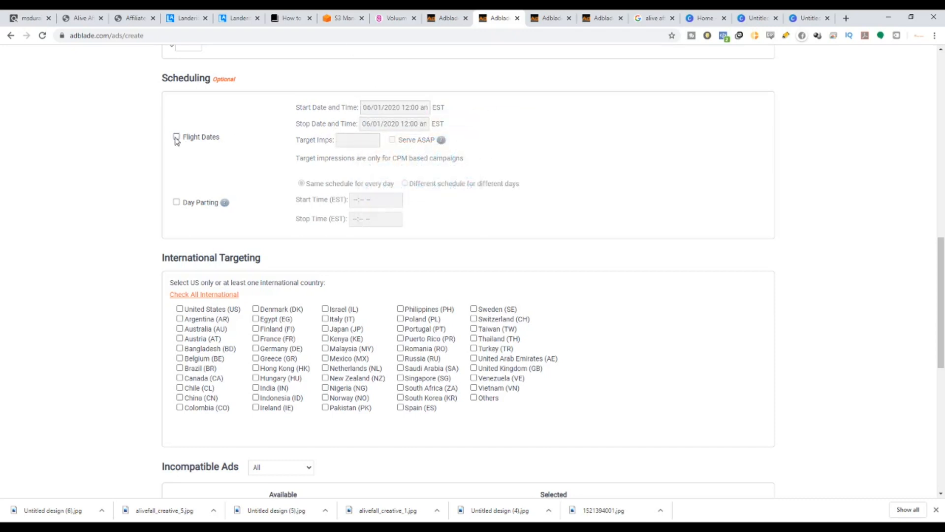
Try enabling day parting and opening its start time field, leaving the option cleared.
click(177, 202)
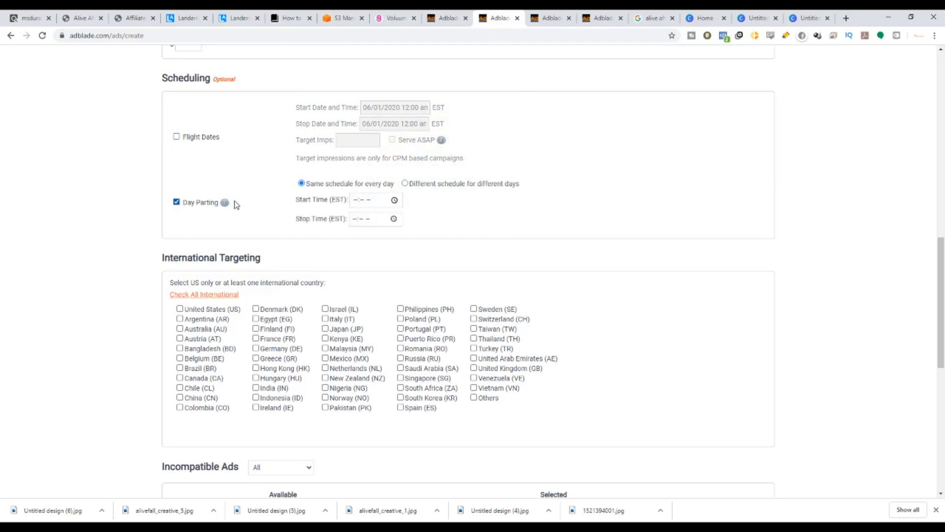
click(378, 205)
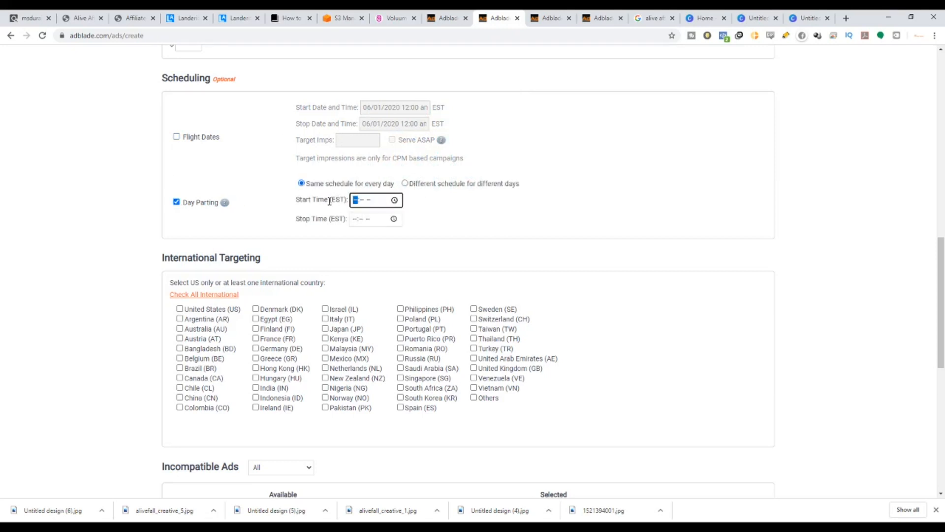
drag(330, 201, 339, 202)
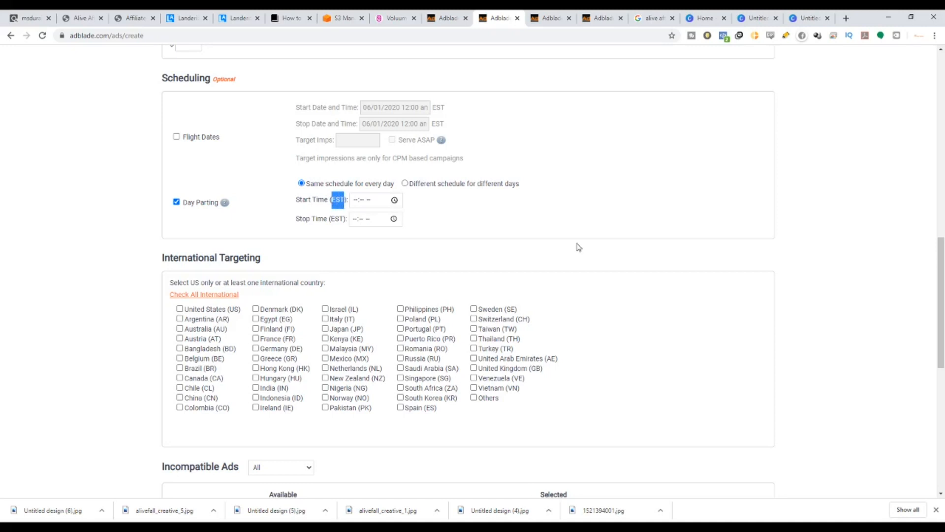
click(176, 202)
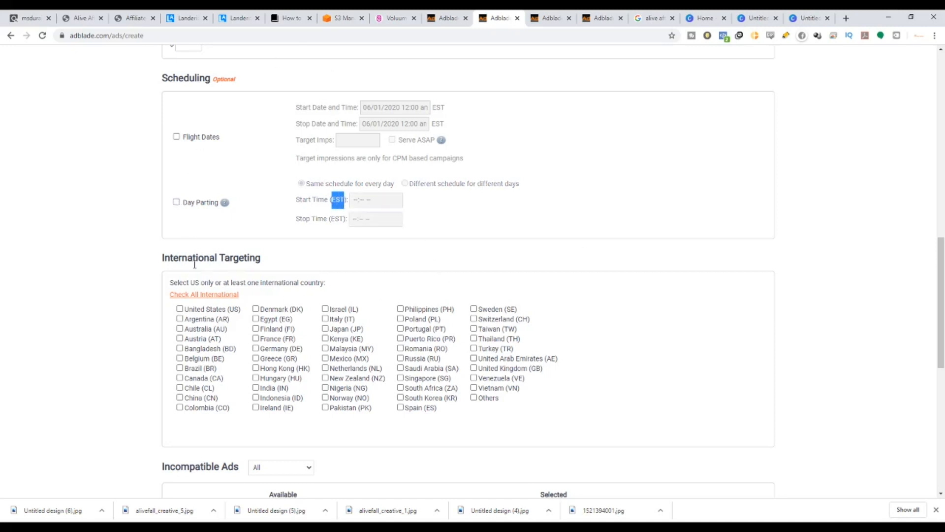
Target all international countries, excluding the United States.
drag(170, 258, 257, 256)
scroll(740, 354, down, 2)
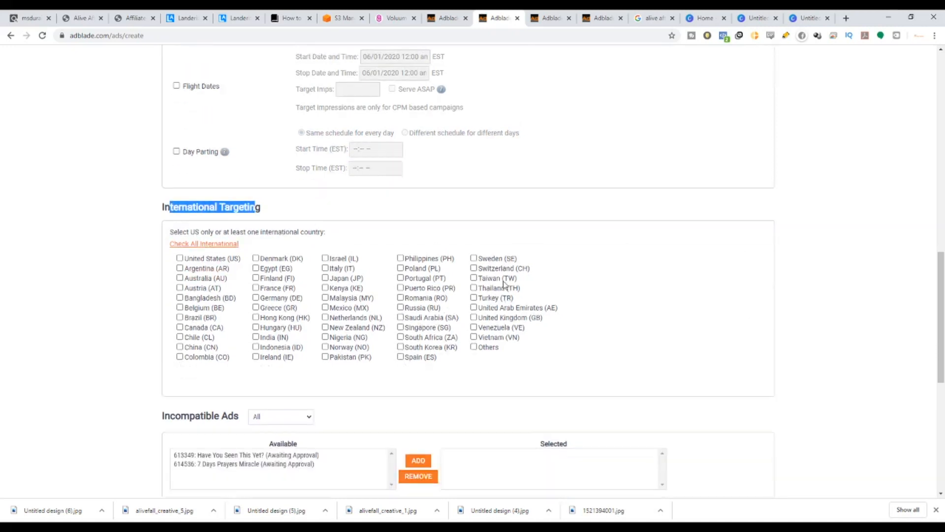
click(179, 210)
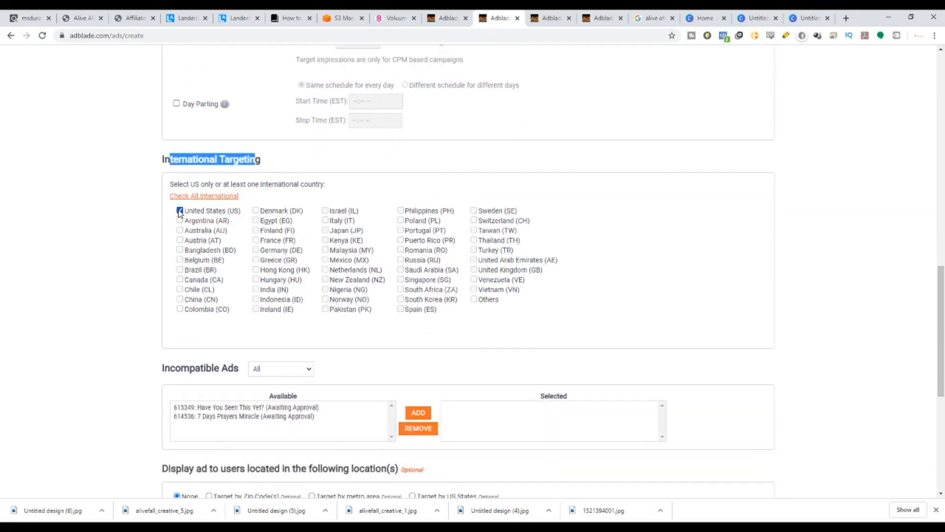
click(179, 210)
click(194, 198)
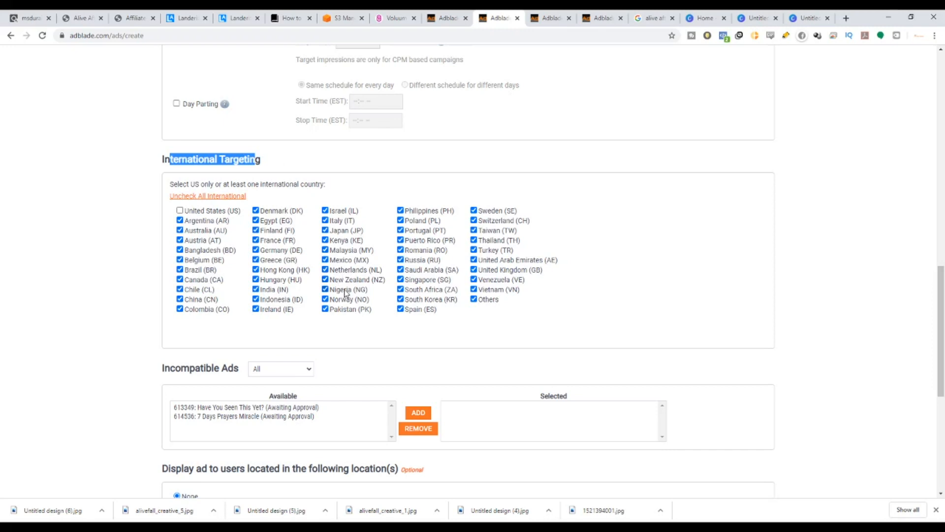
click(414, 343)
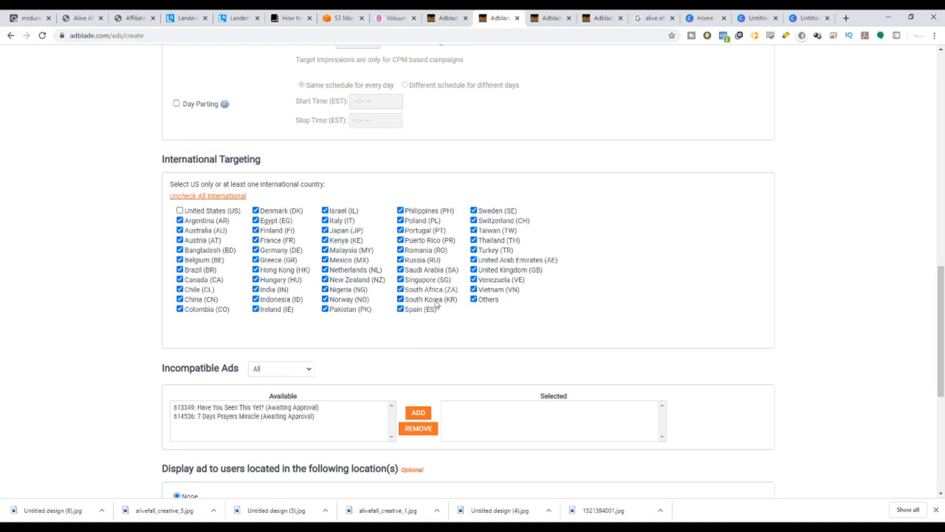
Examine the location, retargeting and DMP targeting options, keeping targeting set to None.
scroll(435, 302, down, 2)
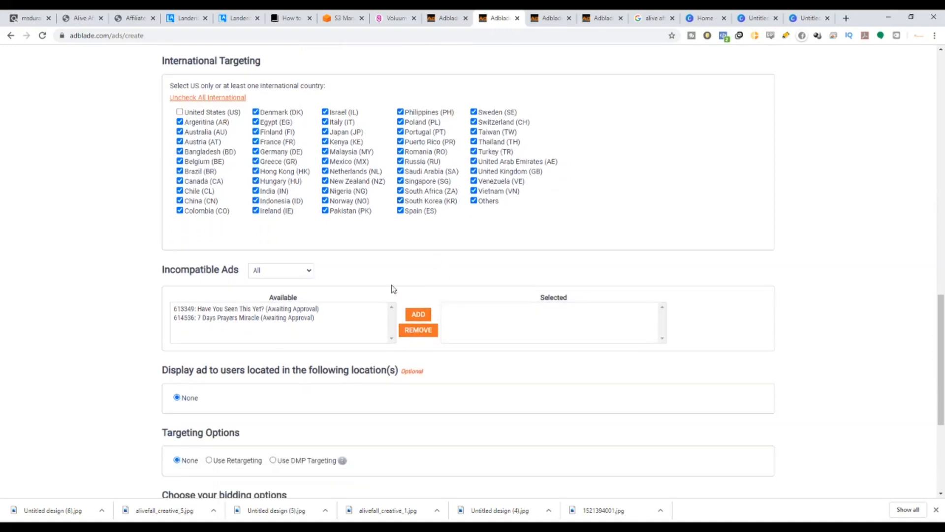
scroll(283, 229, down, 3)
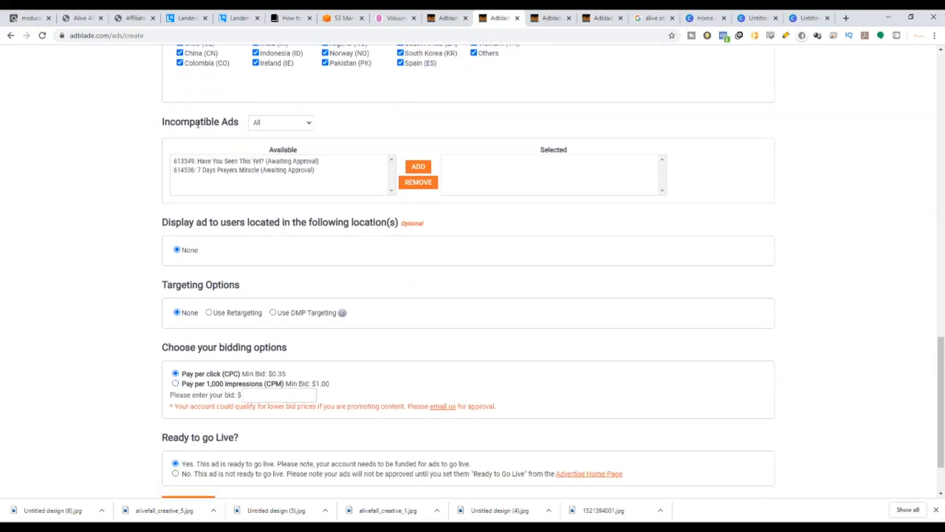
drag(171, 222, 389, 217)
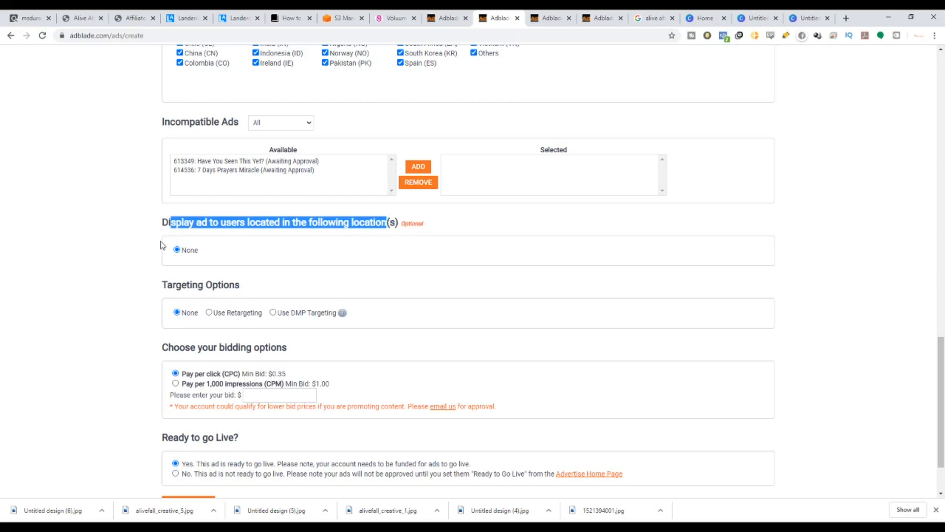
scroll(186, 302, down, 2)
drag(176, 210, 260, 213)
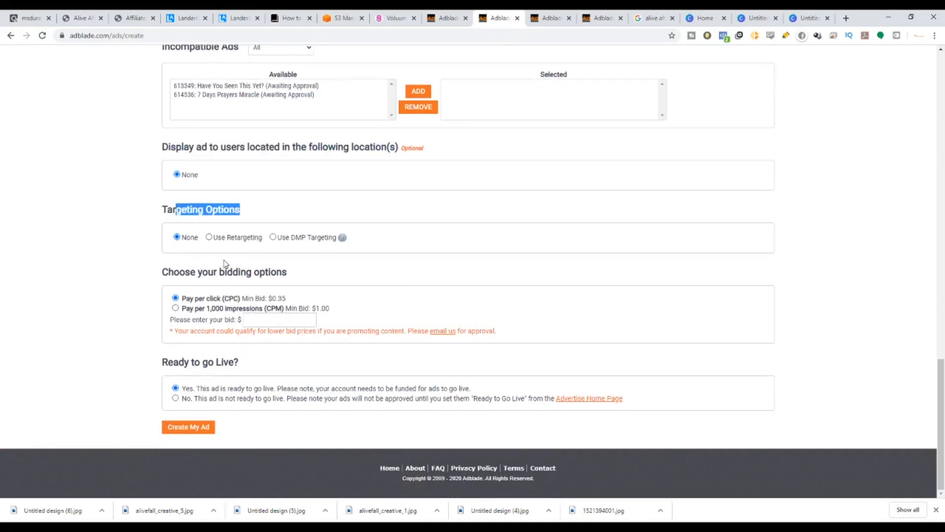
triple_click(246, 213)
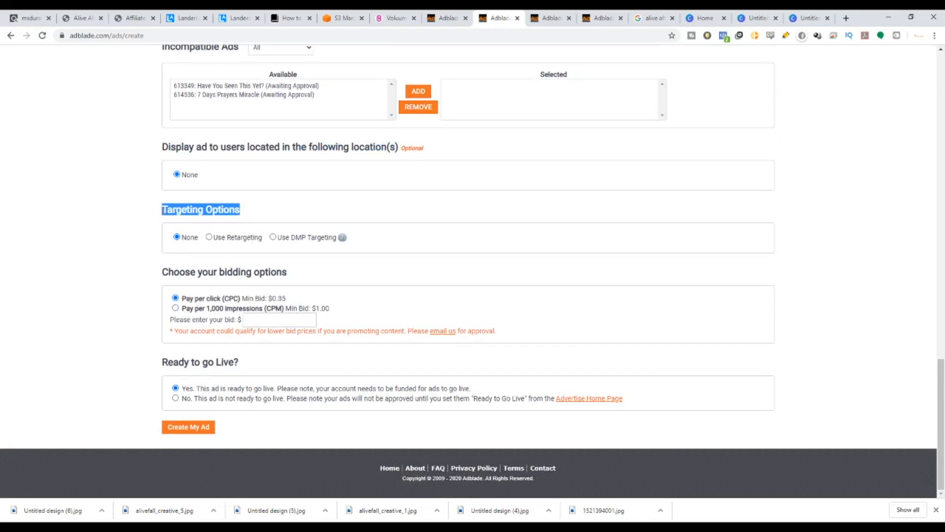
click(209, 237)
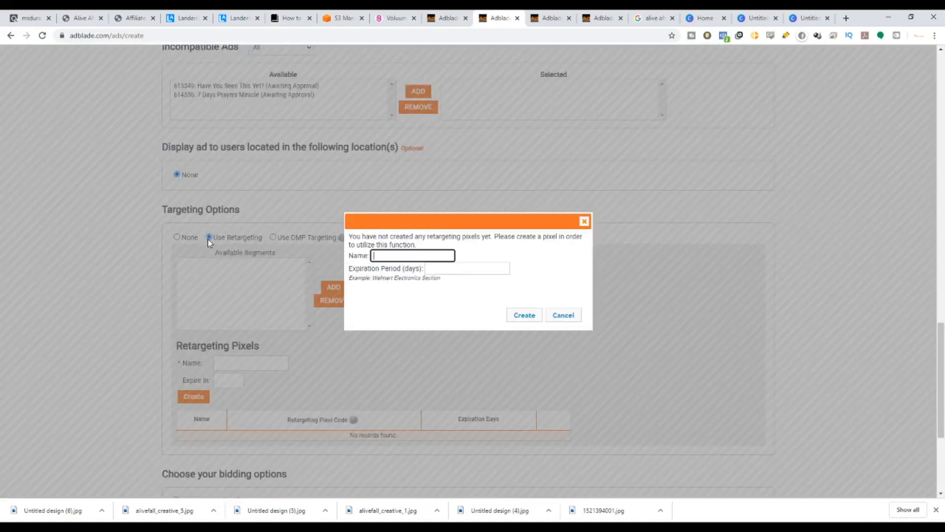
click(584, 221)
click(274, 238)
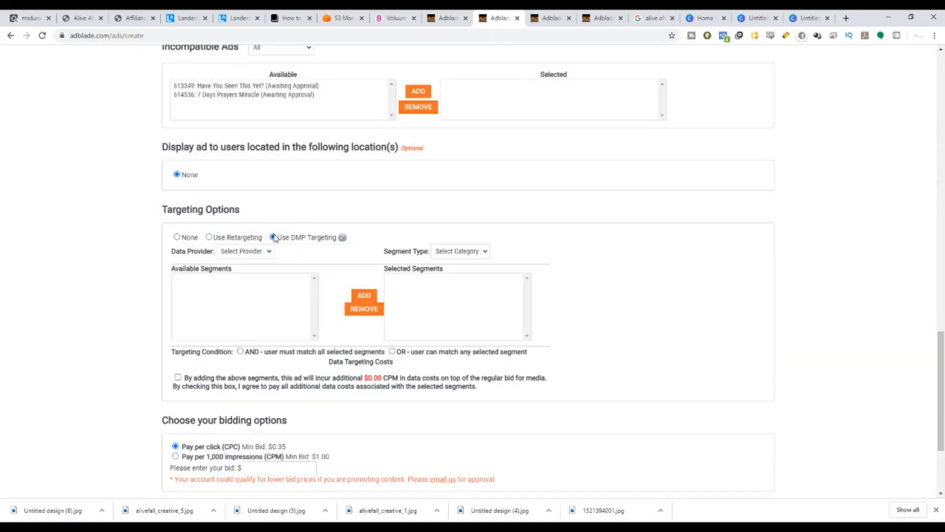
click(176, 238)
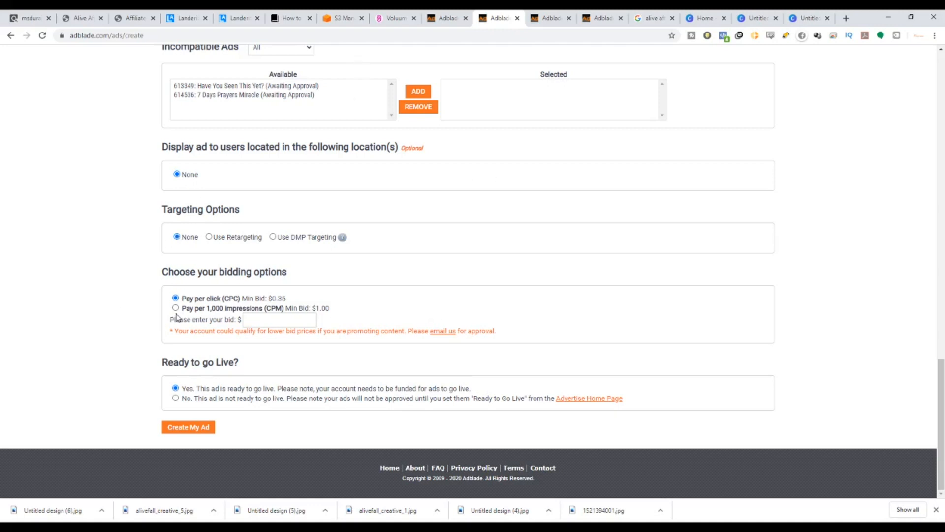
Choose pay-per-click bidding and set the bid to 0.40.
drag(176, 266, 306, 281)
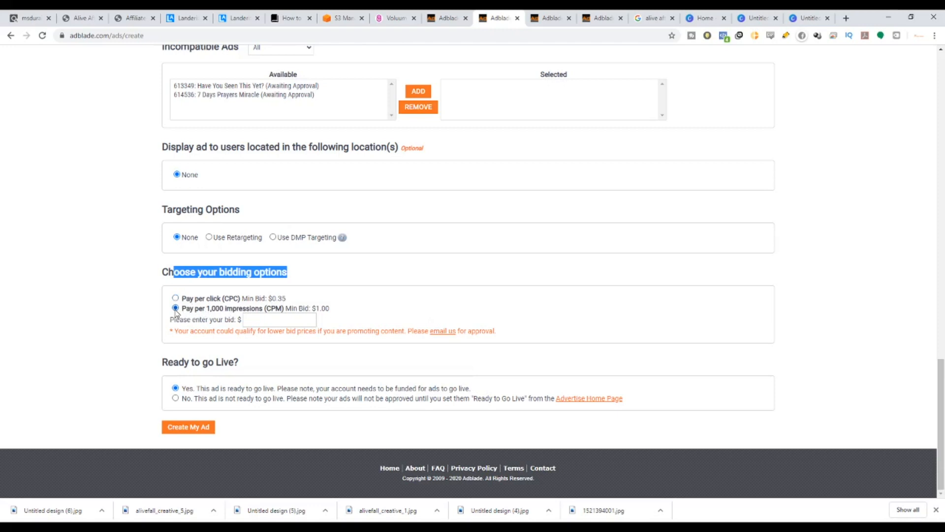
click(265, 324)
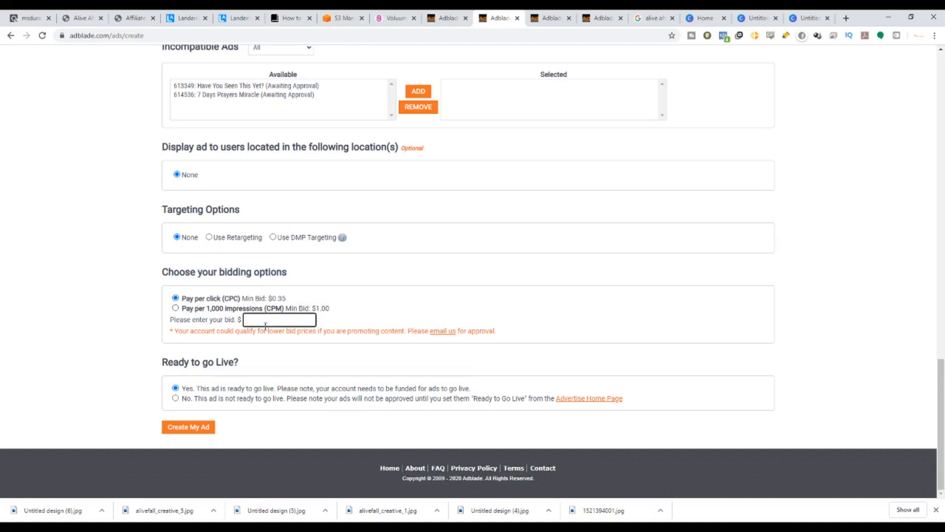
text(0.35)
scroll(278, 334, up, 1)
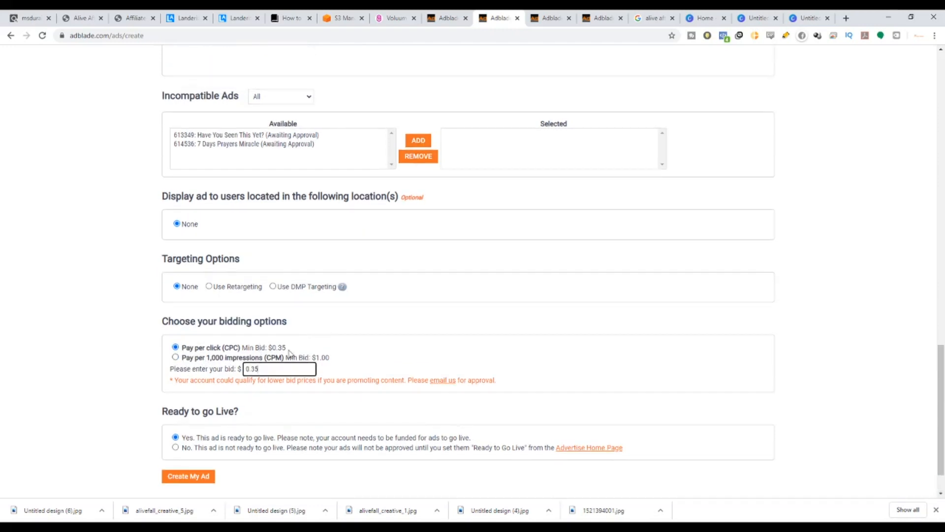
click(281, 350)
triple_click(288, 344)
click(307, 354)
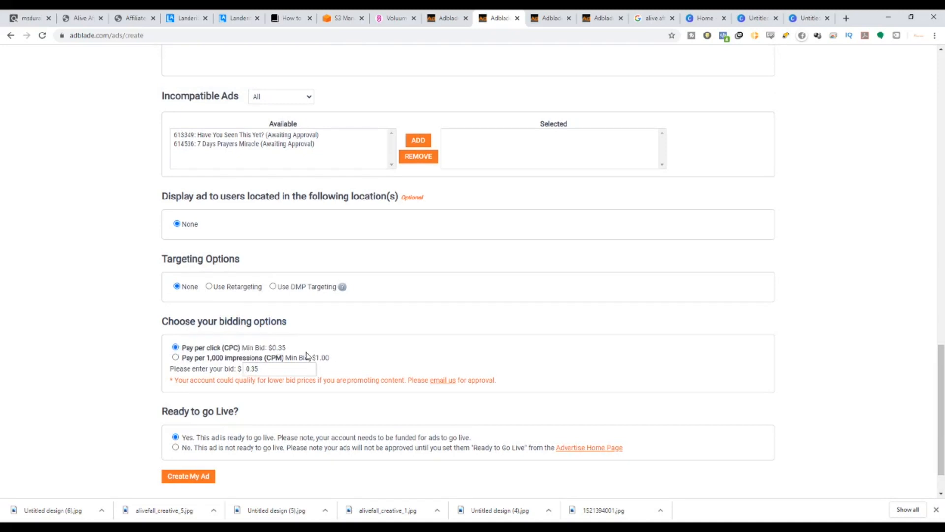
double_click(262, 369)
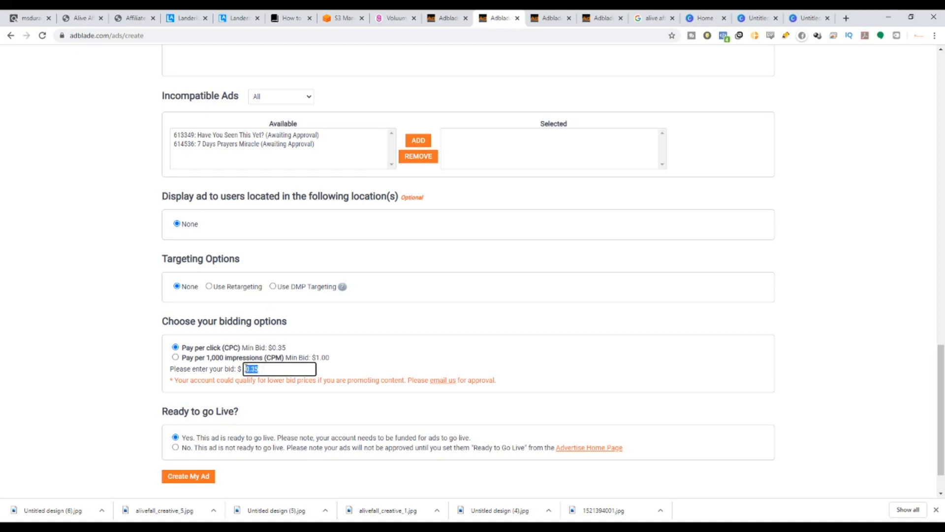
text(0.40)
Keep the ad set as ready to go live and create the ad, dismissing the reminder popup.
click(397, 16)
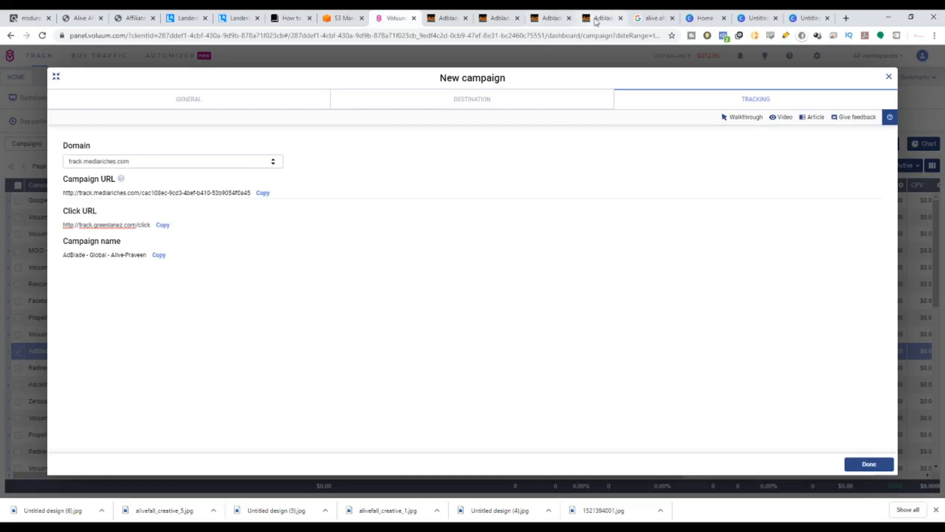
click(503, 15)
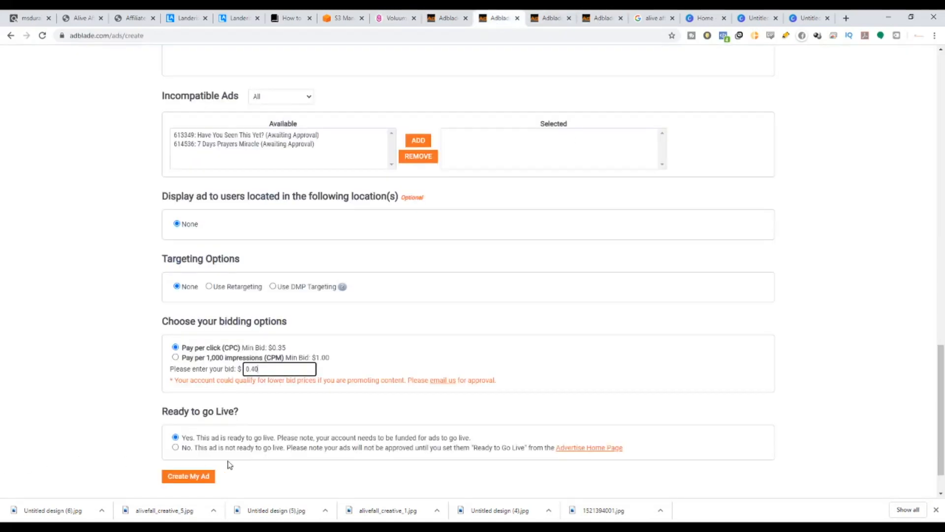
scroll(228, 462, down, 1)
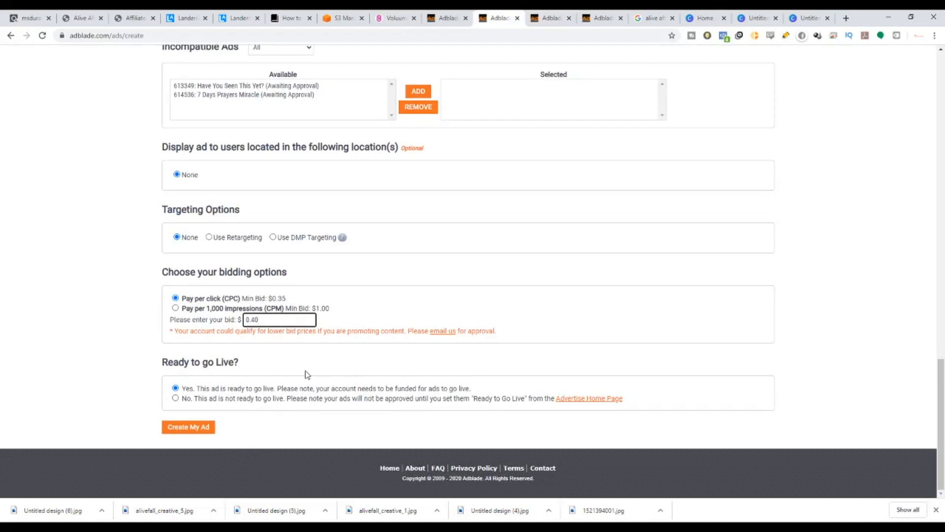
drag(174, 363, 237, 382)
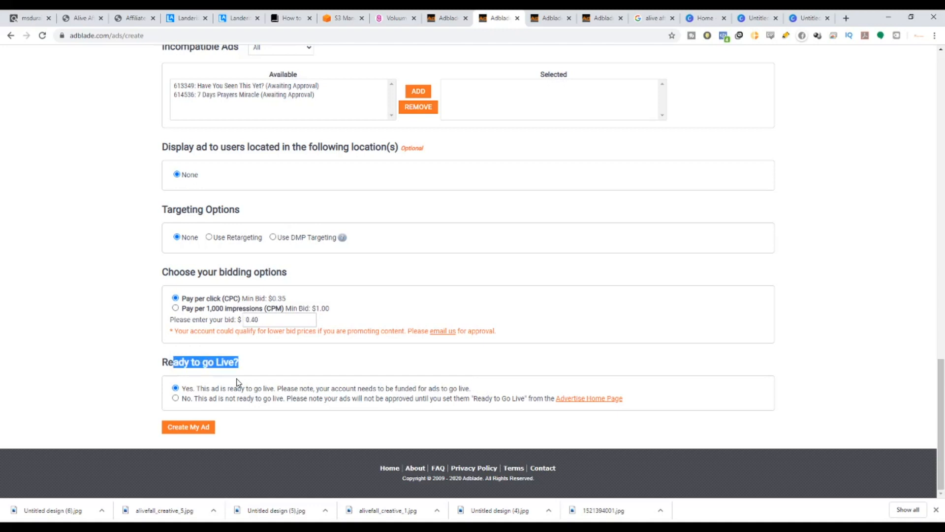
click(176, 398)
click(175, 388)
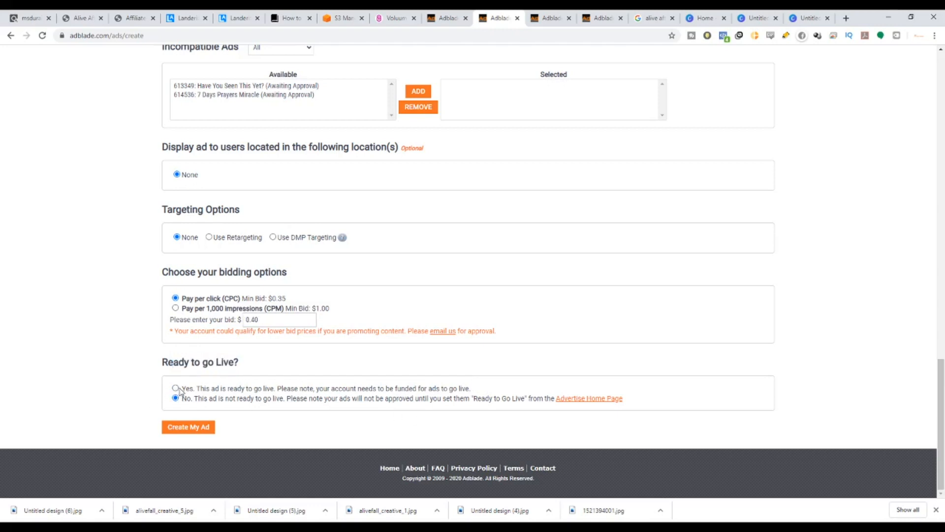
click(197, 431)
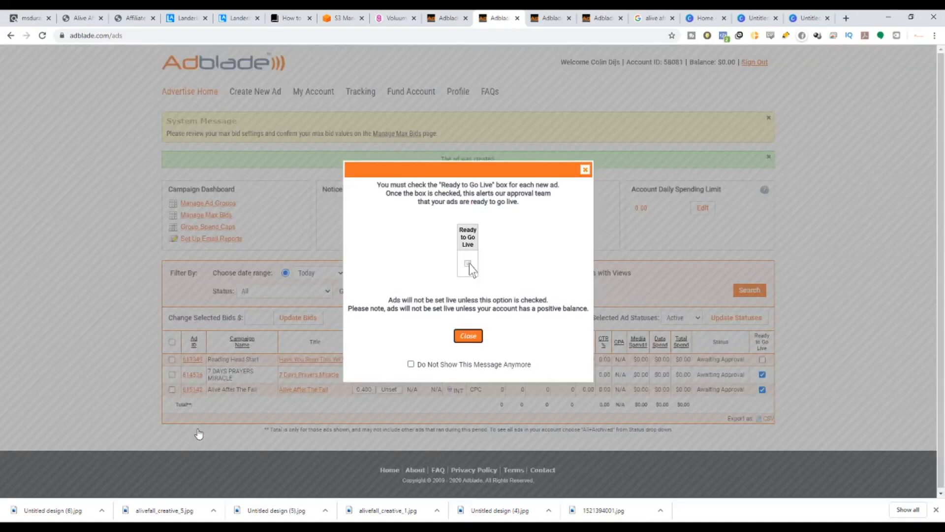
click(585, 170)
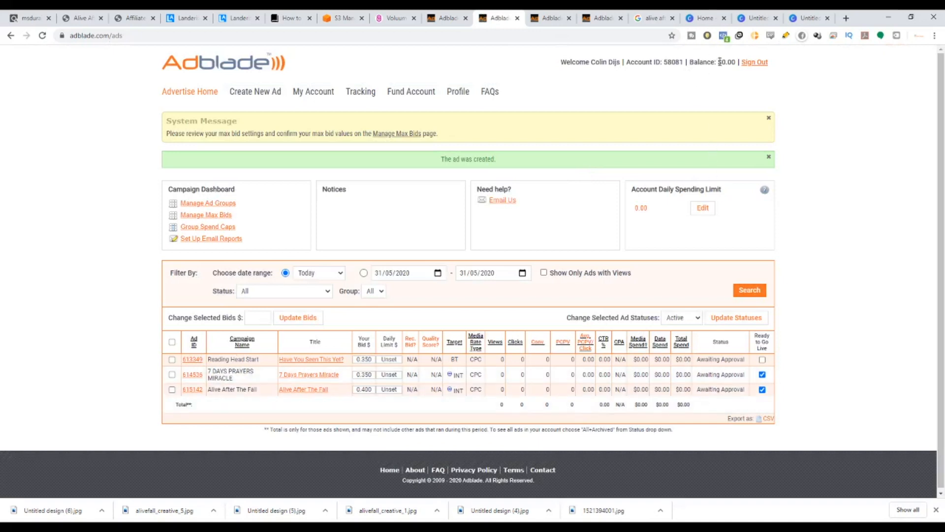
Check the account balance and review the Landerize and Voluum tabs before returning to the ads dashboard.
drag(719, 58, 736, 61)
click(235, 14)
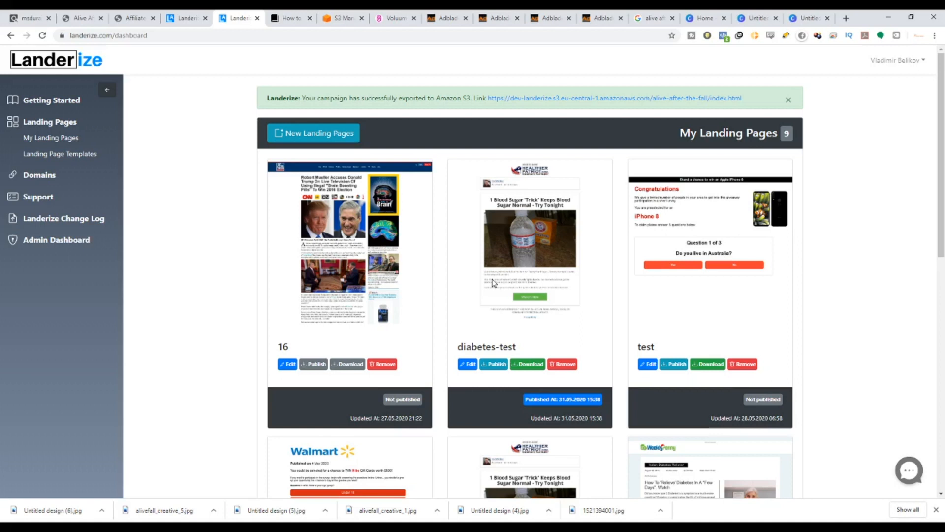
click(392, 18)
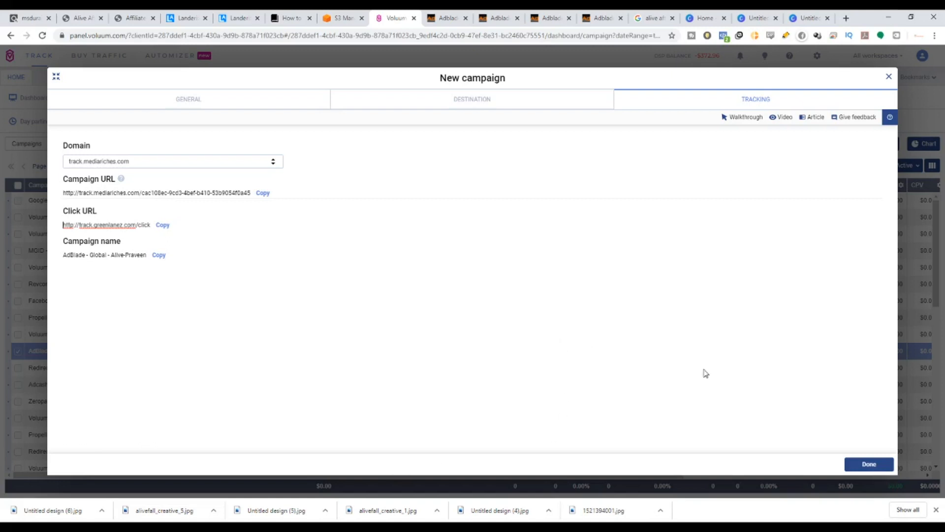
click(601, 17)
click(504, 15)
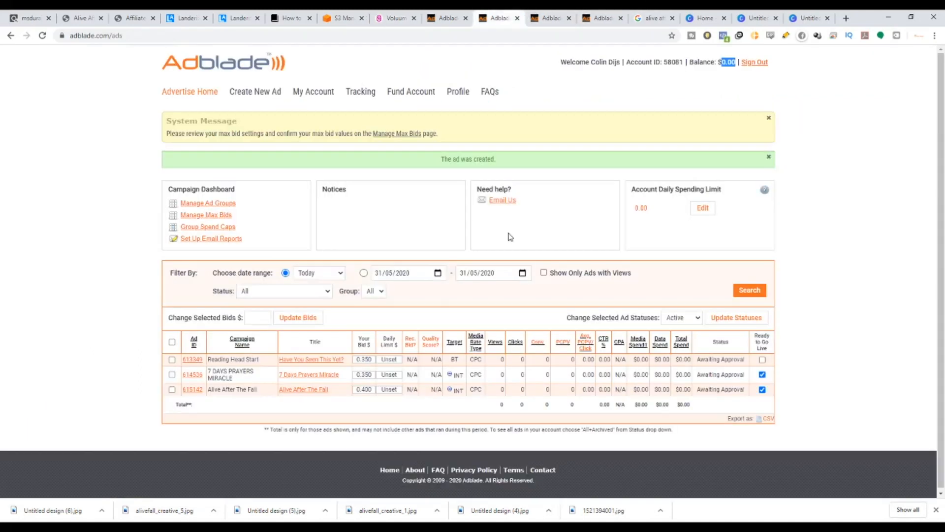